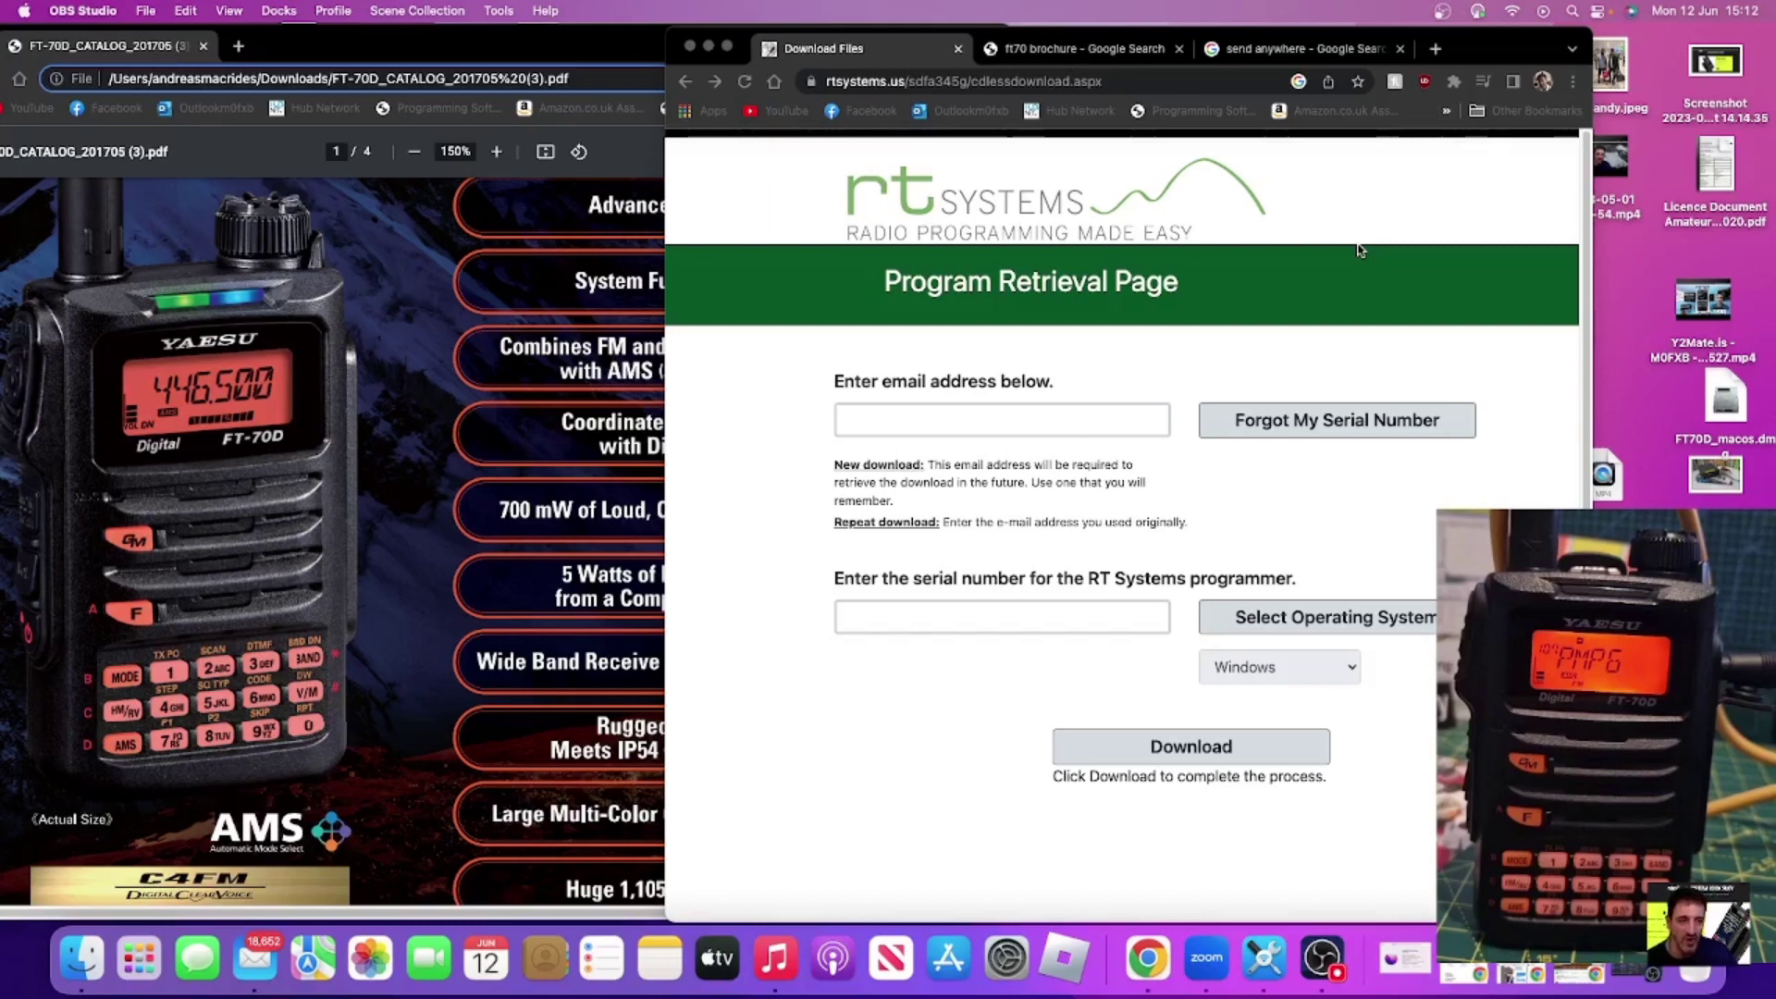
Open About This Mac to check the macOS Monterey version, placing it beside Chrome's retrieval page.
{"action": "left_click", "coordinate": [25, 12]}
{"action": "left_click", "coordinate": [57, 38]}
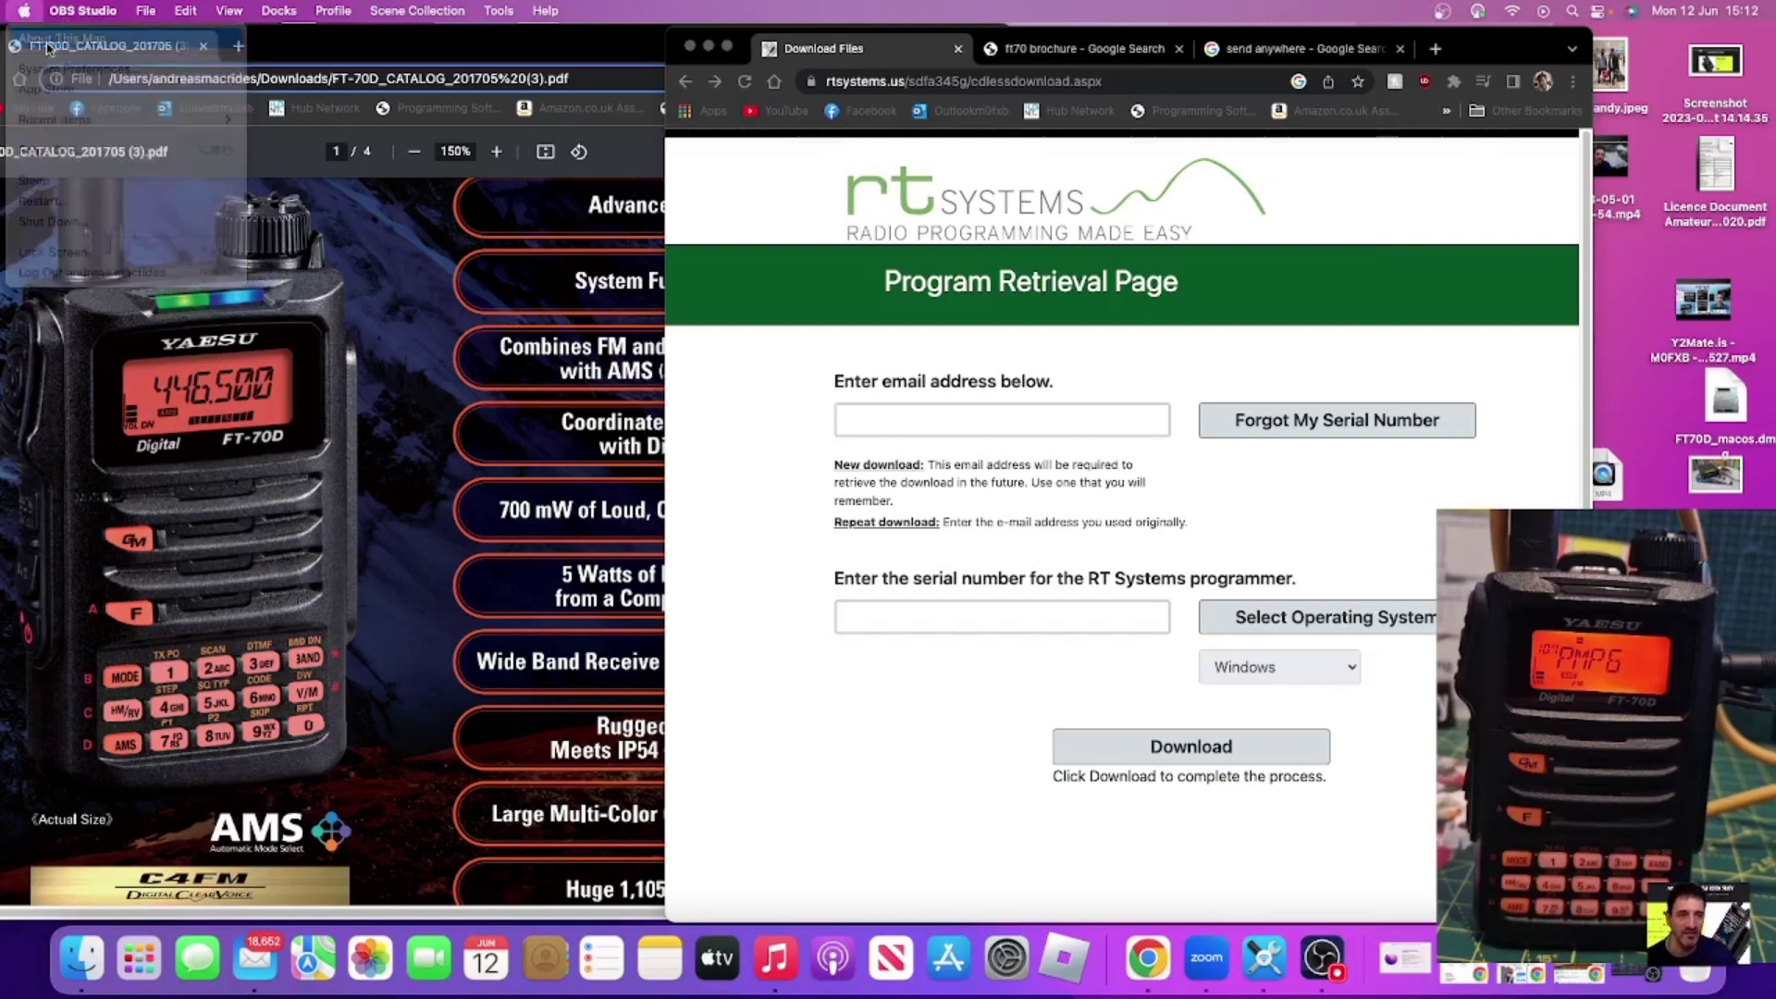
{"action": "left_click_drag", "start_coordinate": [723, 231], "coordinate": [521, 243]}
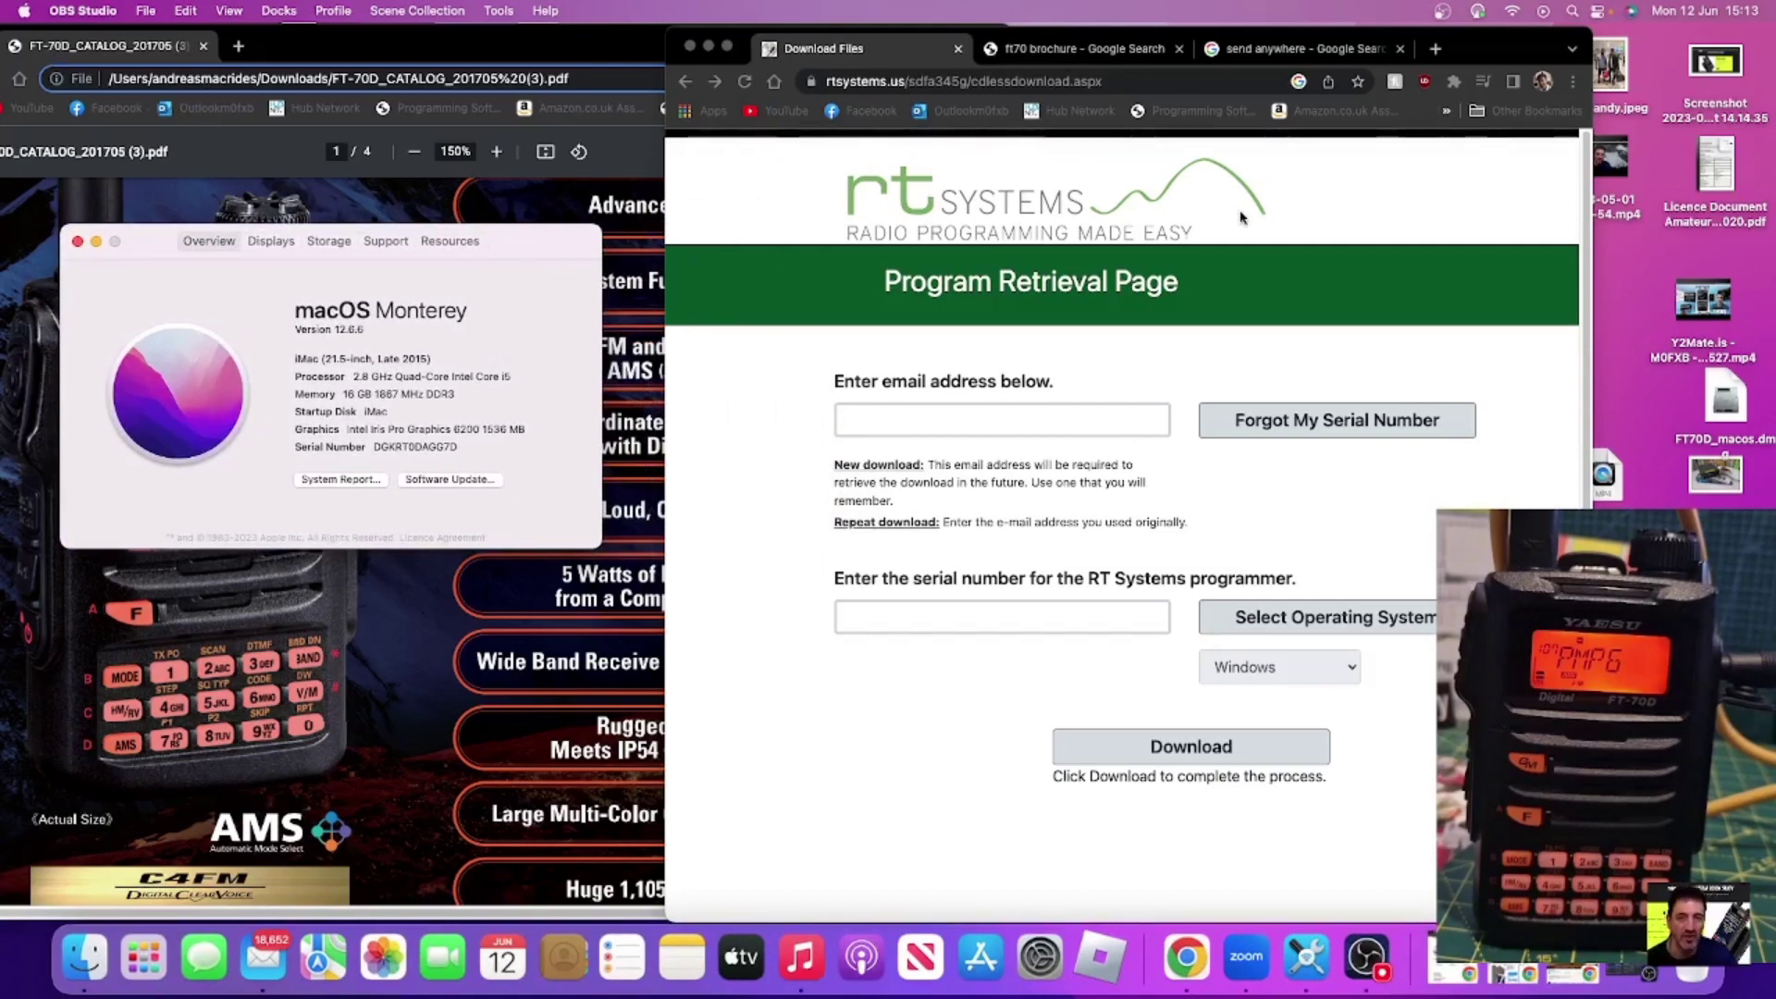
{"action": "left_click", "coordinate": [1434, 220]}
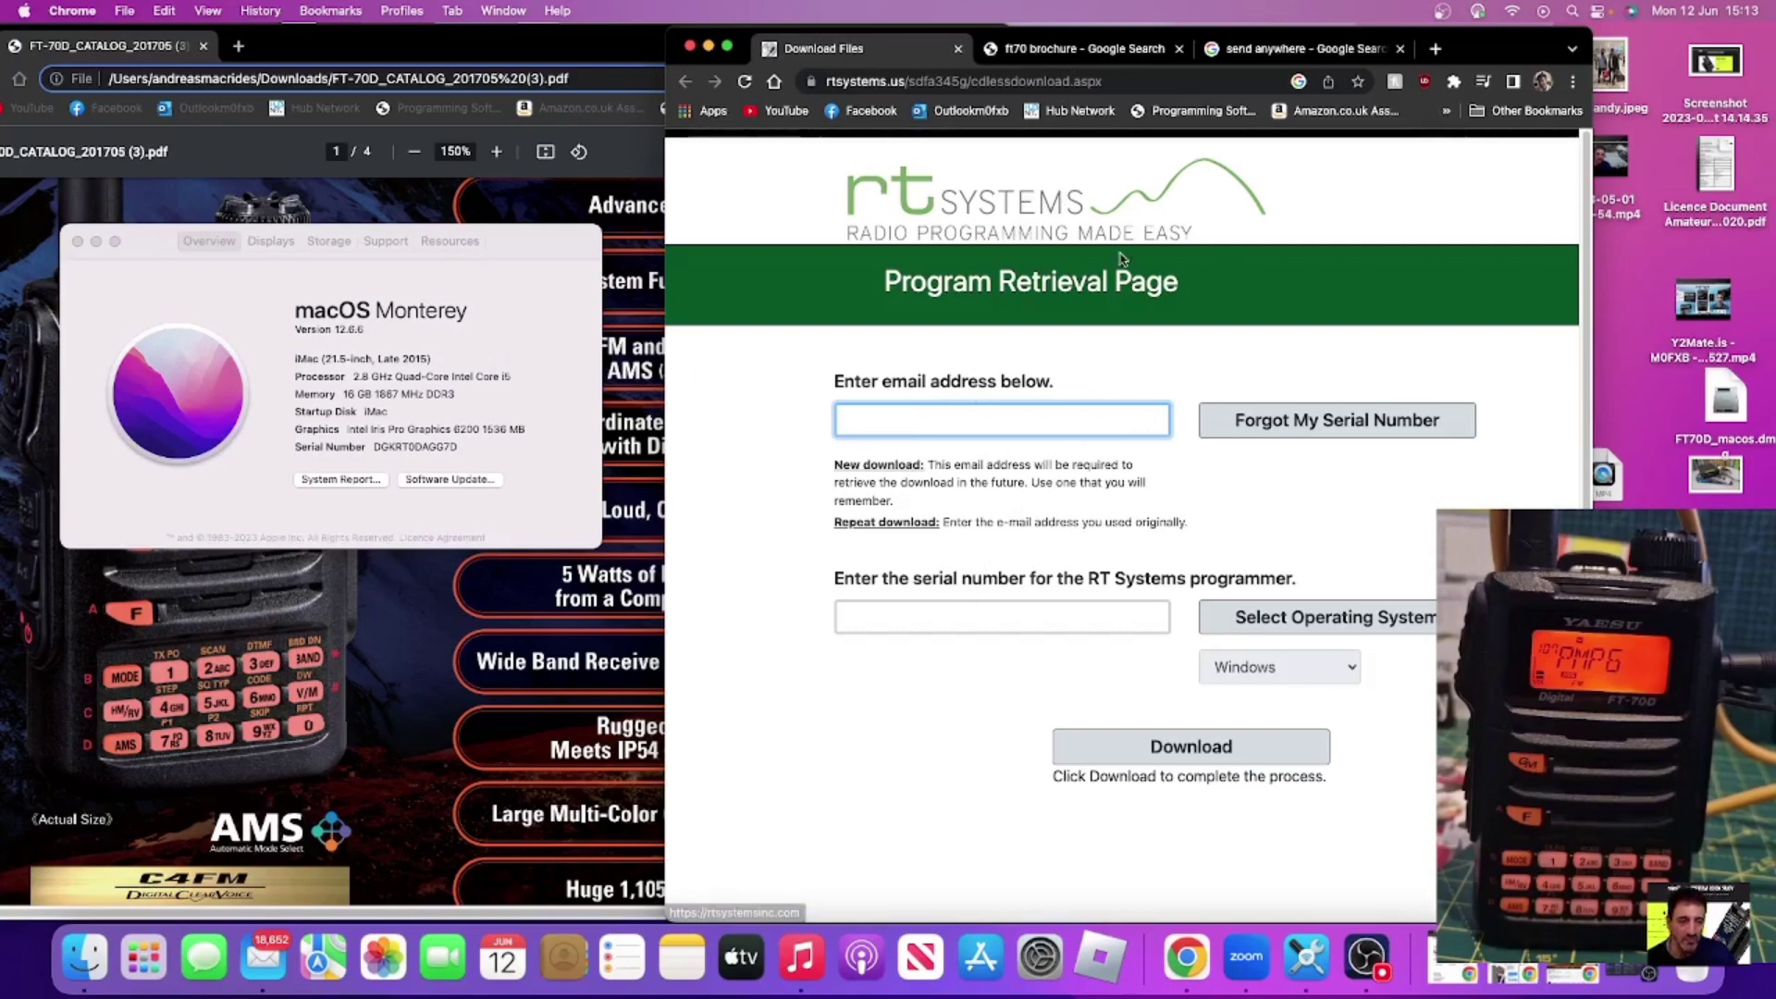
Search the RT Systems site for 'yaesu ft70' and open the ADMS-70D product page.
{"action": "left_click", "coordinate": [911, 193]}
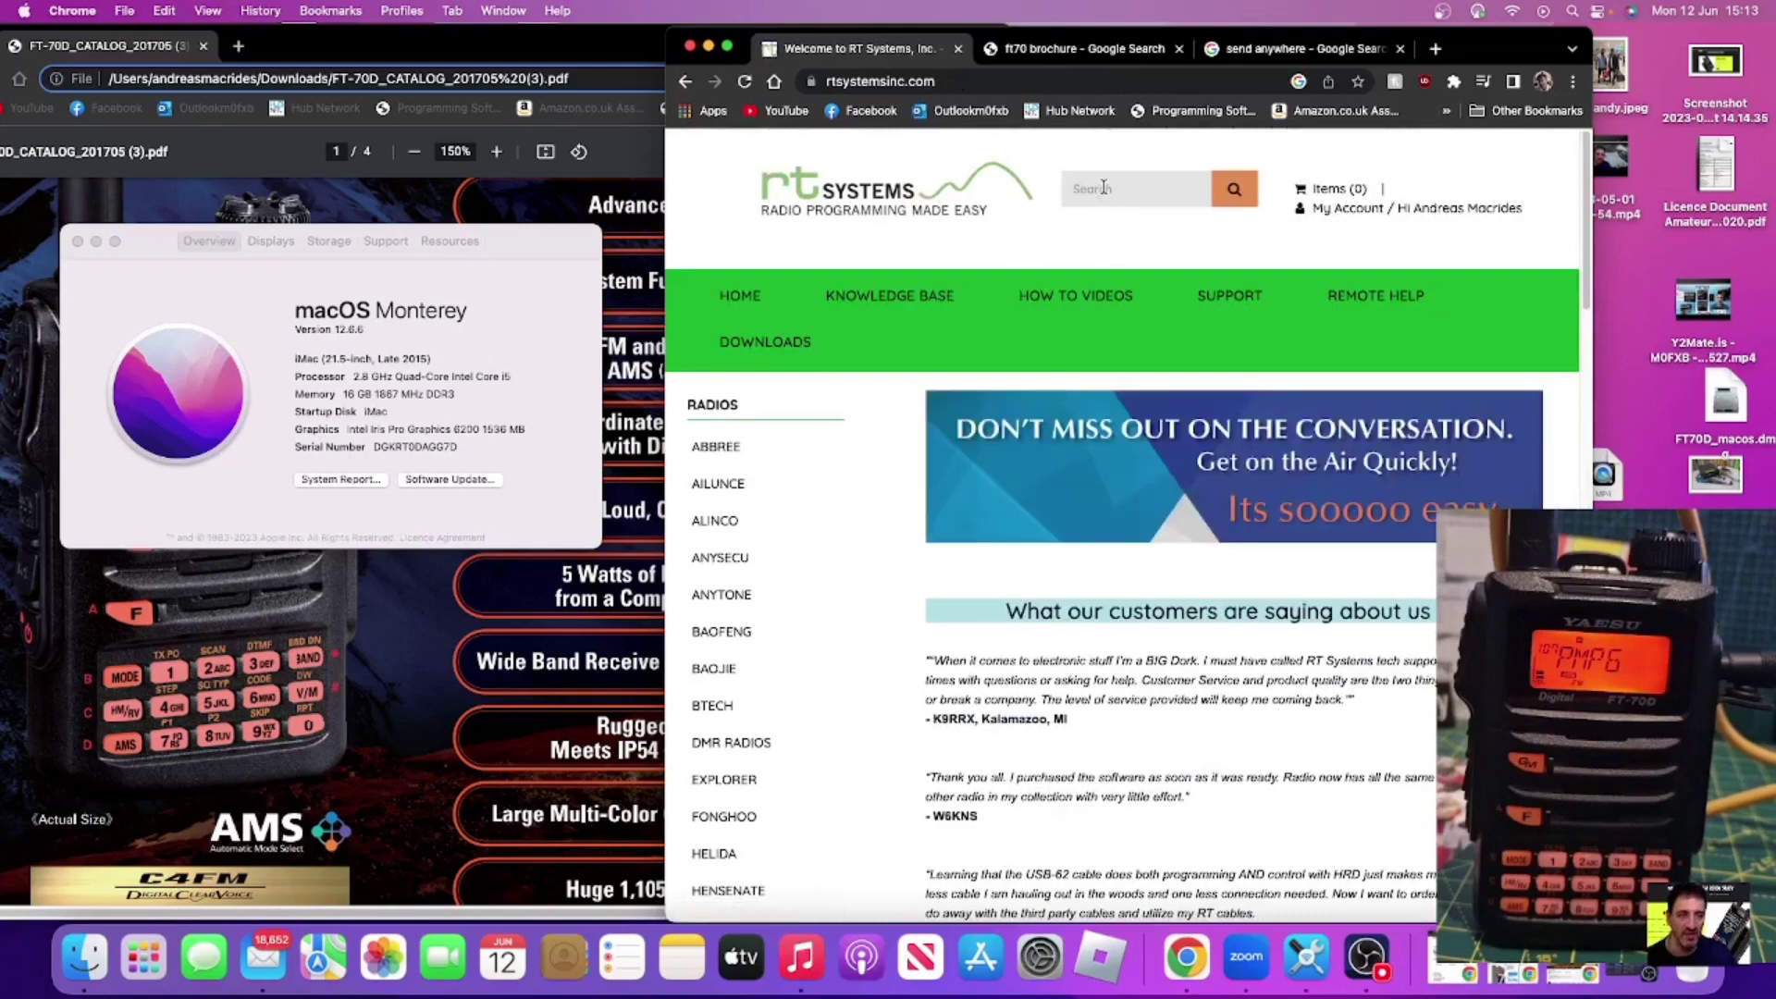
{"action": "type", "text": "yaesu ft70"}
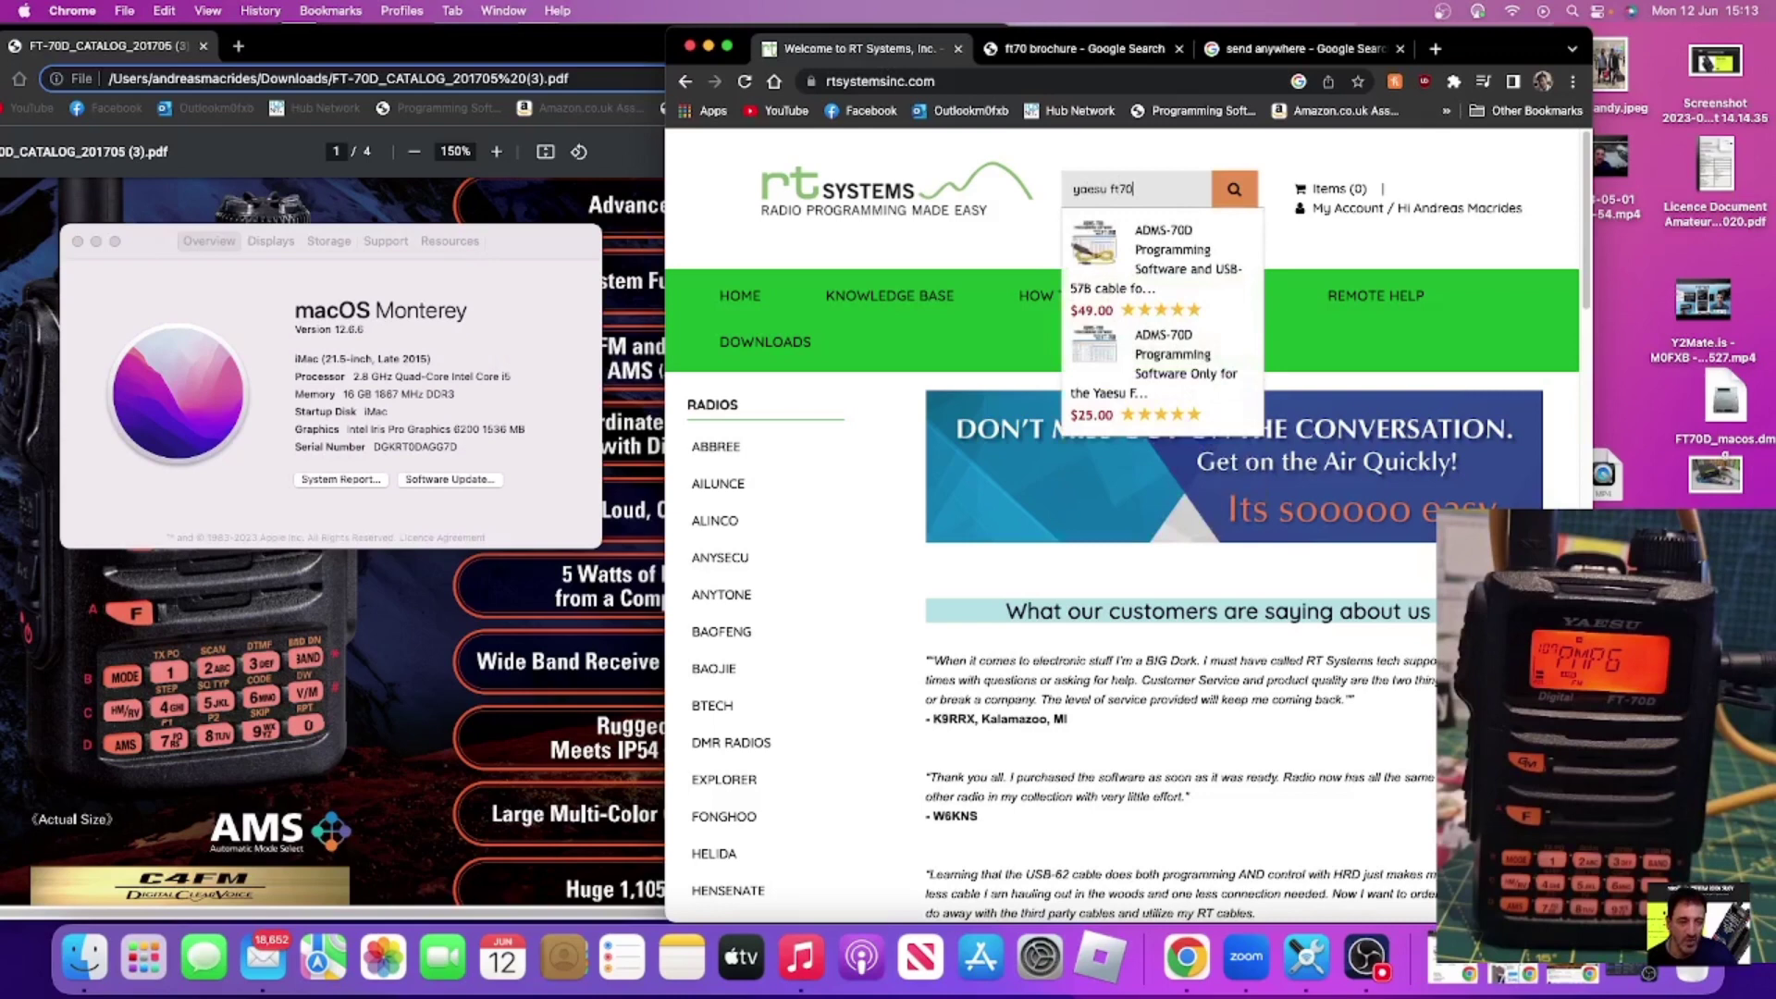
{"action": "key", "text": "Return"}
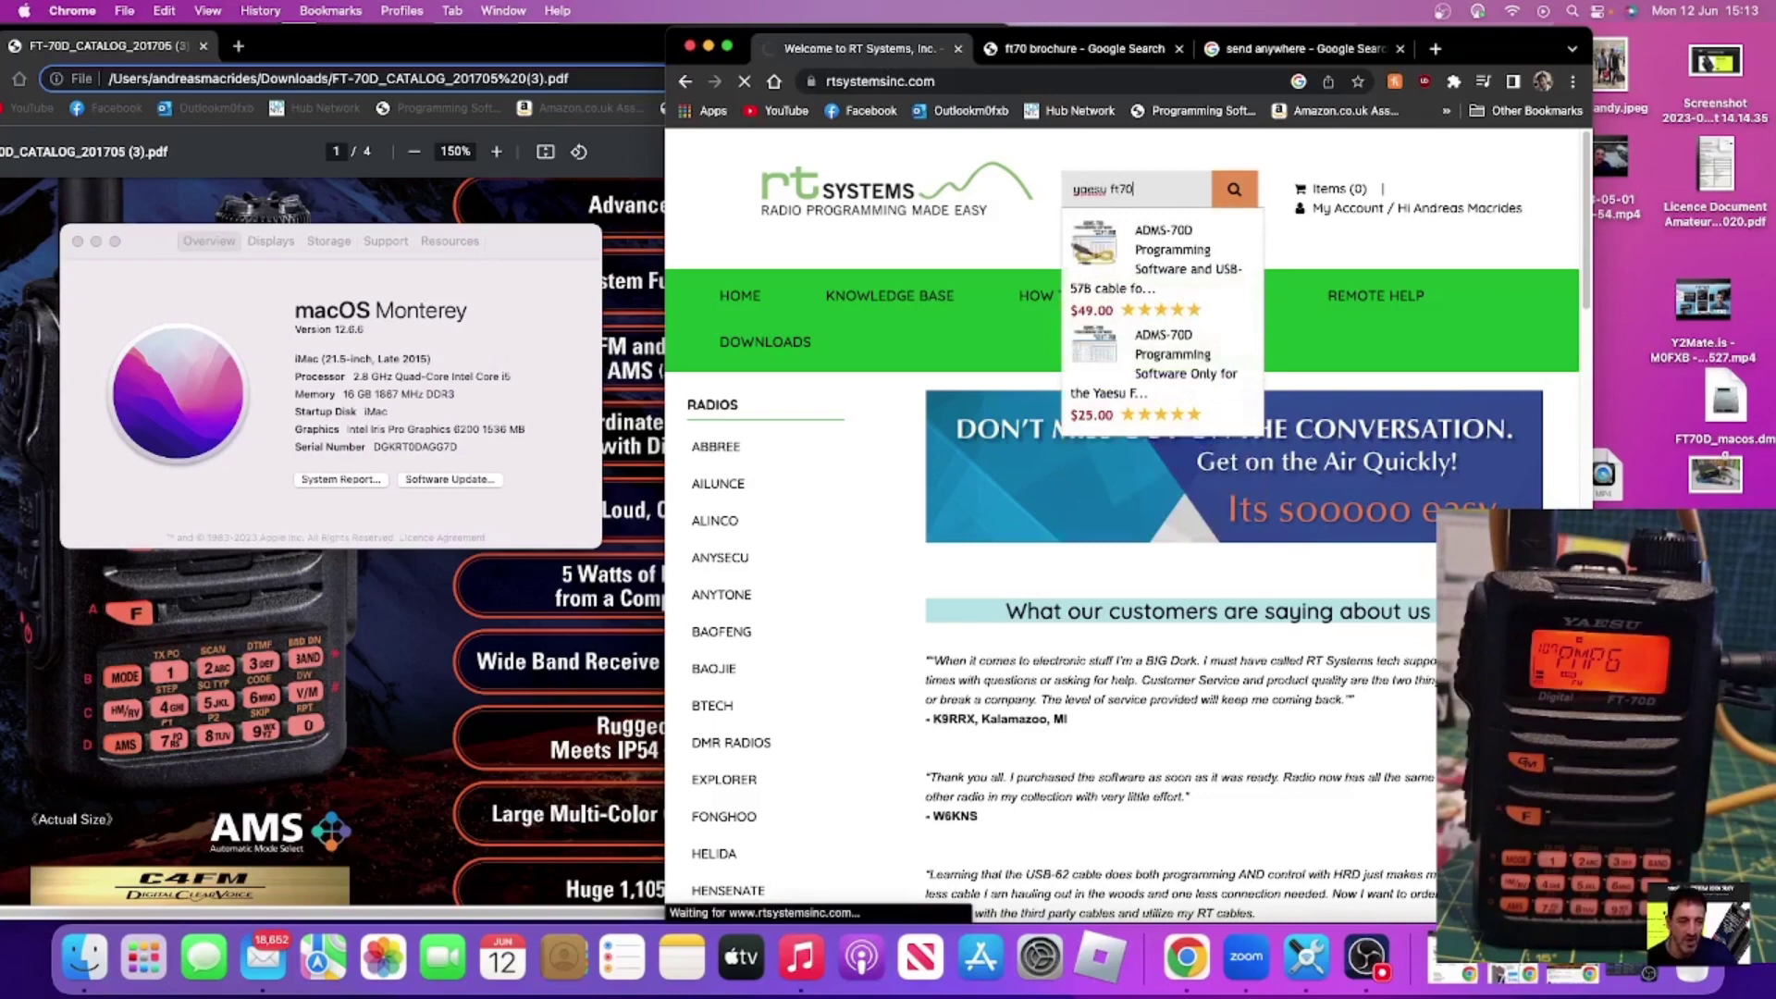
{"action": "left_click", "coordinate": [1156, 262]}
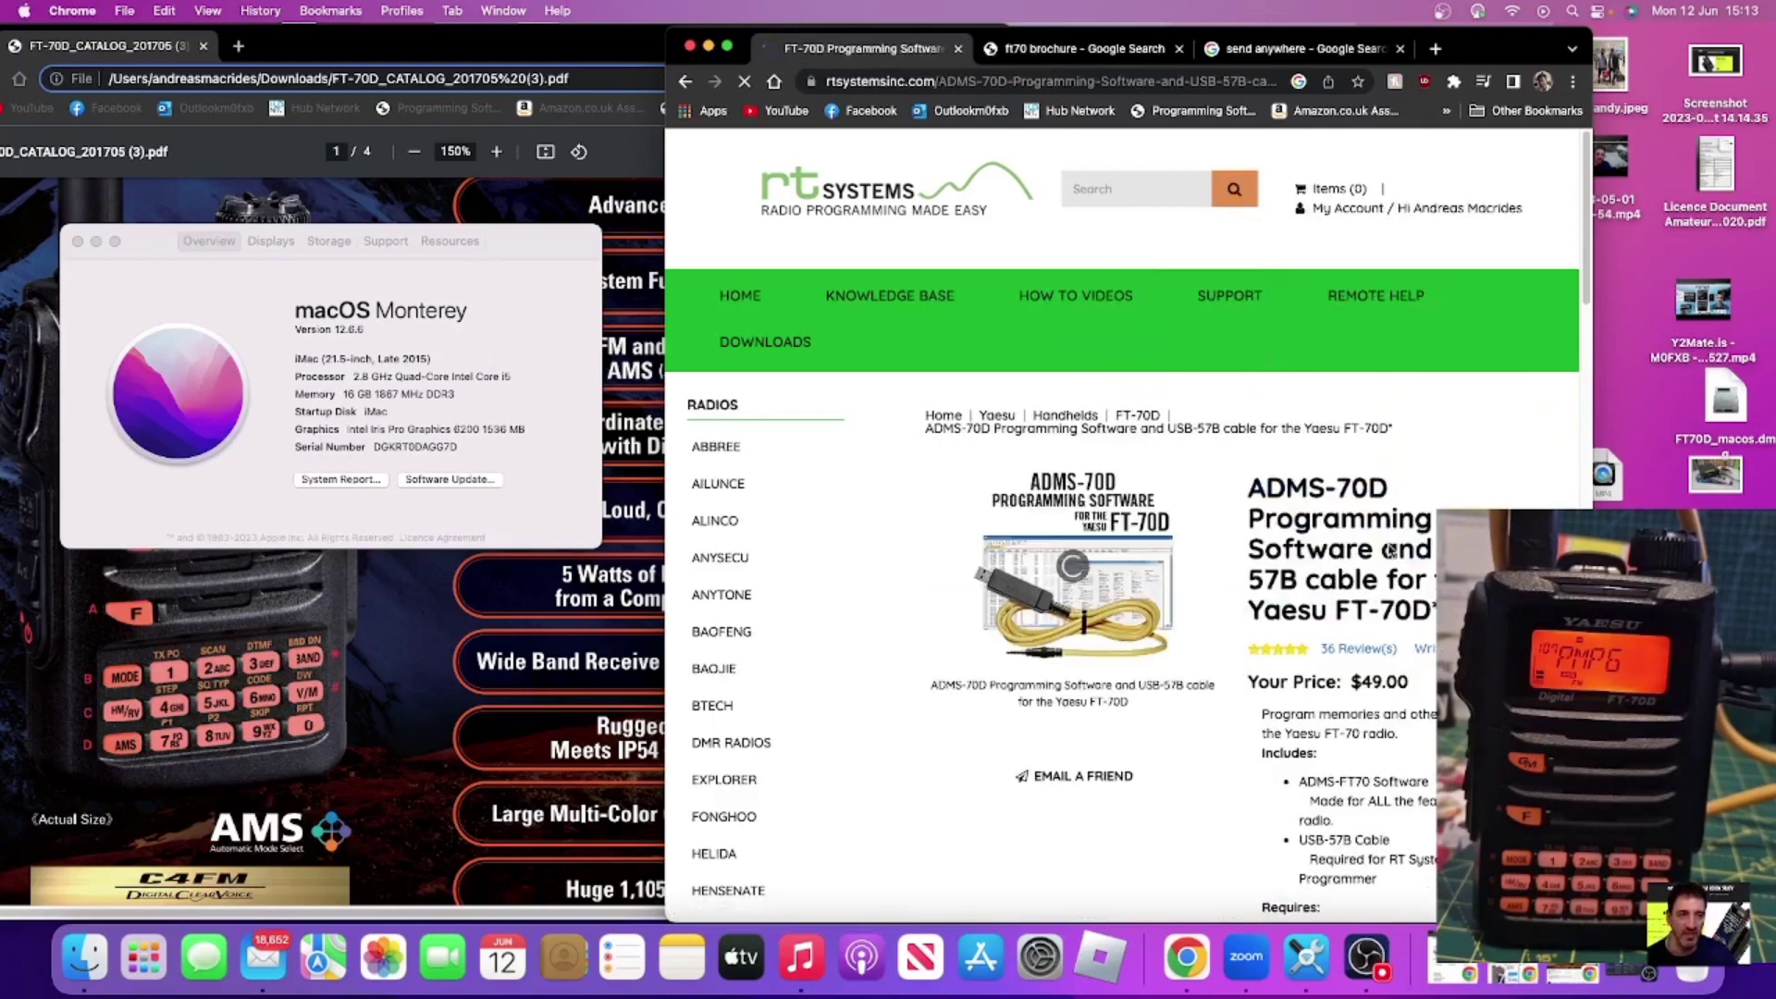
Review the ADMS-70D and USB-57B product page at $49.00 and widen the browser window.
{"action": "scroll", "coordinate": [1379, 550], "scroll_direction": "down", "scroll_amount": 3}
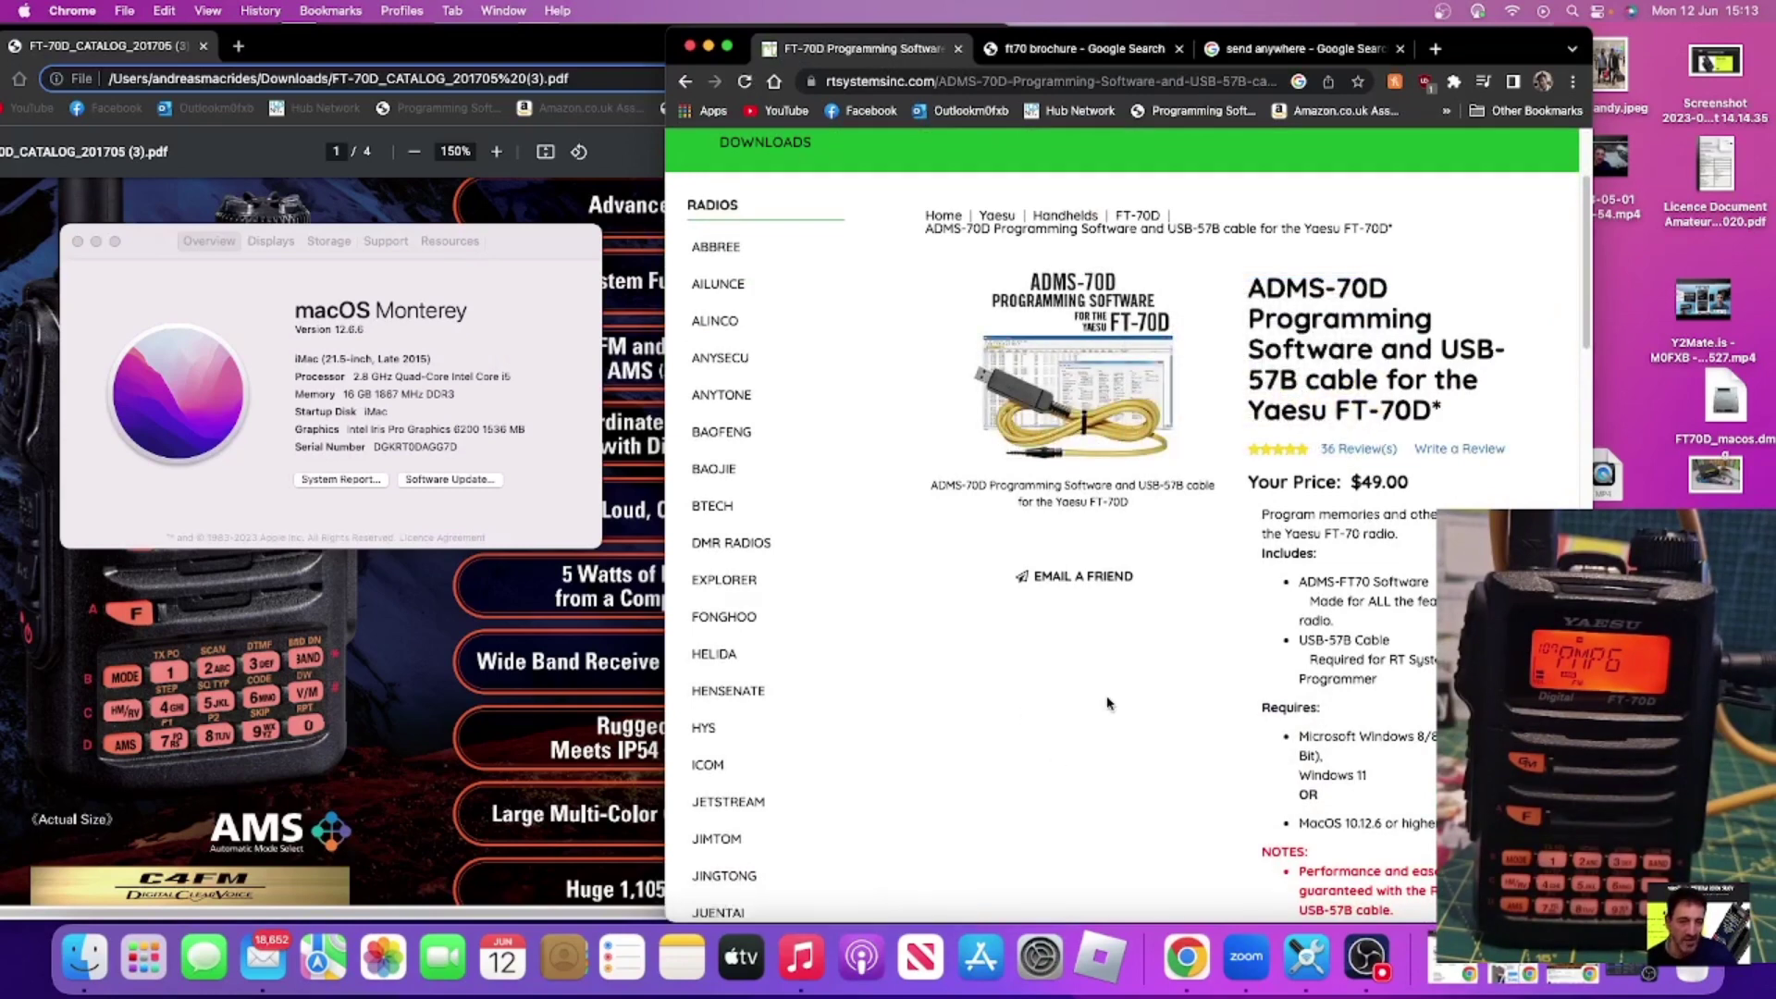
{"action": "scroll", "coordinate": [1117, 655], "scroll_direction": "up", "scroll_amount": 3}
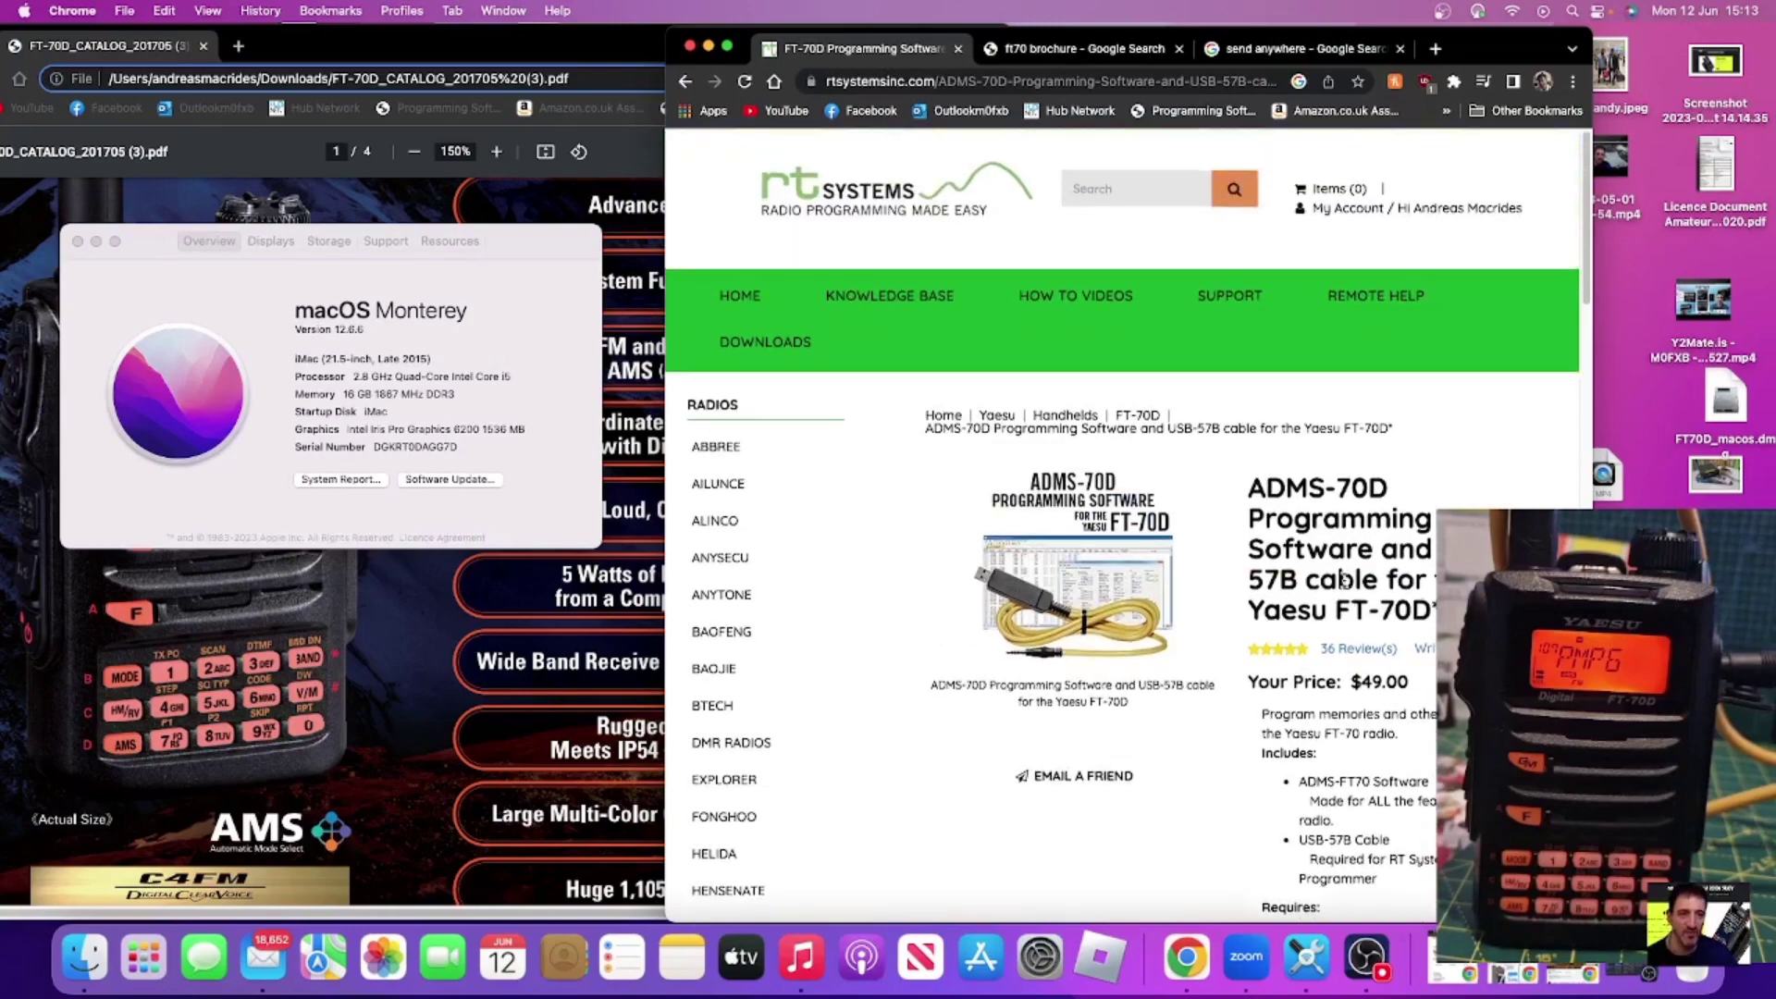
{"action": "scroll", "coordinate": [1116, 655], "scroll_direction": "down", "scroll_amount": 2}
{"action": "scroll", "coordinate": [1116, 655], "scroll_direction": "up", "scroll_amount": 3}
{"action": "scroll", "coordinate": [1115, 647], "scroll_direction": "down", "scroll_amount": 10}
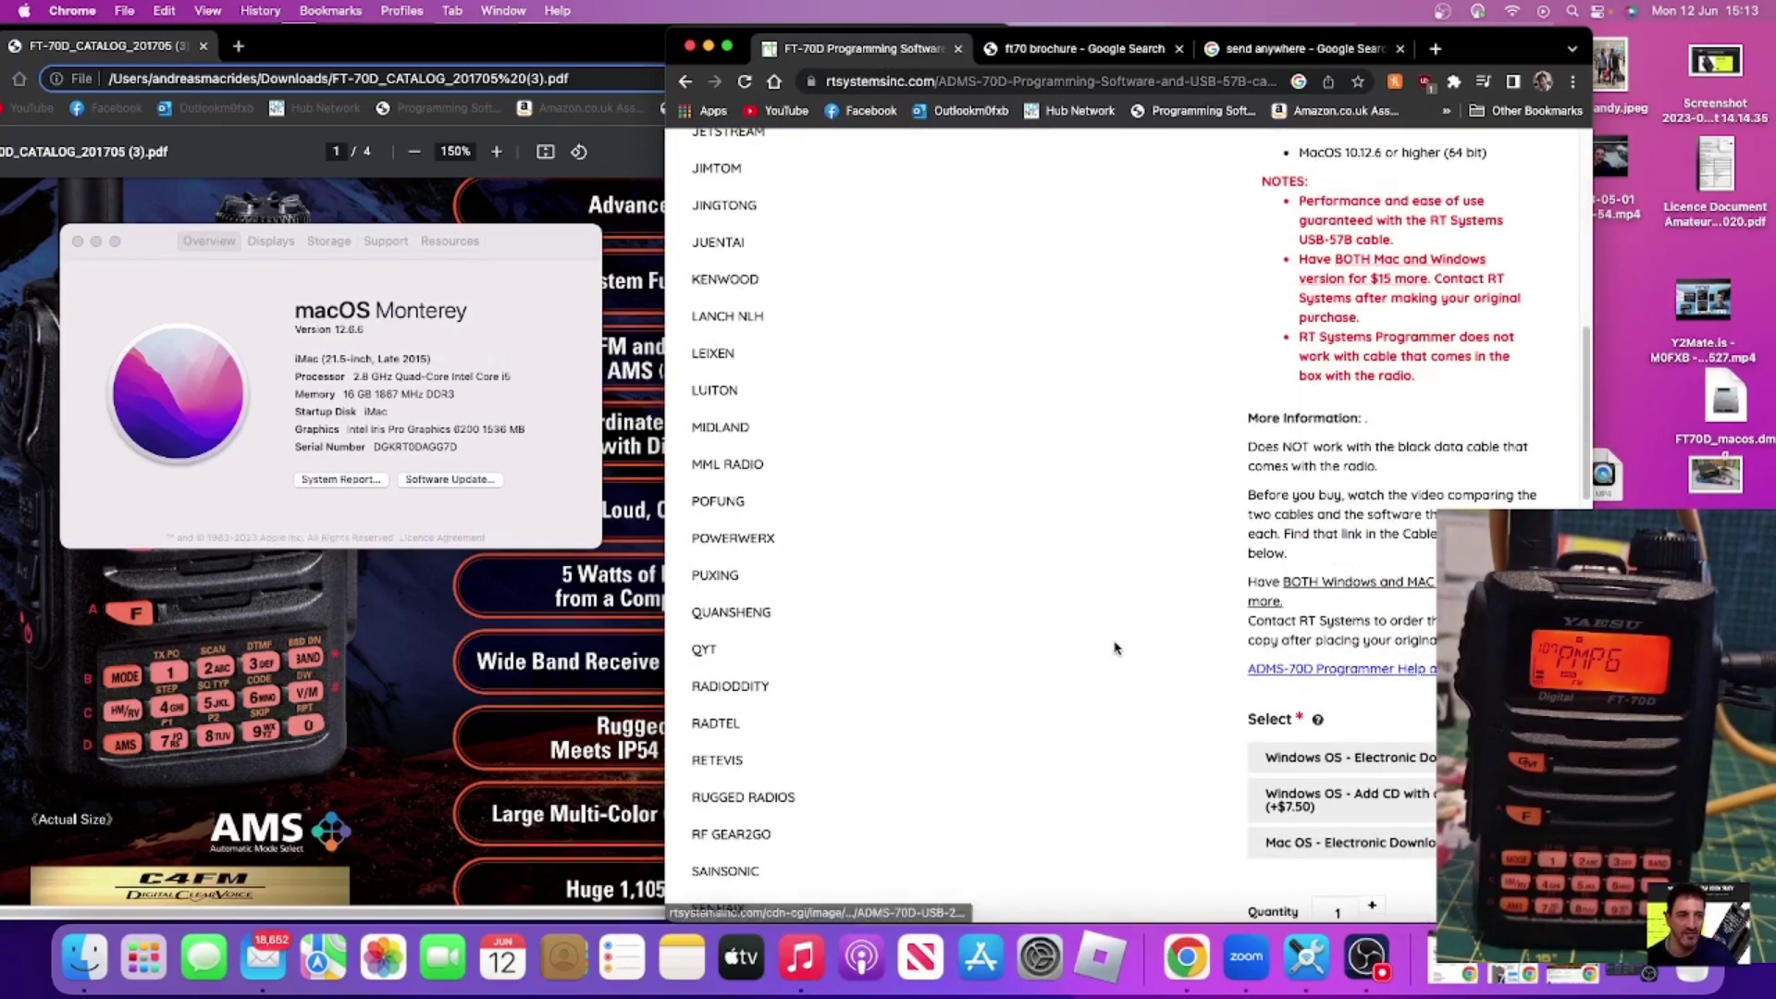
{"action": "scroll", "coordinate": [1115, 647], "scroll_direction": "up", "scroll_amount": 10}
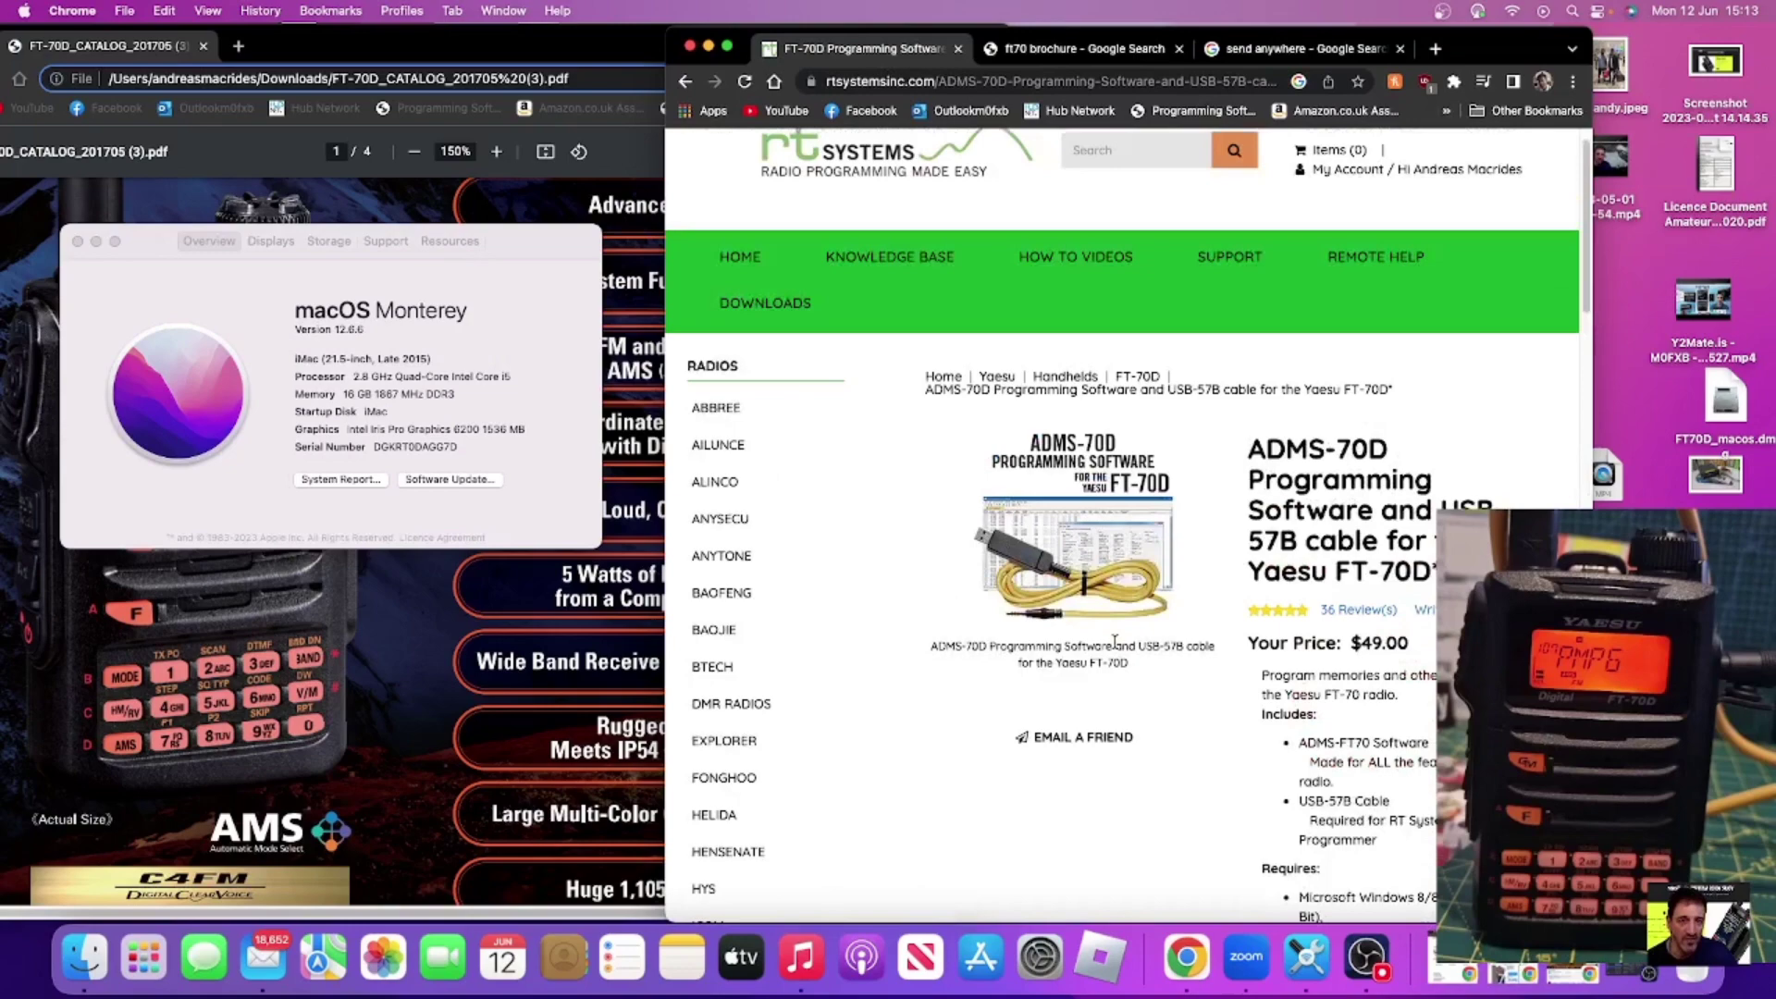
{"action": "scroll", "coordinate": [1115, 641], "scroll_direction": "down", "scroll_amount": 10}
{"action": "scroll", "coordinate": [1300, 618], "scroll_direction": "up", "scroll_amount": 8}
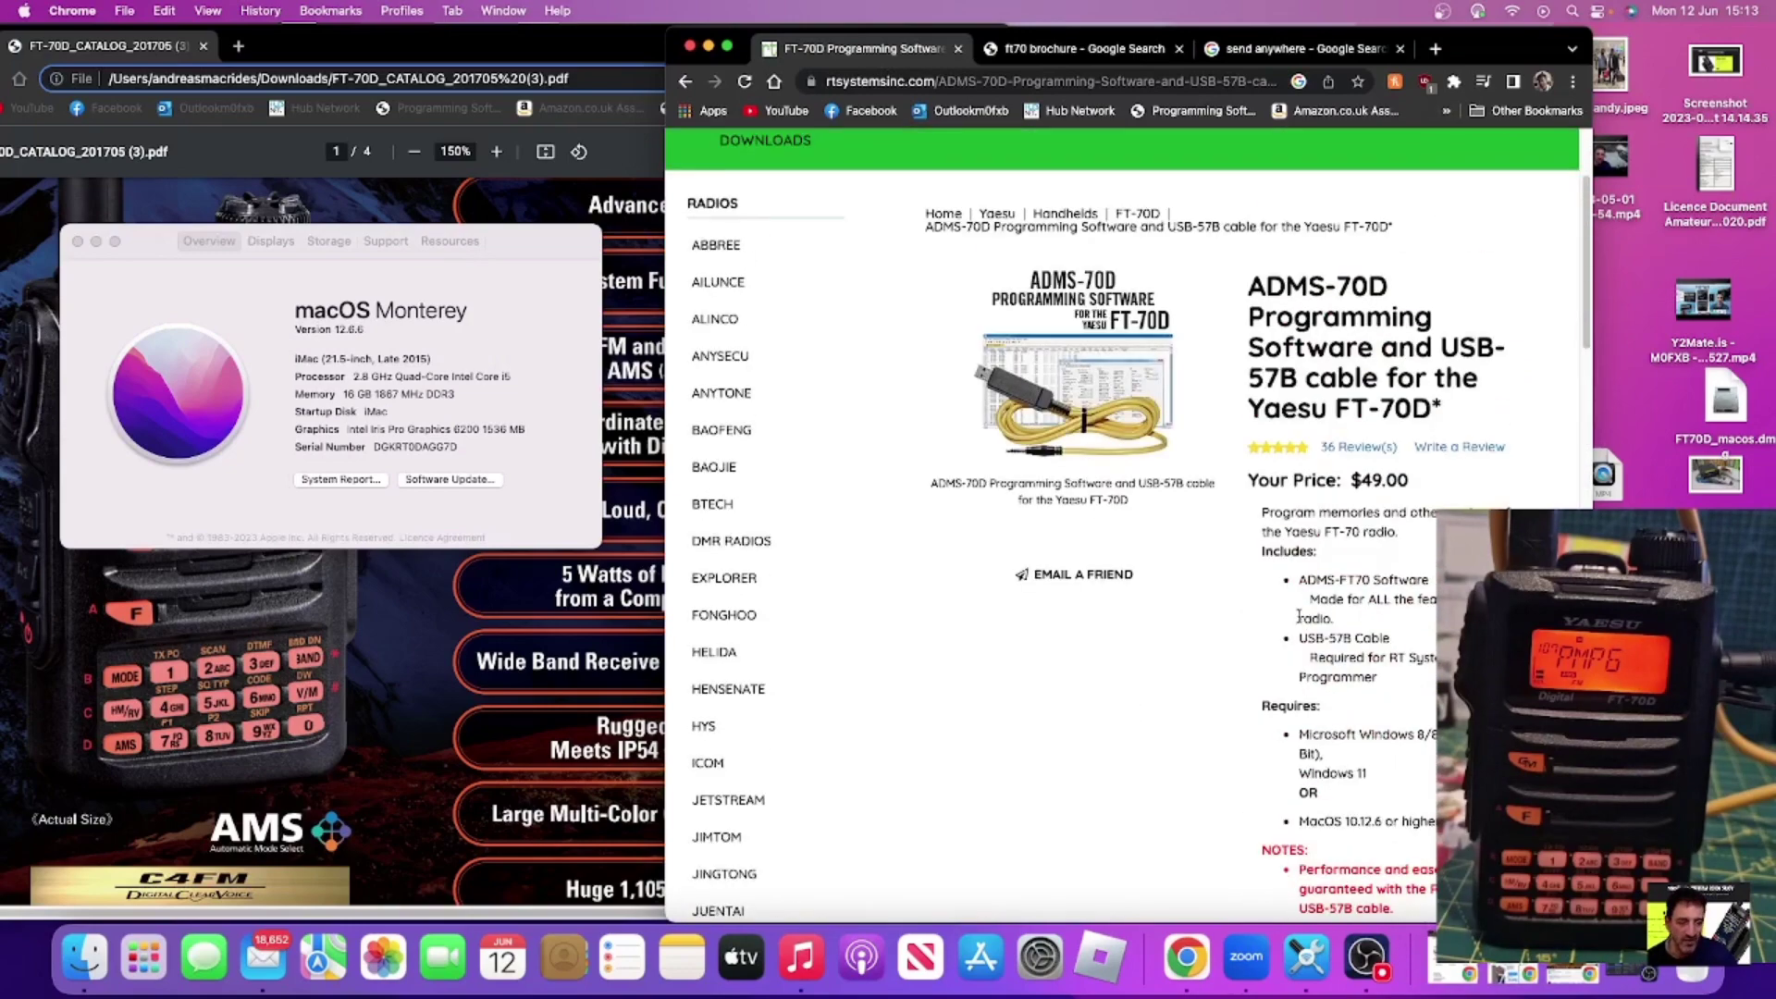
{"action": "scroll", "coordinate": [1300, 618], "scroll_direction": "up", "scroll_amount": 3}
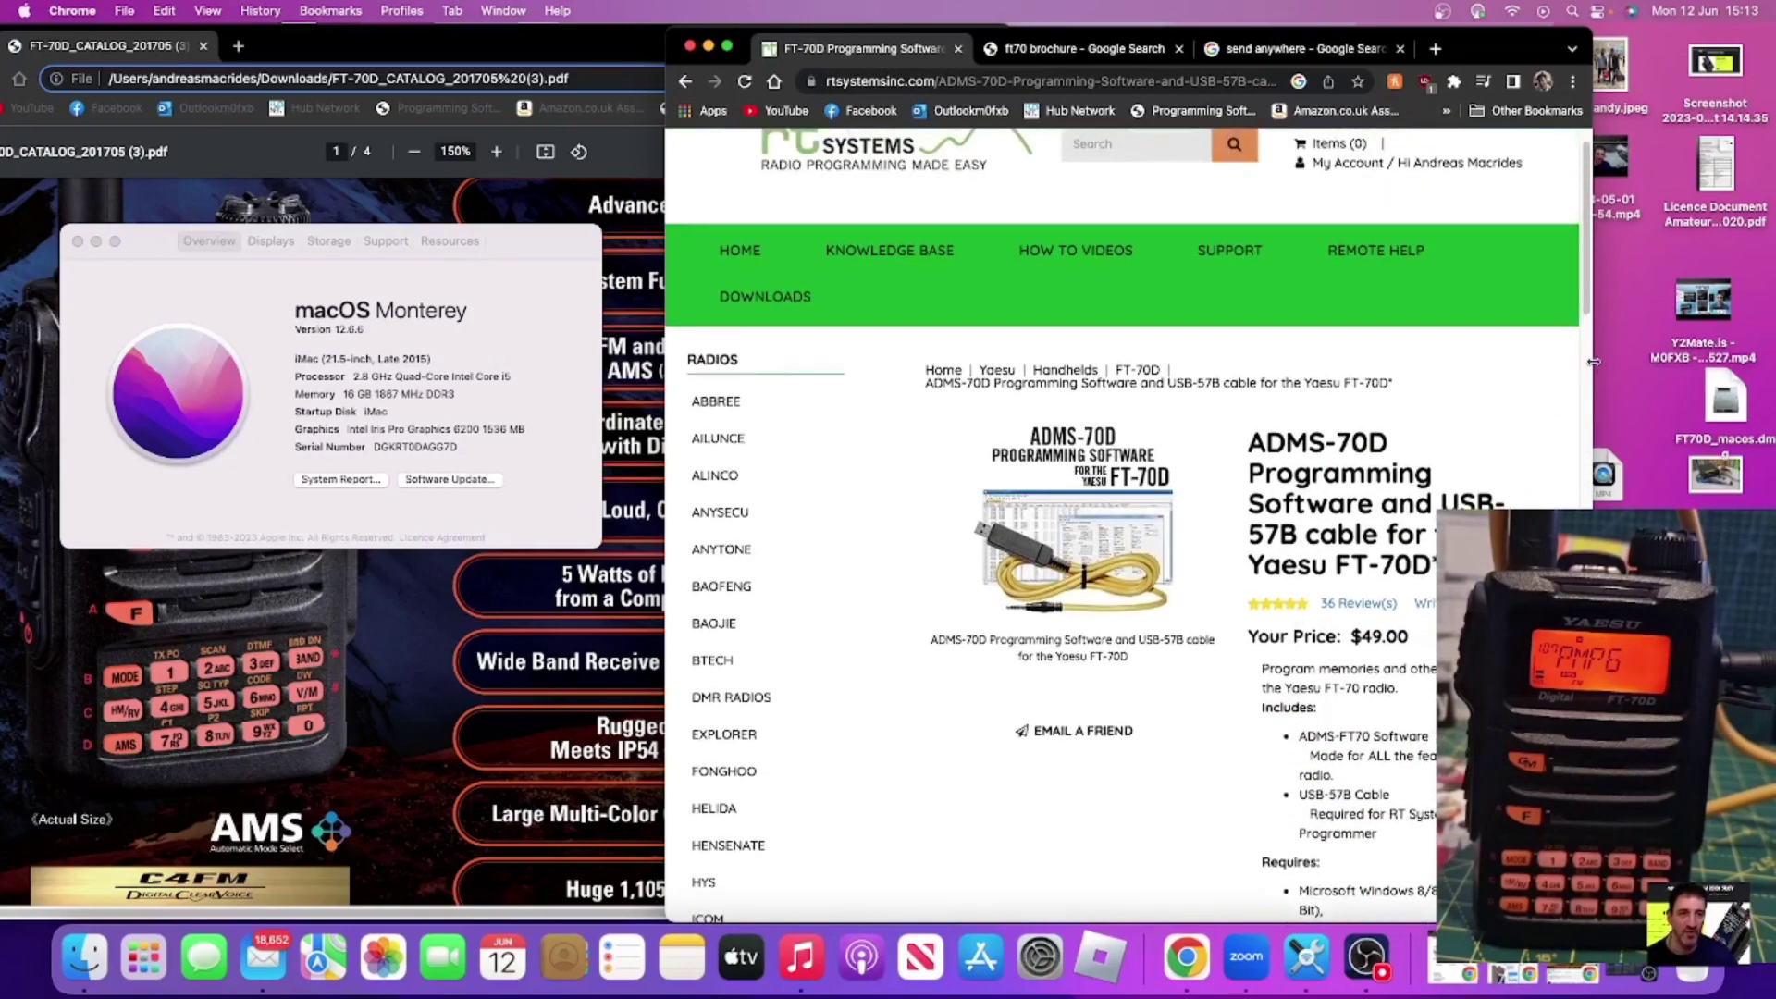
{"action": "left_click_drag", "start_coordinate": [1594, 362], "coordinate": [1637, 363]}
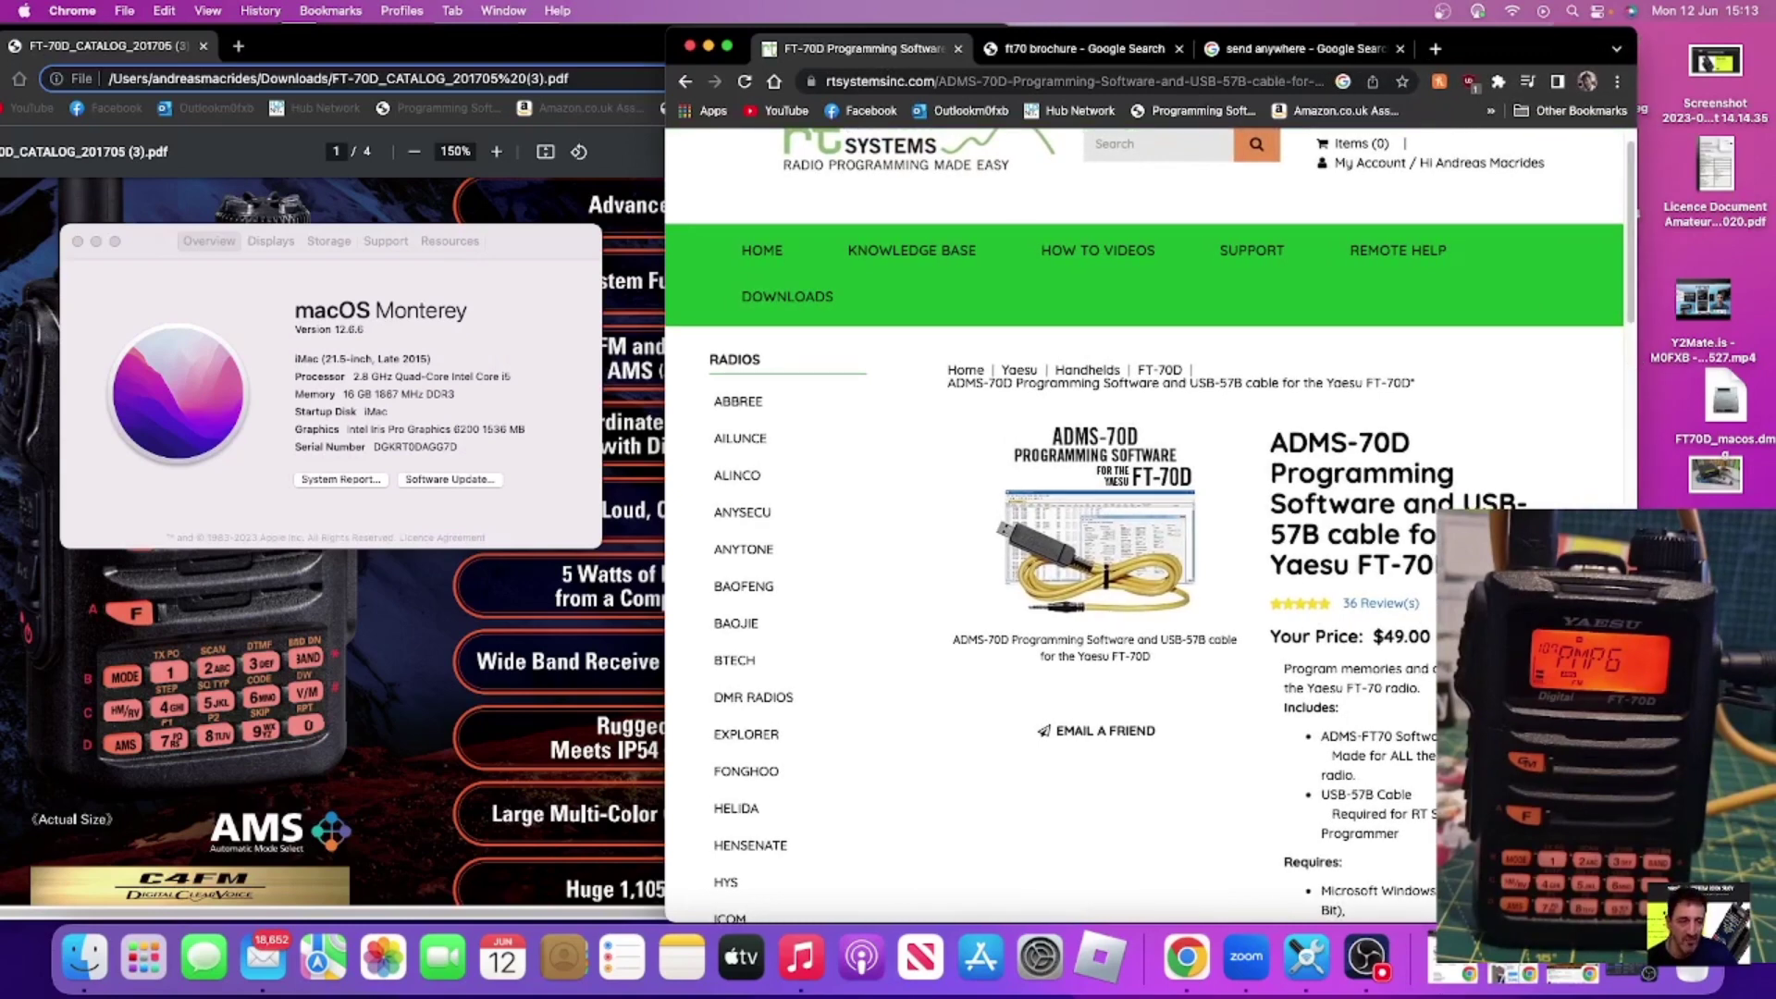
Mount FT70D_macos.dmg to show its installer, ReadMe and USB driver, then close About This Mac.
{"action": "left_click", "coordinate": [1725, 406]}
{"action": "double_click", "coordinate": [1725, 406]}
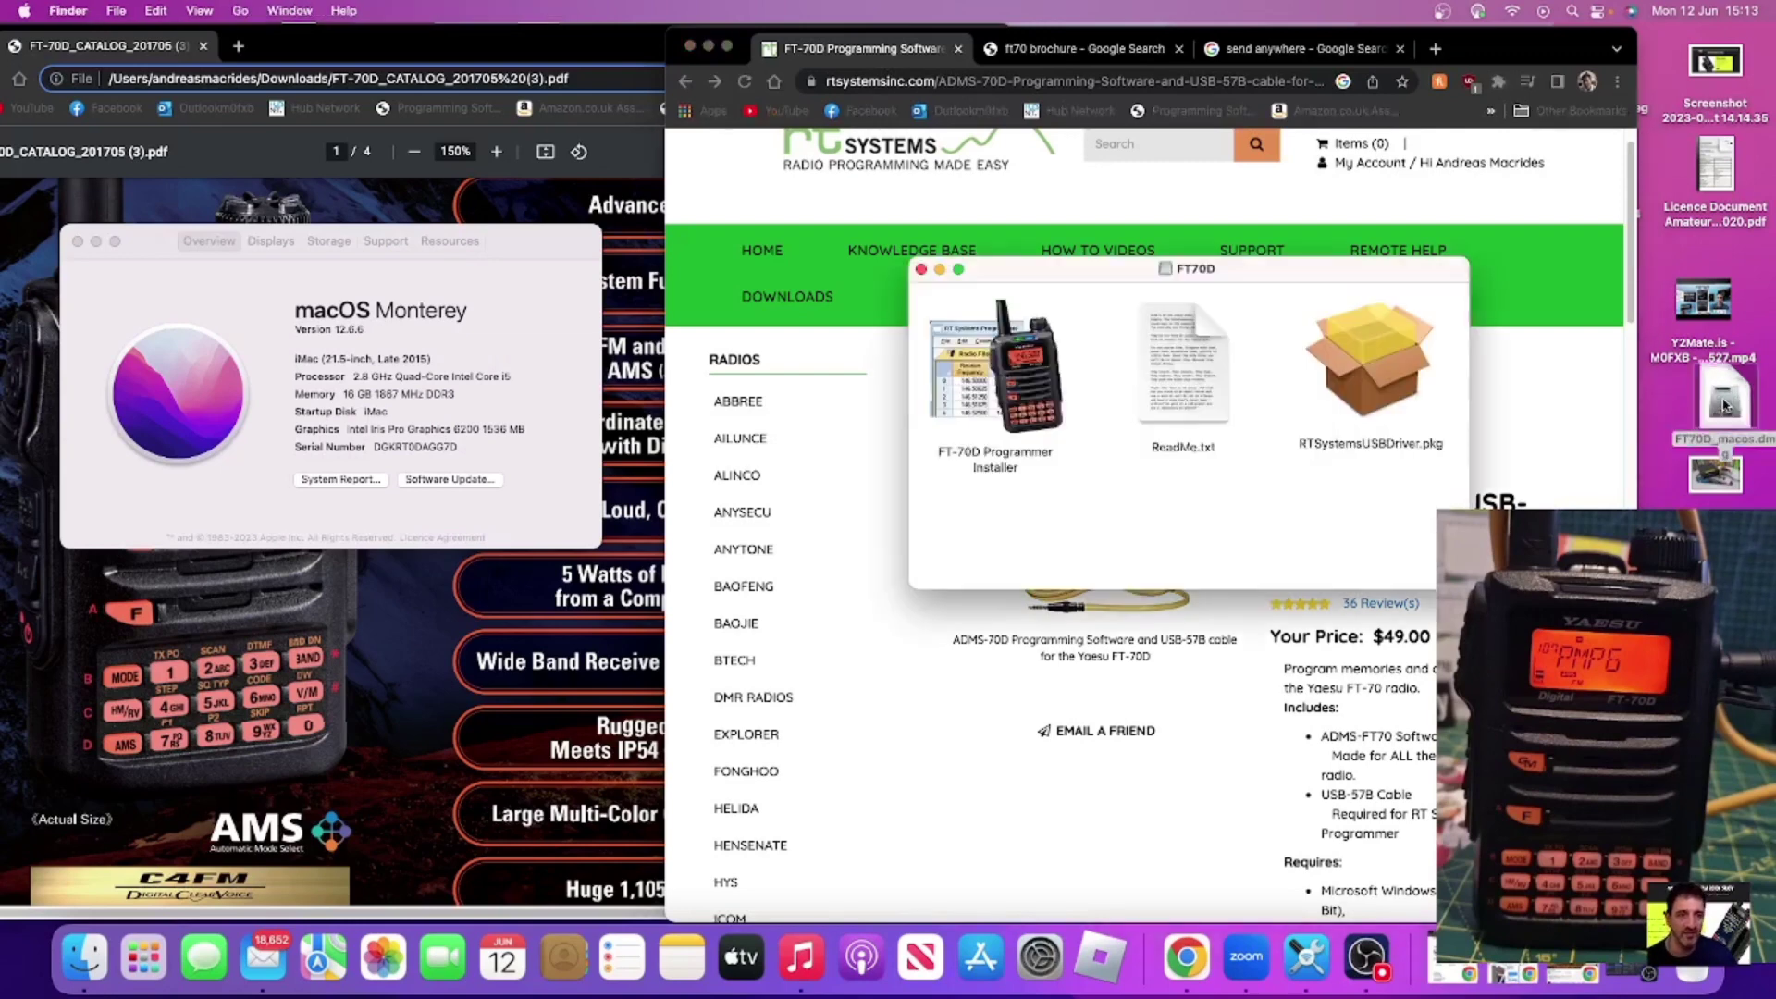
{"action": "left_click_drag", "start_coordinate": [1327, 270], "coordinate": [1097, 329]}
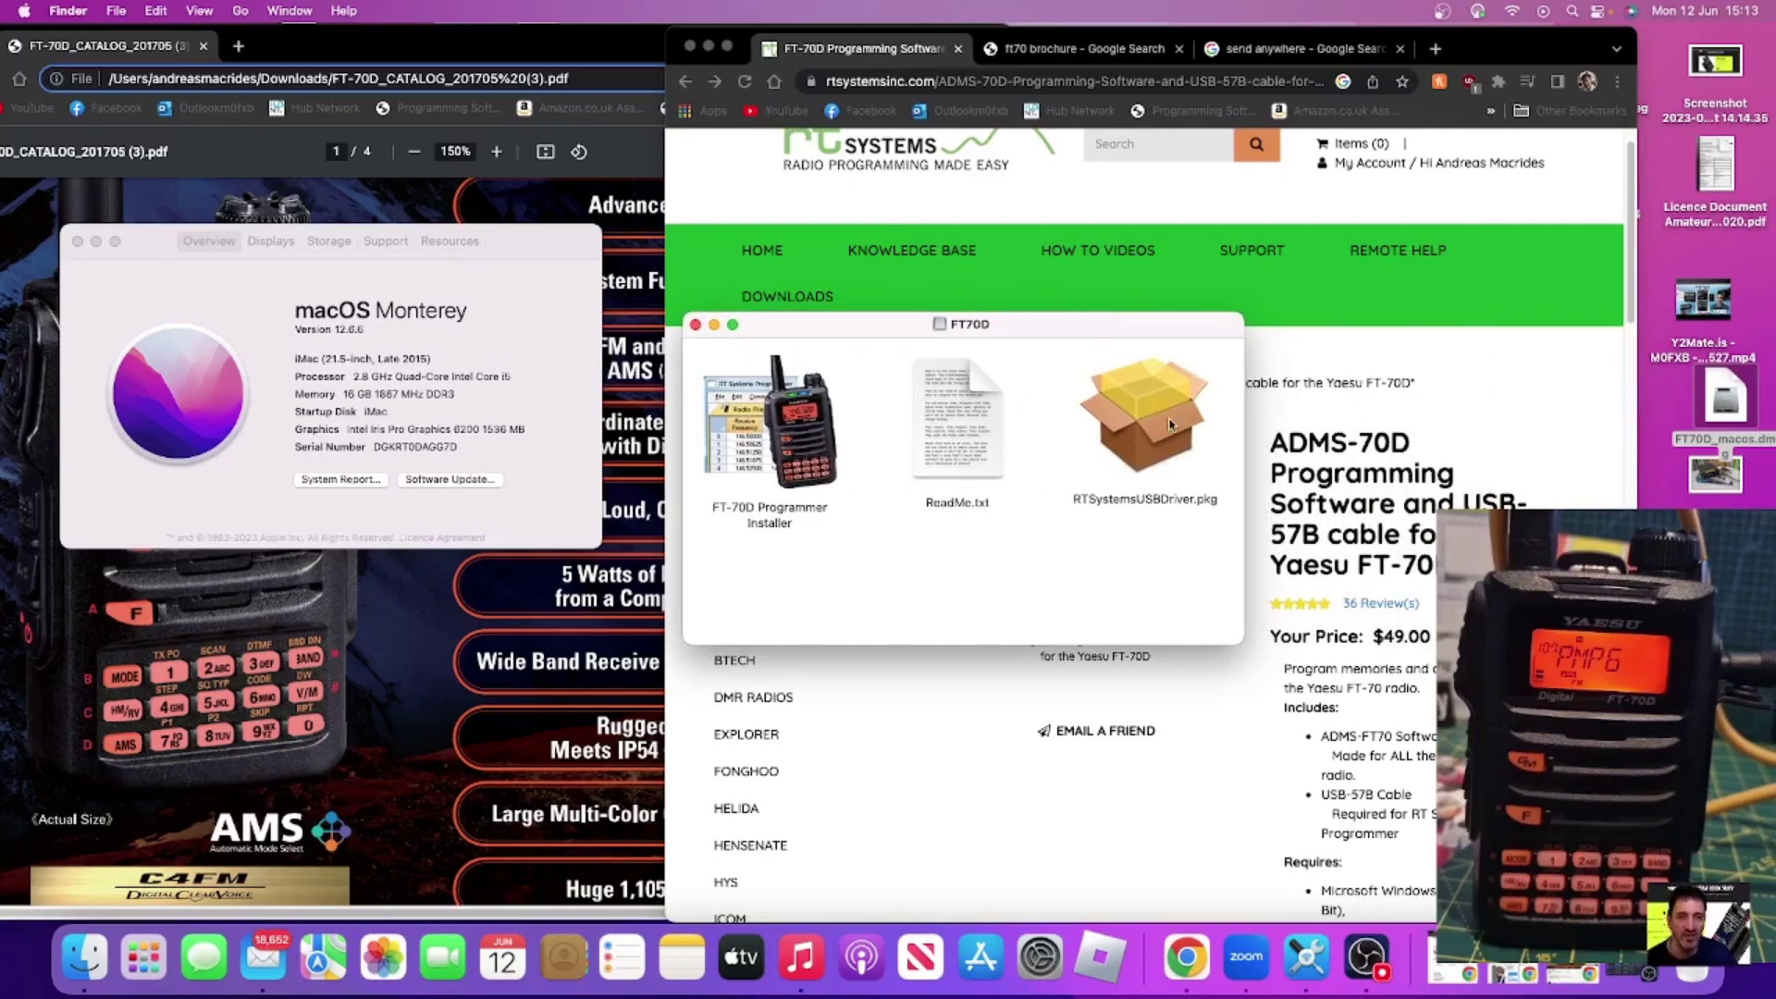
{"action": "left_click", "coordinate": [77, 242]}
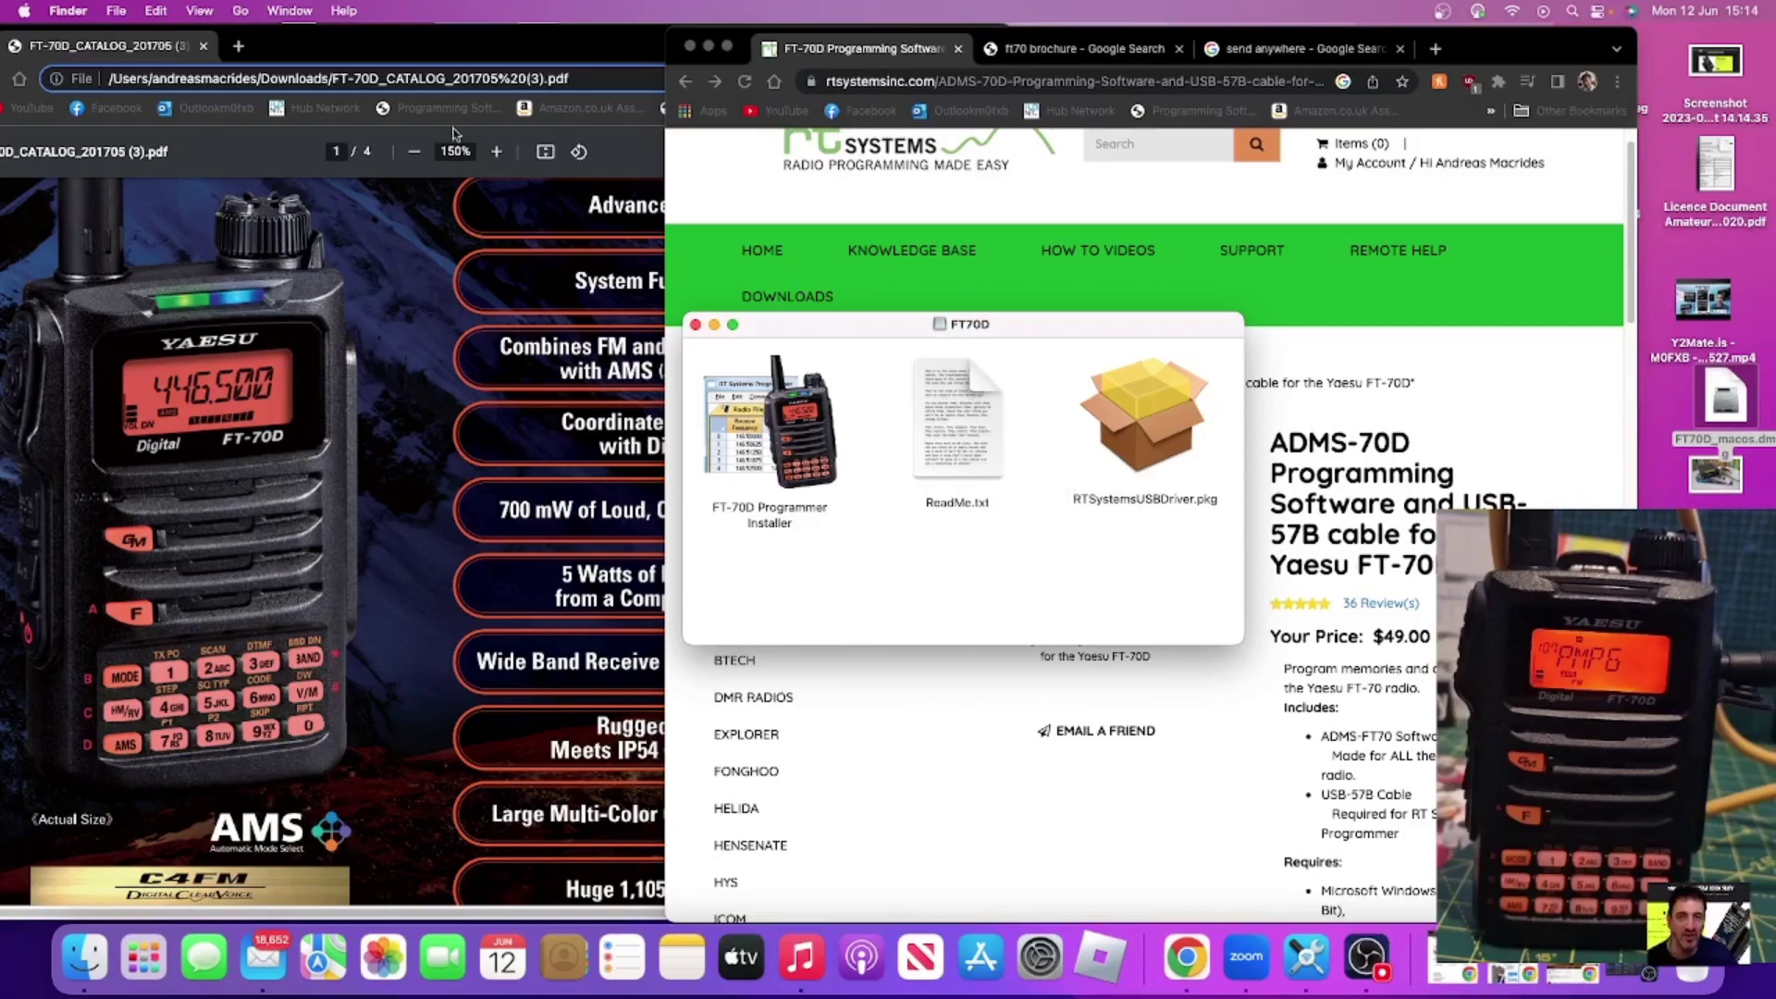
Move the catalog PDF window aside and delete a stray desktop file.
{"action": "left_click_drag", "start_coordinate": [457, 53], "coordinate": [508, 384]}
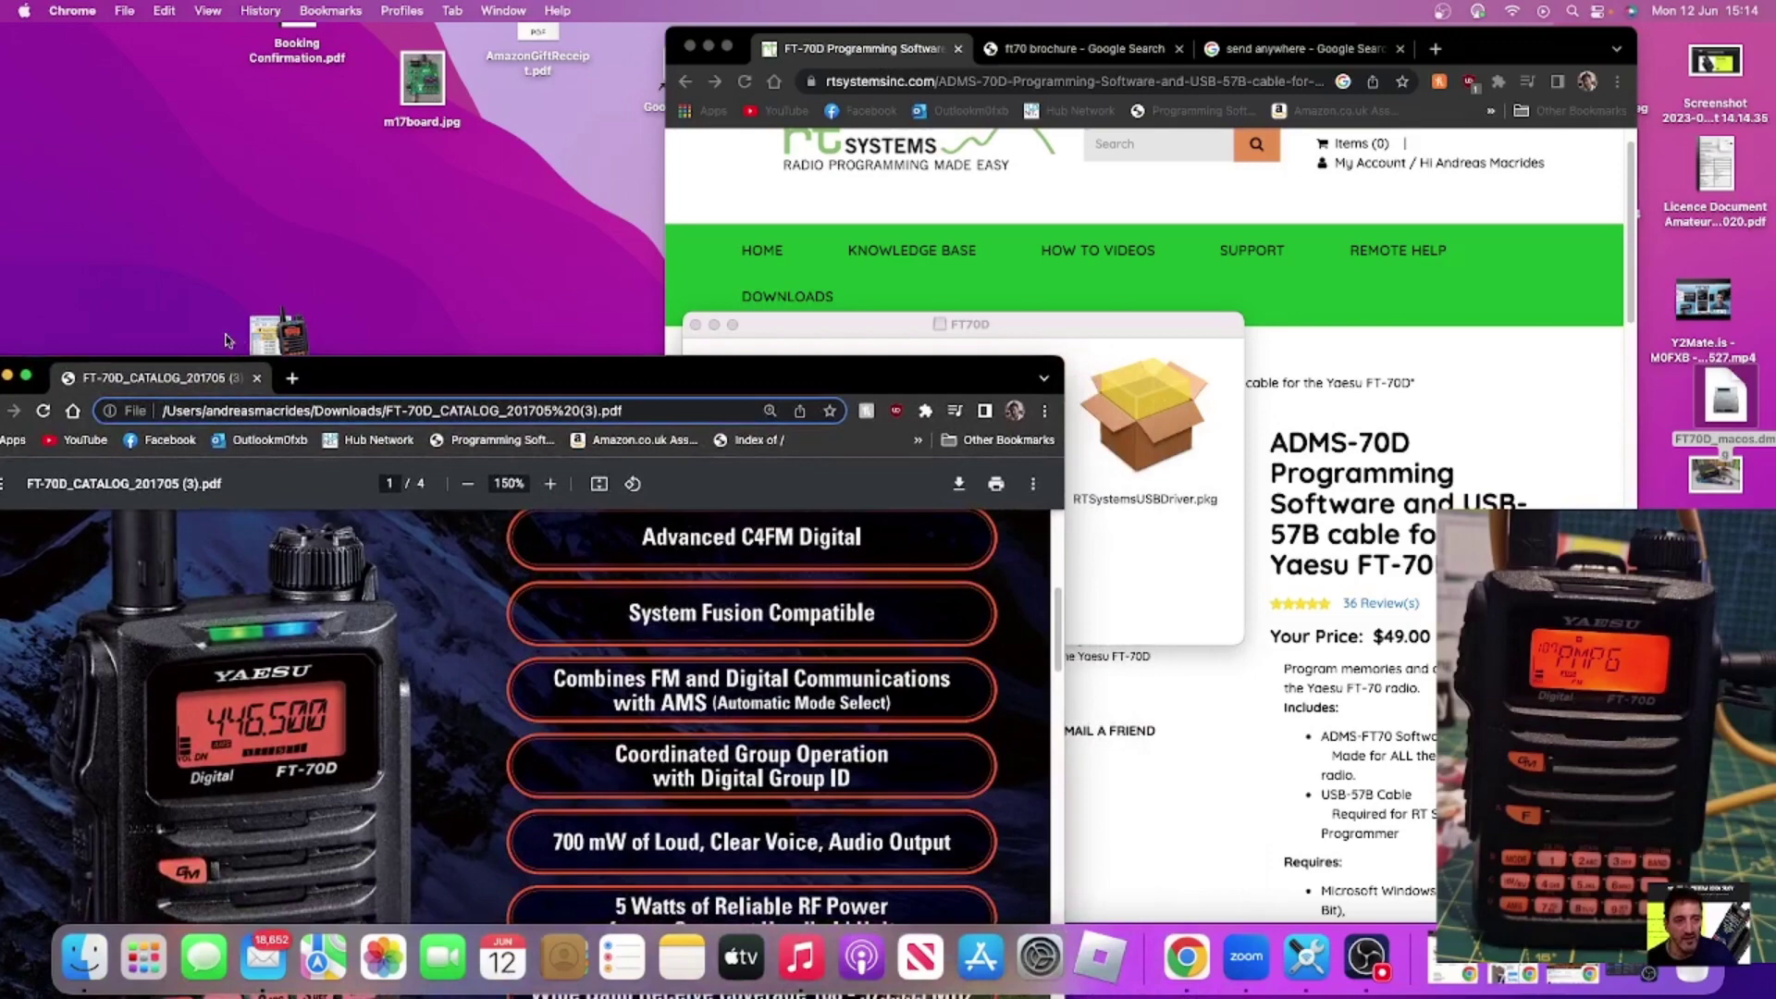
{"action": "left_click", "coordinate": [267, 344]}
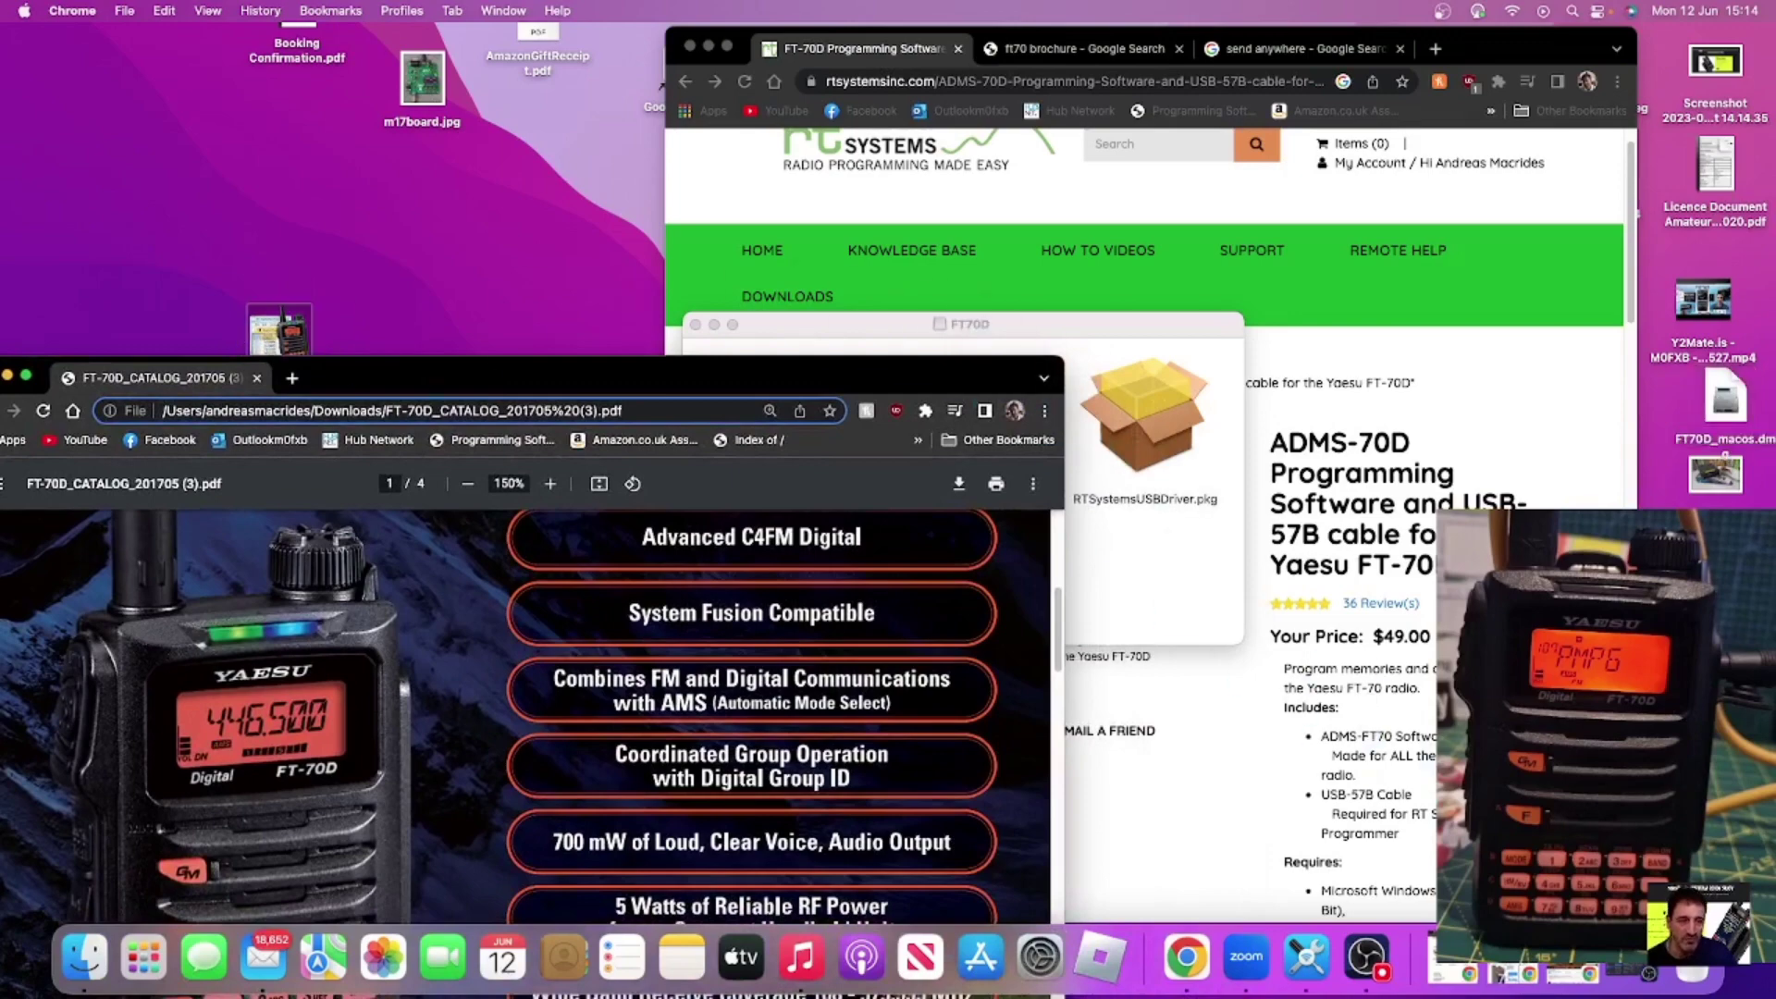
{"action": "key", "text": "super+BackSpace"}
Reposition the catalog PDF window and bring the FT-70D Programmer memory table forward.
{"action": "left_click_drag", "start_coordinate": [366, 375], "coordinate": [409, 45]}
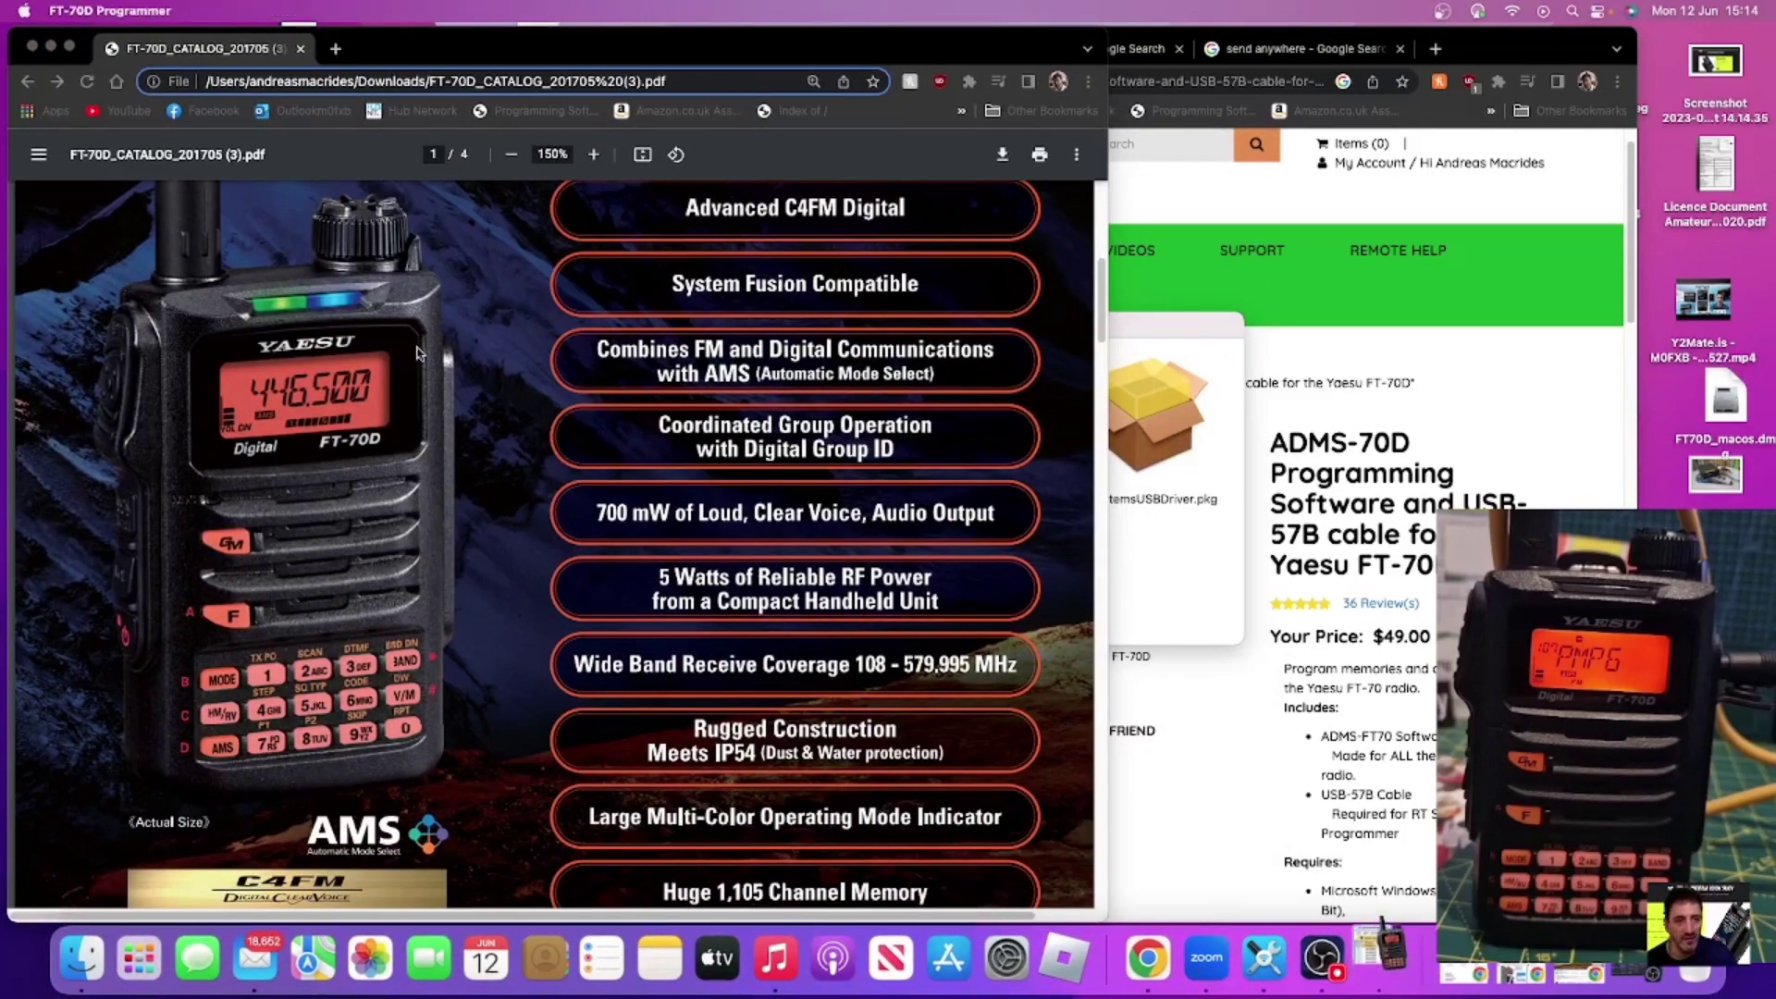
{"action": "mouse_move", "coordinate": [634, 55]}
{"action": "left_mouse_down"}
{"action": "mouse_move", "coordinate": [921, 327]}
{"action": "mouse_move", "coordinate": [1059, 243]}
{"action": "mouse_move", "coordinate": [703, 57]}
{"action": "mouse_move", "coordinate": [824, 214]}
{"action": "mouse_move", "coordinate": [902, 153]}
{"action": "mouse_move", "coordinate": [1125, 98]}
{"action": "mouse_move", "coordinate": [932, 39]}
{"action": "mouse_move", "coordinate": [996, 19]}
{"action": "left_mouse_up"}
{"action": "left_click", "coordinate": [381, 56]}
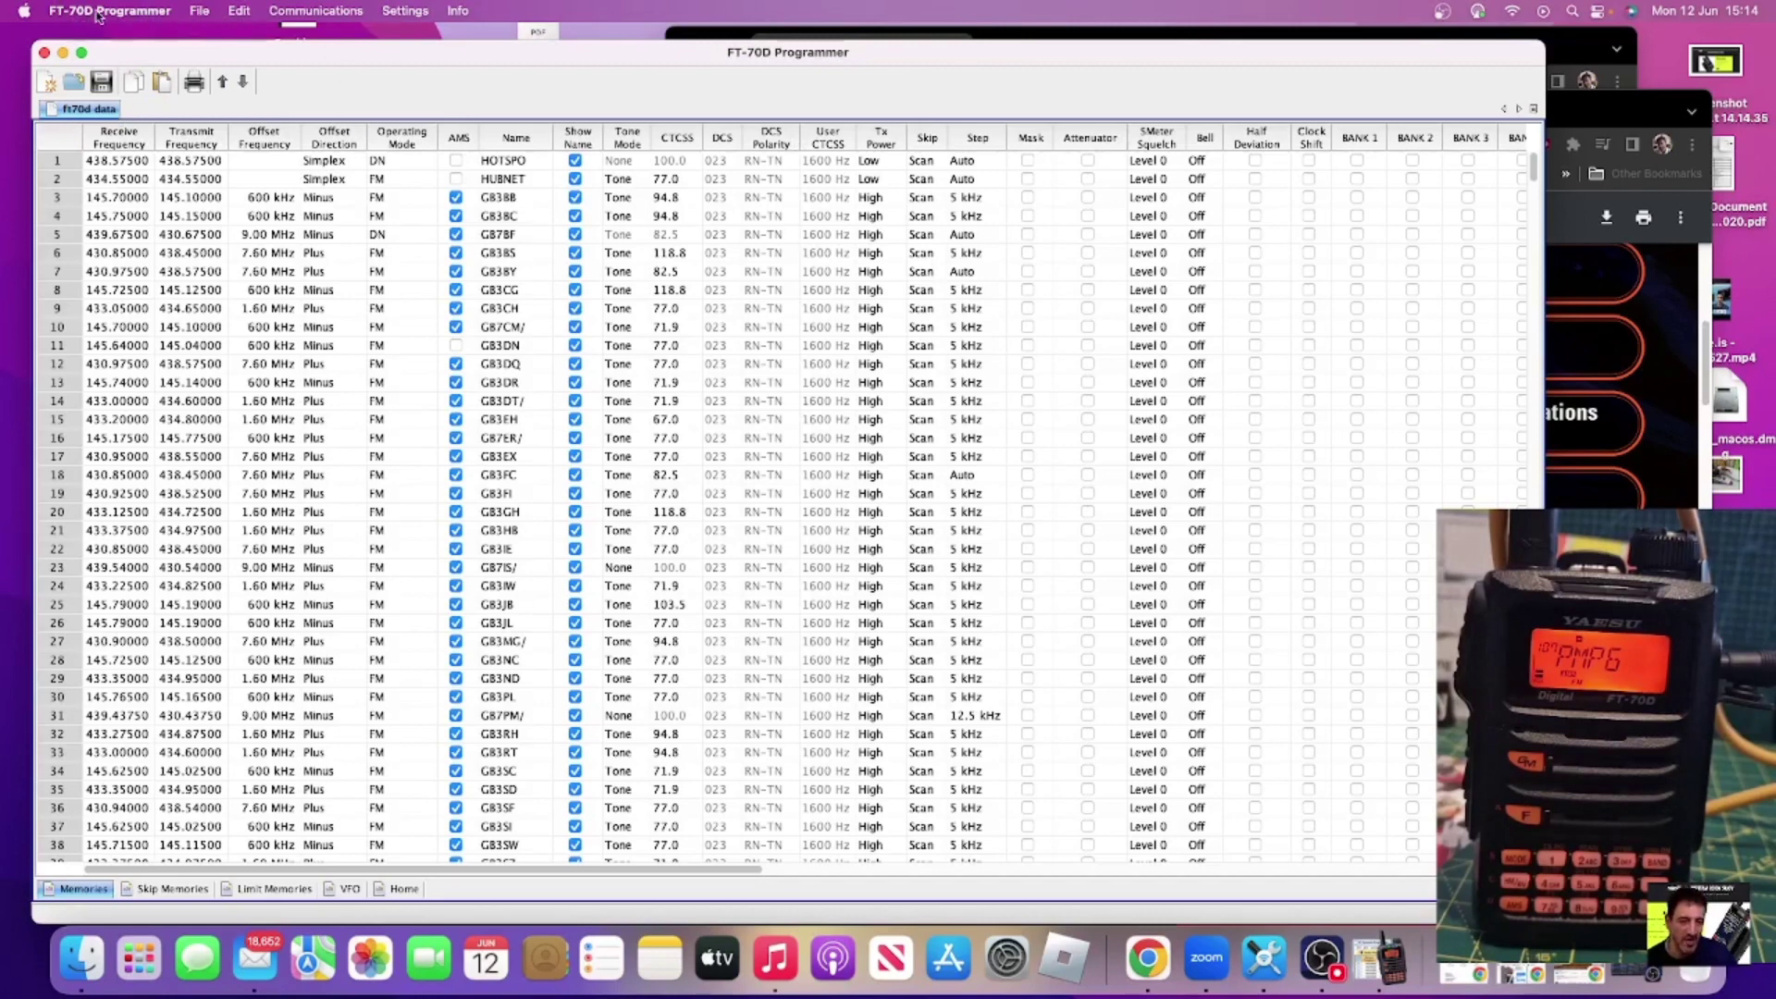
Look through the programmer's menus and create several blank Untitled memory files.
{"action": "left_click", "coordinate": [132, 12]}
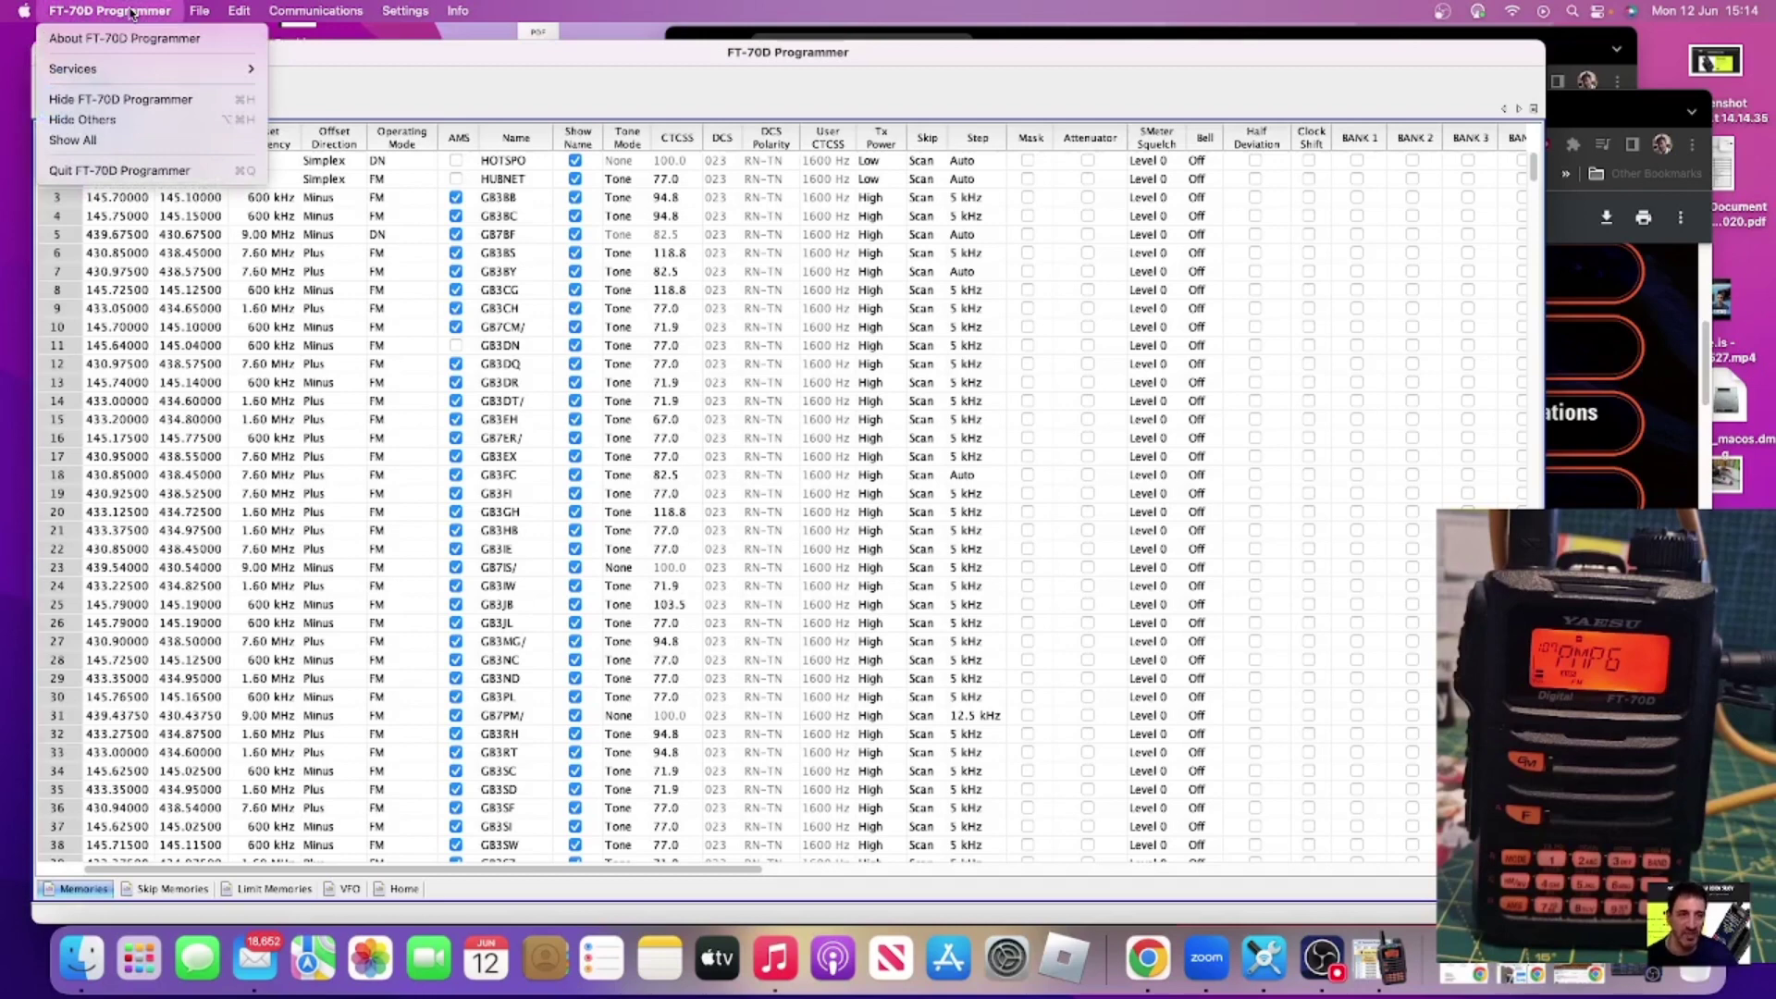
{"action": "mouse_move", "coordinate": [242, 13]}
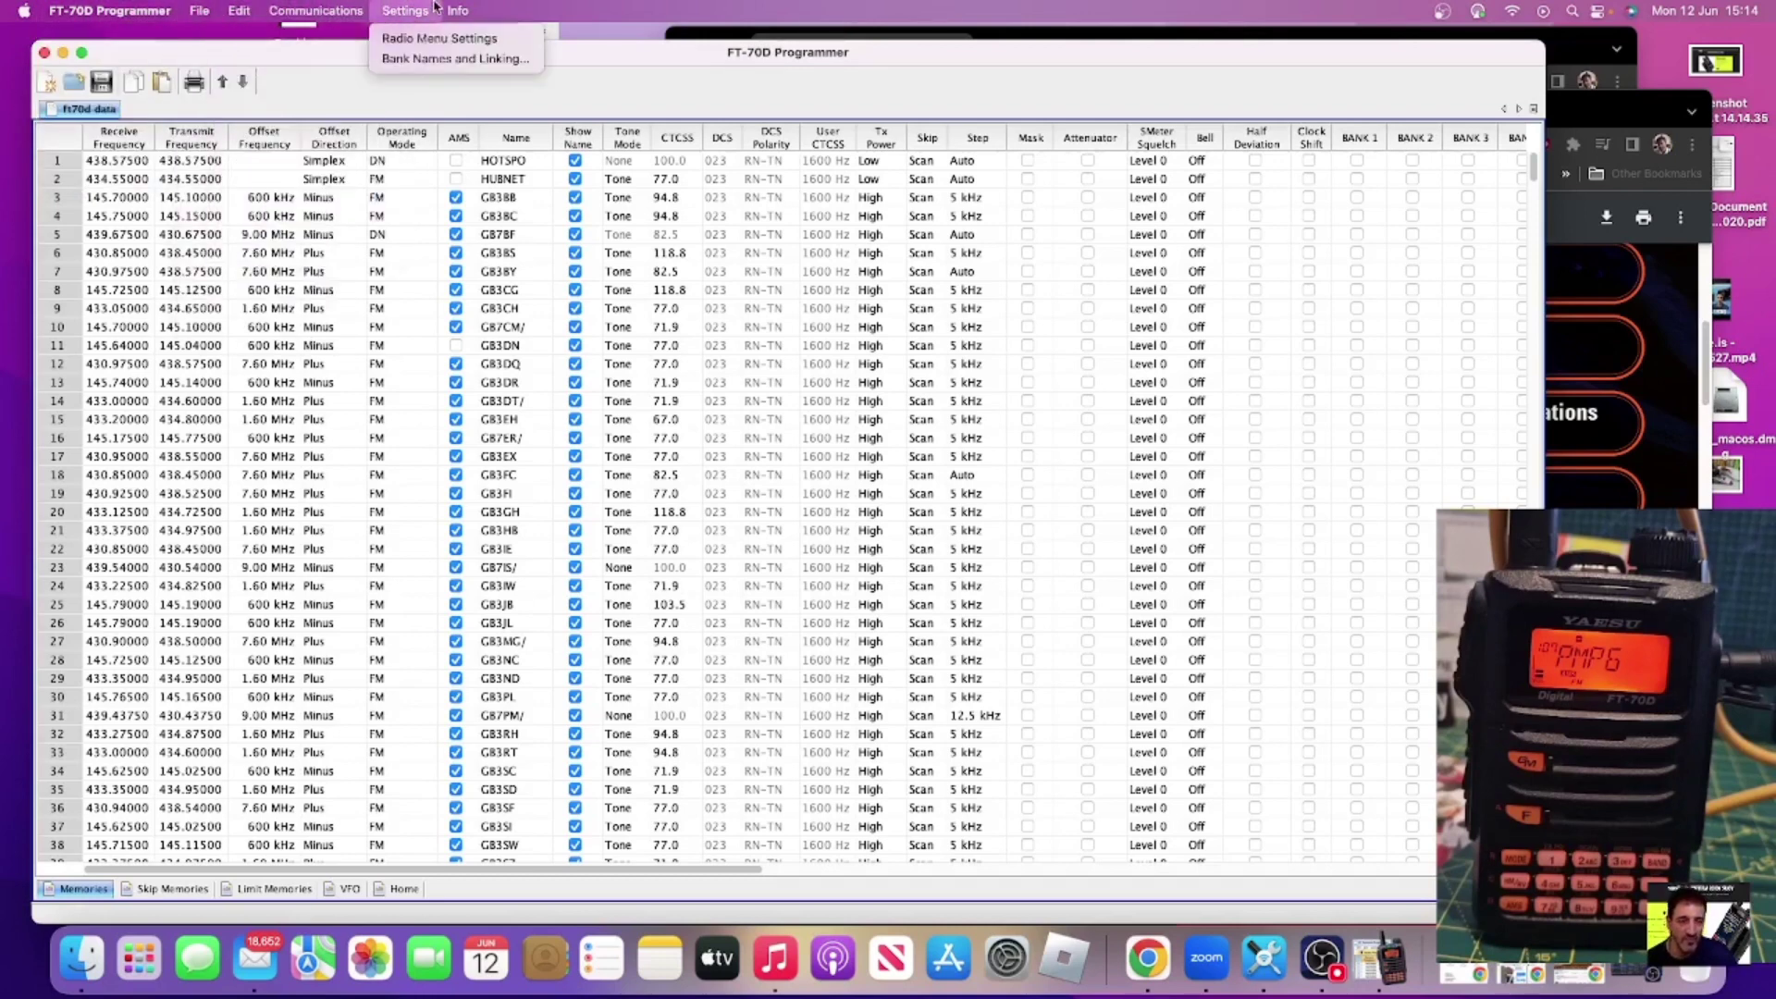
{"action": "mouse_move", "coordinate": [442, 9]}
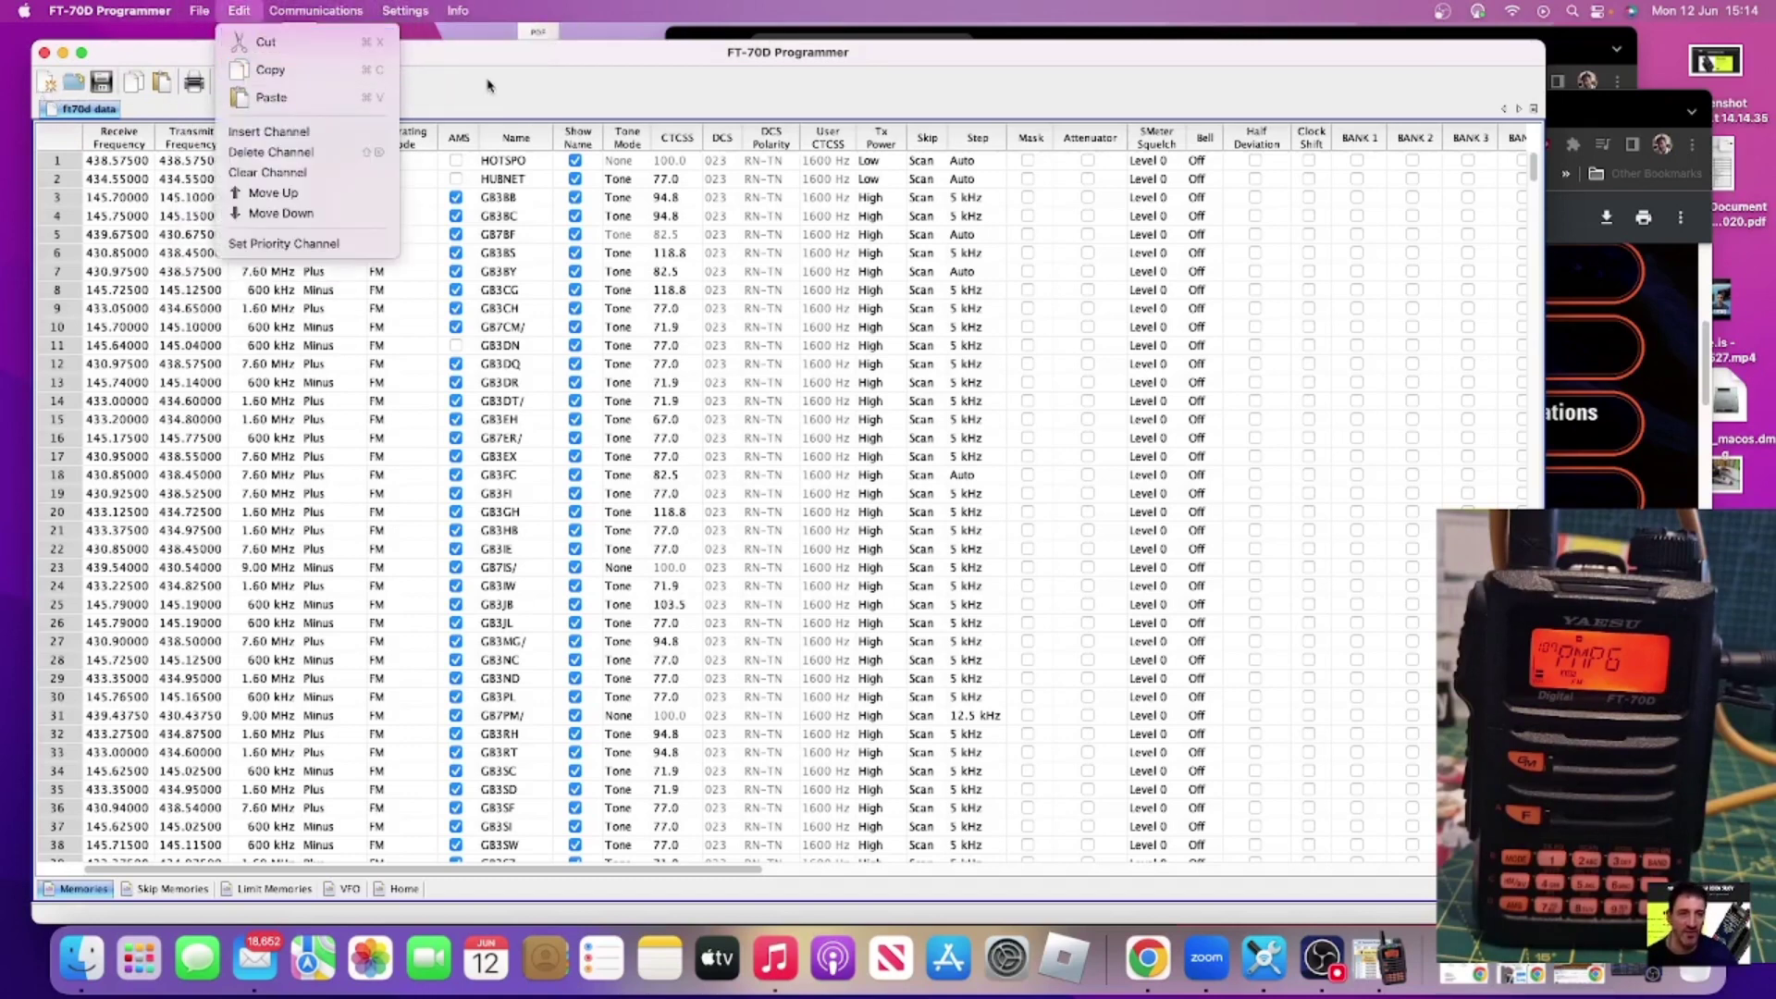
{"action": "left_click", "coordinate": [261, 90]}
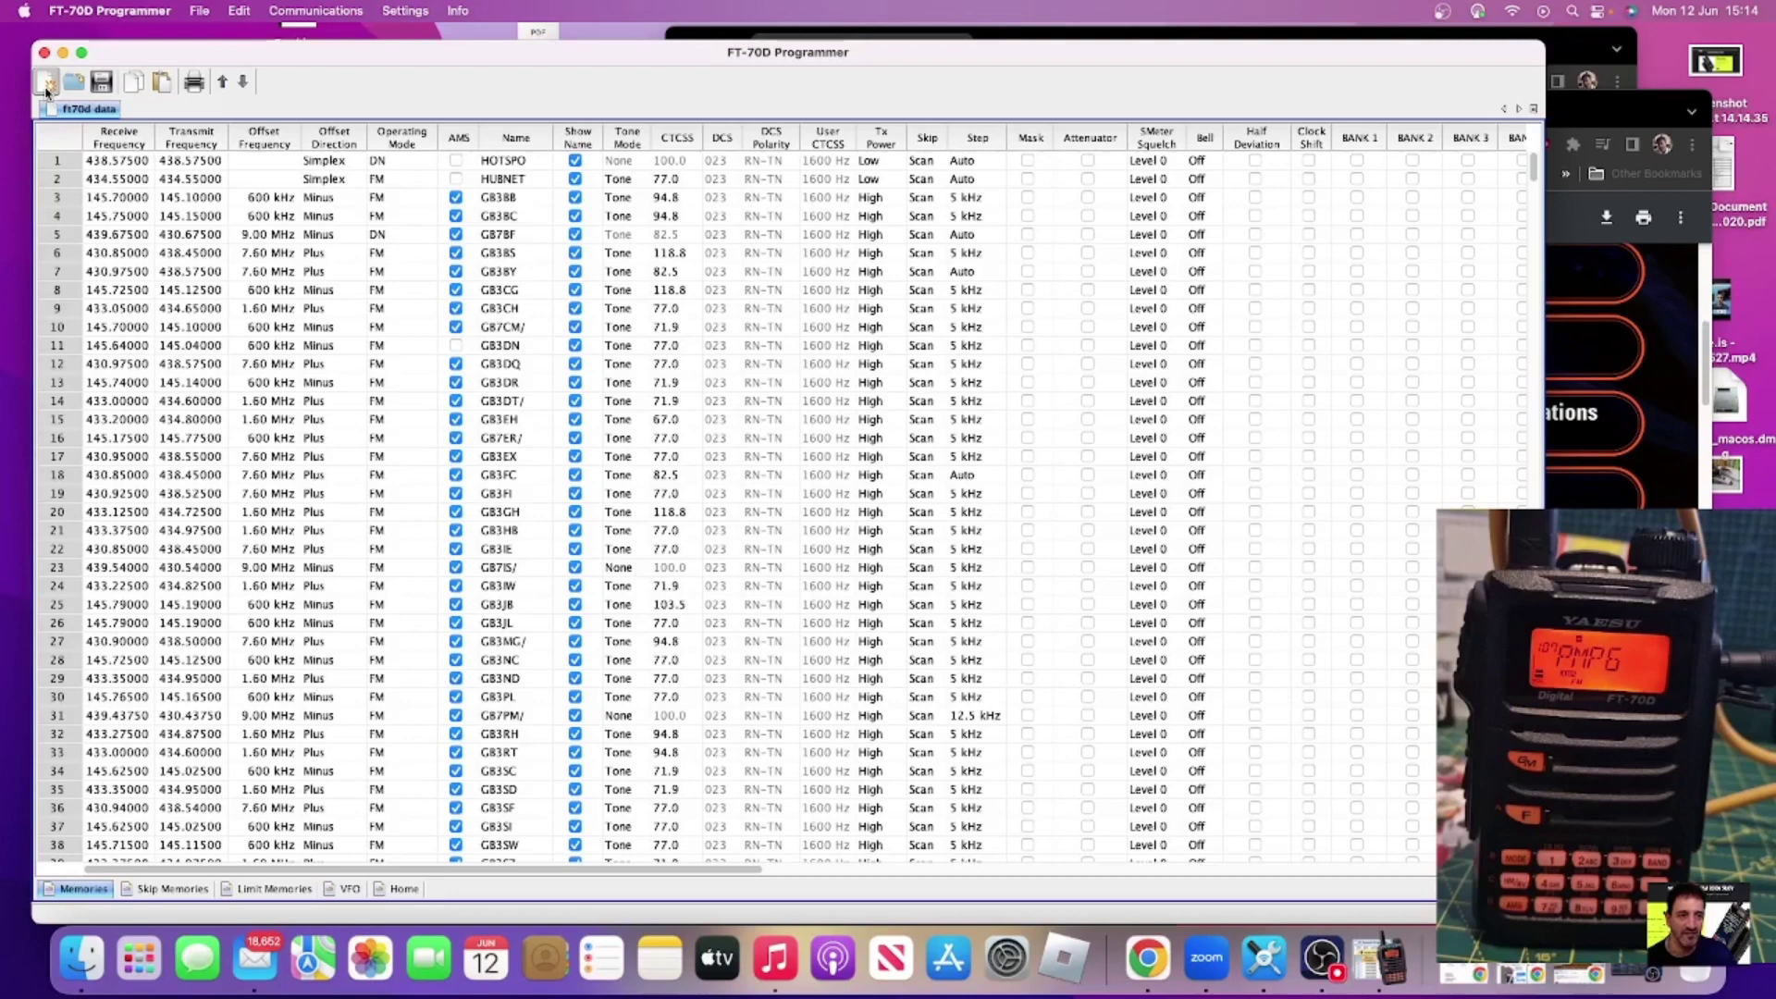
{"action": "left_click", "coordinate": [46, 85]}
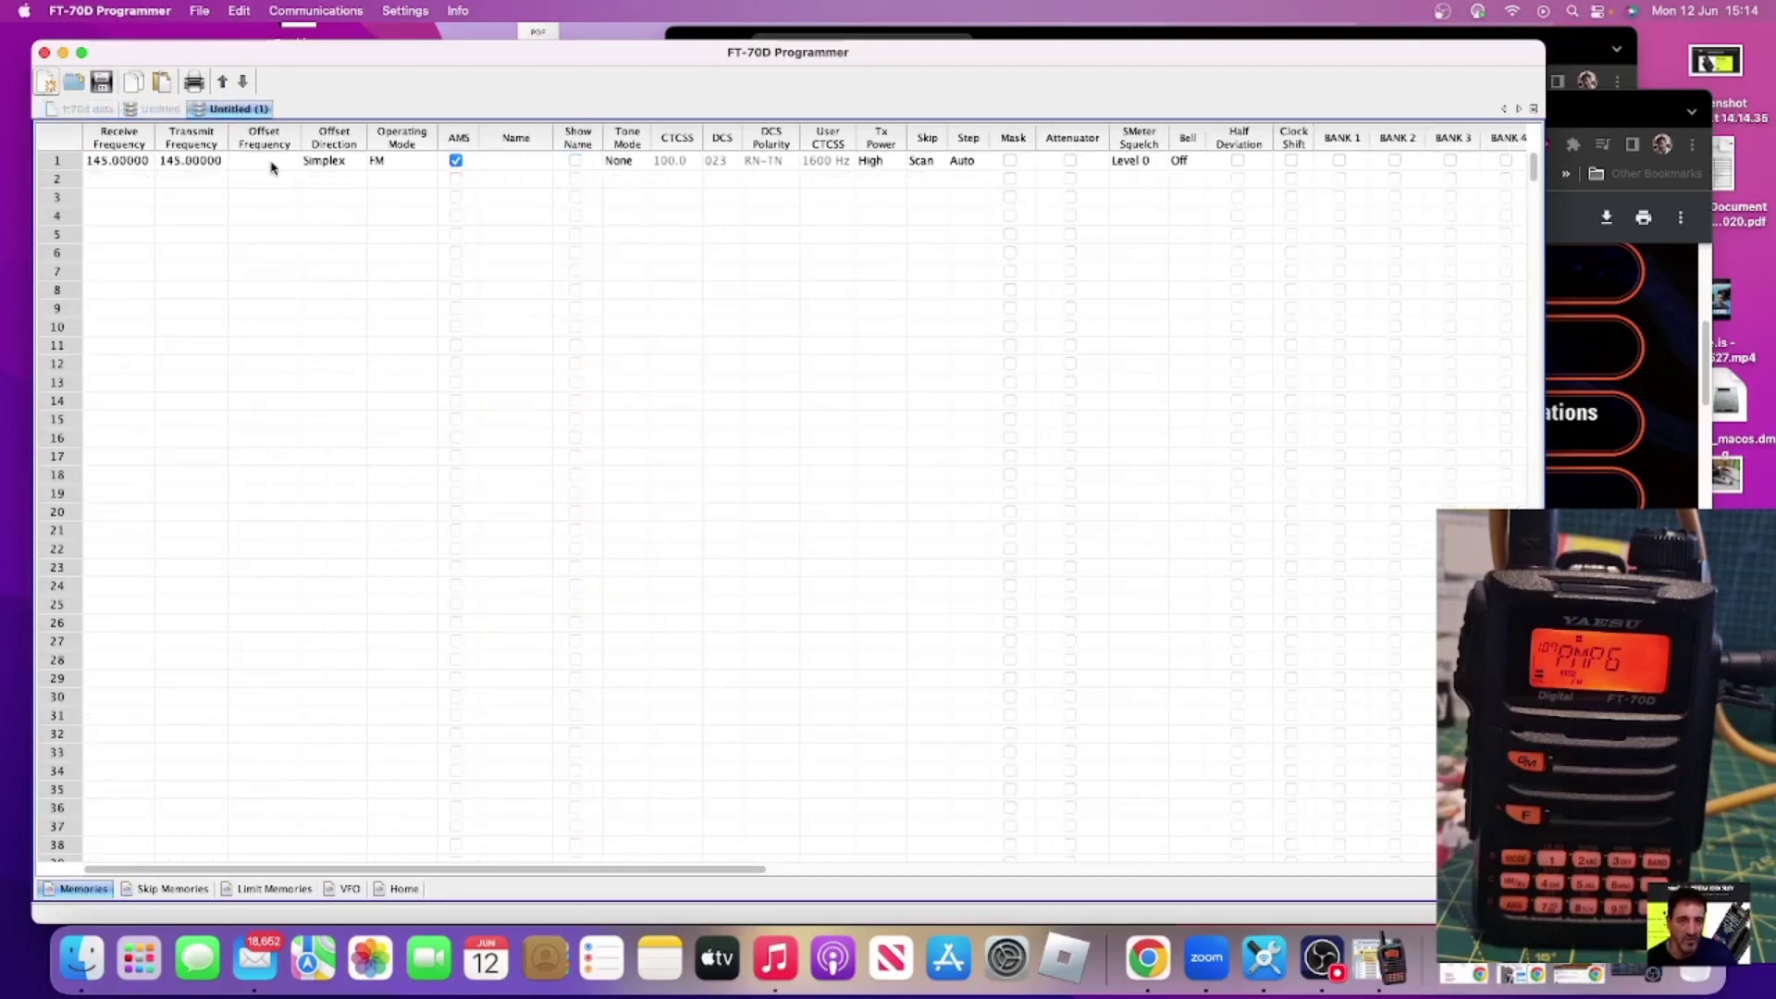
{"action": "key", "text": "super+n"}
{"action": "key", "text": "super+n"}
Close Untitled (2), (3), (1), Untitled and the ft70d data file, leaving no tabs.
{"action": "left_click", "coordinate": [314, 110]}
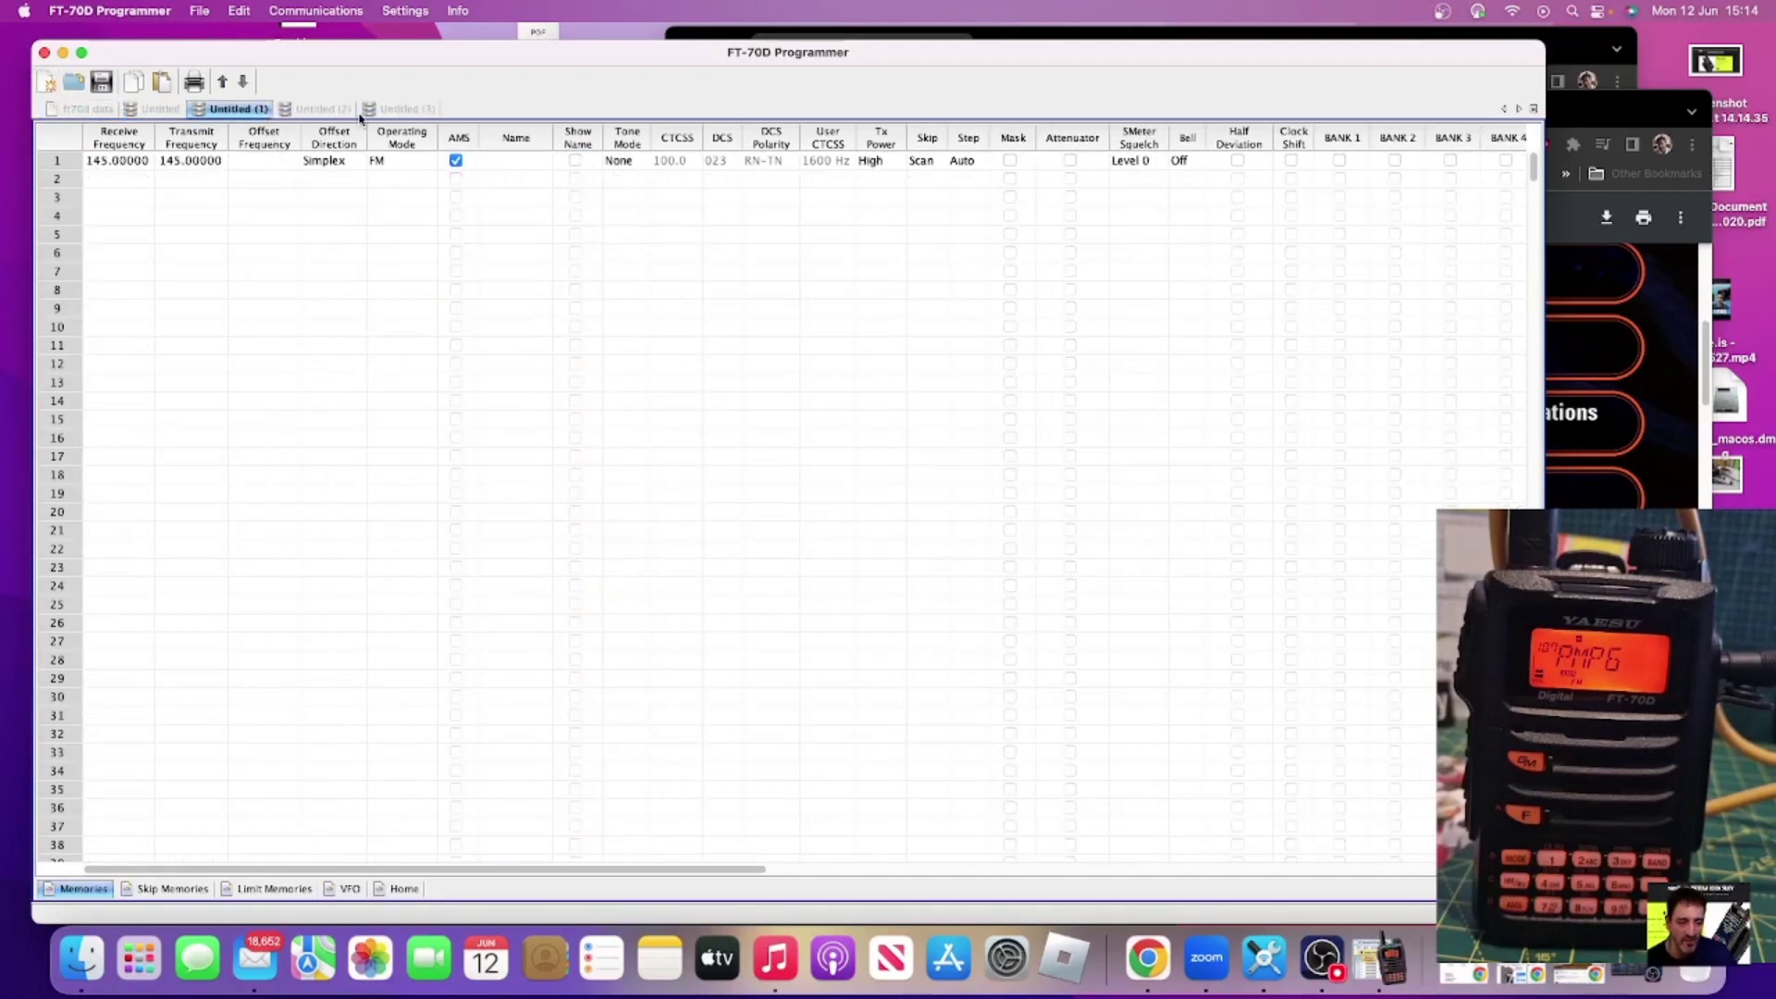
{"action": "right_click", "coordinate": [314, 113]}
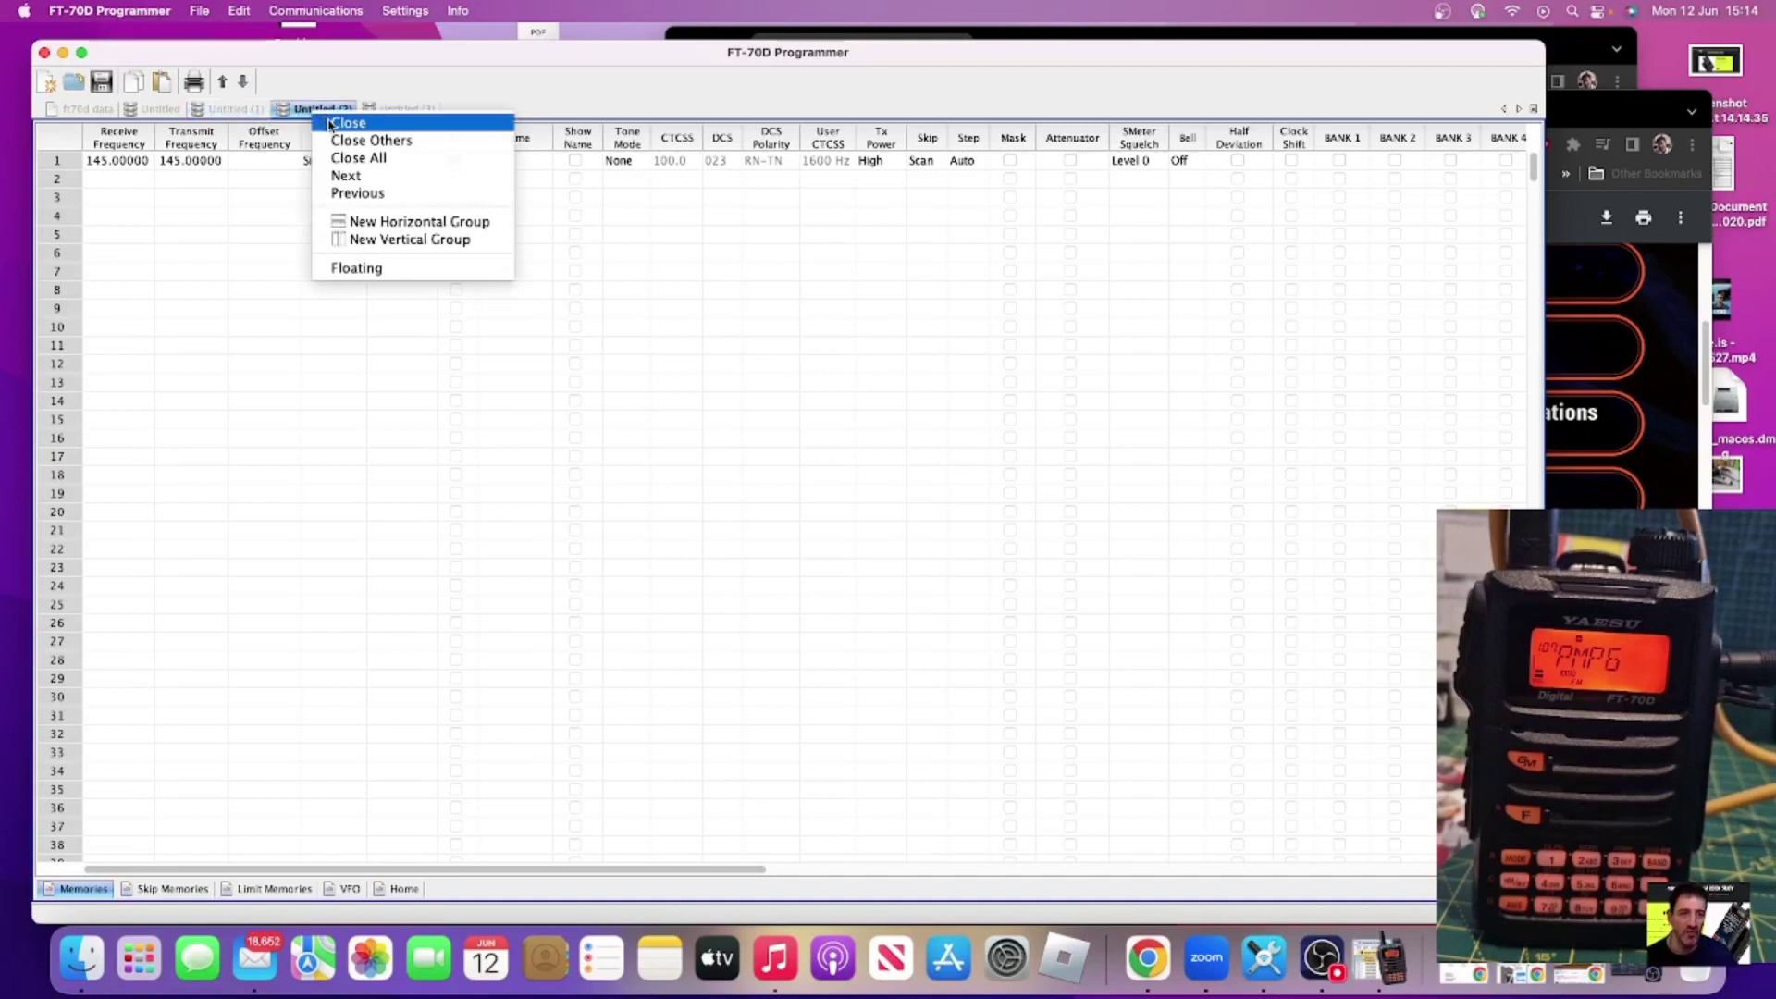
{"action": "left_click", "coordinate": [330, 123]}
{"action": "right_click", "coordinate": [323, 112]}
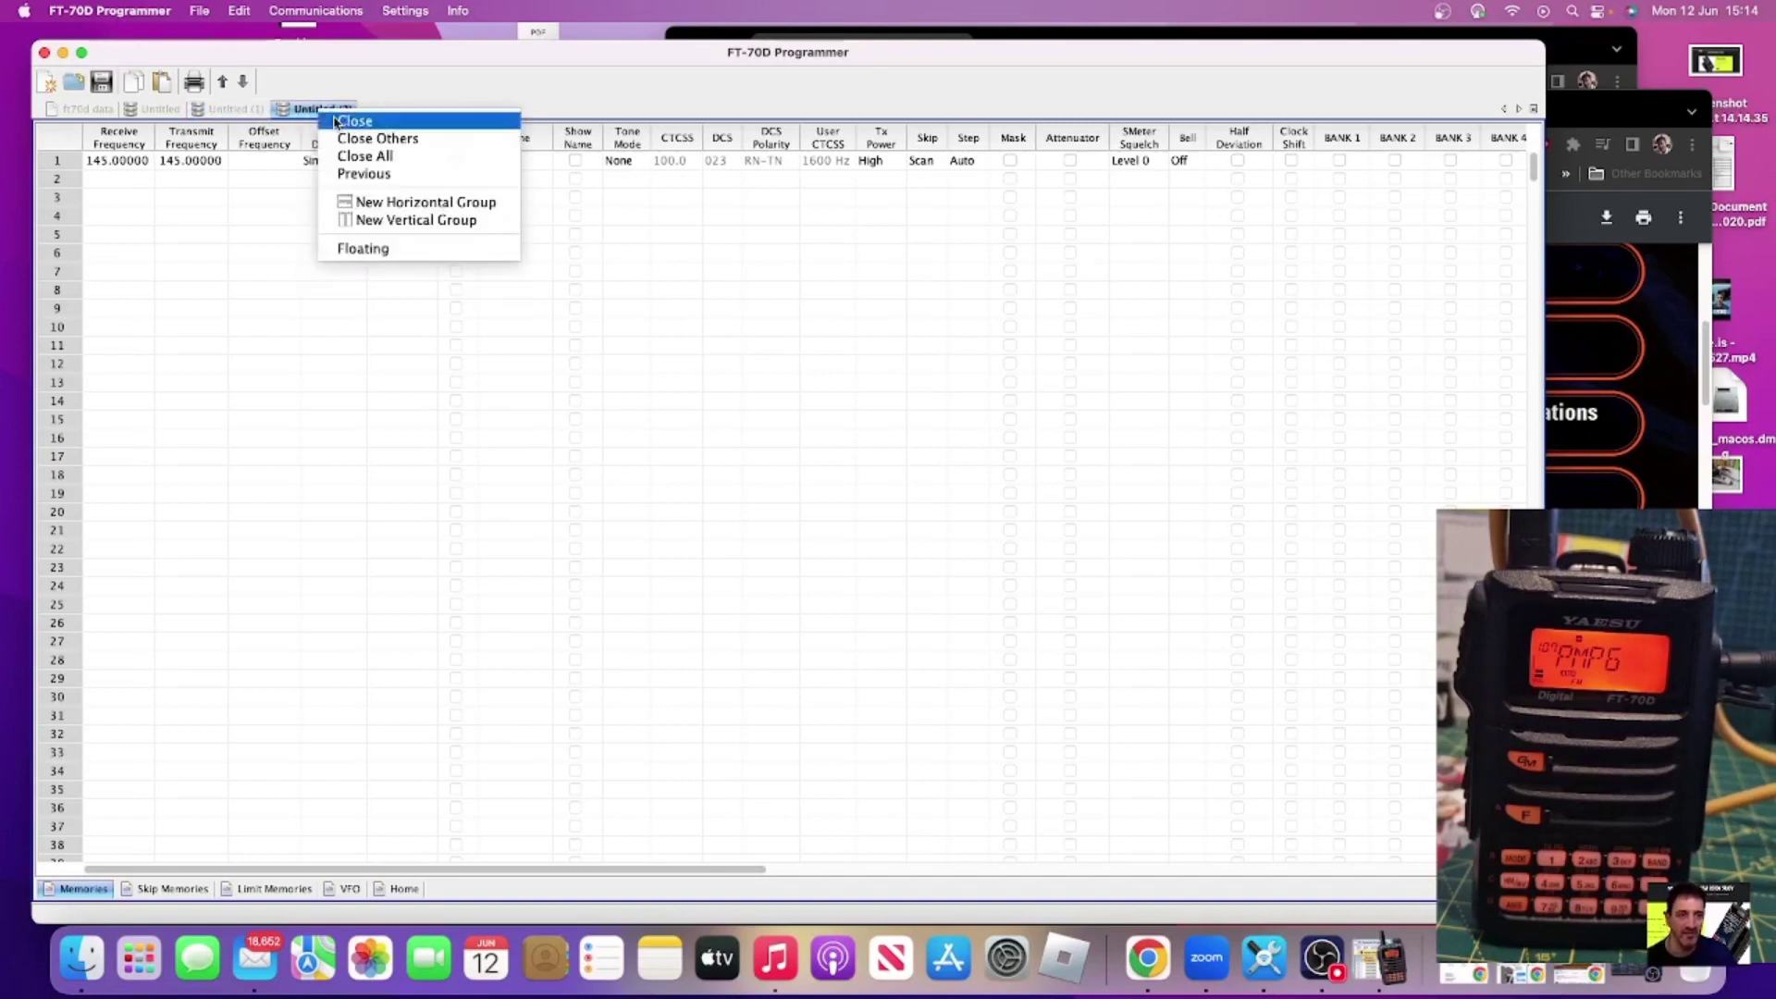
{"action": "left_click", "coordinate": [333, 123]}
{"action": "right_click", "coordinate": [243, 112]}
{"action": "left_click", "coordinate": [259, 123]}
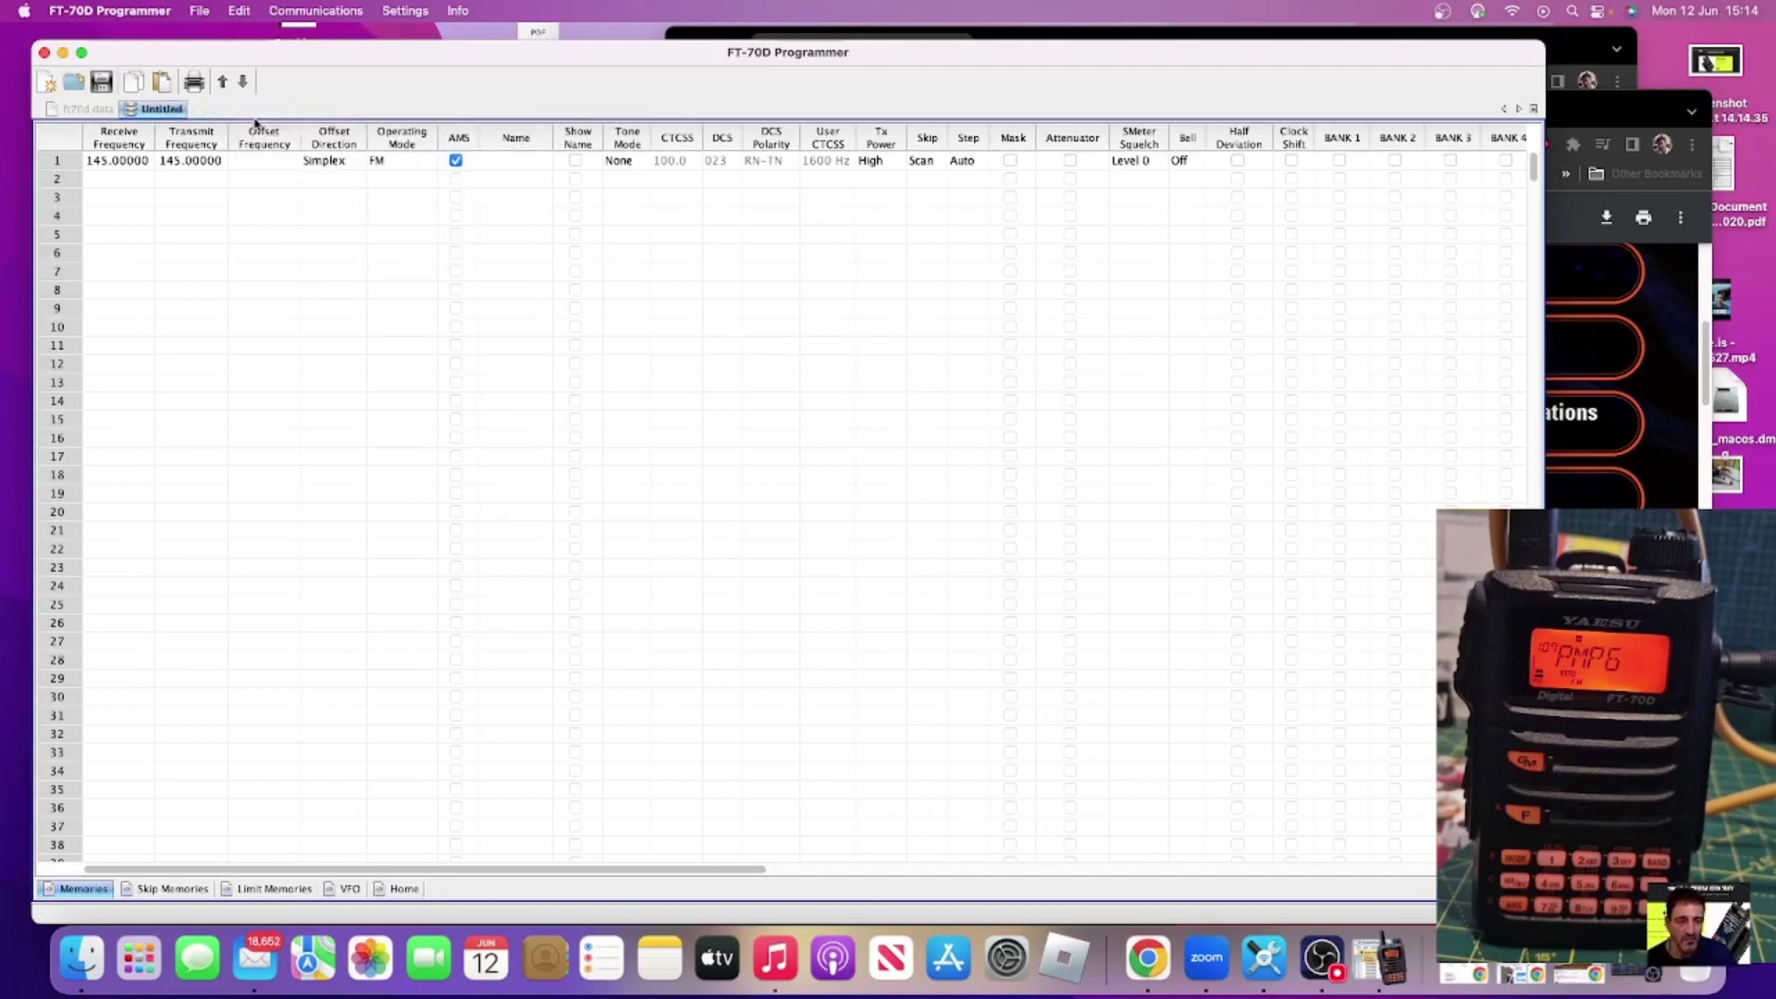
{"action": "right_click", "coordinate": [151, 112]}
{"action": "left_click", "coordinate": [181, 122]}
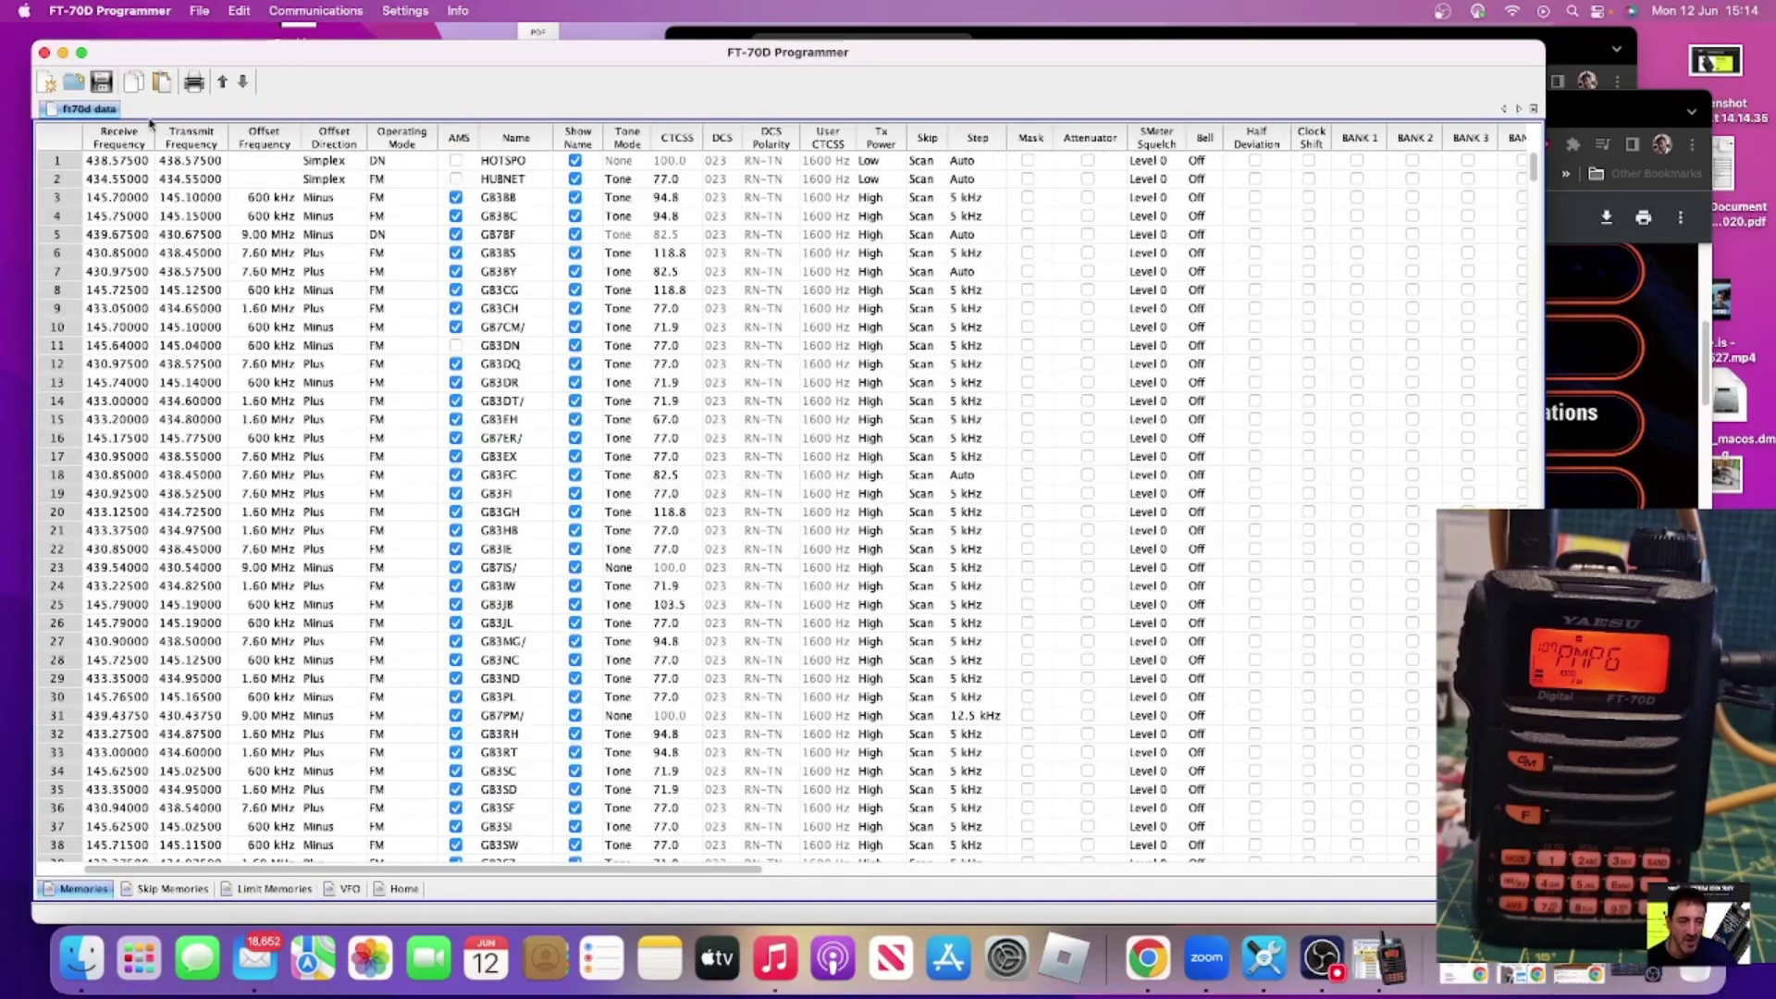
{"action": "right_click", "coordinate": [97, 113]}
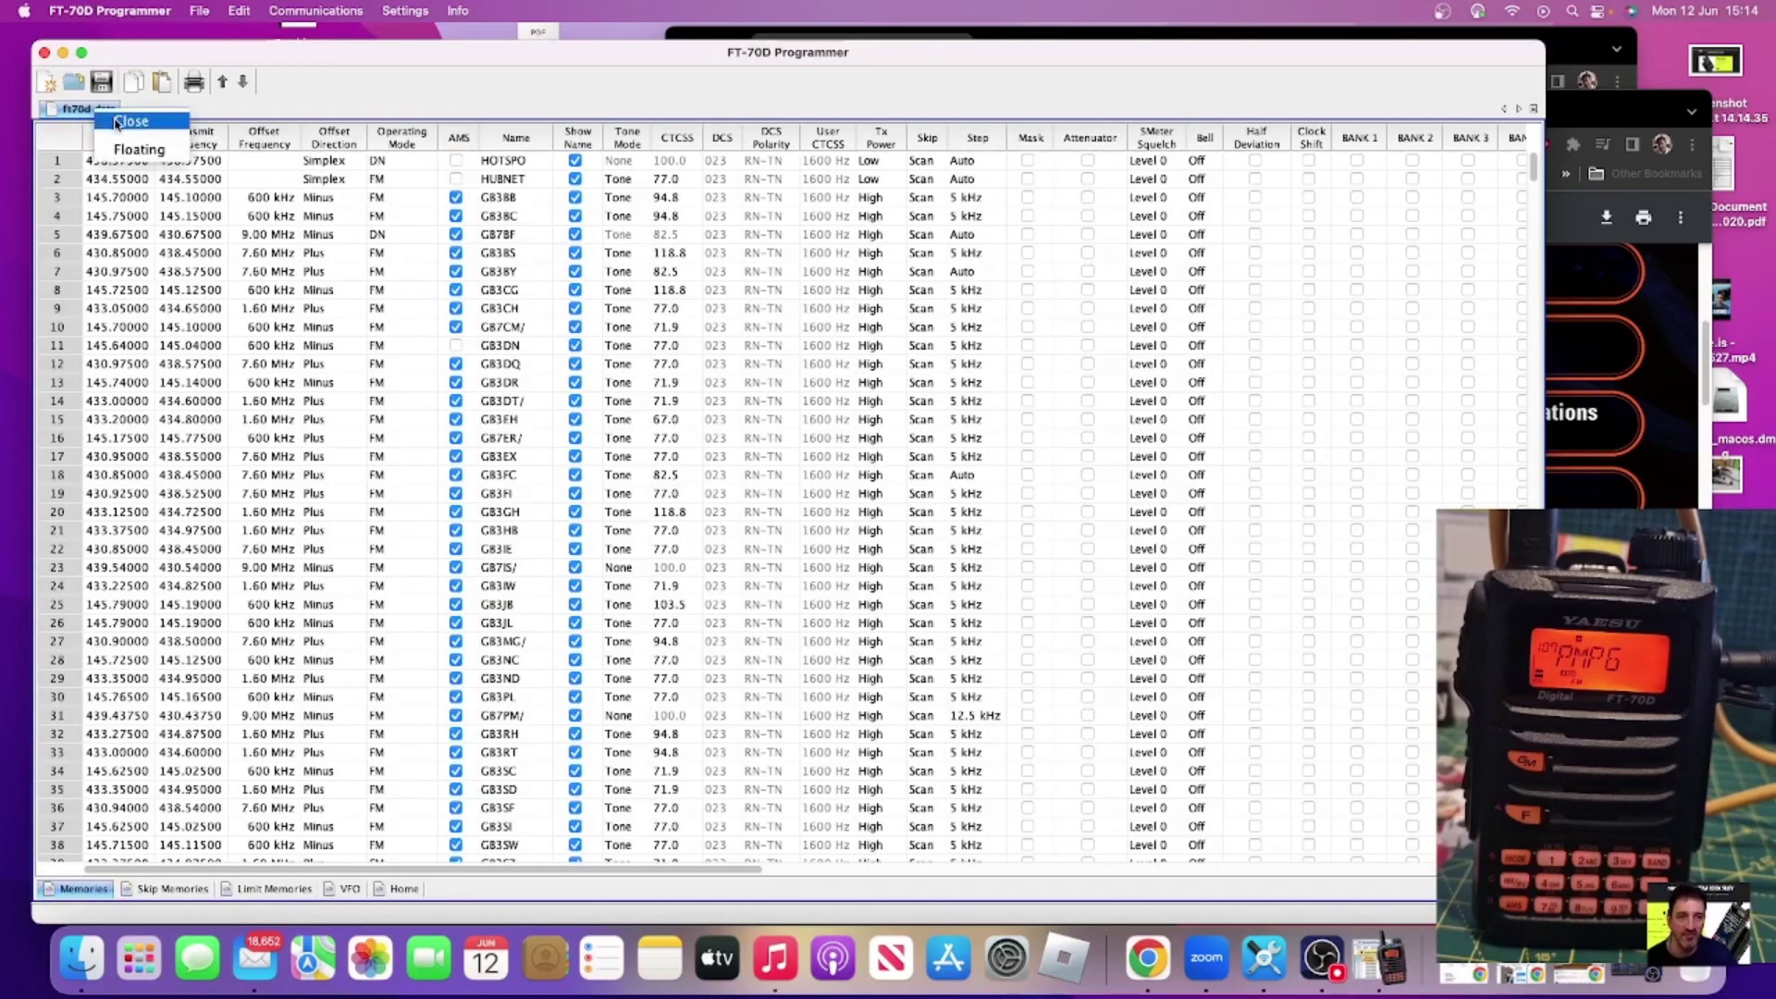
{"action": "left_click", "coordinate": [112, 123]}
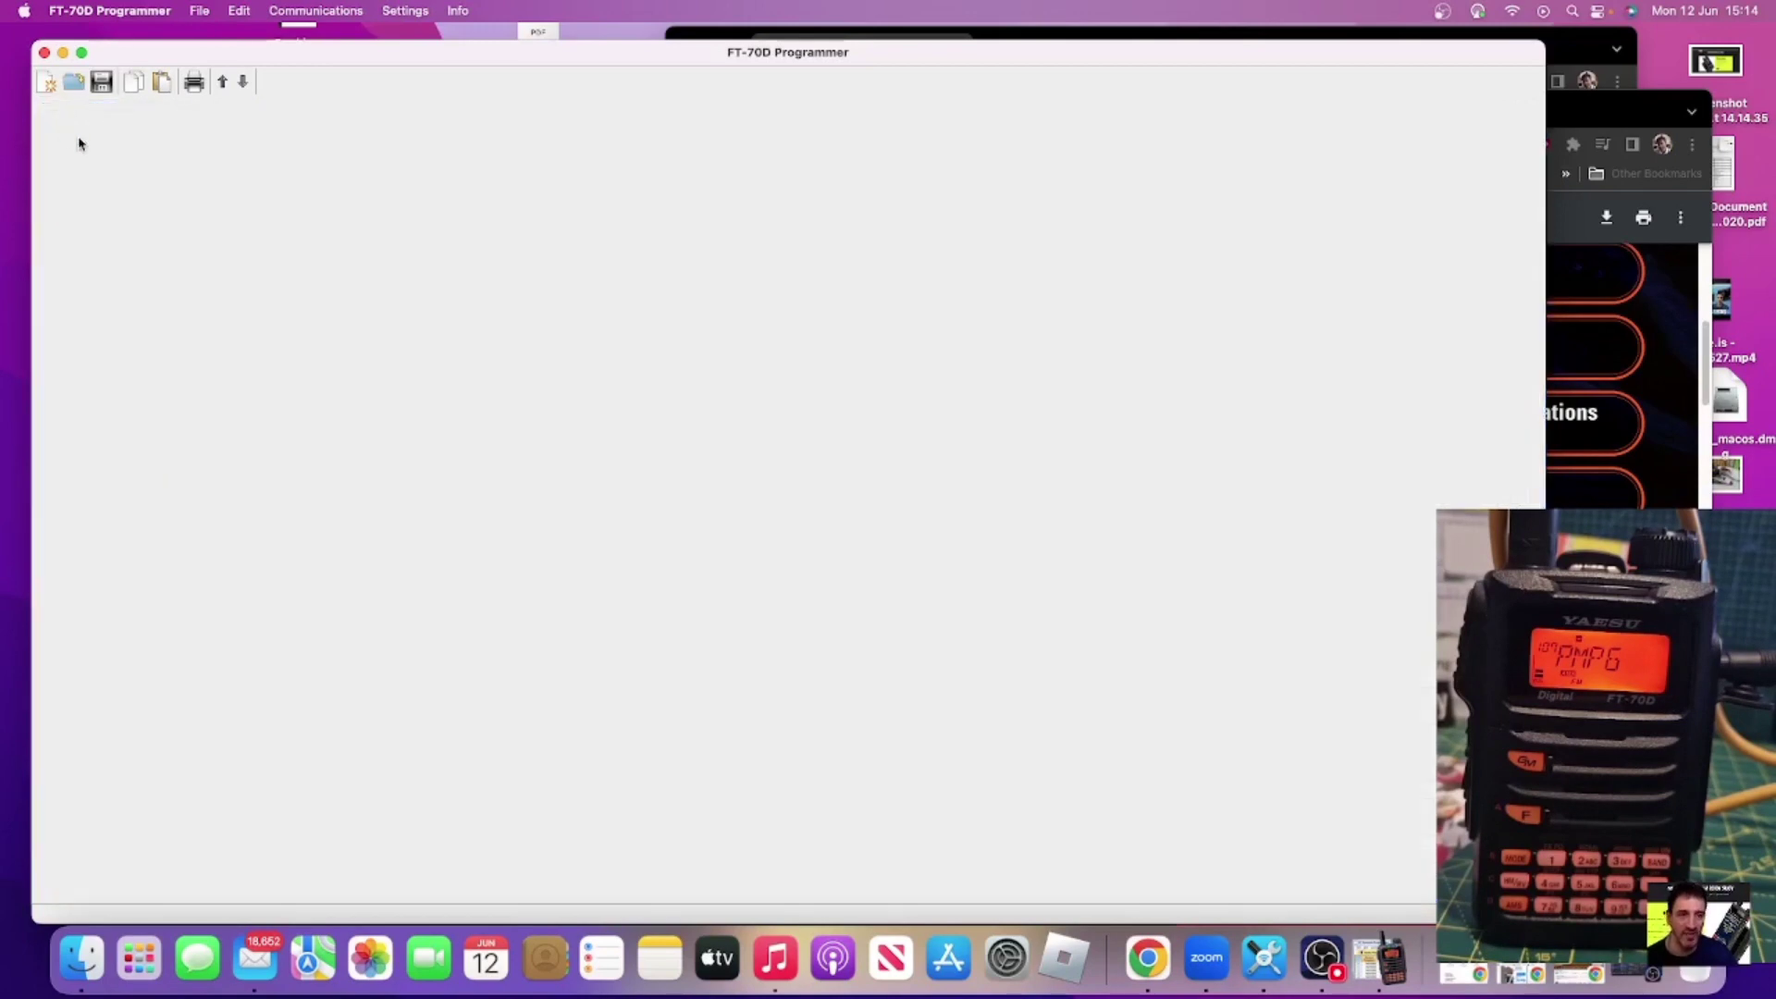
Minimize the programmer and rearrange the brochure PDF window to uncover the product page.
{"action": "left_click", "coordinate": [63, 53]}
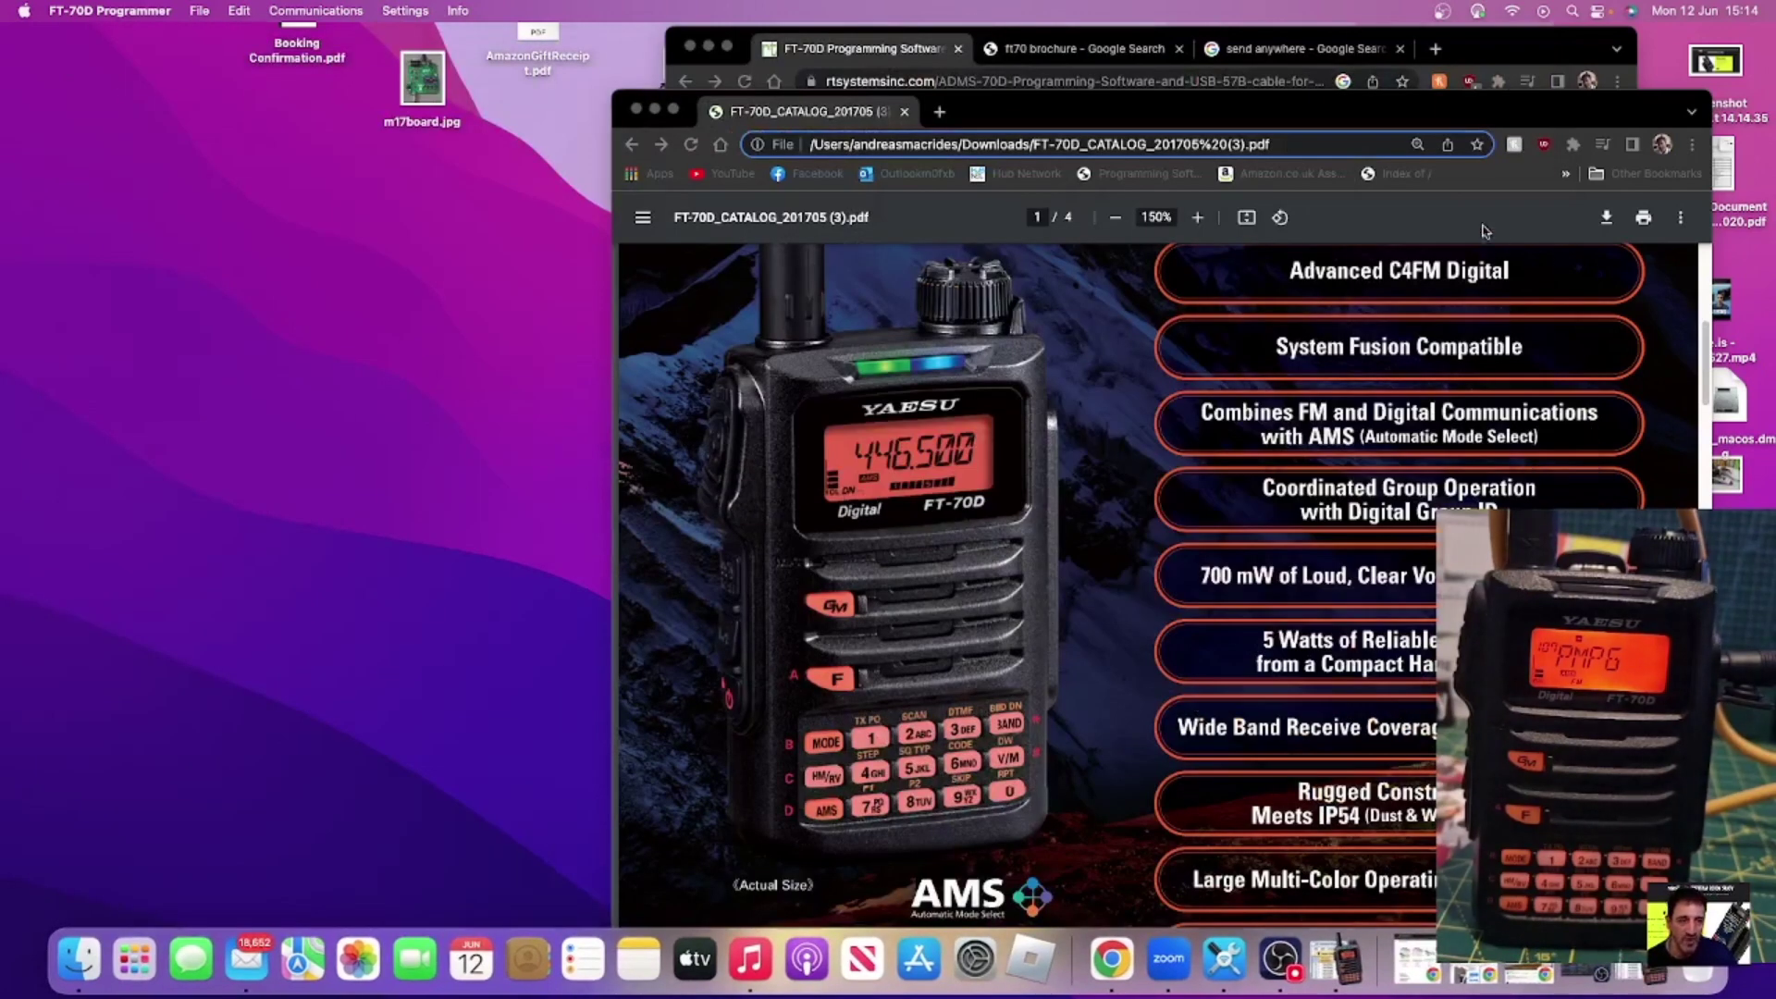
{"action": "left_click_drag", "start_coordinate": [1513, 103], "coordinate": [1422, 104]}
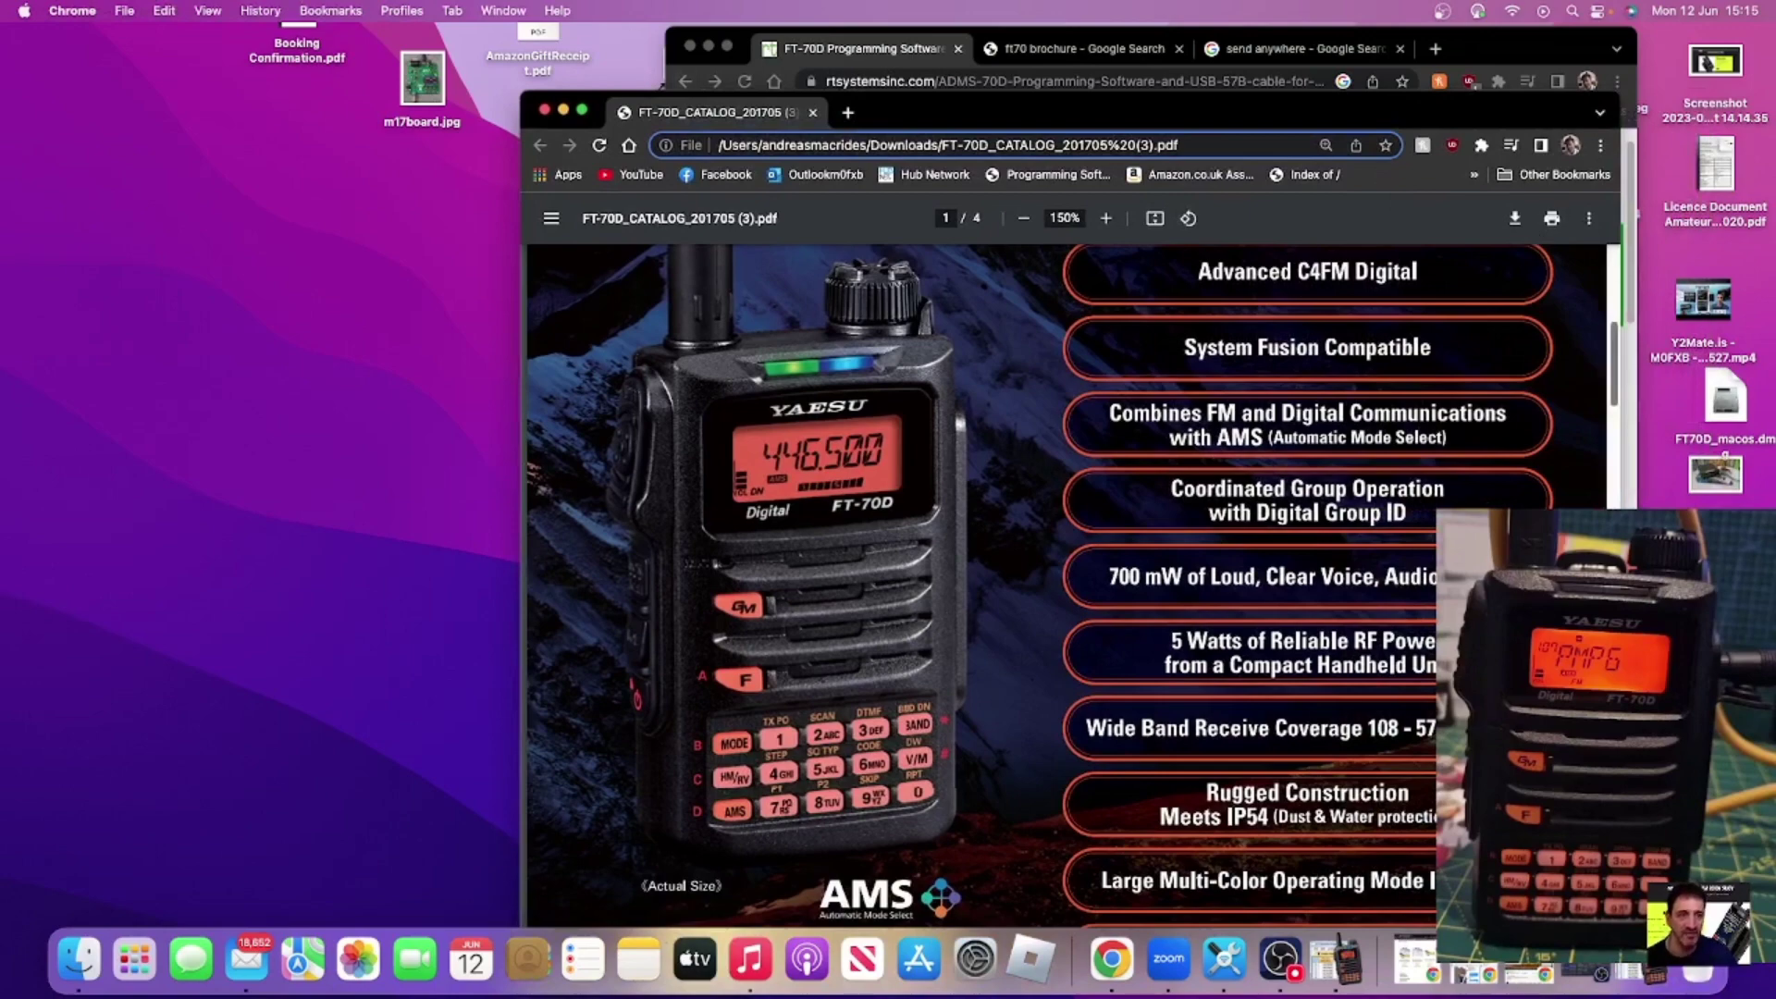
{"action": "left_click_drag", "start_coordinate": [1070, 118], "coordinate": [423, 55]}
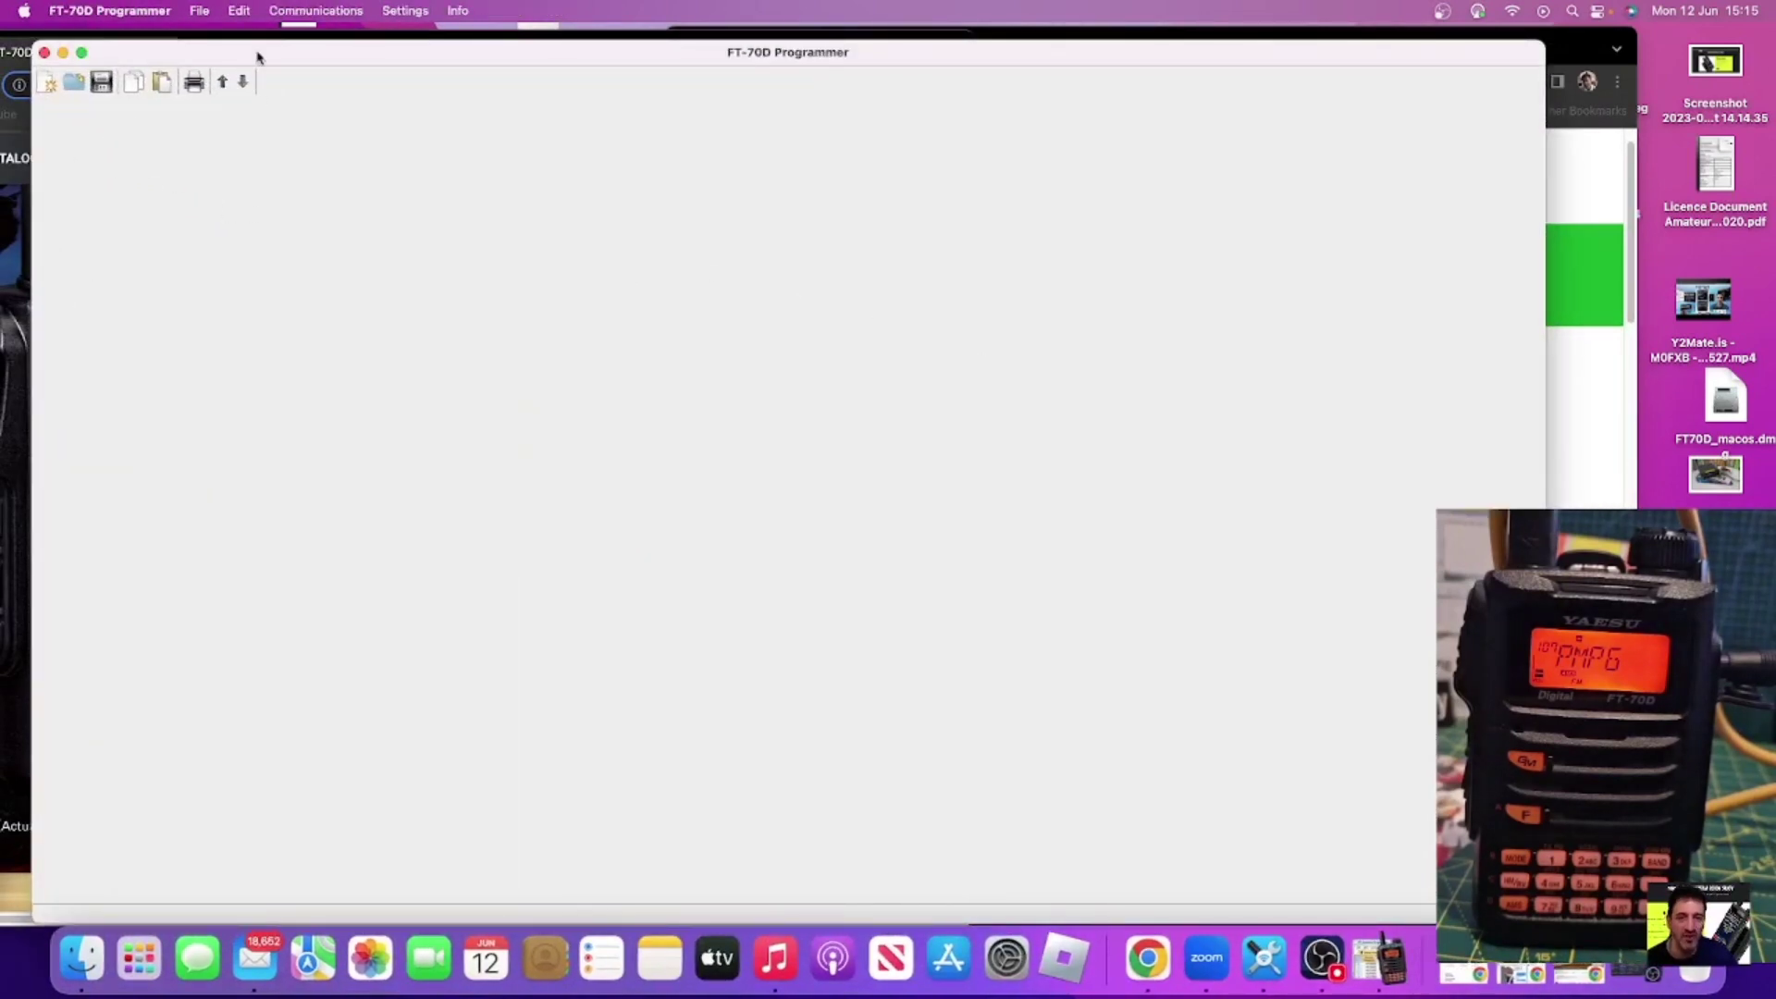
{"action": "left_click", "coordinate": [319, 10]}
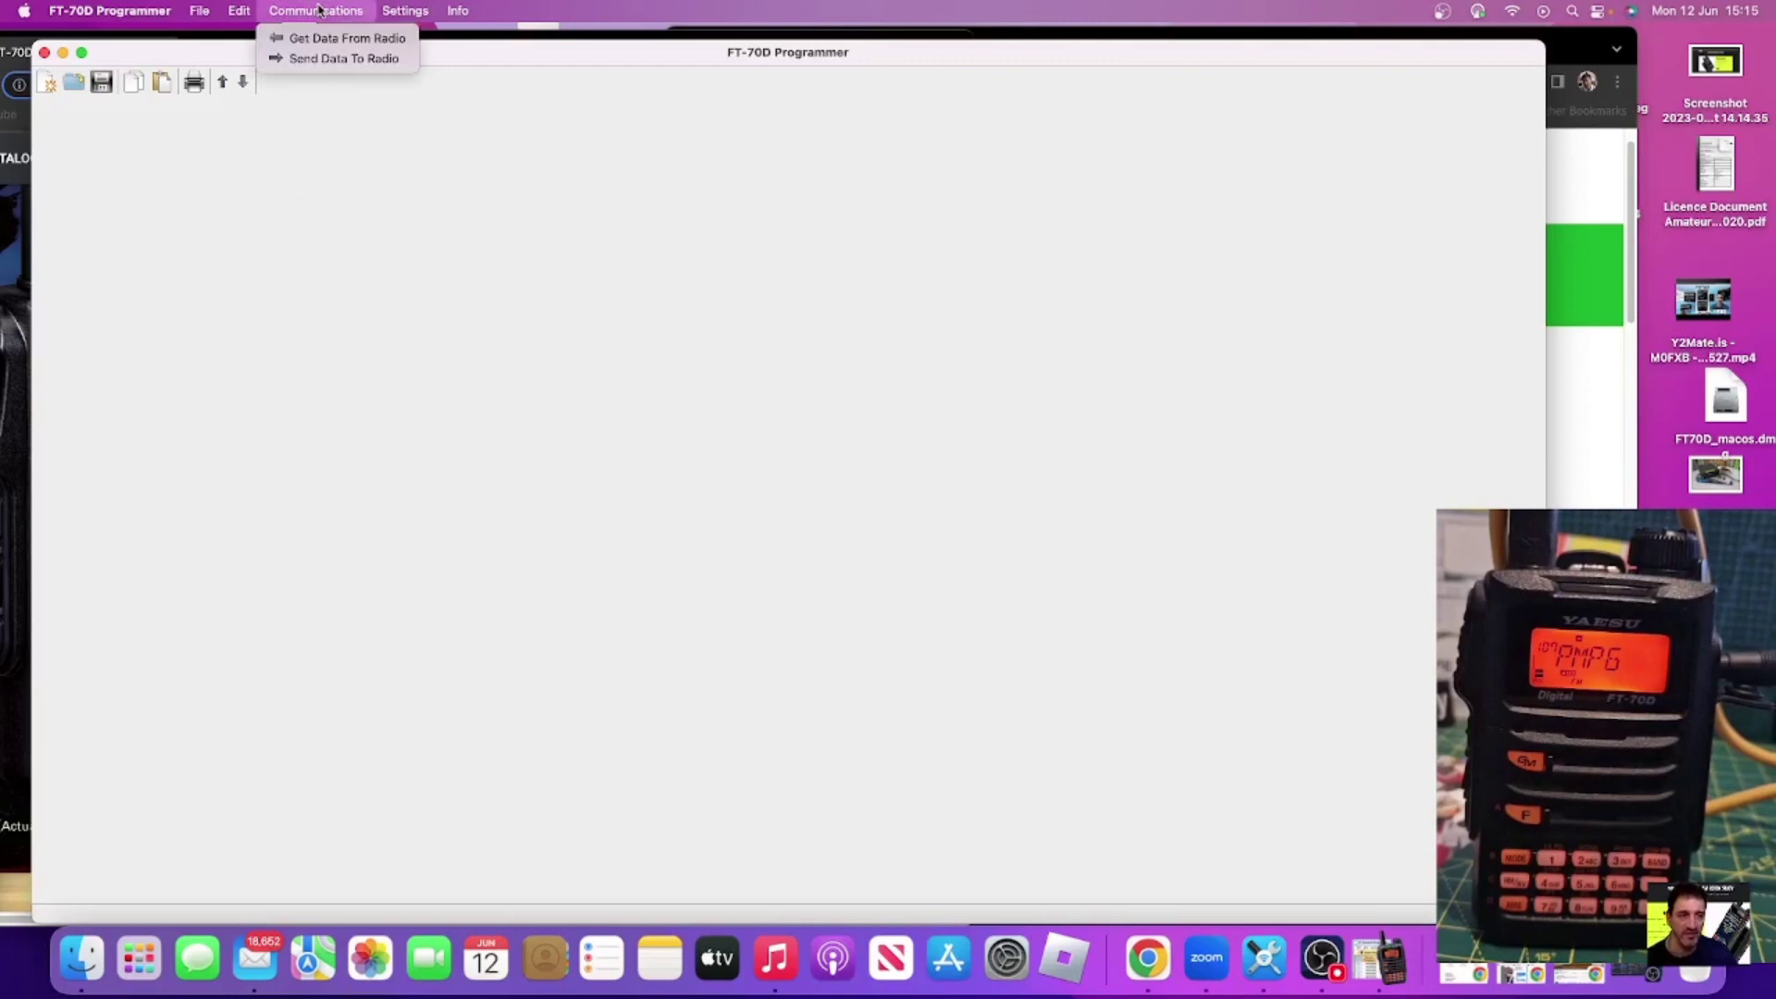
{"action": "left_click", "coordinate": [334, 38]}
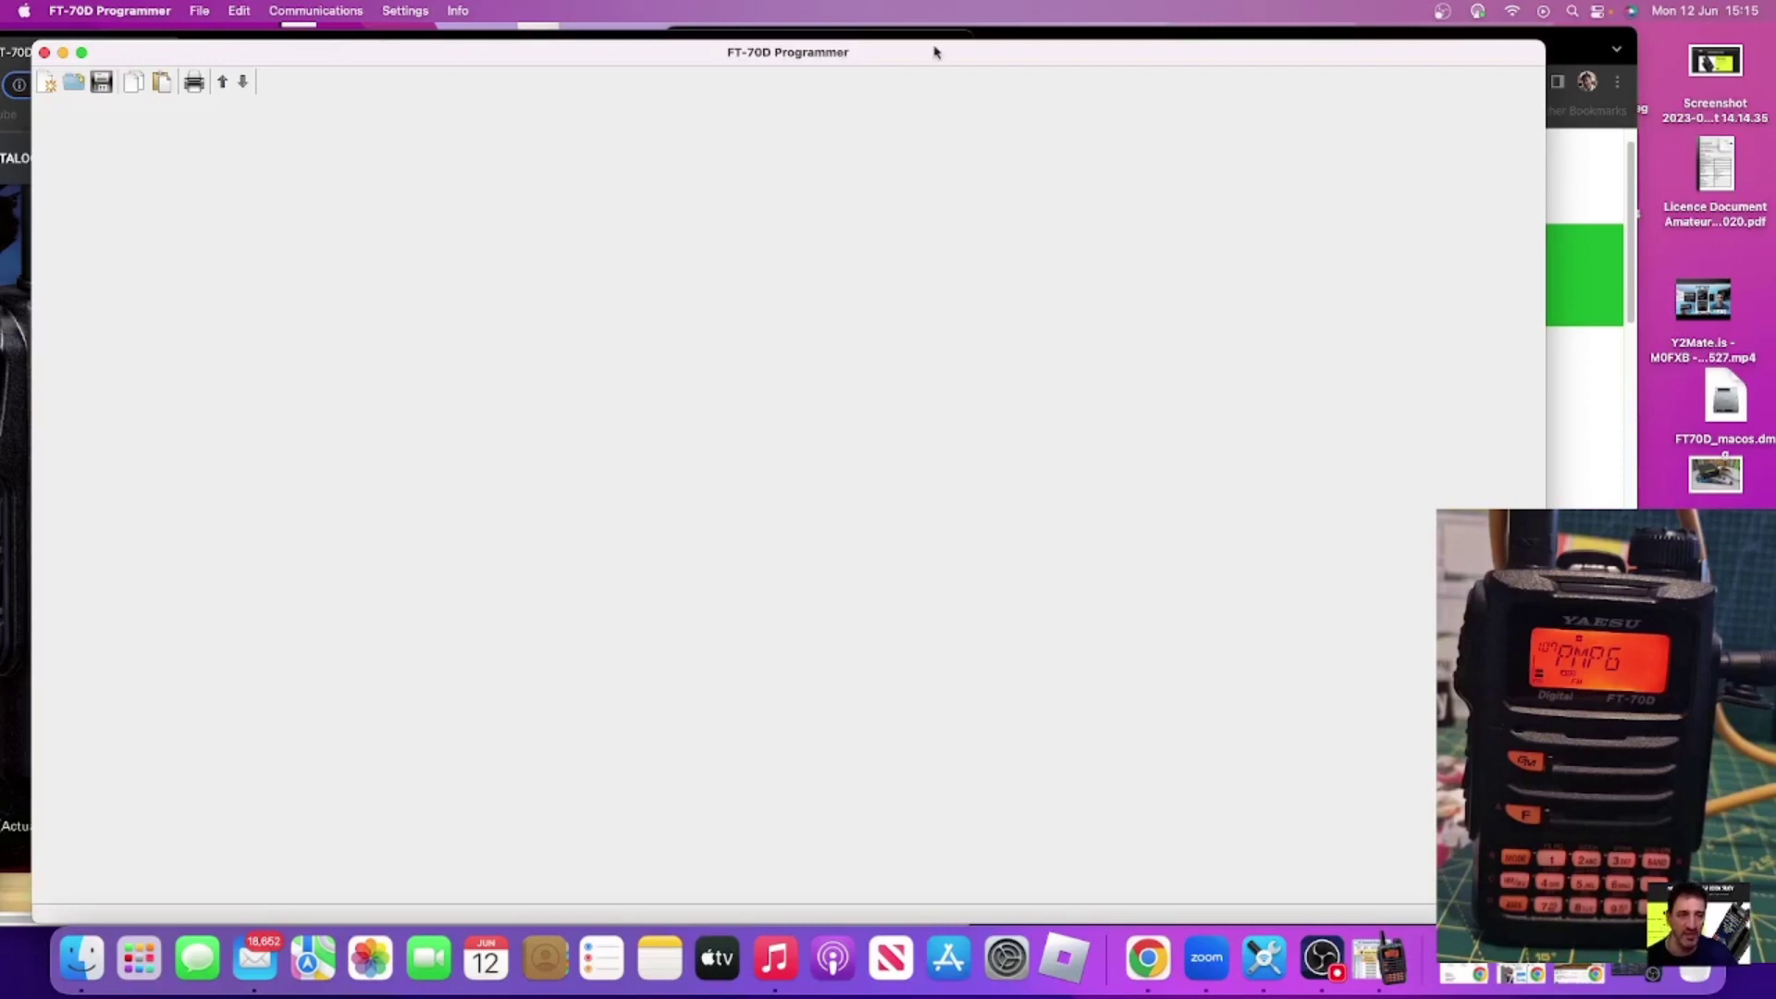
{"action": "left_click", "coordinate": [1442, 11]}
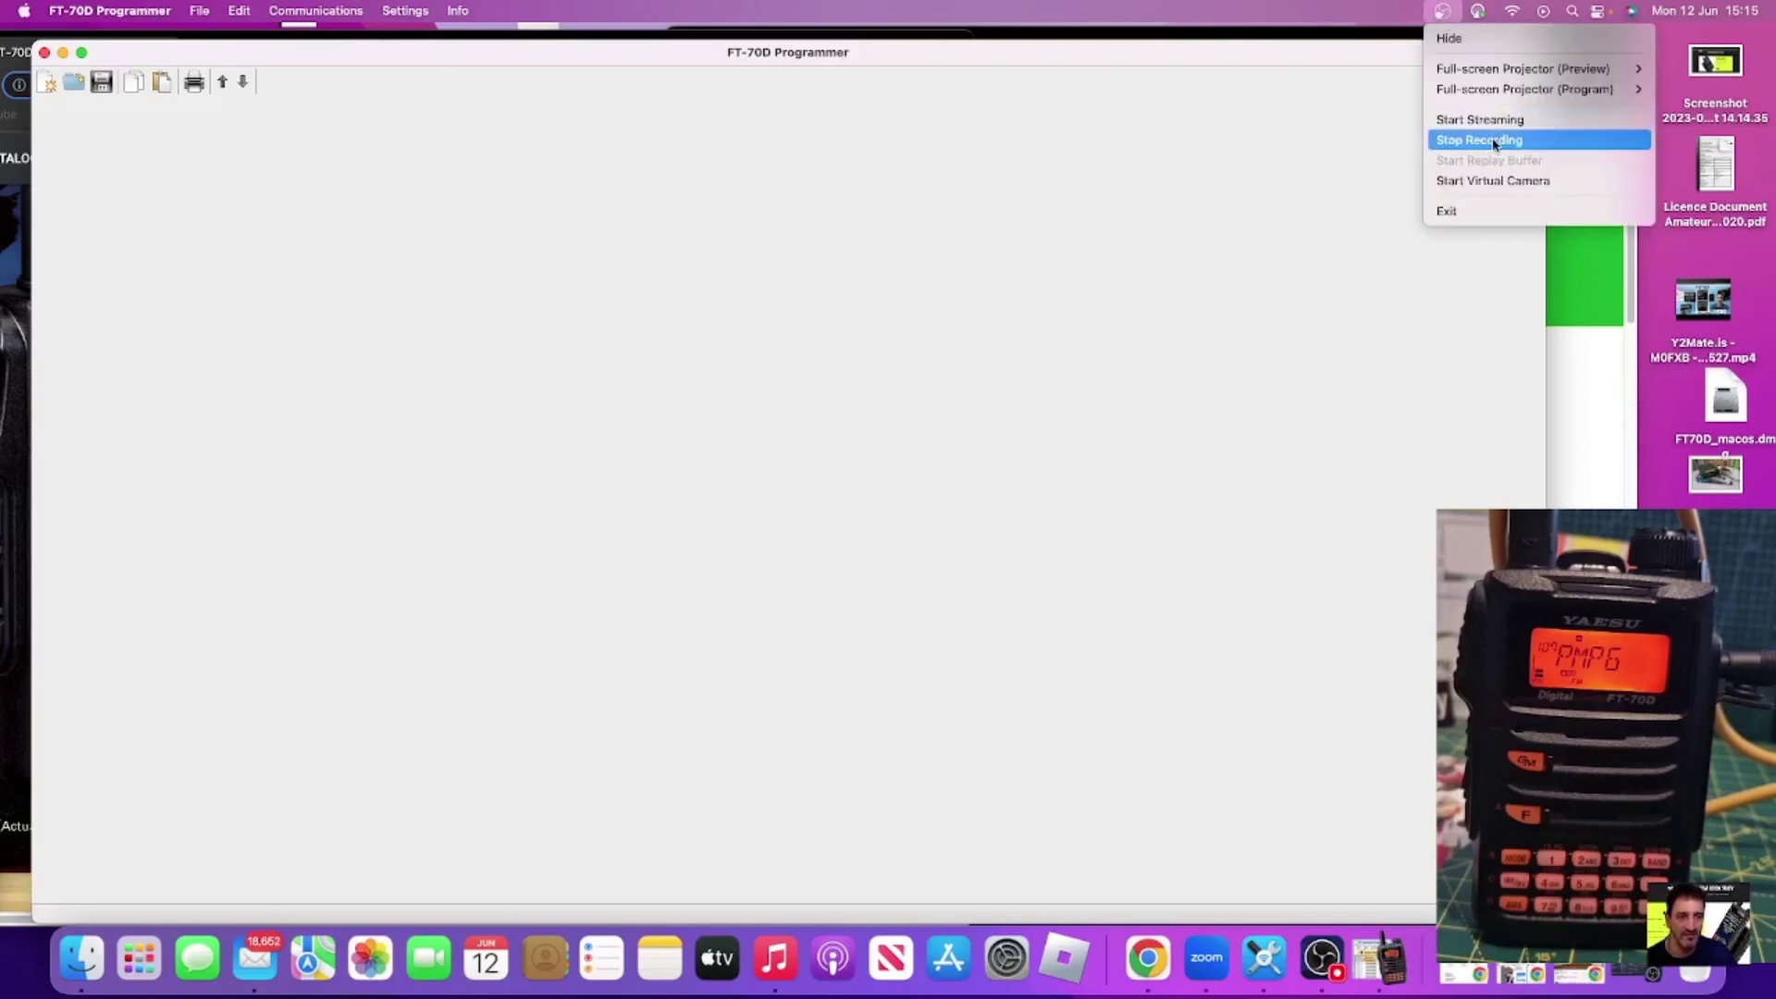
{"action": "left_click", "coordinate": [1497, 142]}
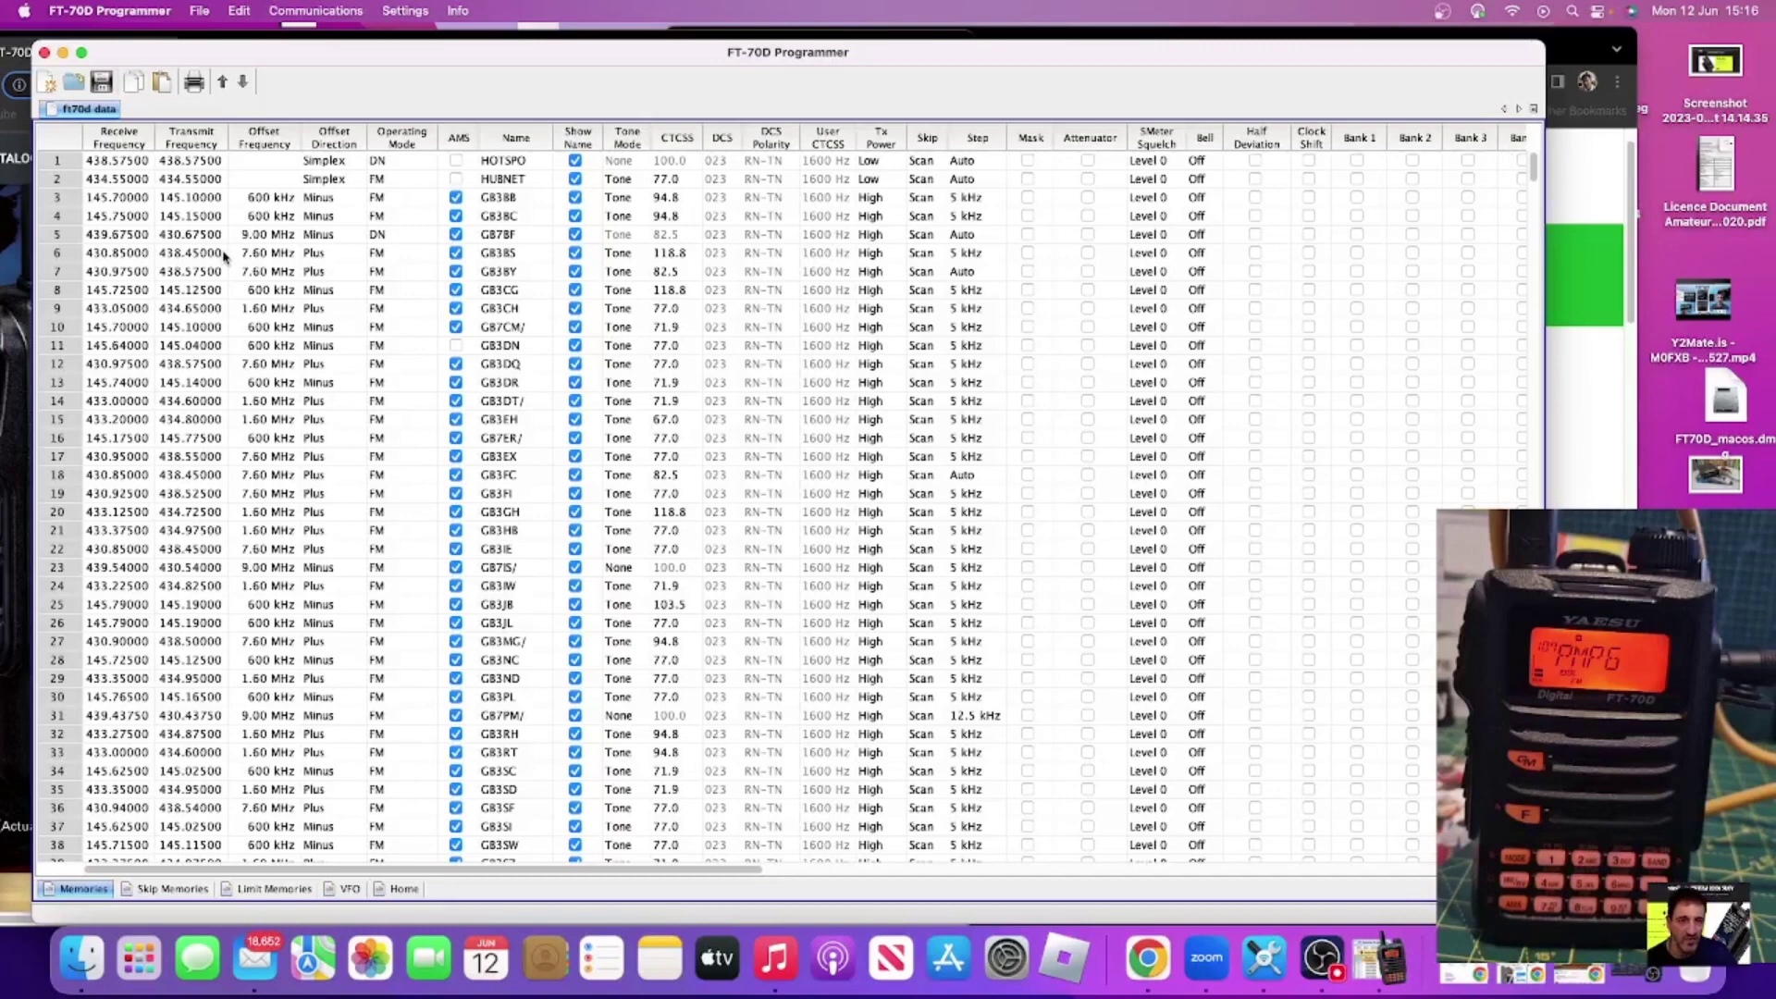
Start Get Data From Radio and agree to overwrite the current file.
{"action": "left_click", "coordinate": [292, 12]}
{"action": "left_click", "coordinate": [318, 41]}
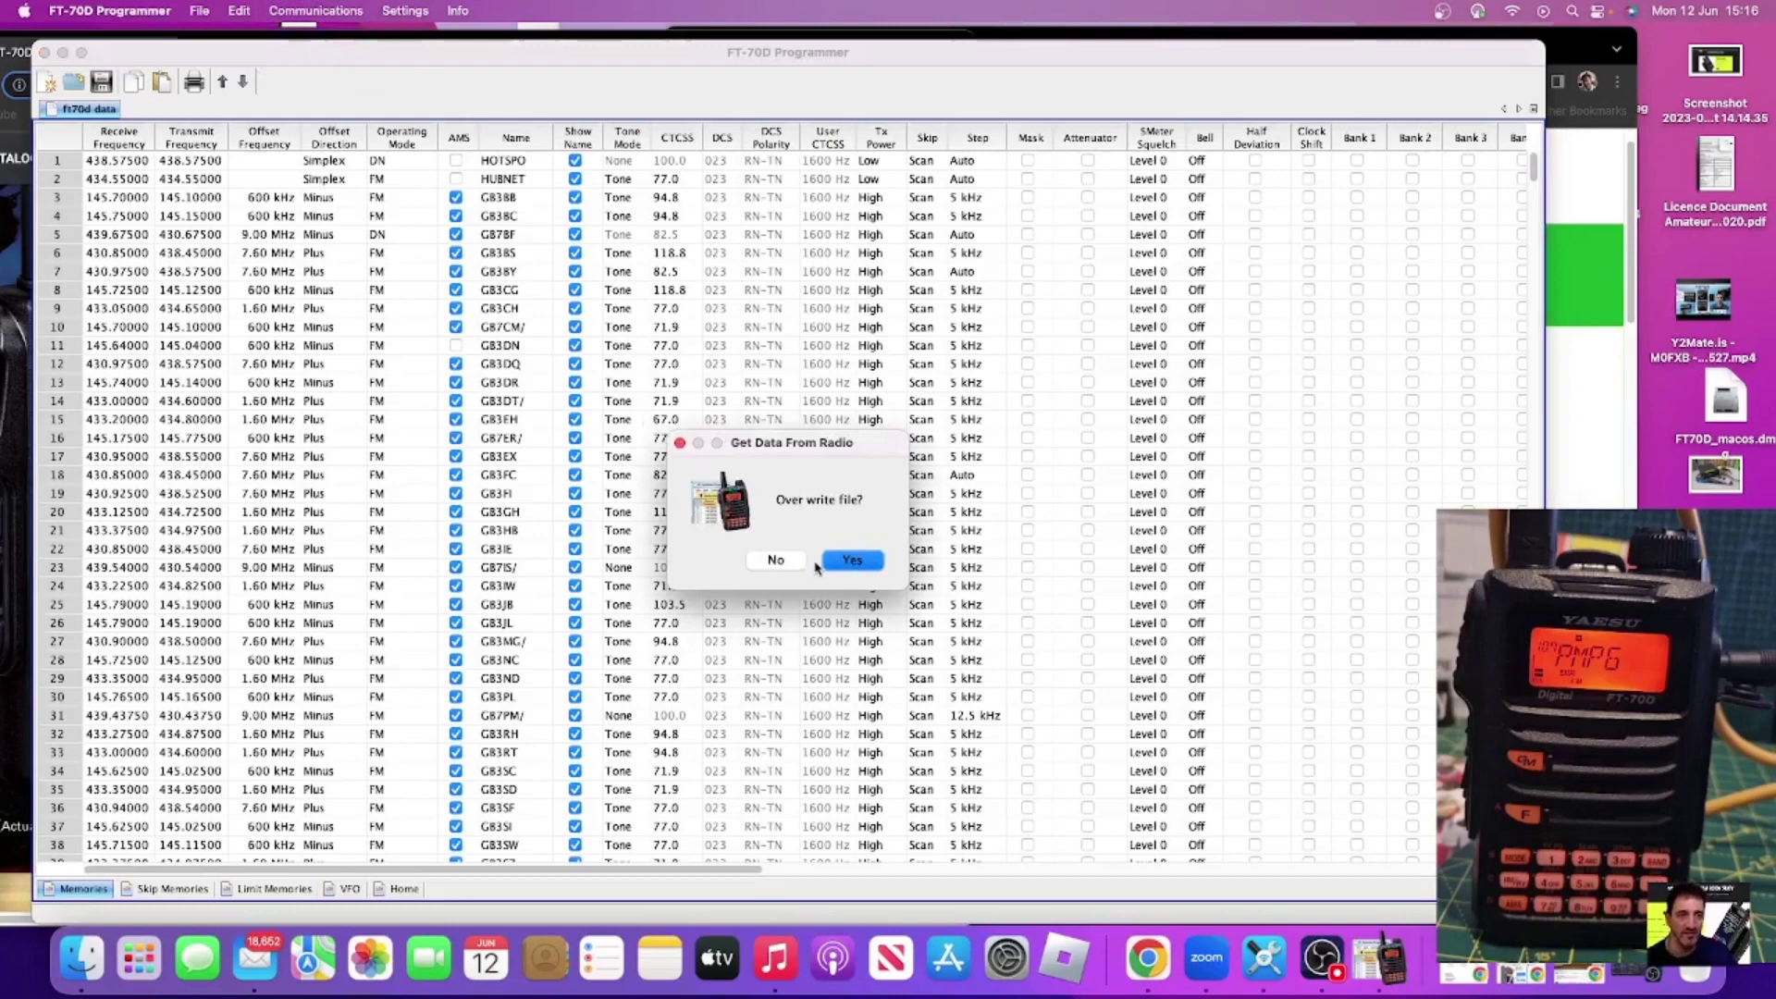
{"action": "left_click", "coordinate": [852, 561]}
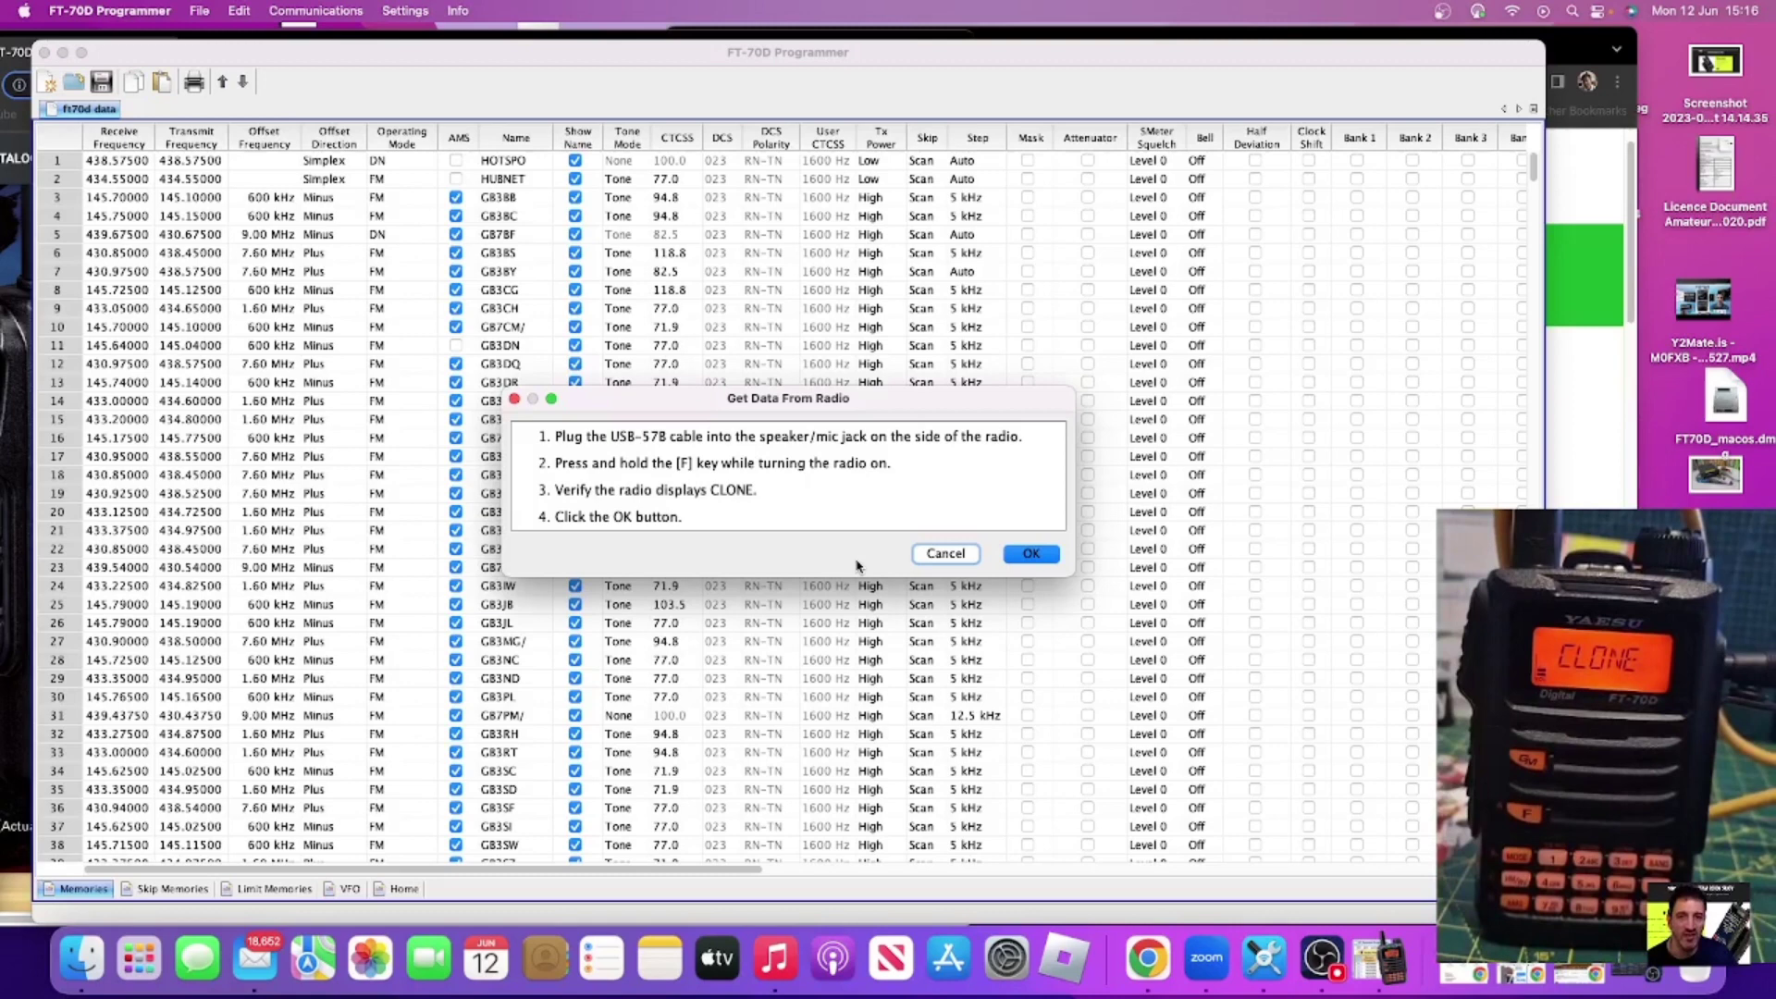
Begin reading the radio and browse the Communications and Edit menus while it downloads.
{"action": "left_click", "coordinate": [1031, 554]}
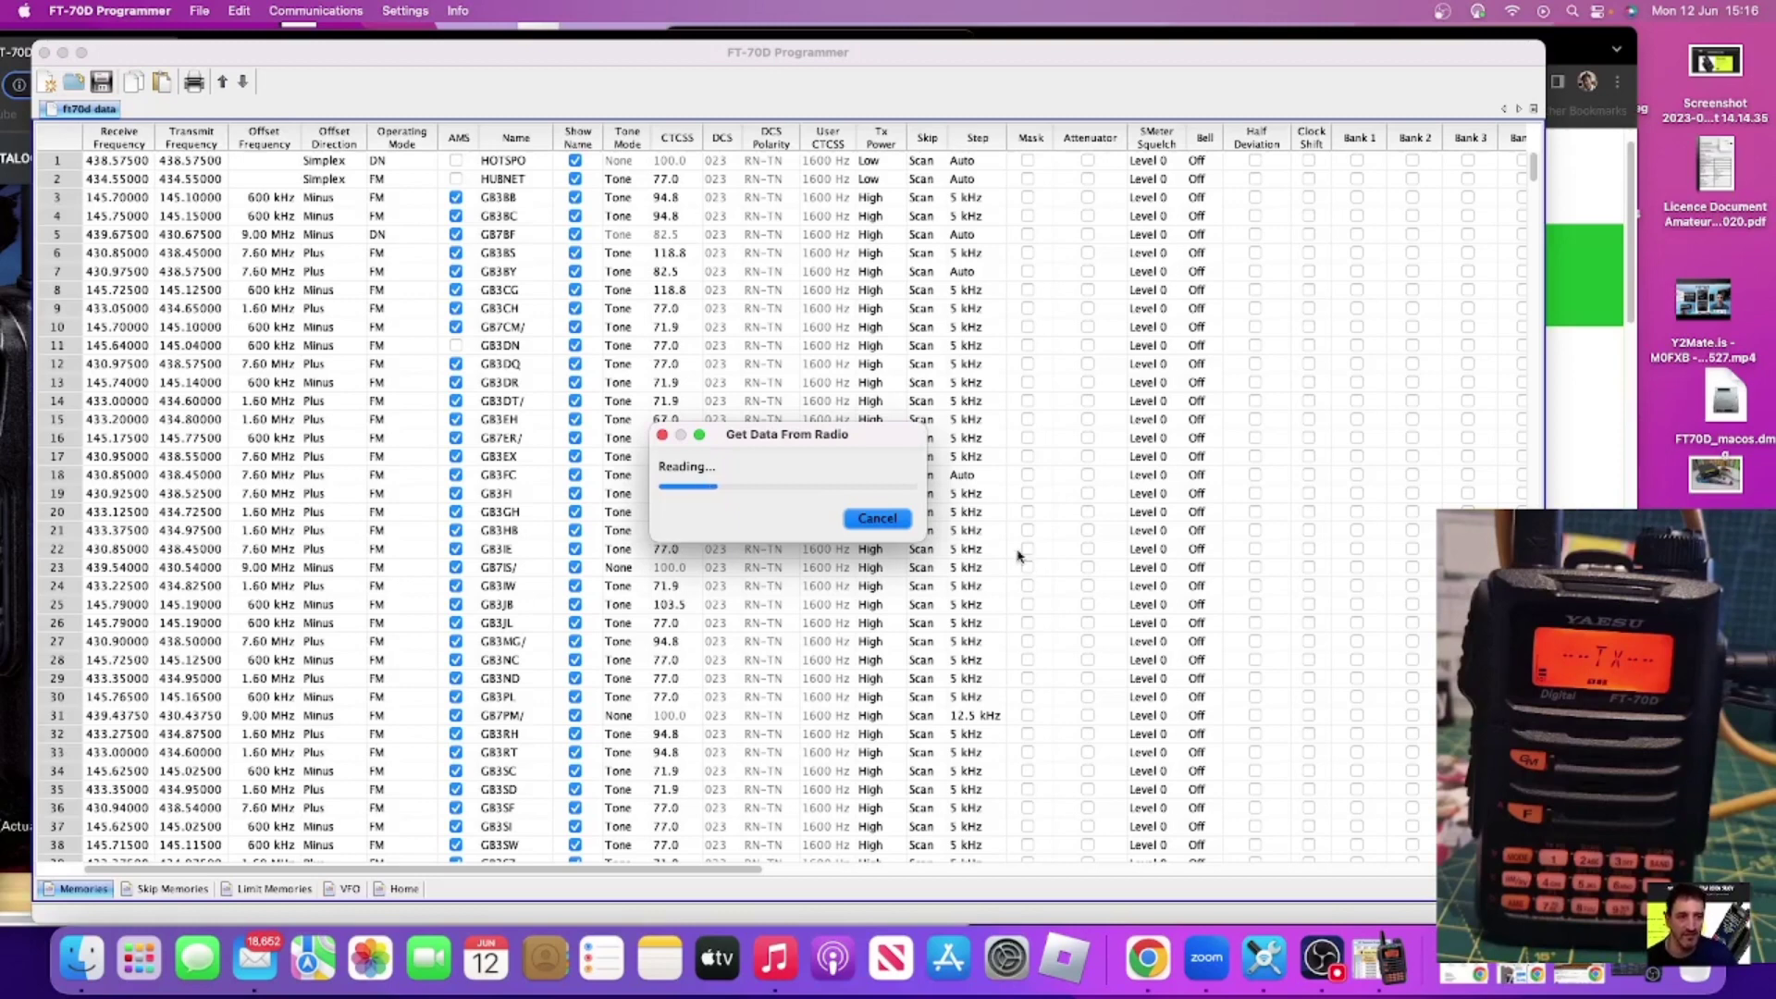
{"action": "left_click", "coordinate": [296, 13]}
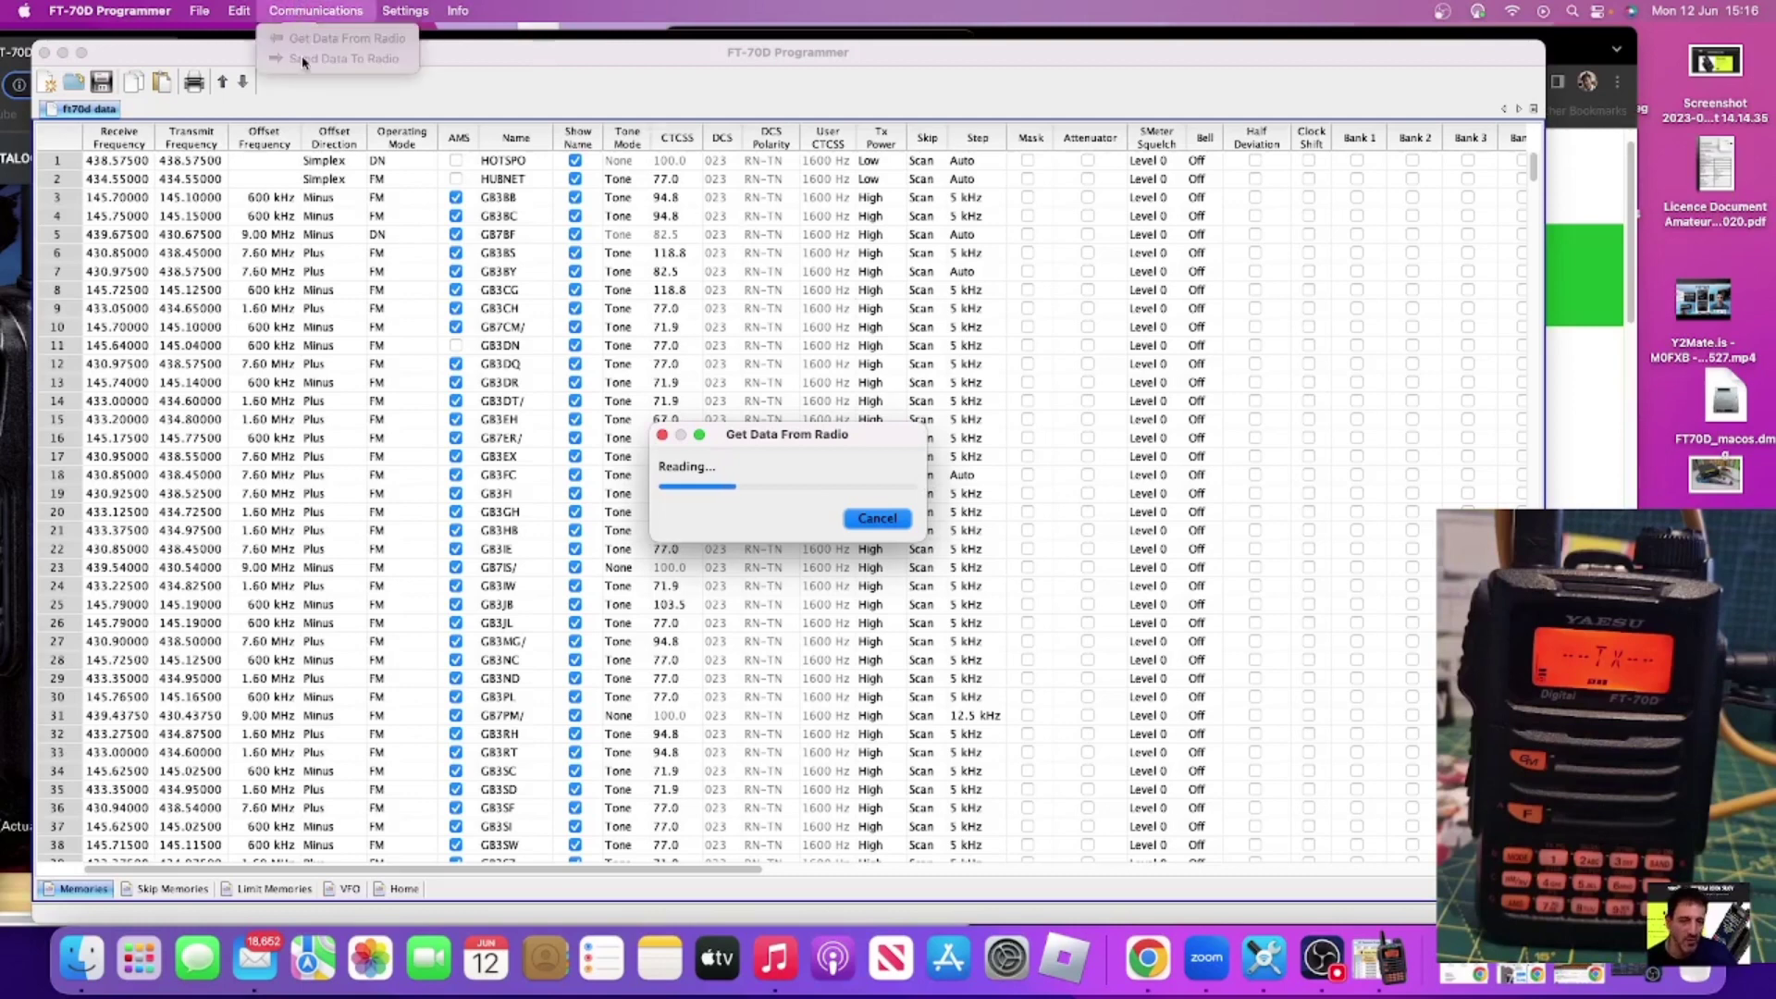
{"action": "mouse_move", "coordinate": [404, 18]}
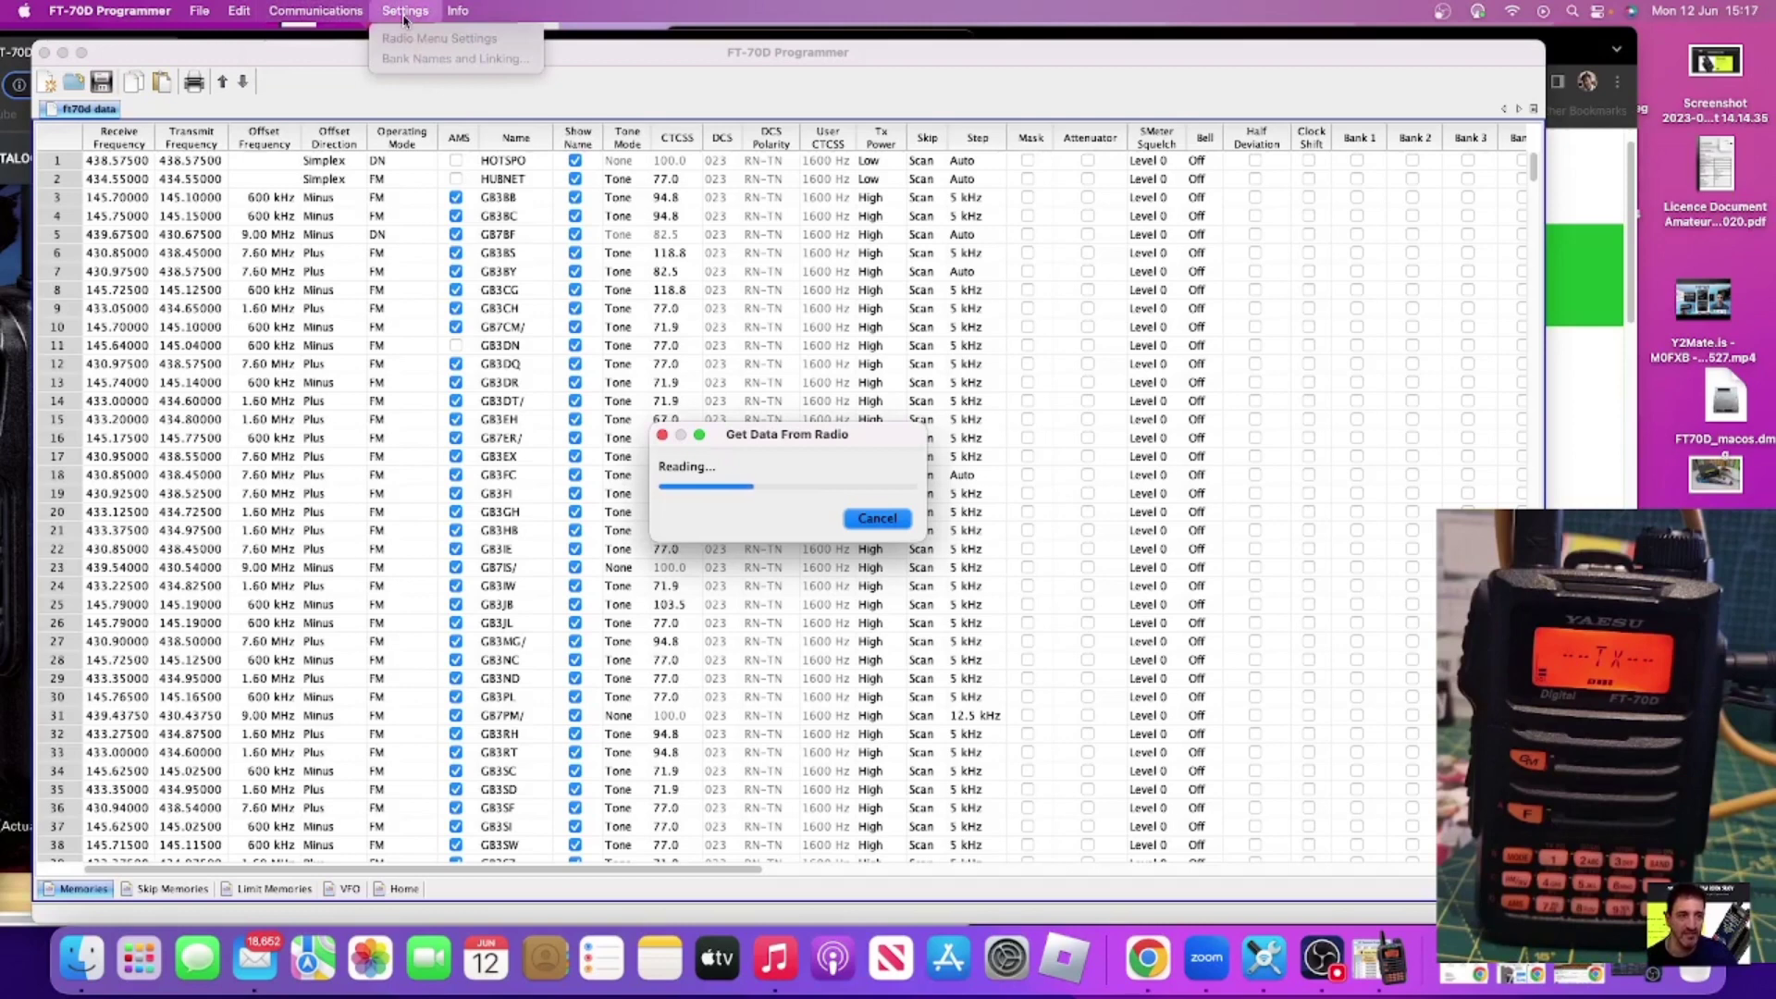
{"action": "left_click", "coordinate": [305, 11]}
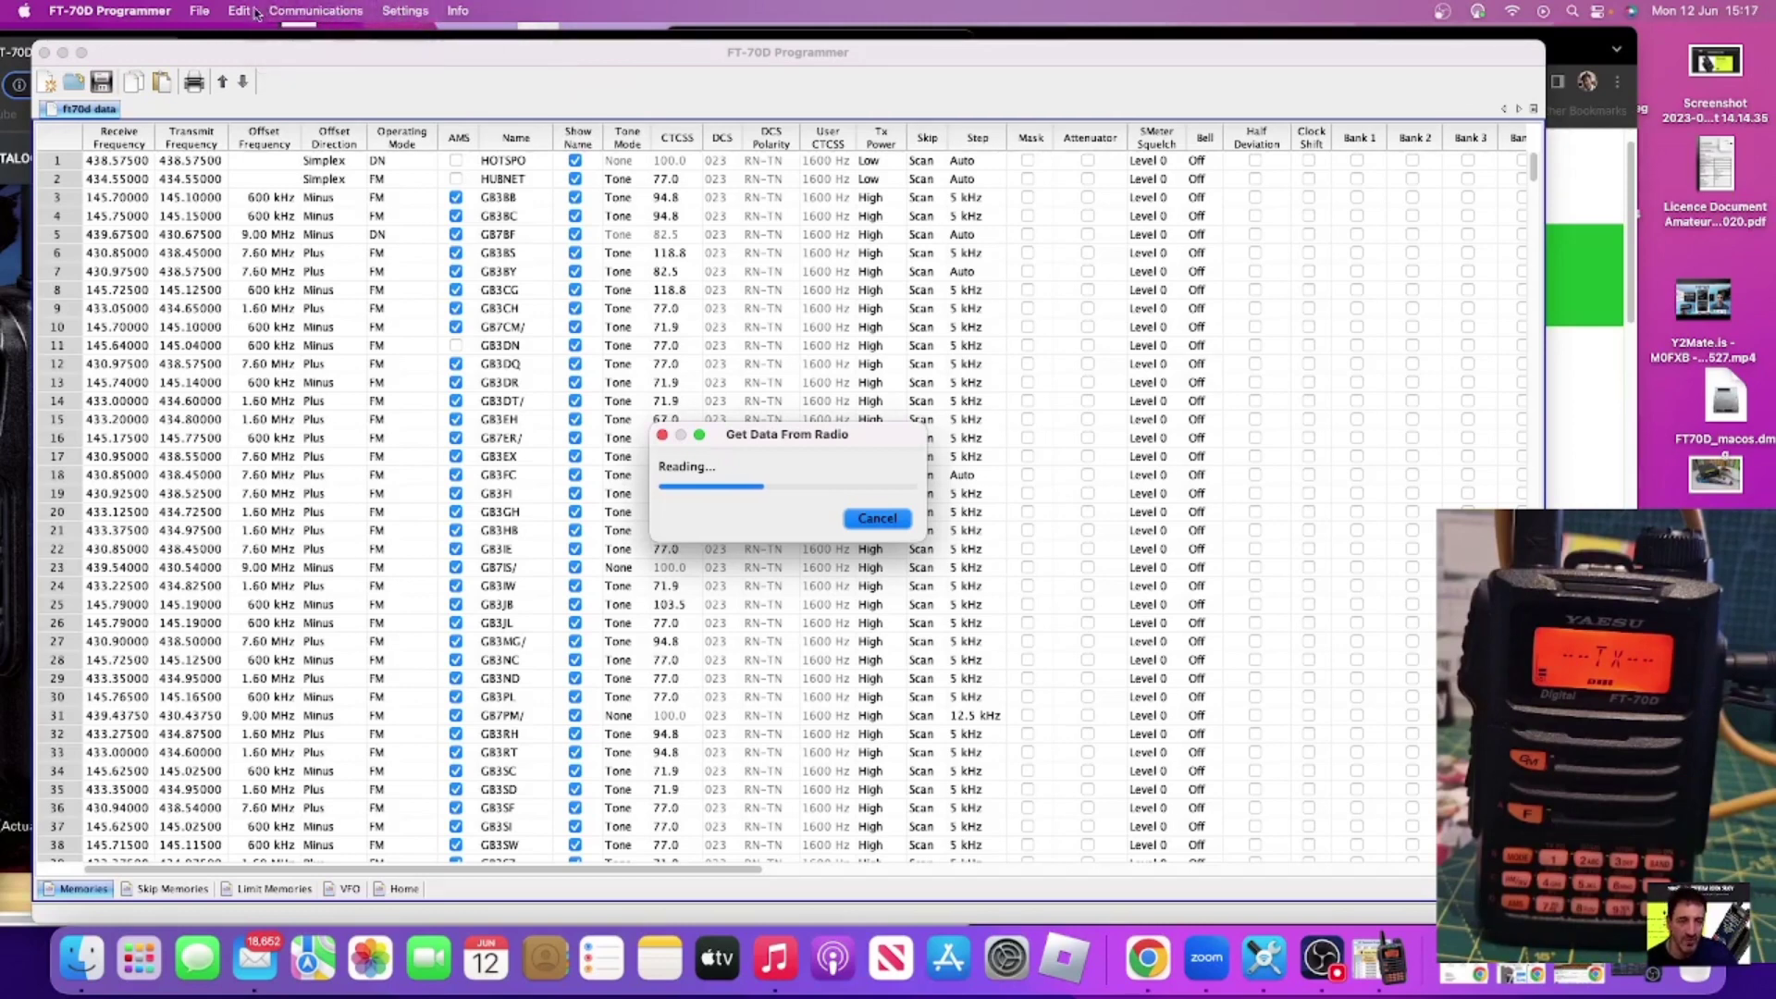
{"action": "left_click", "coordinate": [247, 13]}
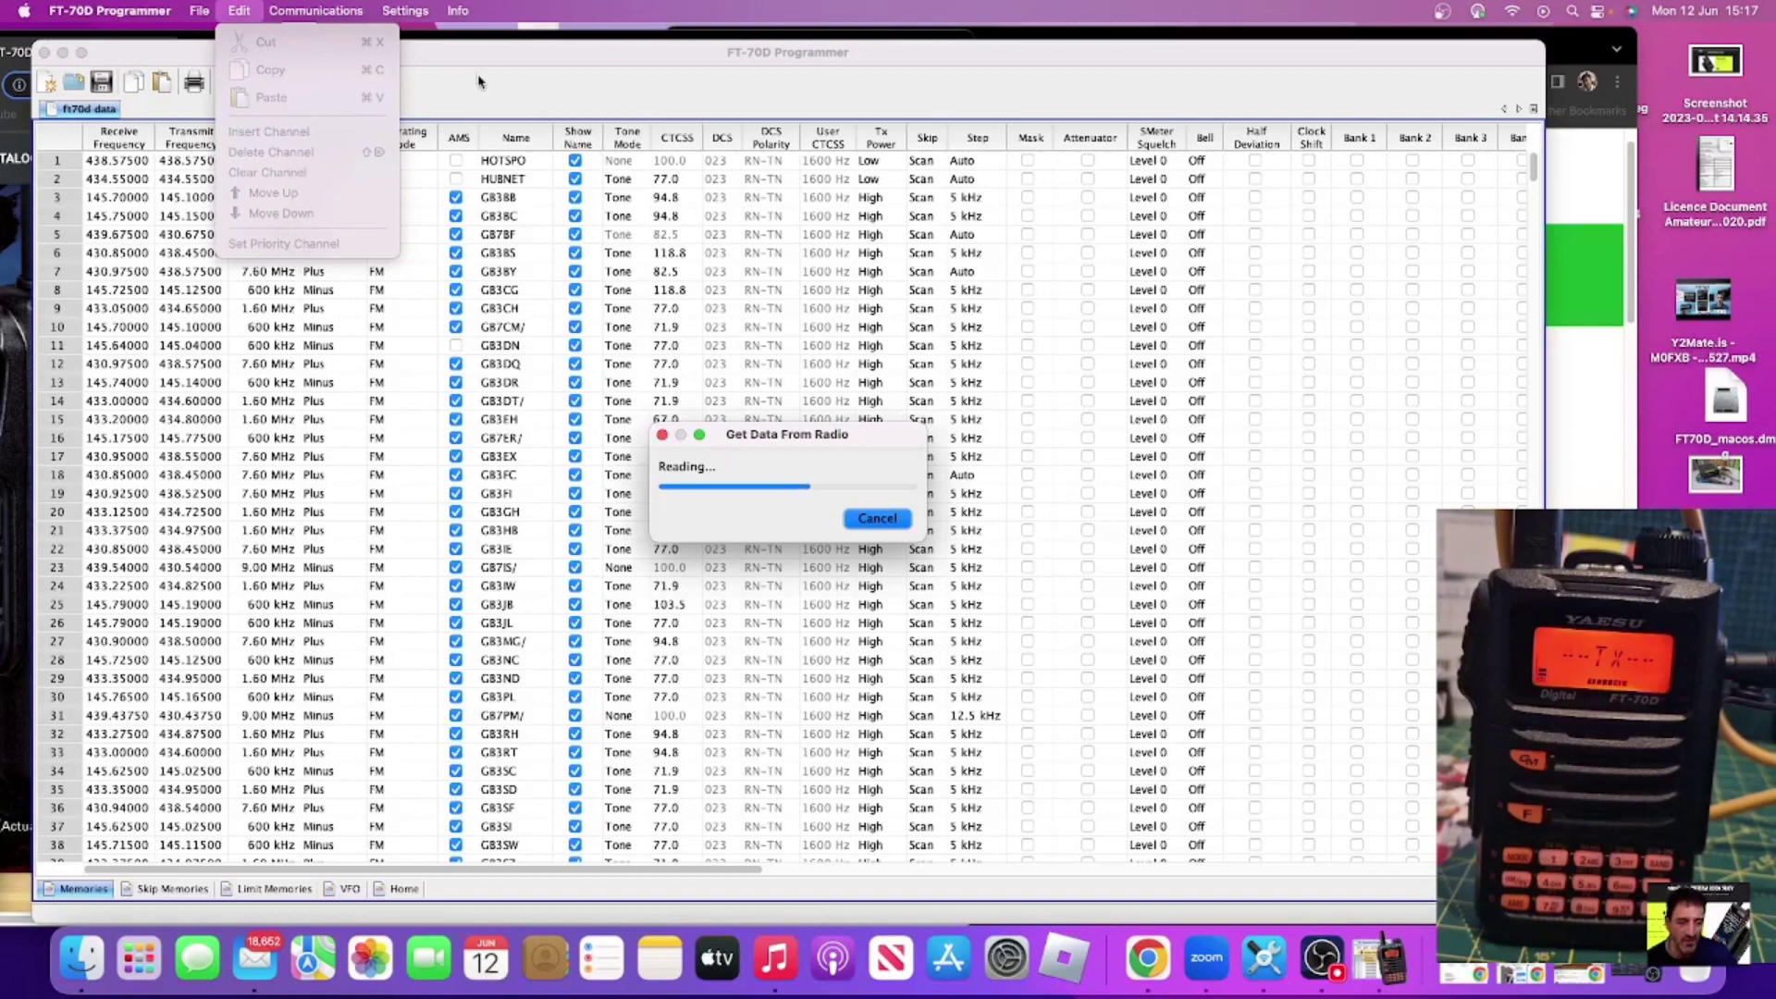
{"action": "left_click", "coordinate": [236, 11]}
Browse the File menu and view the programmer's version information.
{"action": "left_click", "coordinate": [199, 12]}
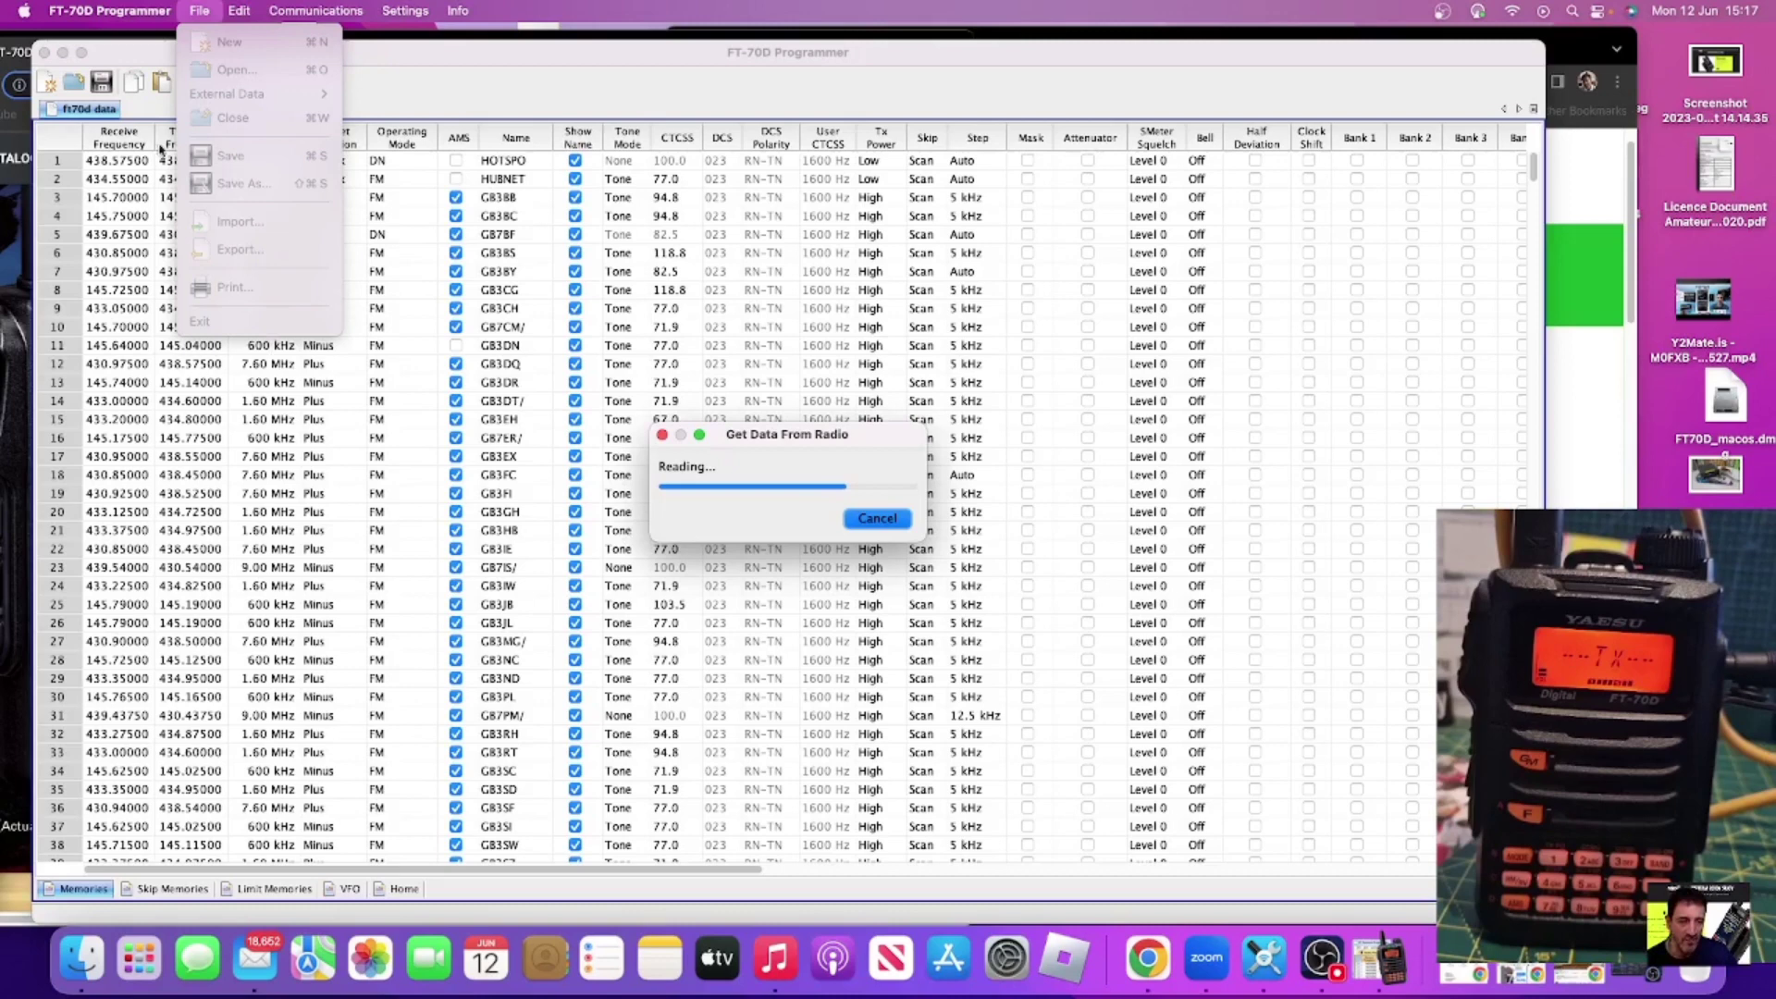
{"action": "mouse_move", "coordinate": [130, 13]}
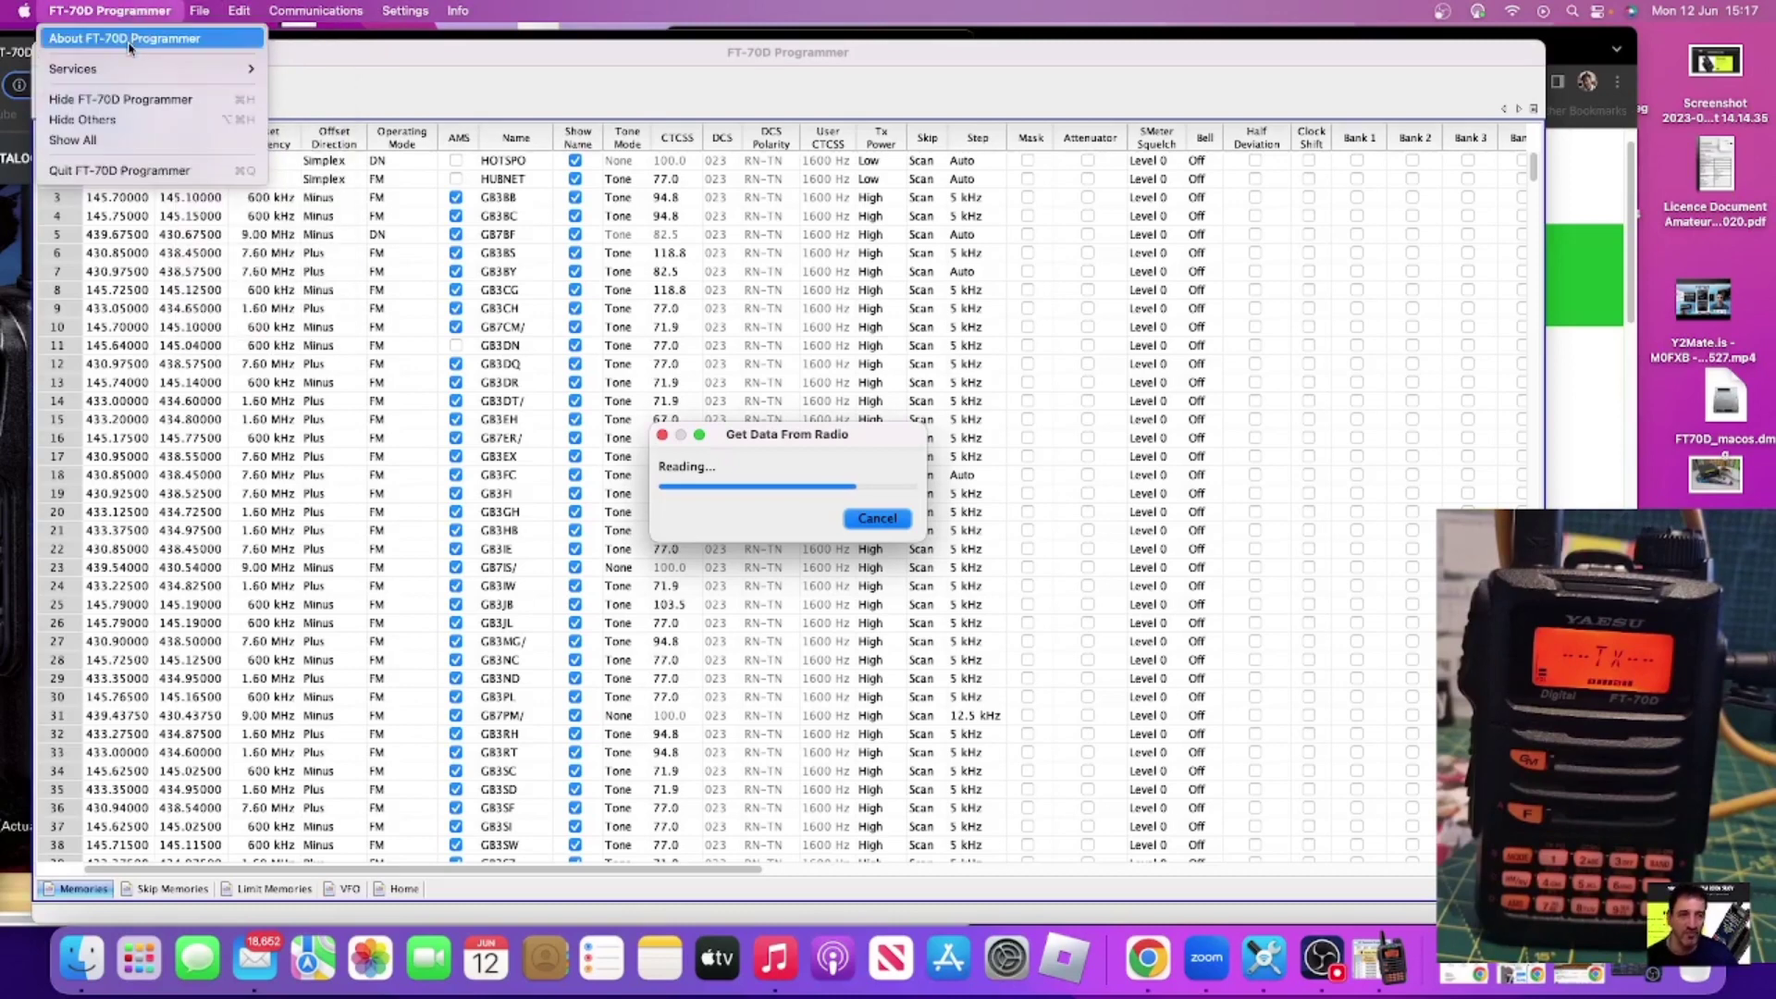
{"action": "left_click", "coordinate": [129, 42]}
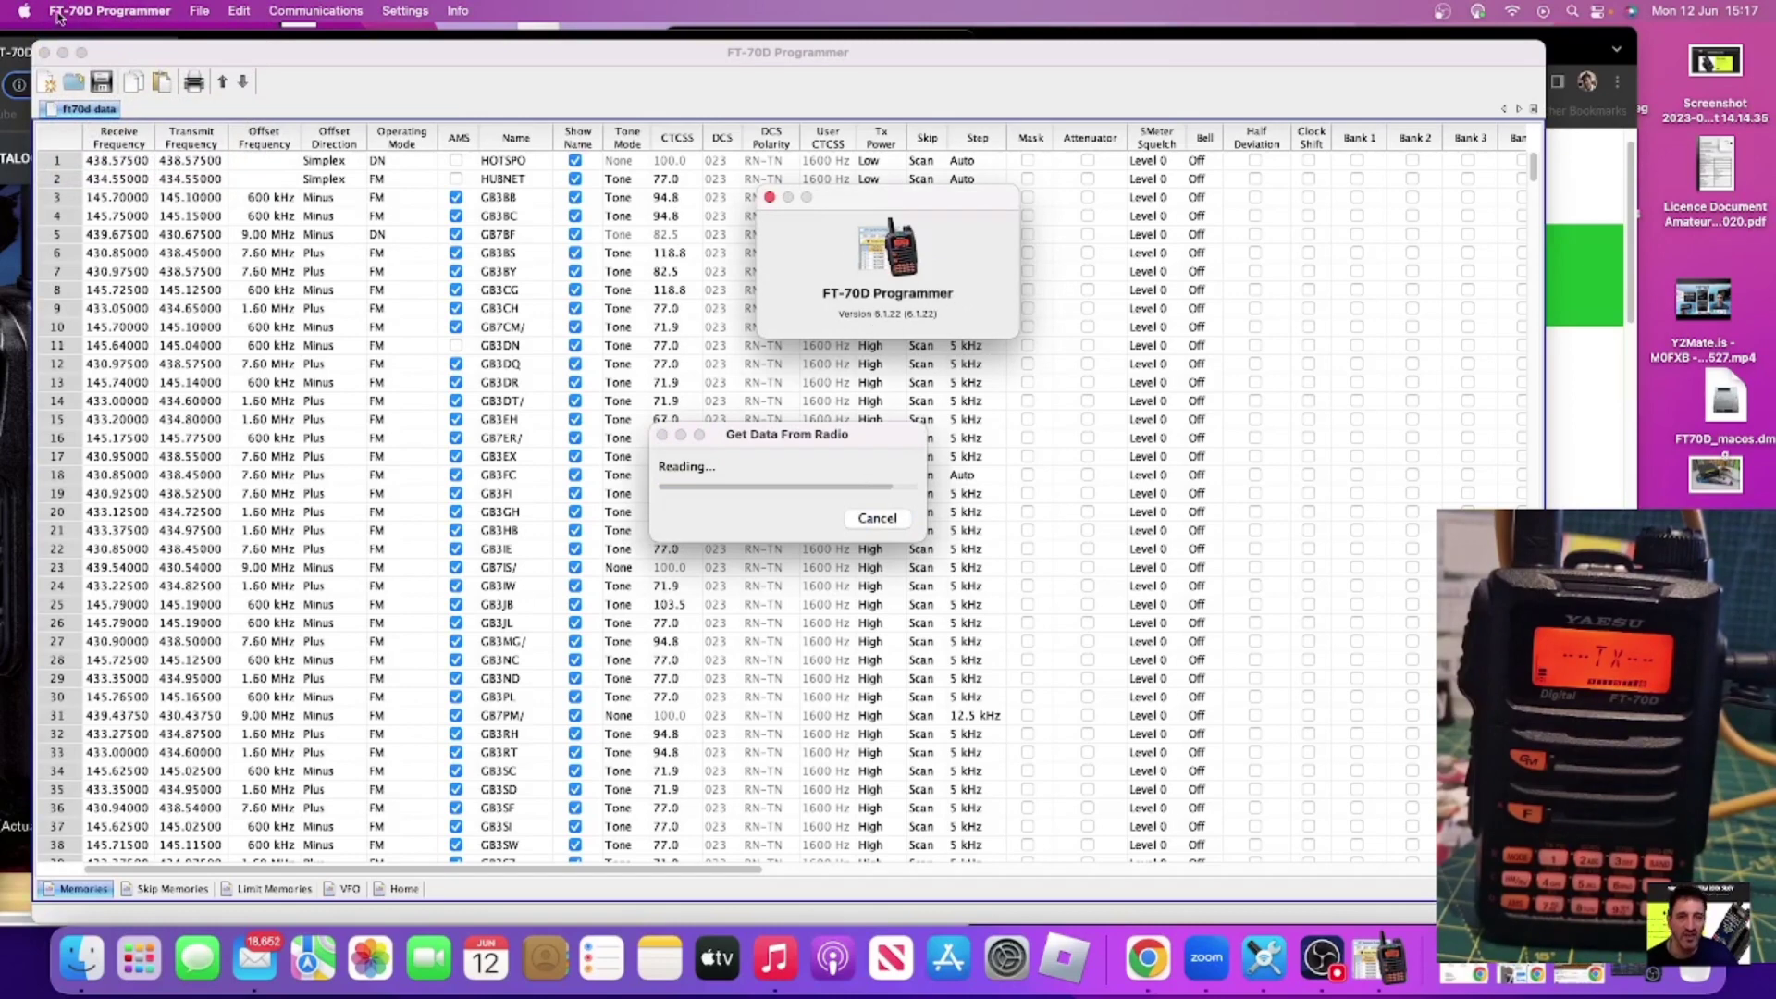
{"action": "left_click", "coordinate": [93, 13]}
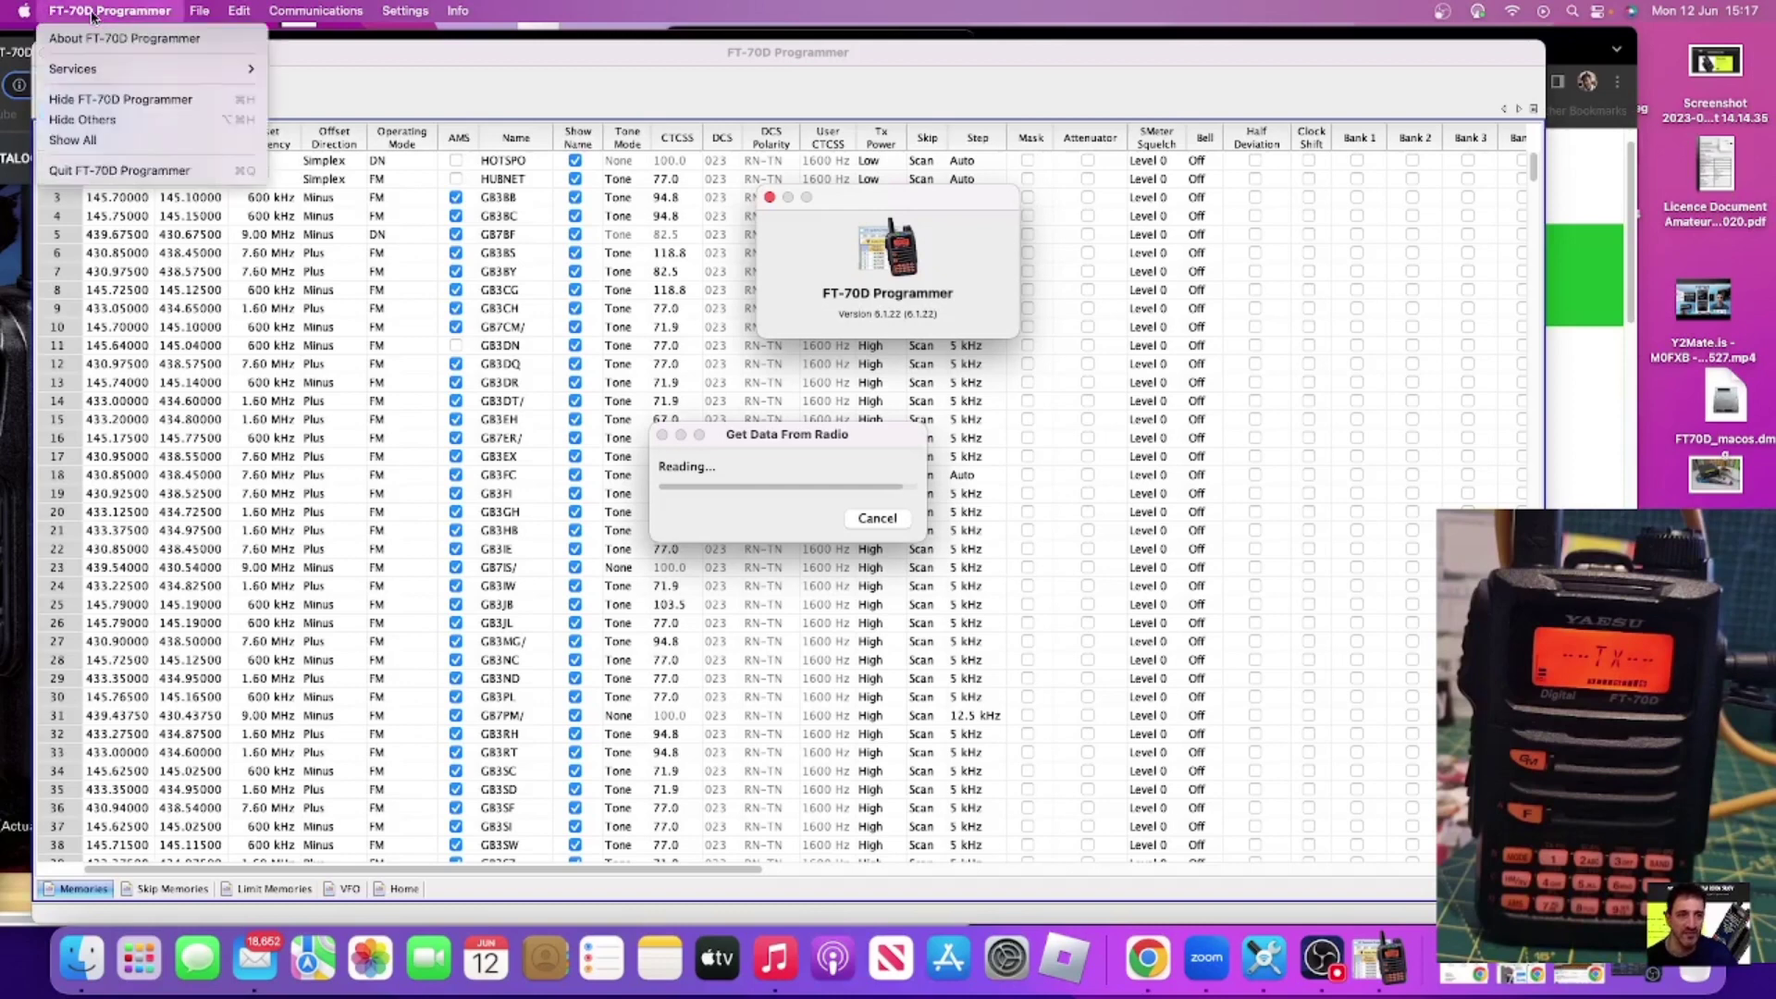
{"action": "mouse_move", "coordinate": [92, 71]}
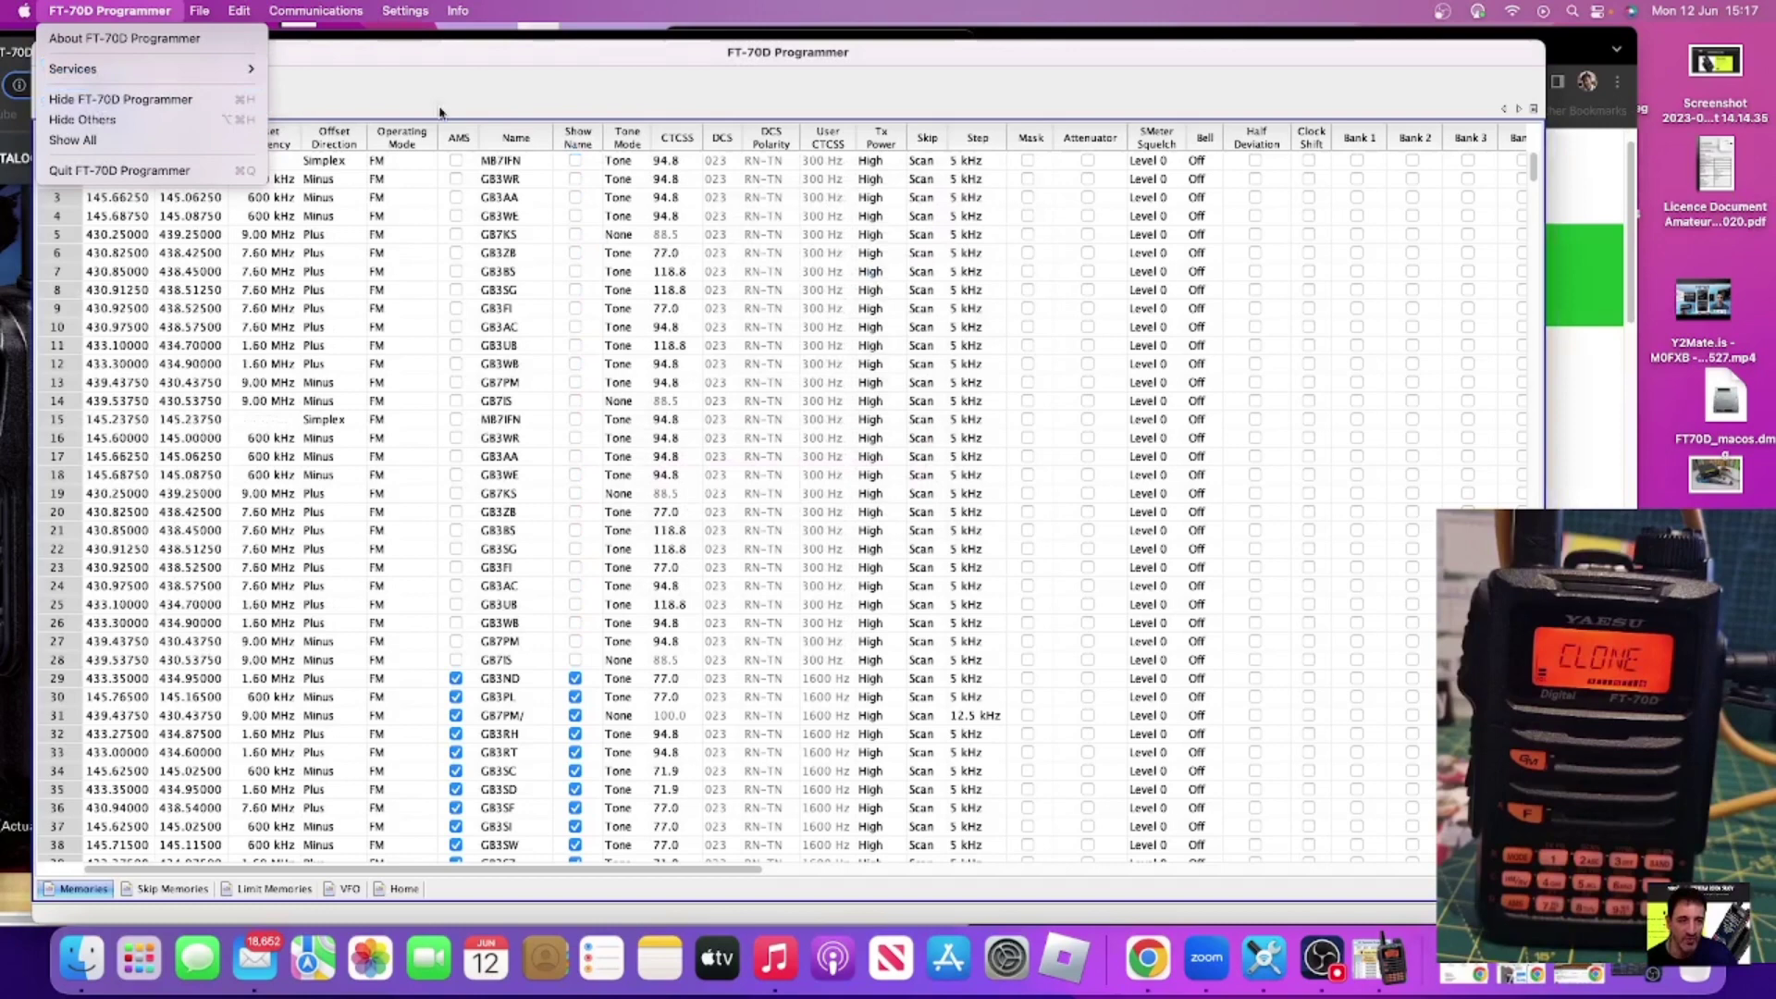
Scroll to memory 128 and select its 439.53750 receive frequency for editing.
{"action": "left_click", "coordinate": [487, 95]}
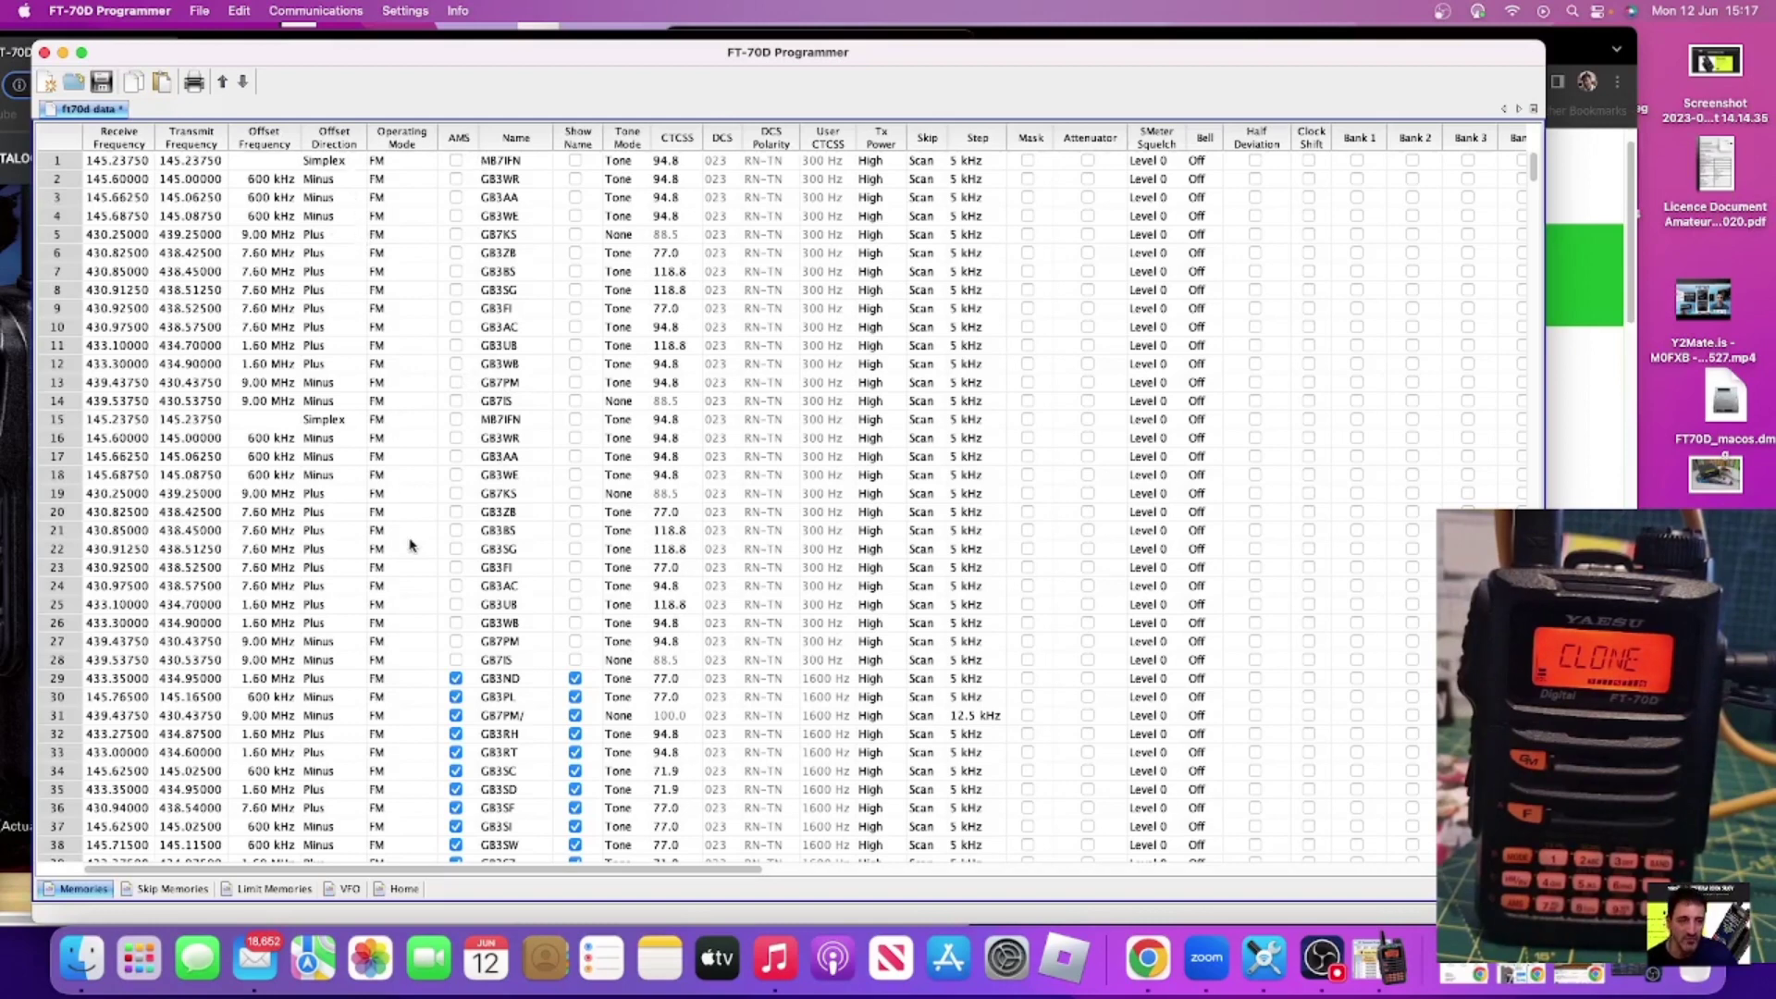
{"action": "scroll", "coordinate": [363, 271], "scroll_direction": "down", "scroll_amount": 1}
{"action": "scroll", "coordinate": [363, 271], "scroll_direction": "down", "scroll_amount": 15}
{"action": "scroll", "coordinate": [553, 396], "scroll_direction": "down", "scroll_amount": 20}
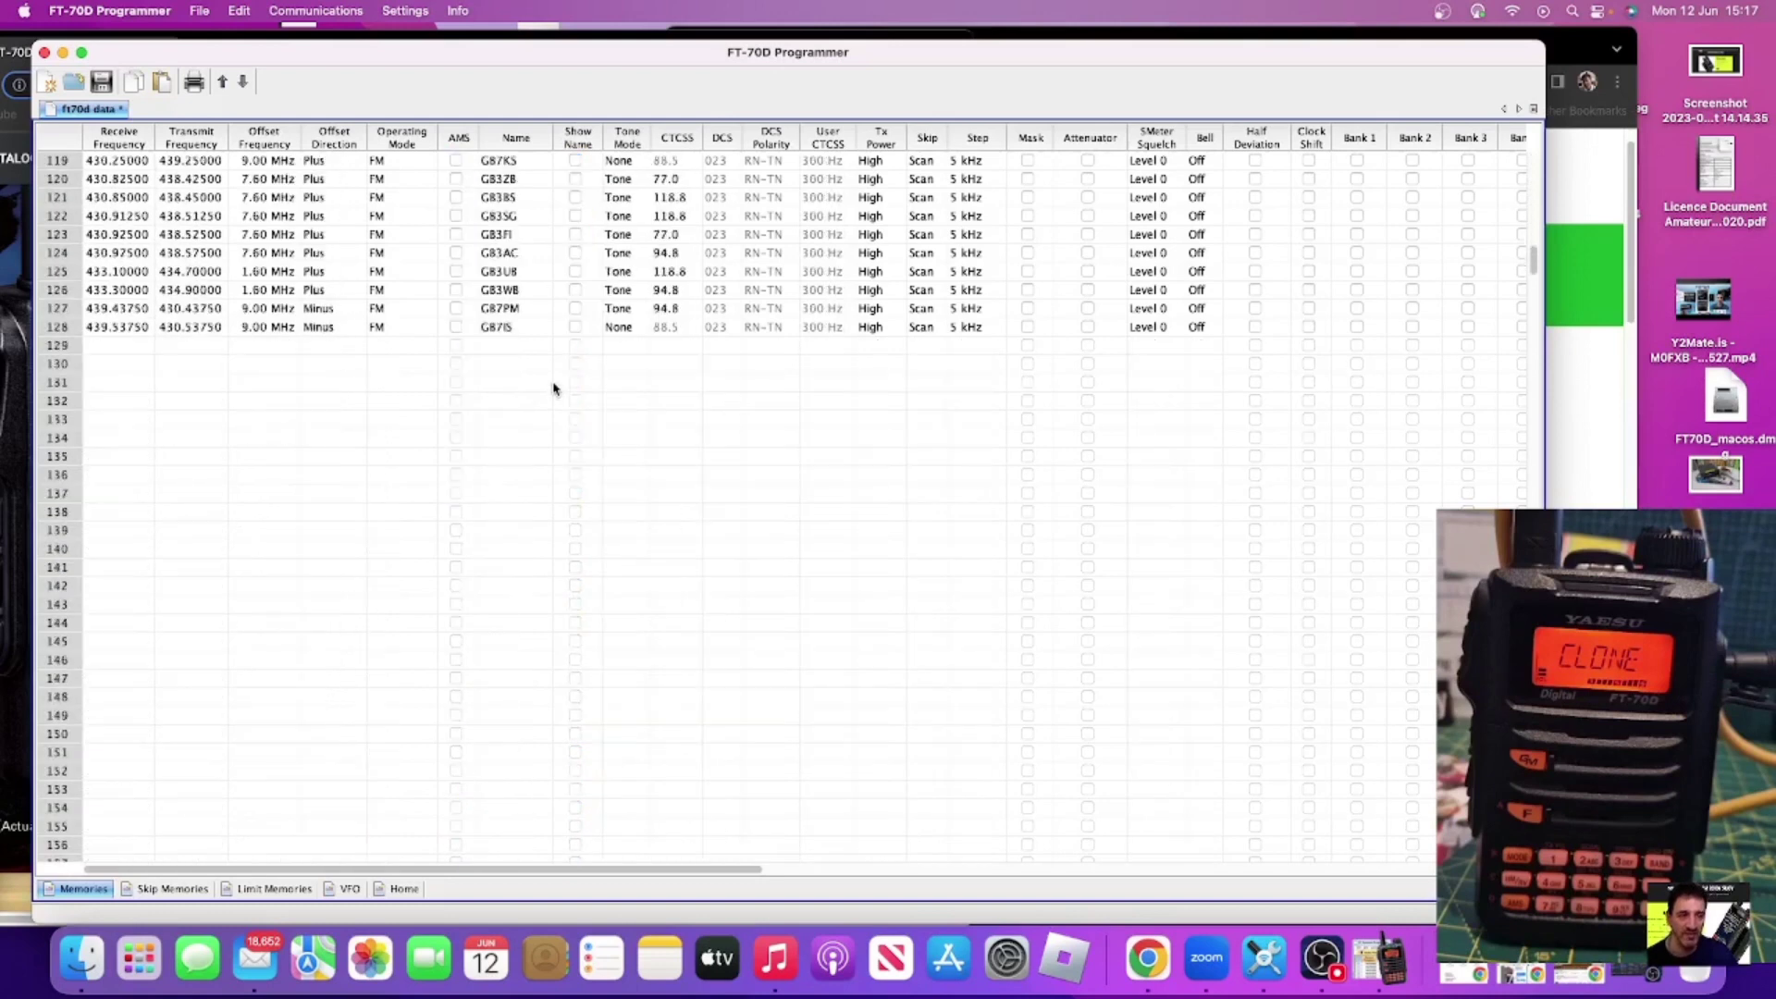
{"action": "scroll", "coordinate": [555, 387], "scroll_direction": "up", "scroll_amount": 5}
{"action": "left_click", "coordinate": [131, 530]}
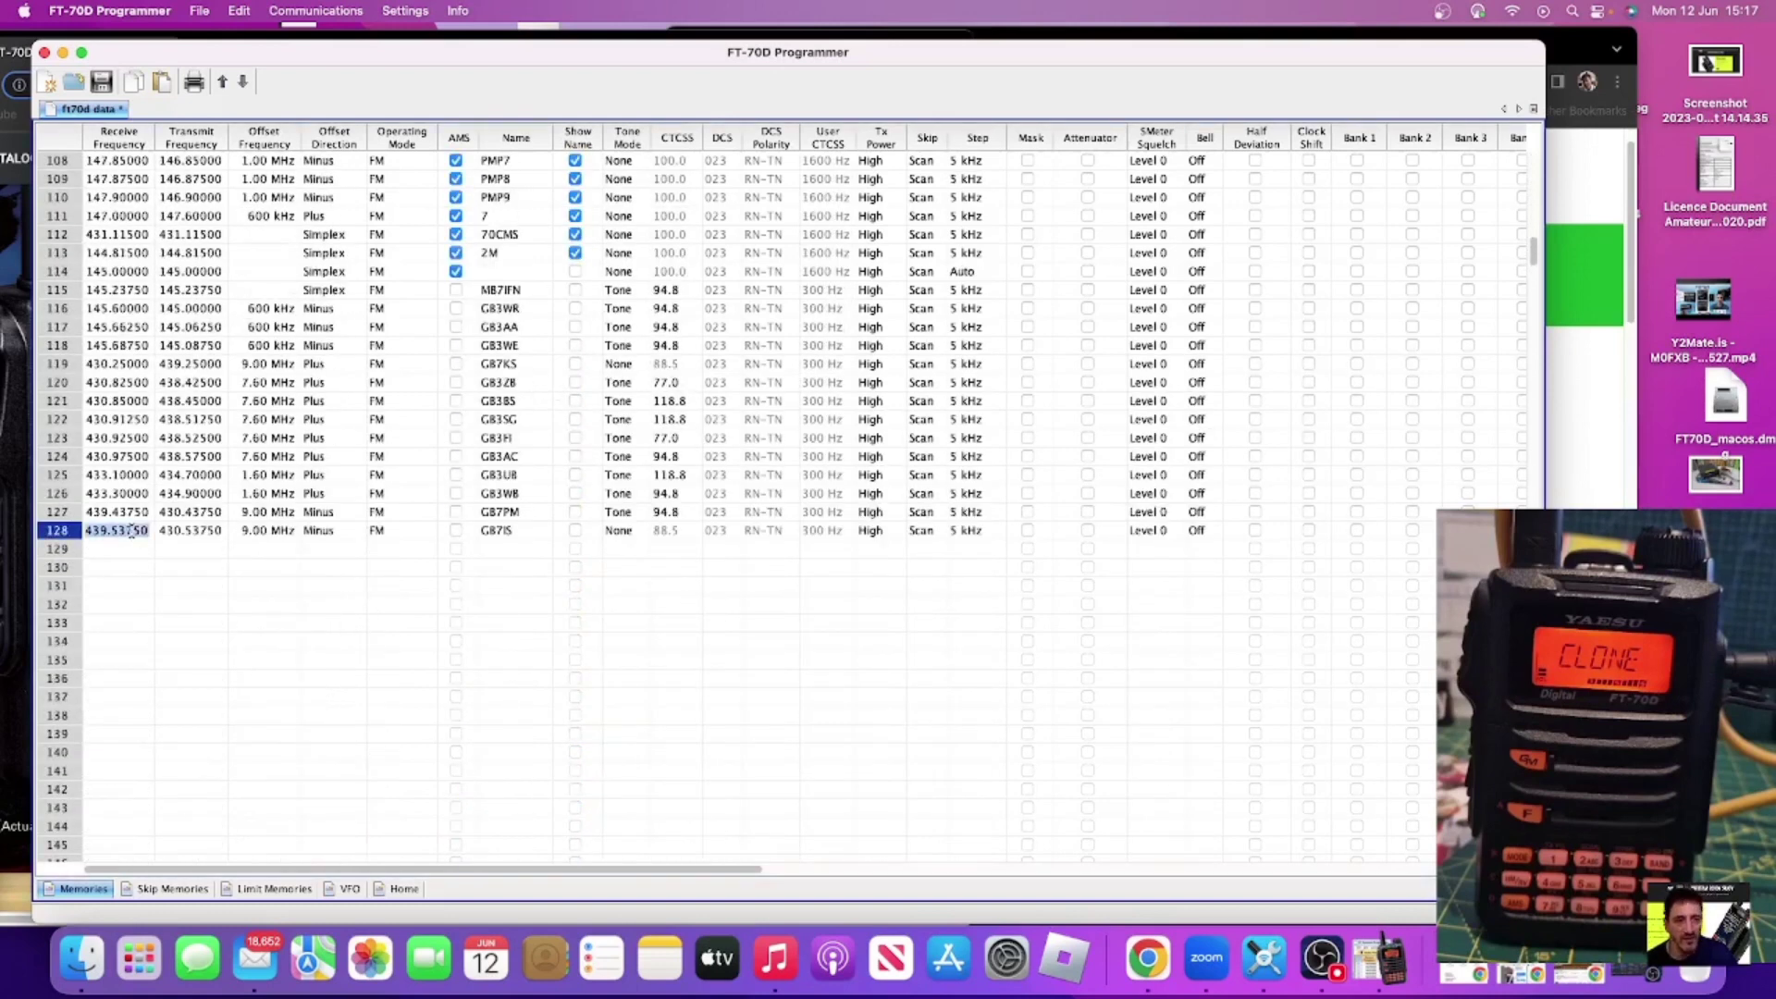
{"action": "double_click", "coordinate": [144, 533]}
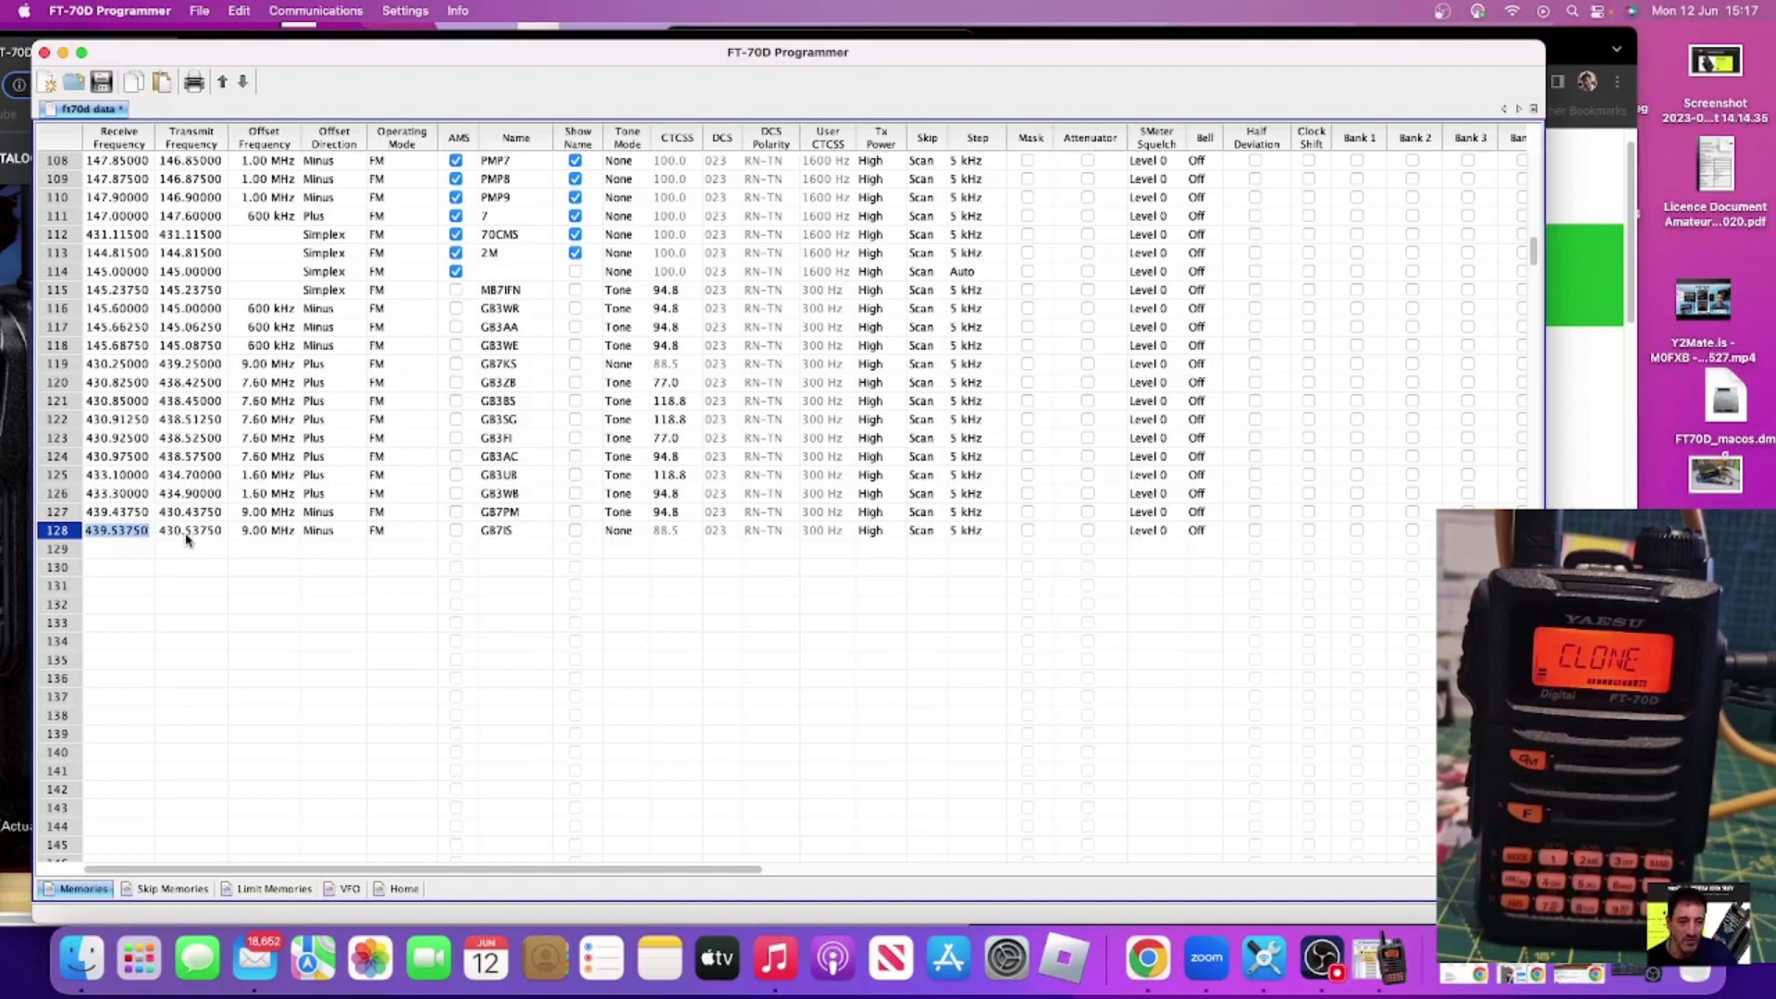
{"action": "left_click_drag", "start_coordinate": [184, 542], "coordinate": [83, 541]}
Keep channel 128 on FM with tone mode None, and widen the window for bank columns.
{"action": "left_click", "coordinate": [384, 532]}
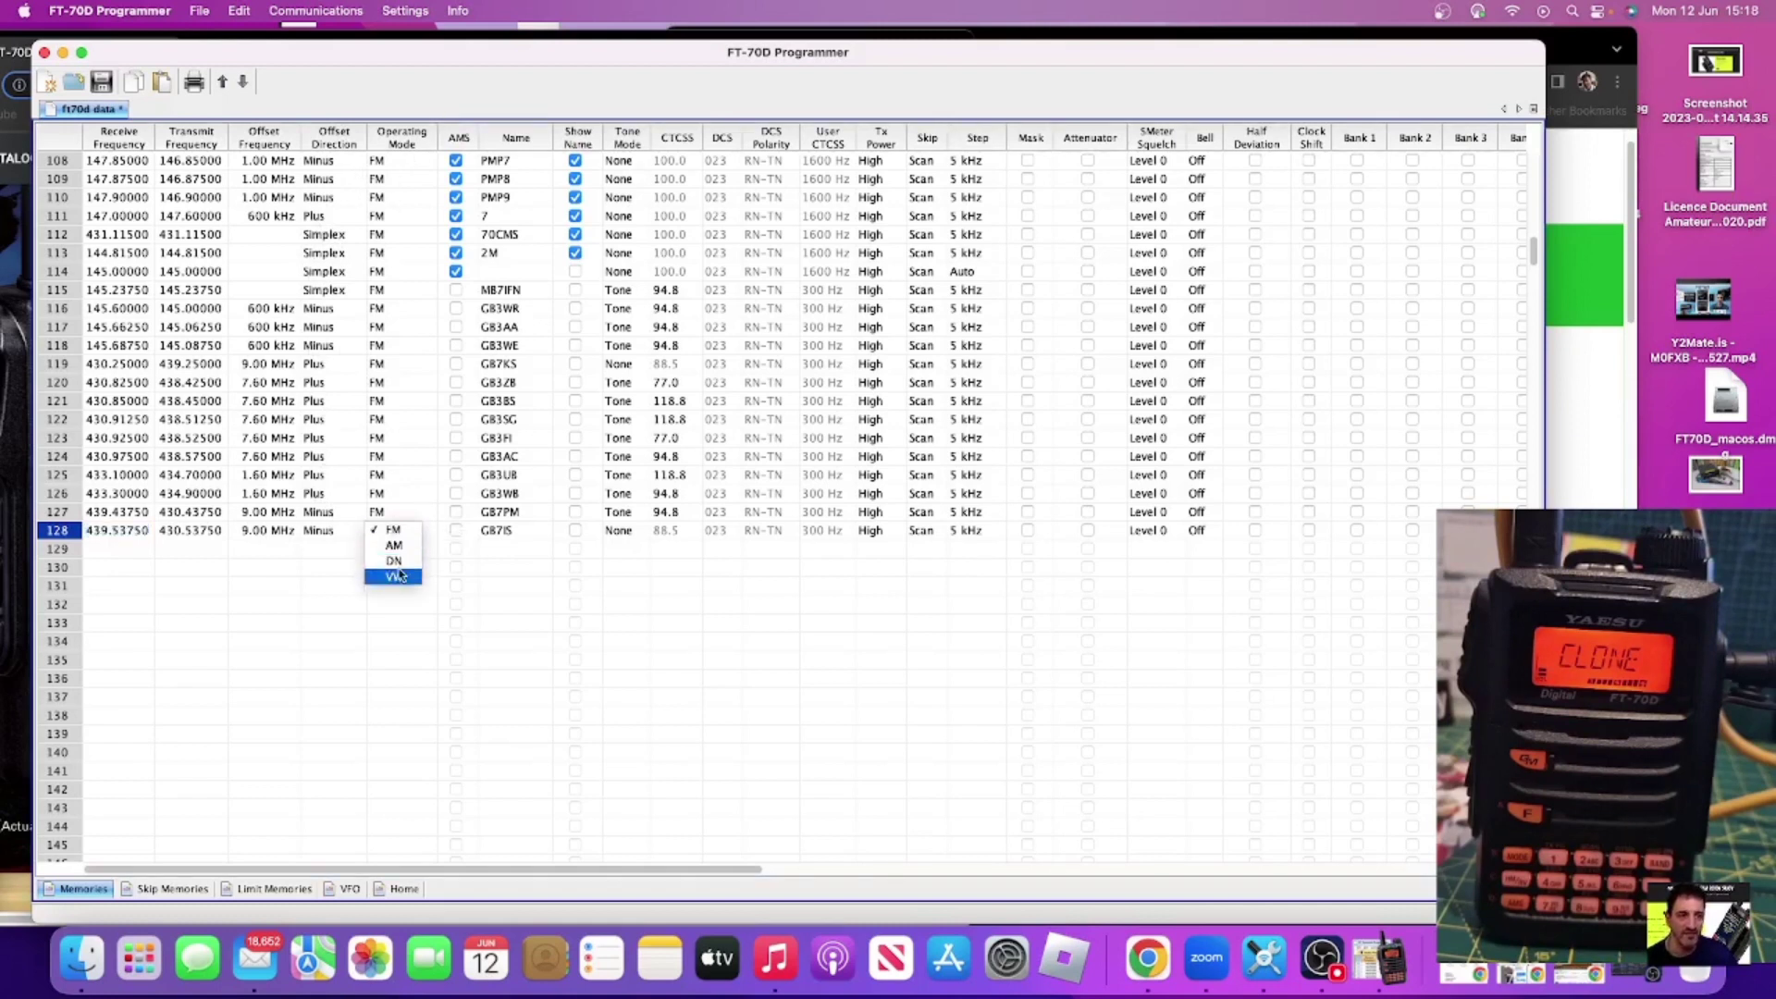
{"action": "left_click", "coordinate": [324, 604]}
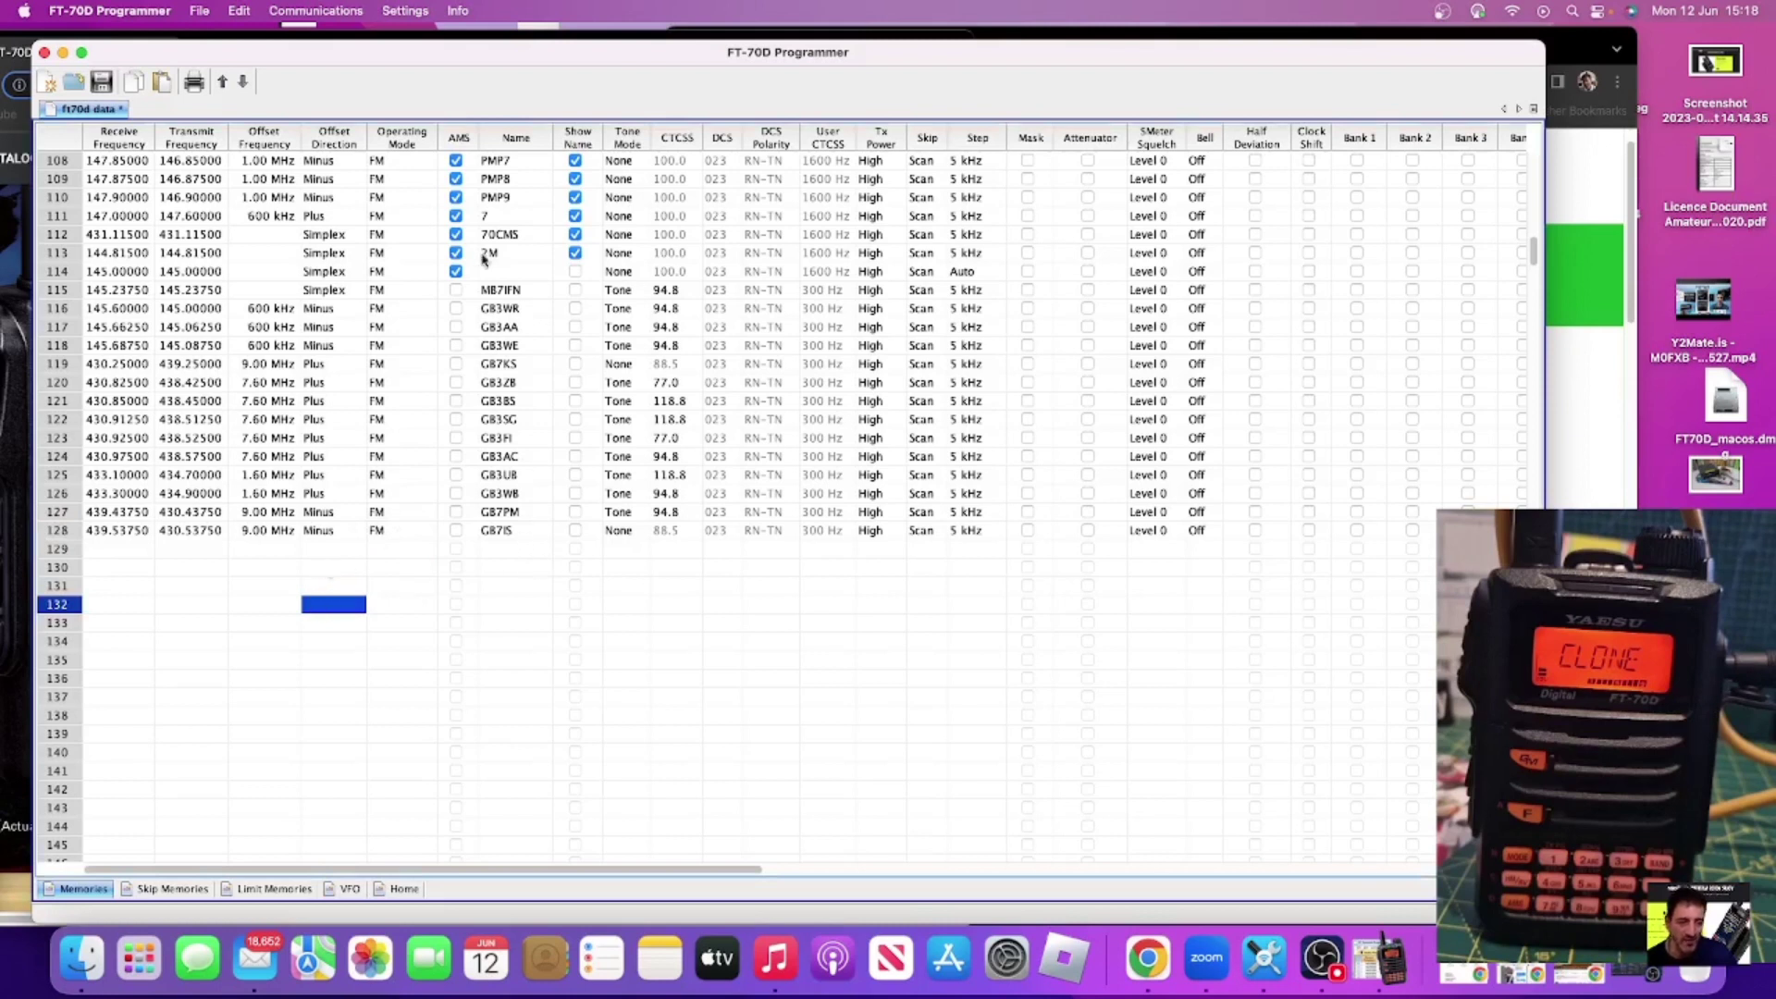
{"action": "double_click", "coordinate": [521, 532]}
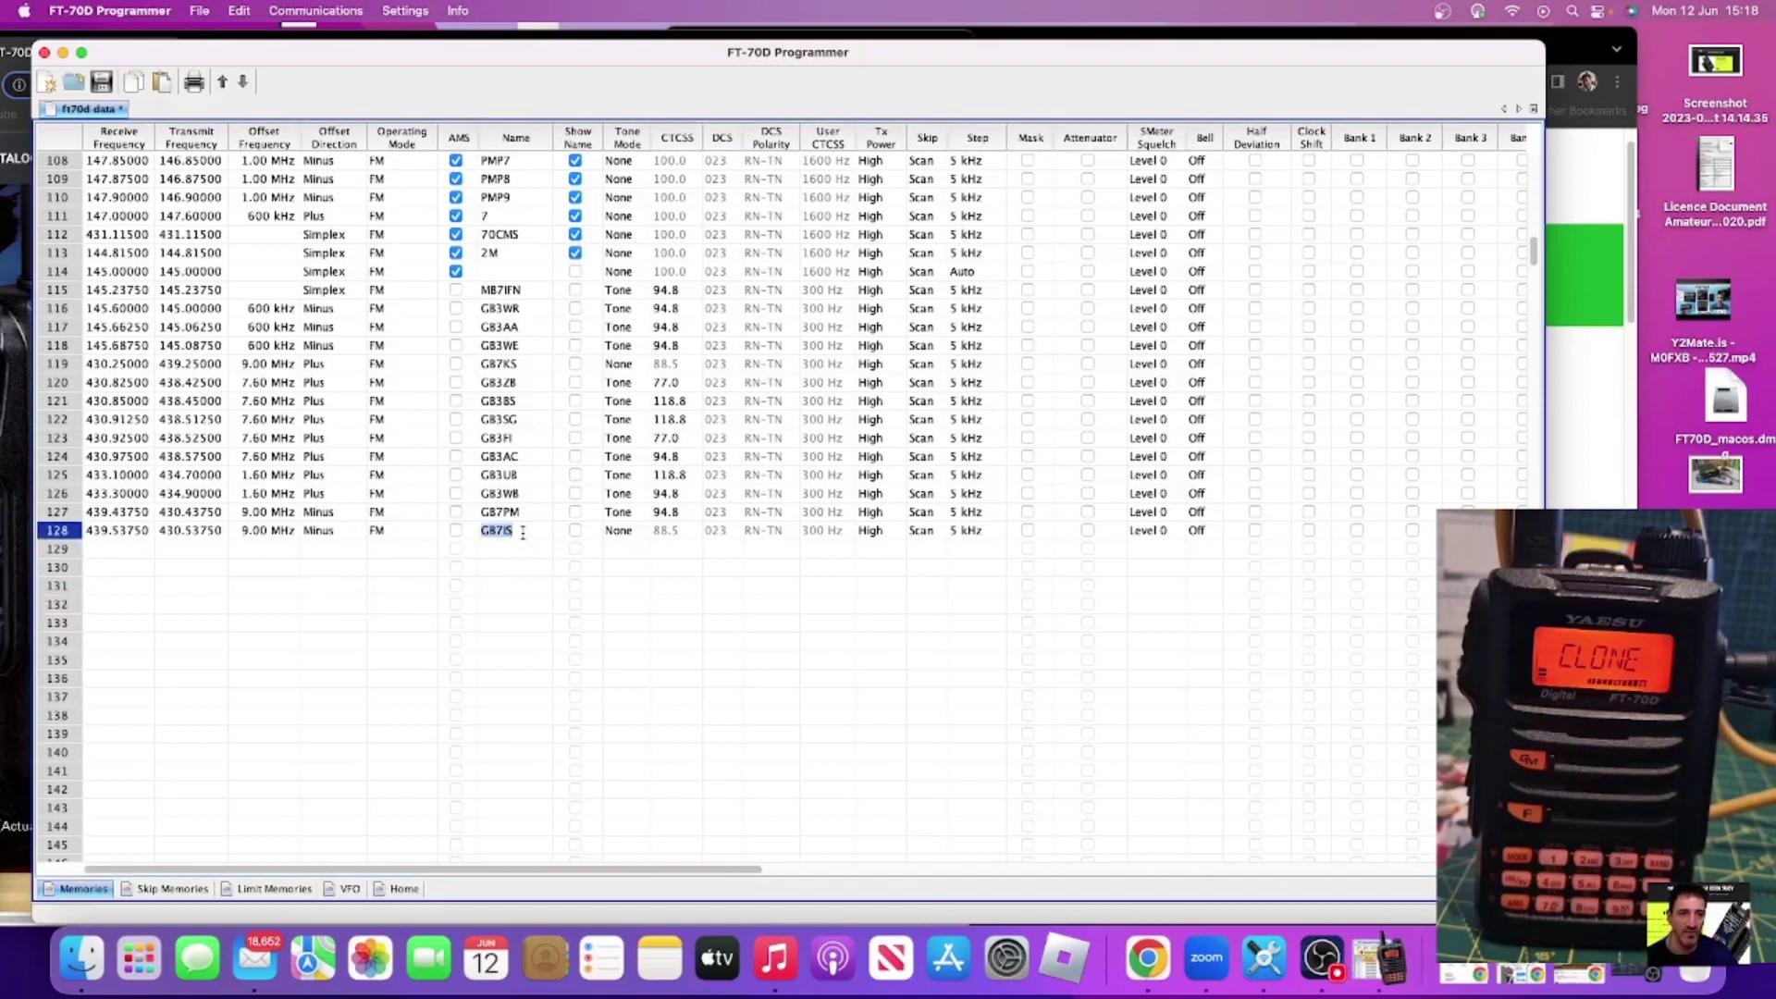
{"action": "left_click", "coordinate": [626, 534]}
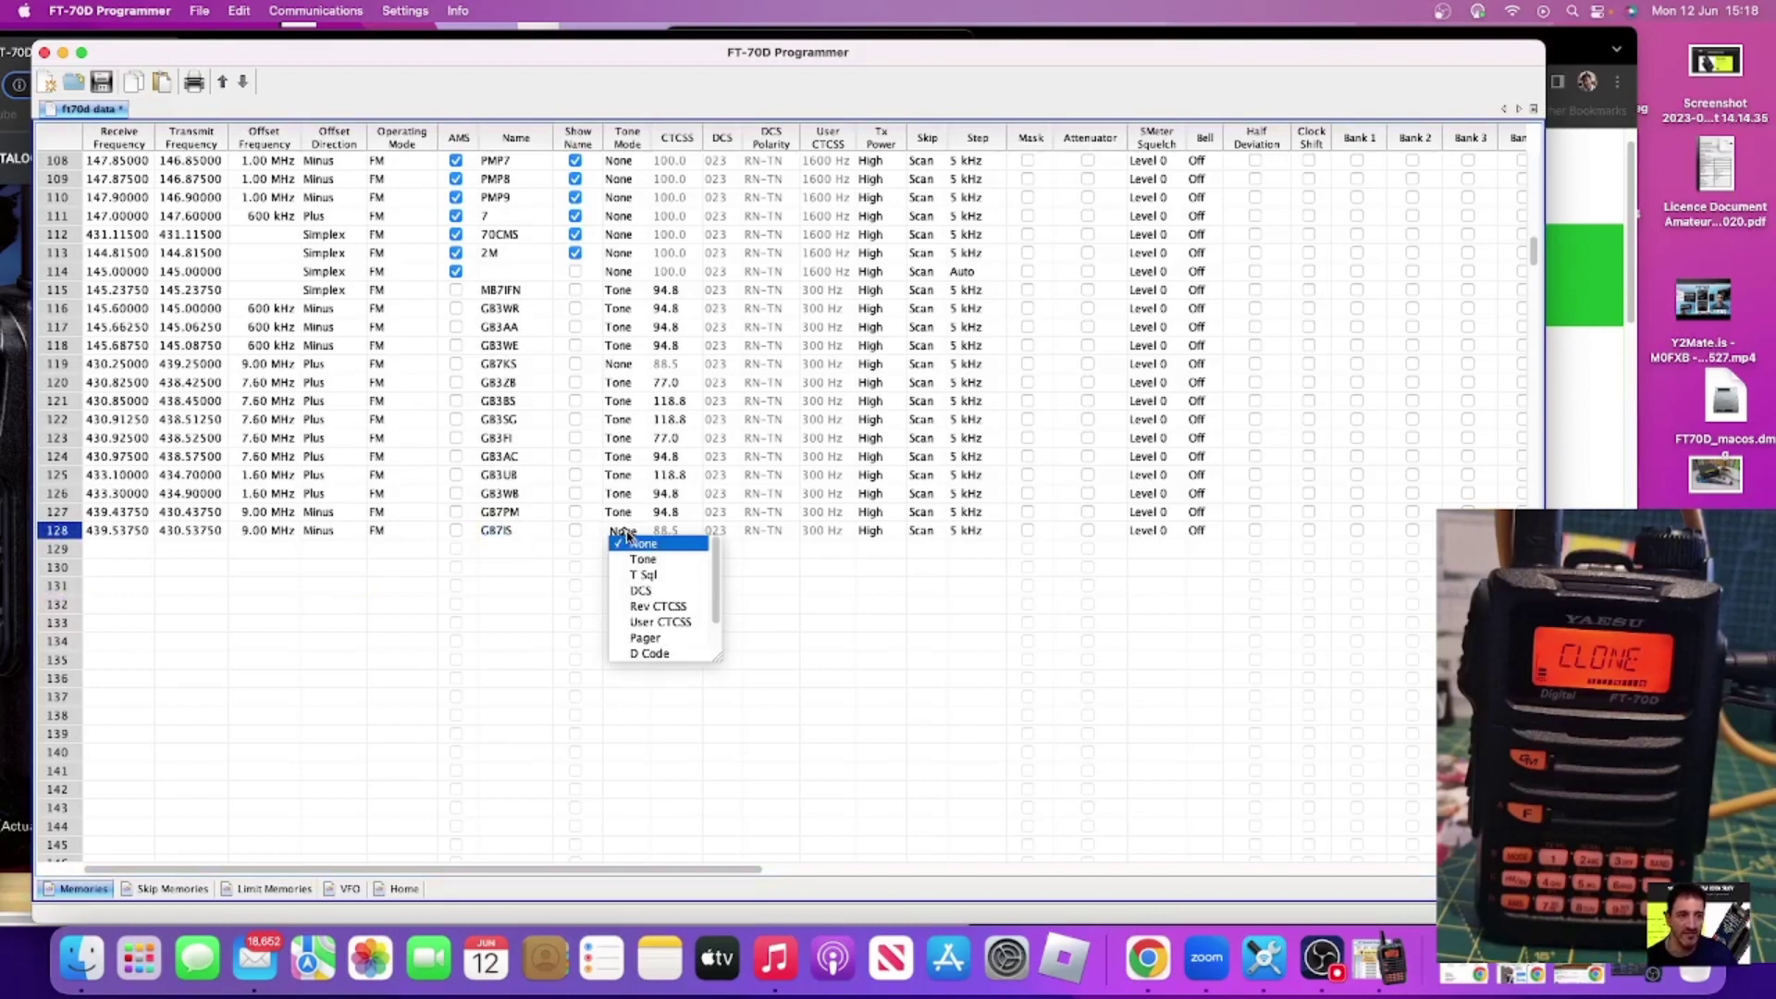
{"action": "left_click", "coordinate": [746, 571]}
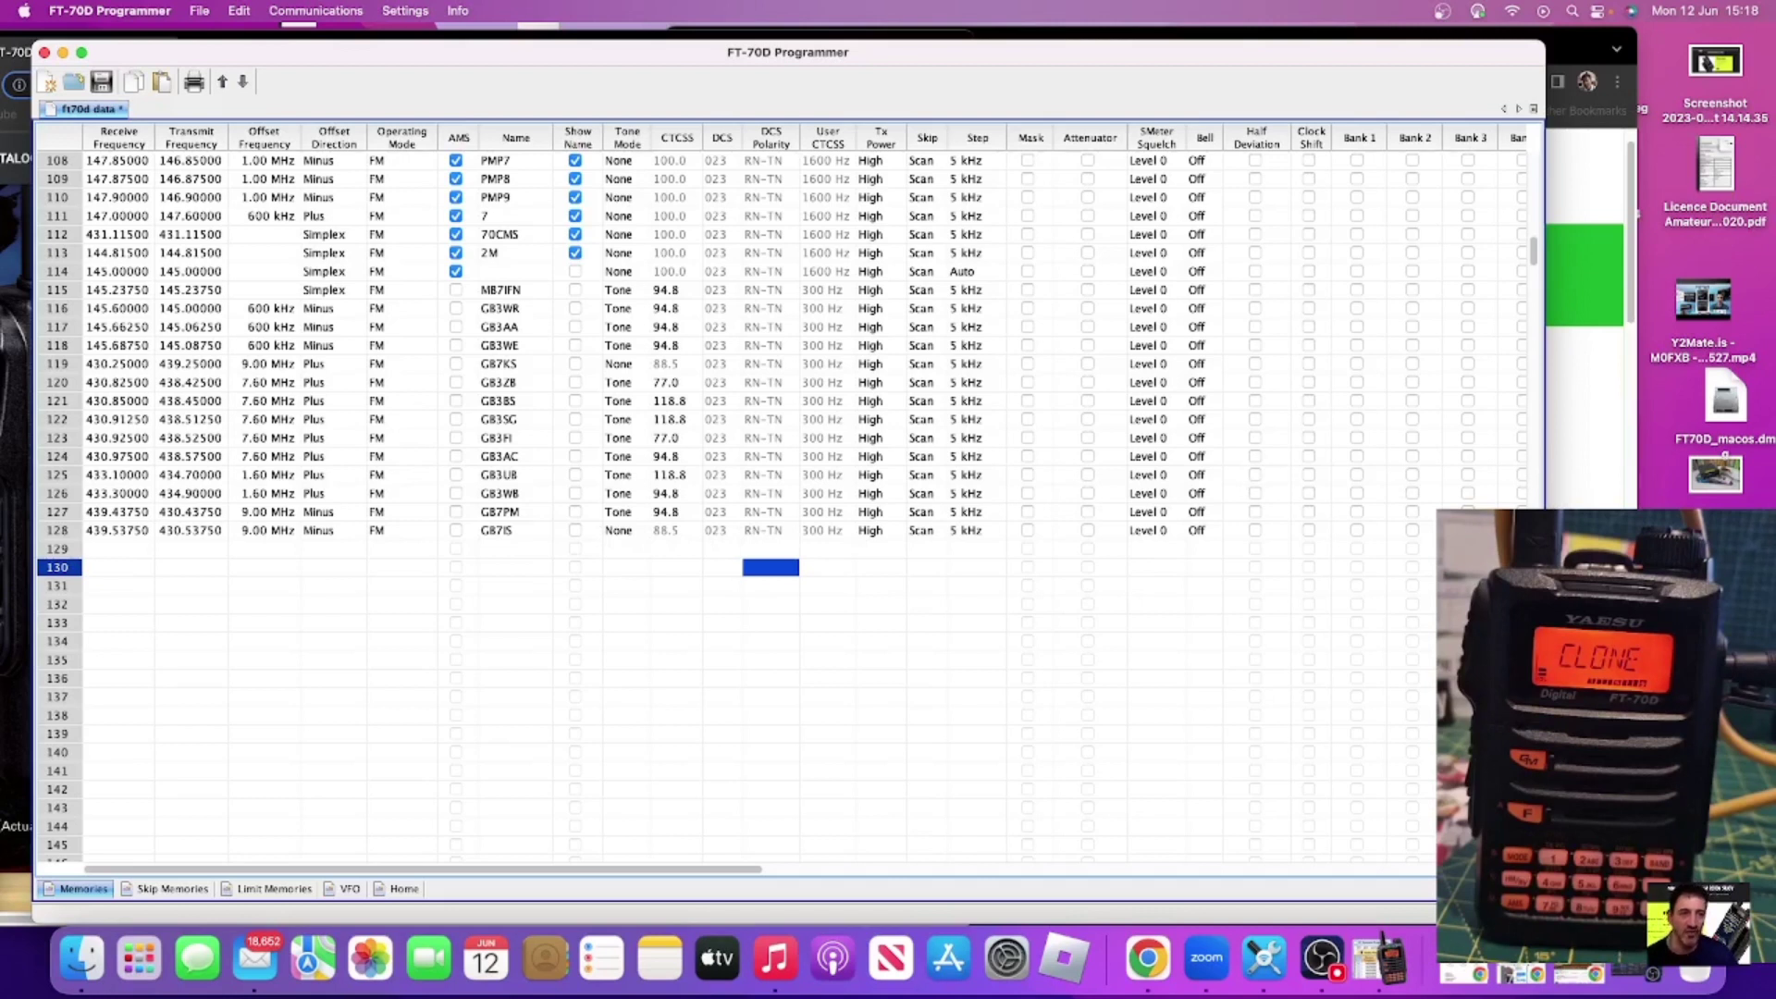
{"action": "left_click_drag", "start_coordinate": [1545, 370], "coordinate": [1775, 370]}
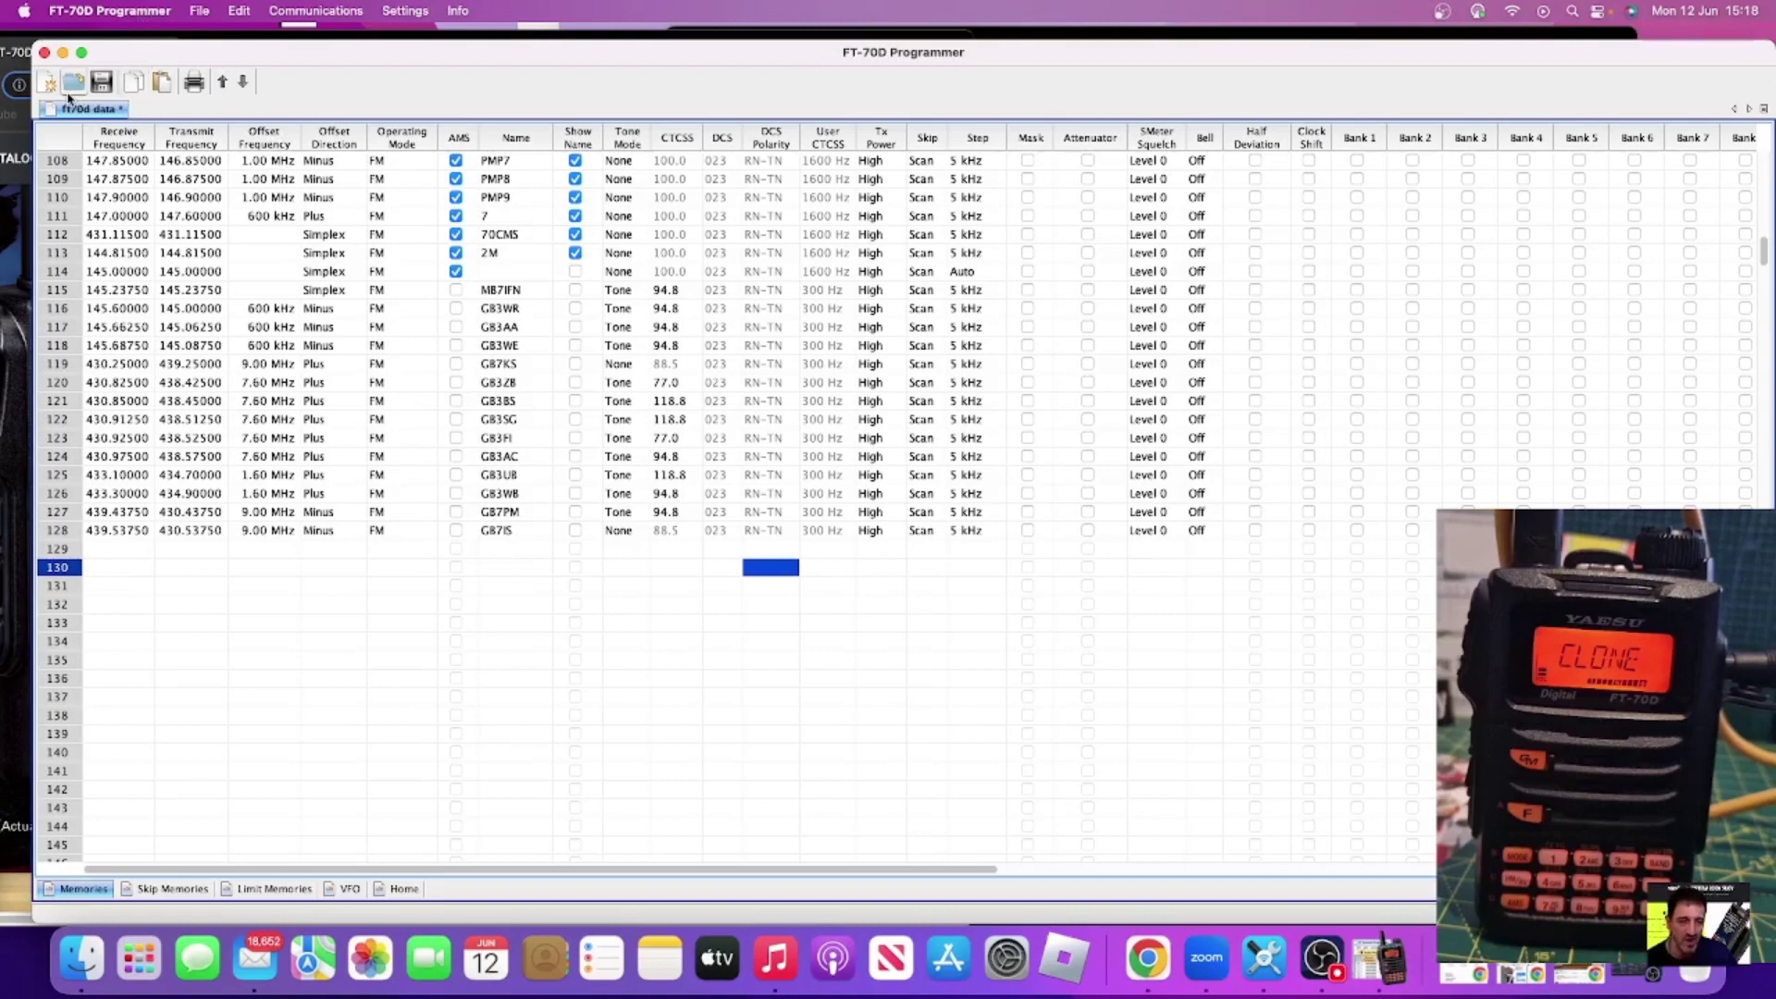
Run File > External Data > RepeaterBook Search for bristol, radius 25, on 2 m, 70 cm and 1.25 m.
{"action": "left_click", "coordinate": [197, 14]}
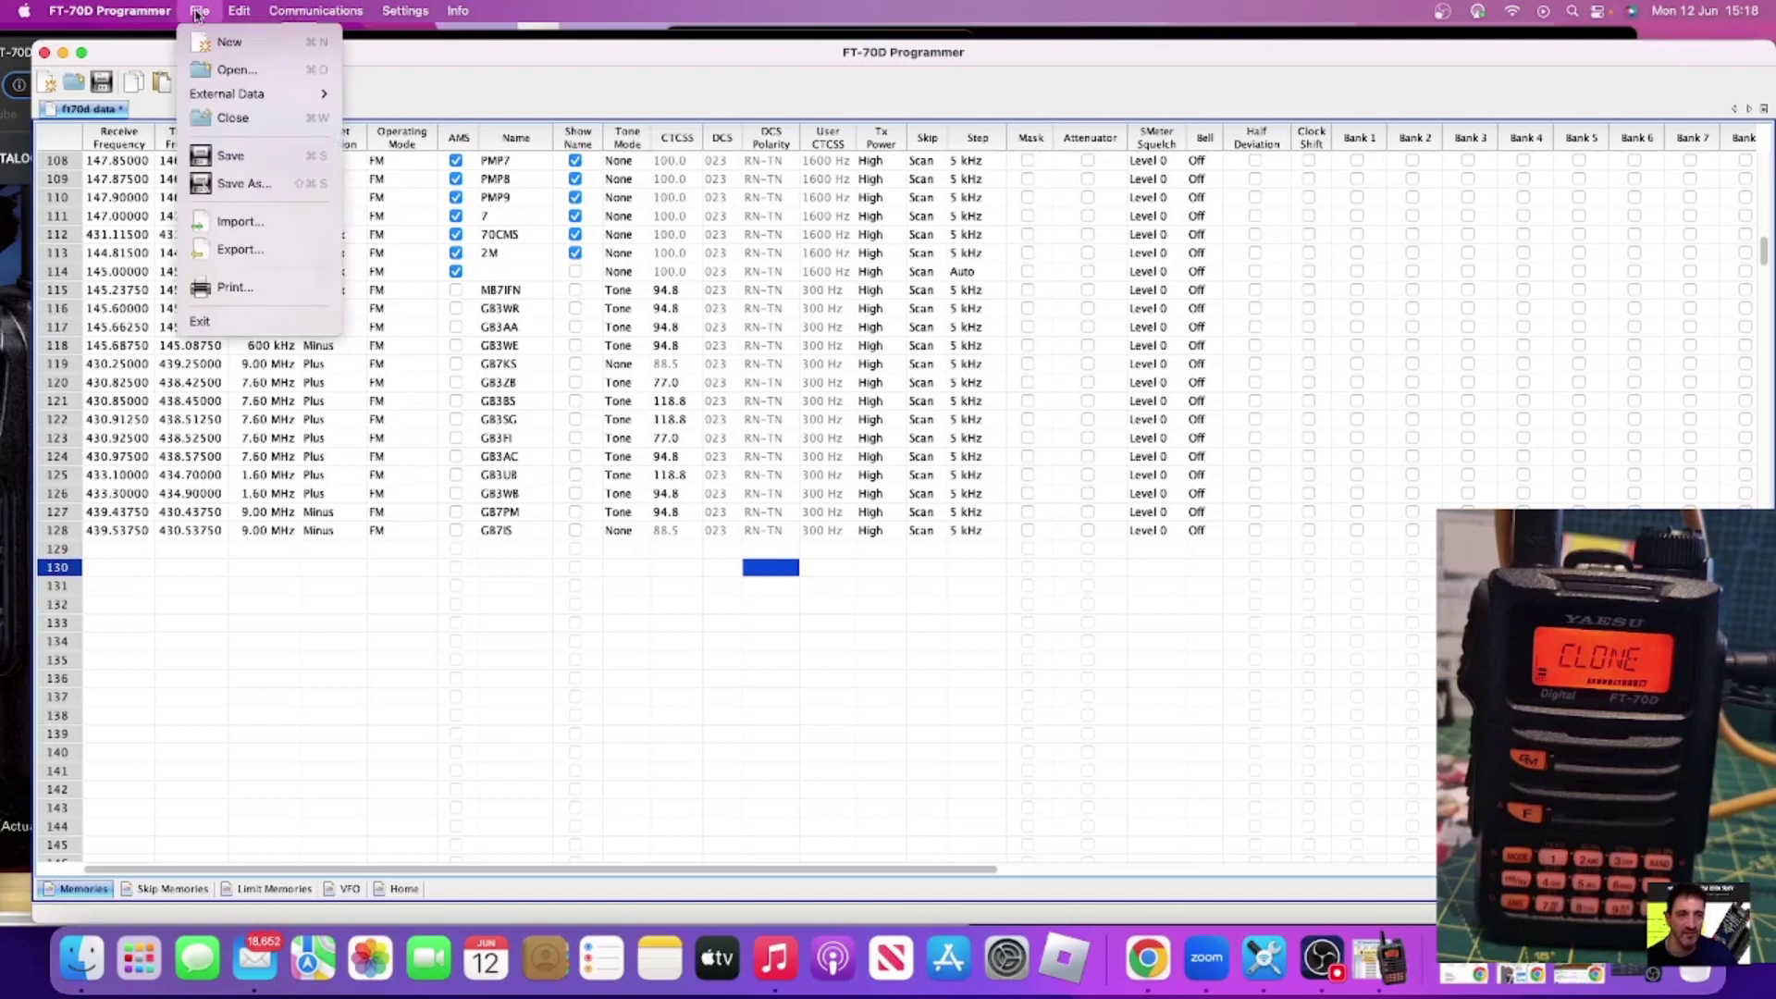
{"action": "left_click", "coordinate": [246, 96]}
{"action": "left_click", "coordinate": [238, 12]}
{"action": "mouse_move", "coordinate": [209, 13]}
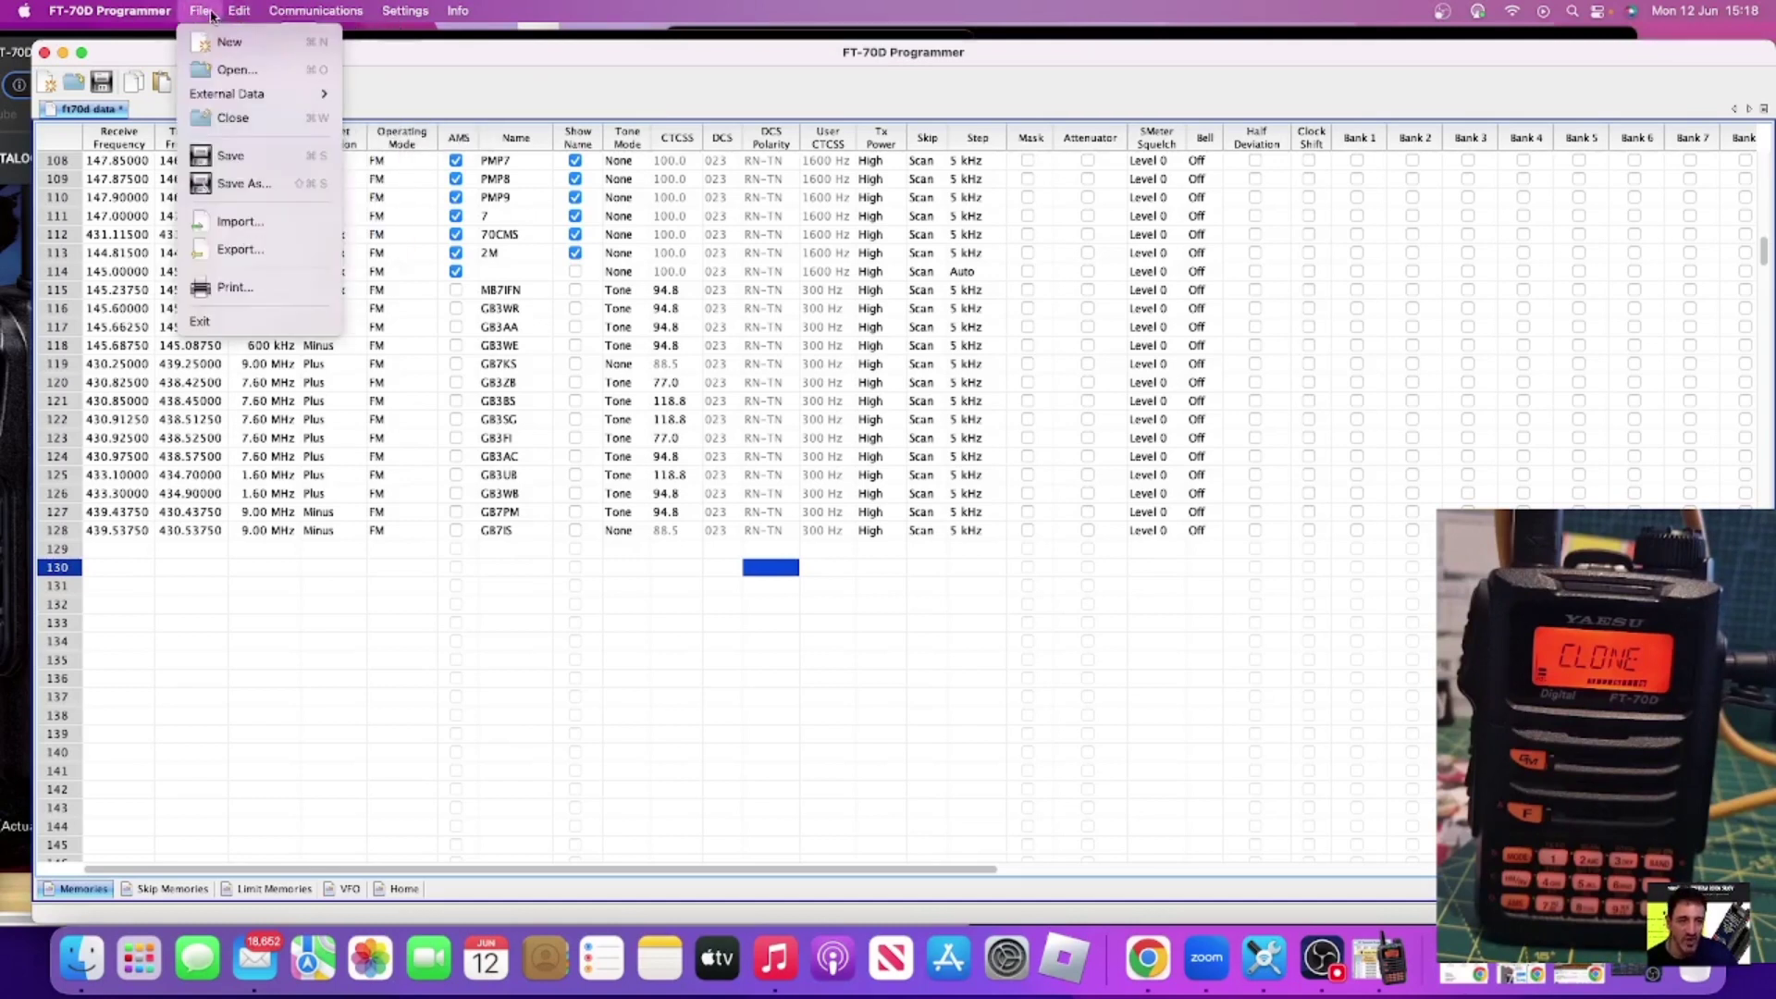
{"action": "left_click", "coordinate": [246, 93]}
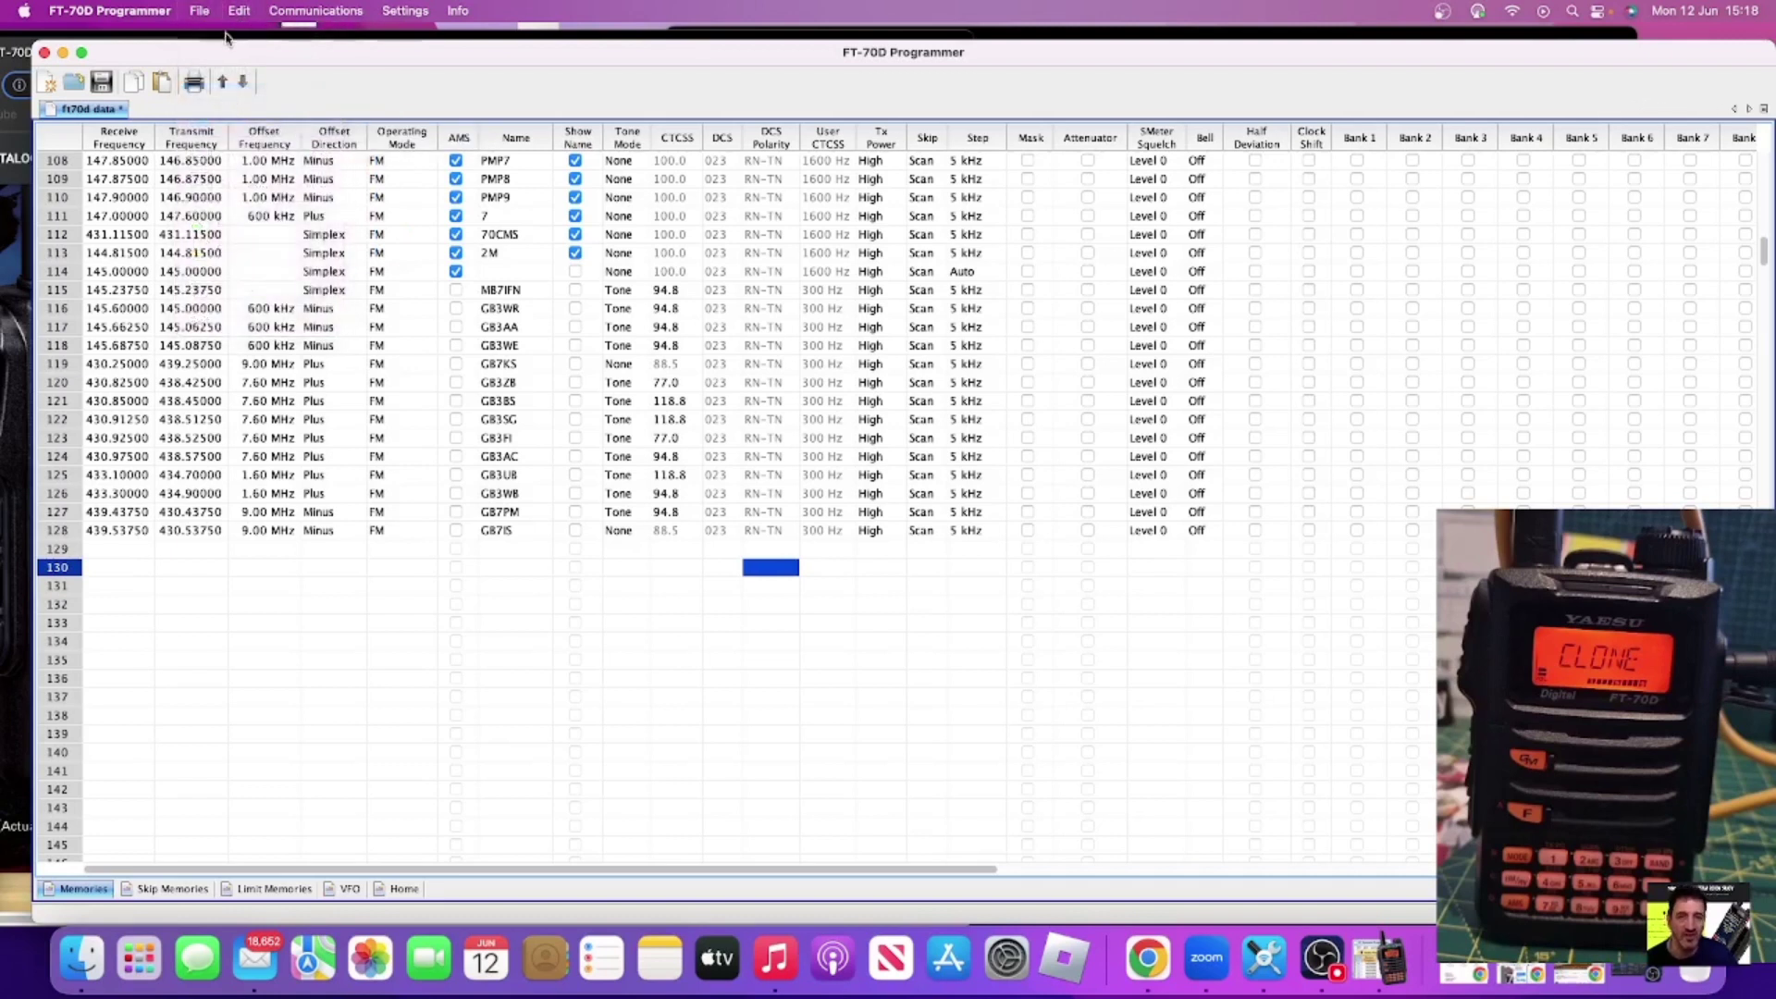
{"action": "left_click", "coordinate": [202, 14]}
{"action": "mouse_move", "coordinate": [222, 100]}
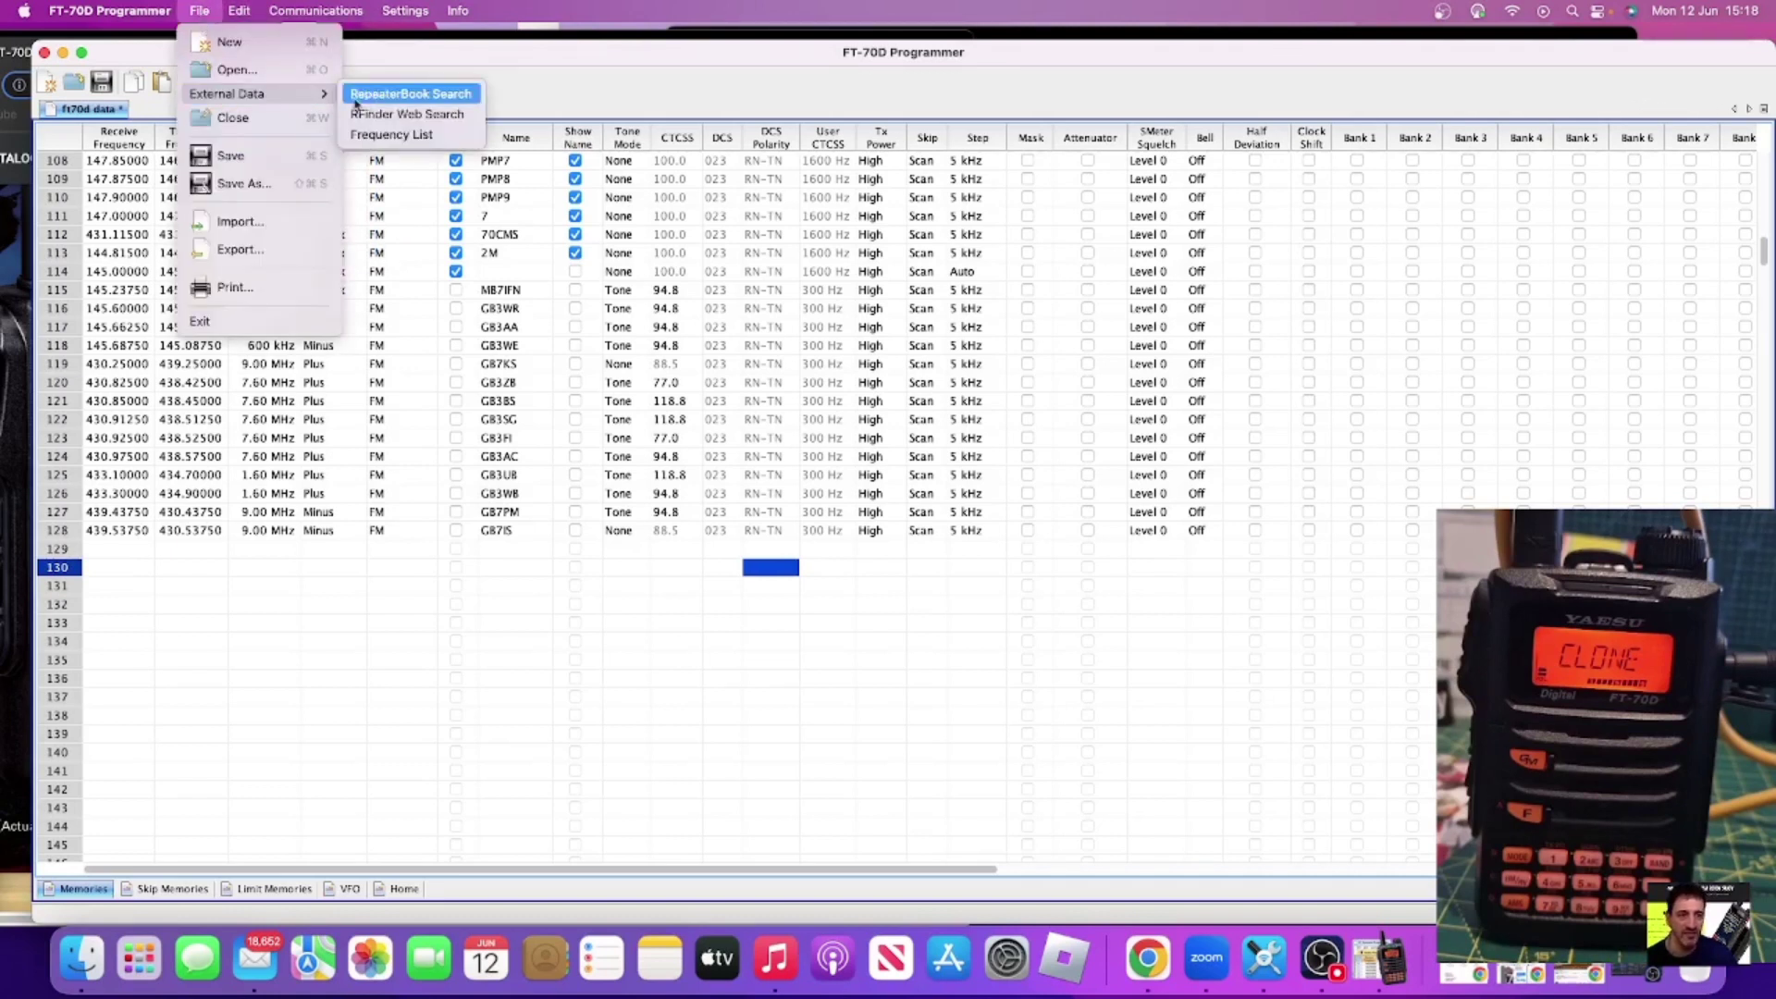
{"action": "left_click", "coordinate": [412, 94]}
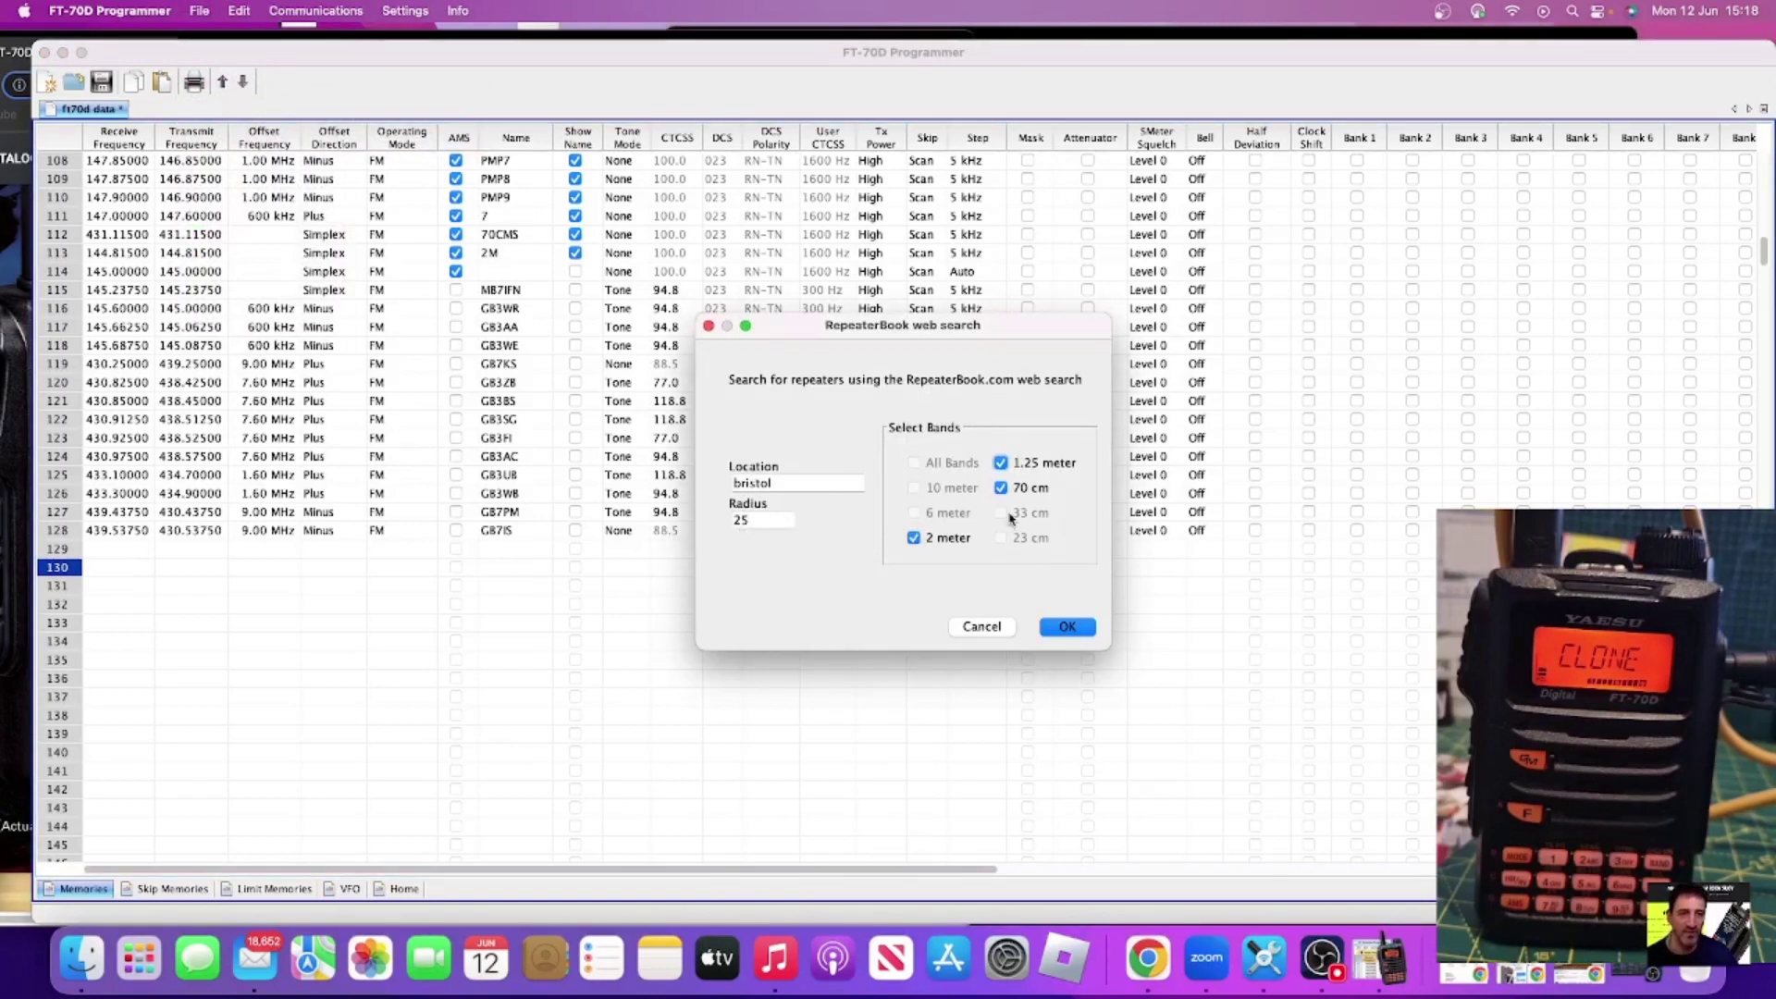
{"action": "left_click", "coordinate": [1064, 631]}
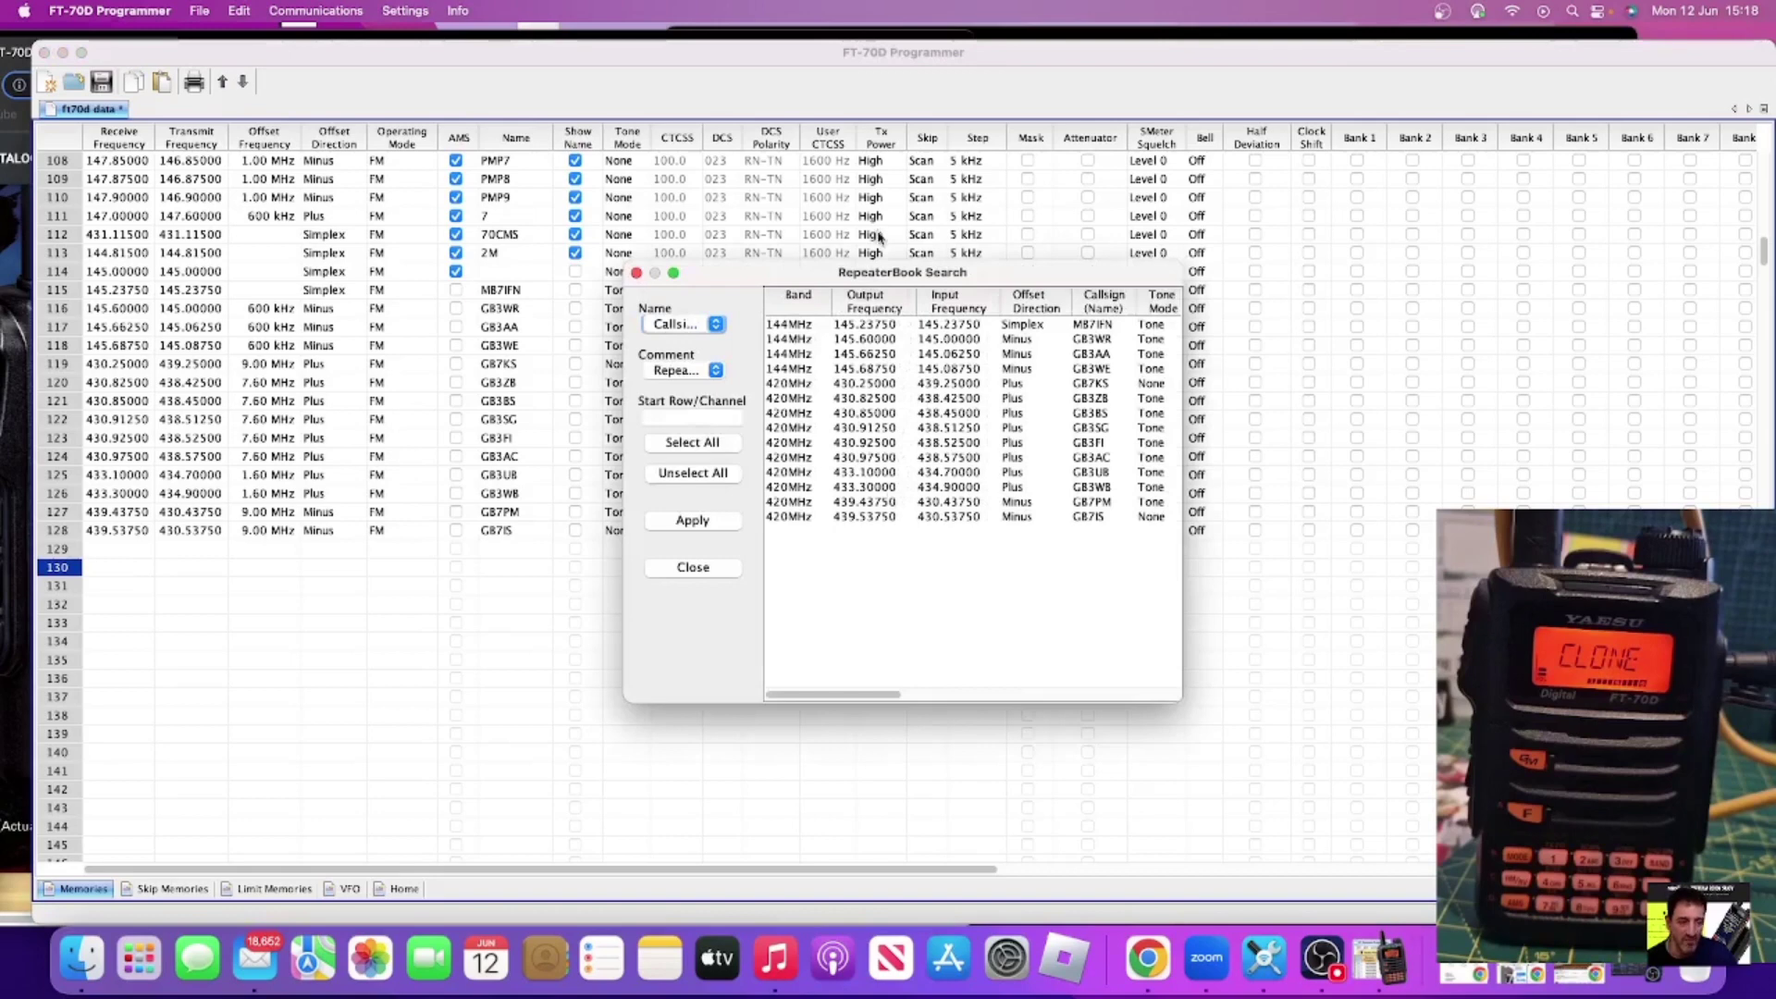
Import all 14 found repeaters starting at channel 129 with Select All and Apply.
{"action": "left_click_drag", "start_coordinate": [1076, 273], "coordinate": [961, 264]}
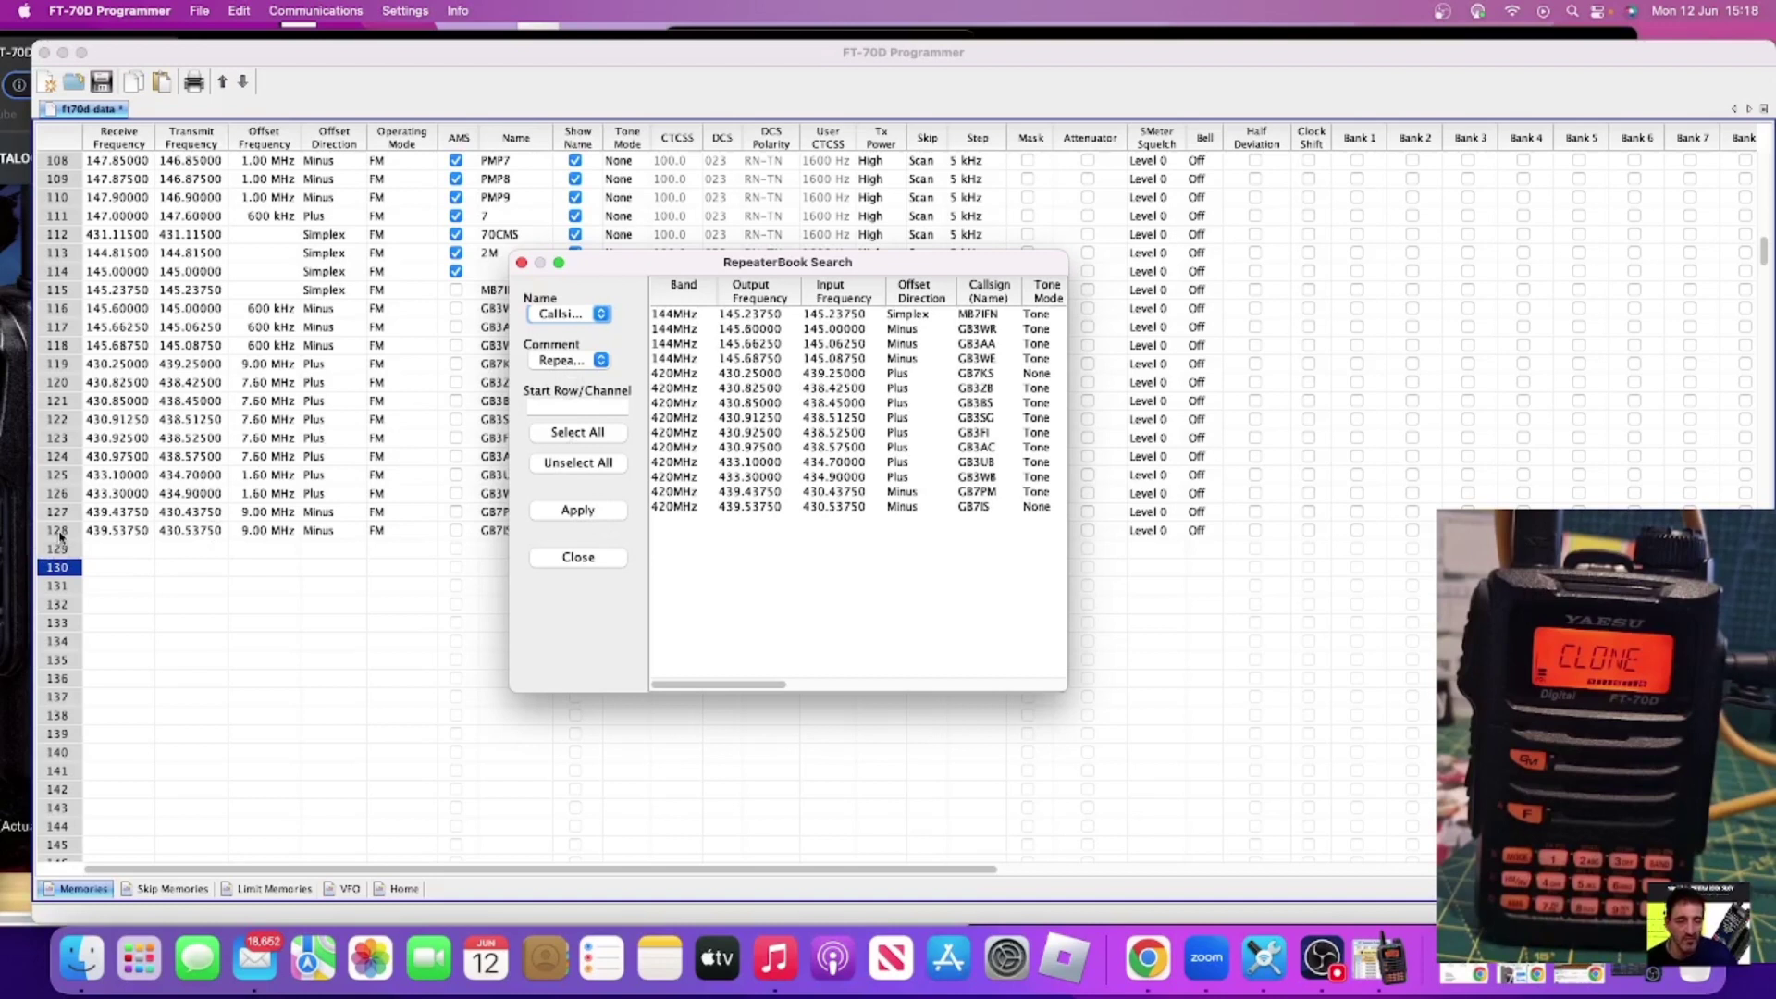
{"action": "left_click", "coordinate": [561, 407]}
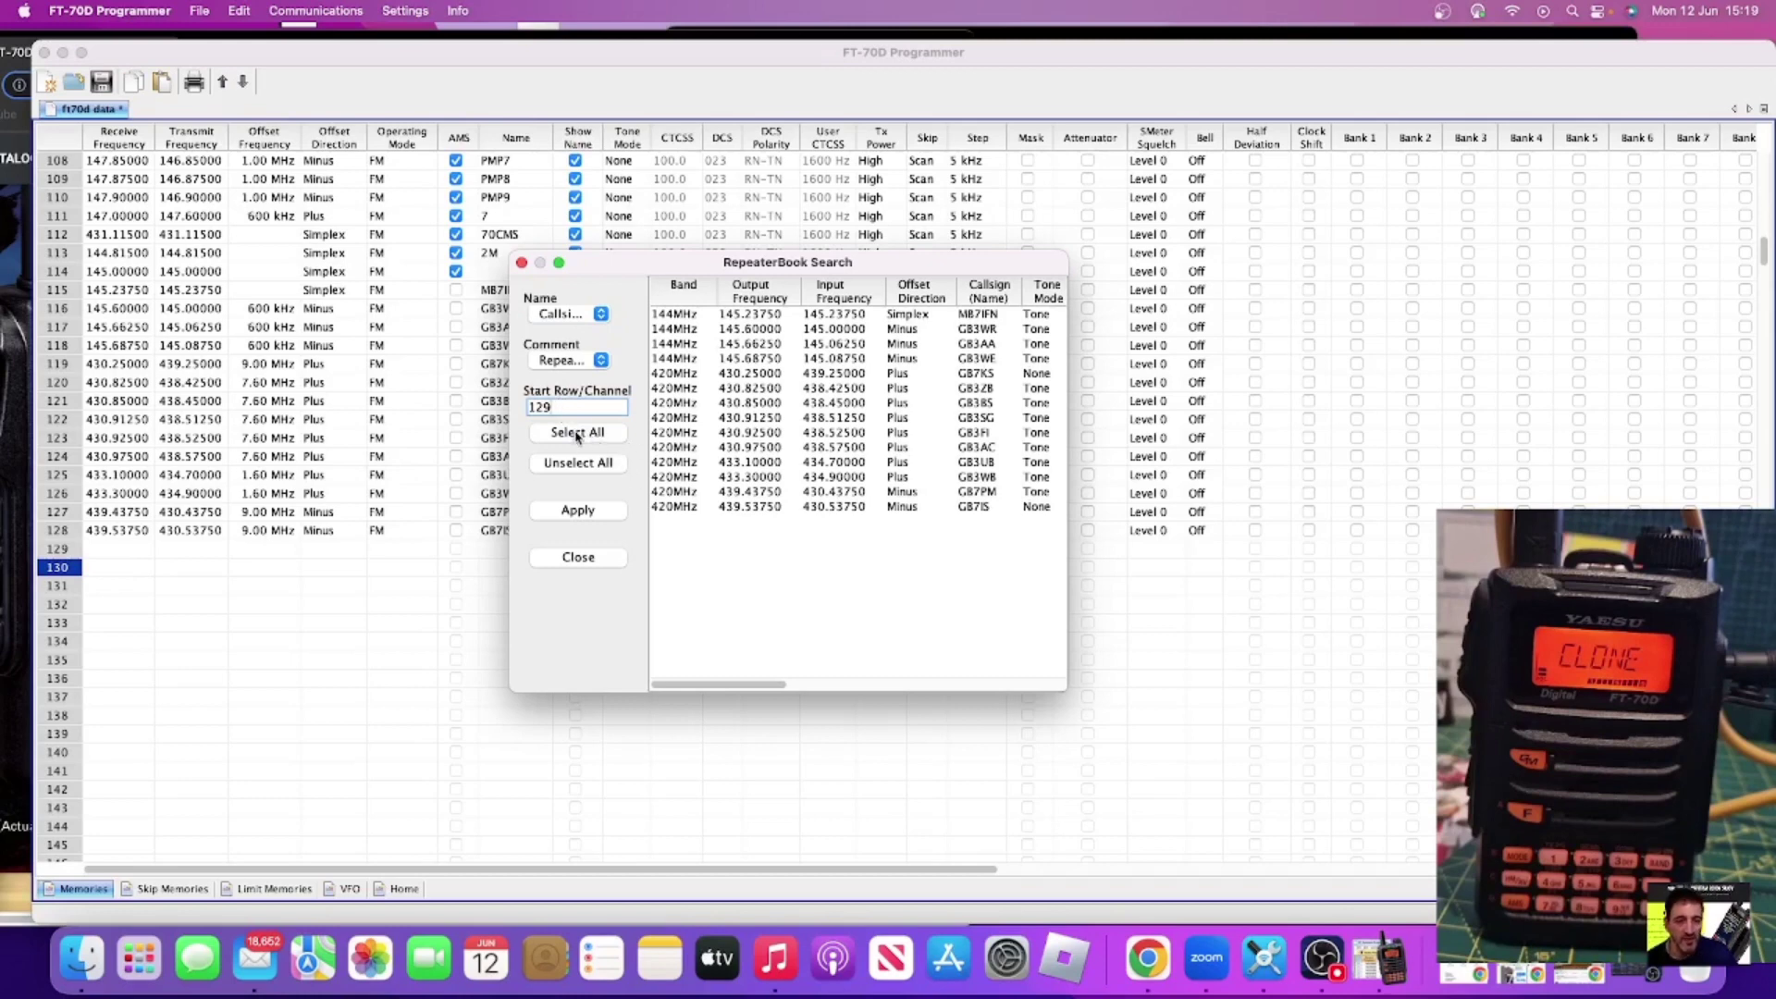
{"action": "left_click", "coordinate": [577, 433]}
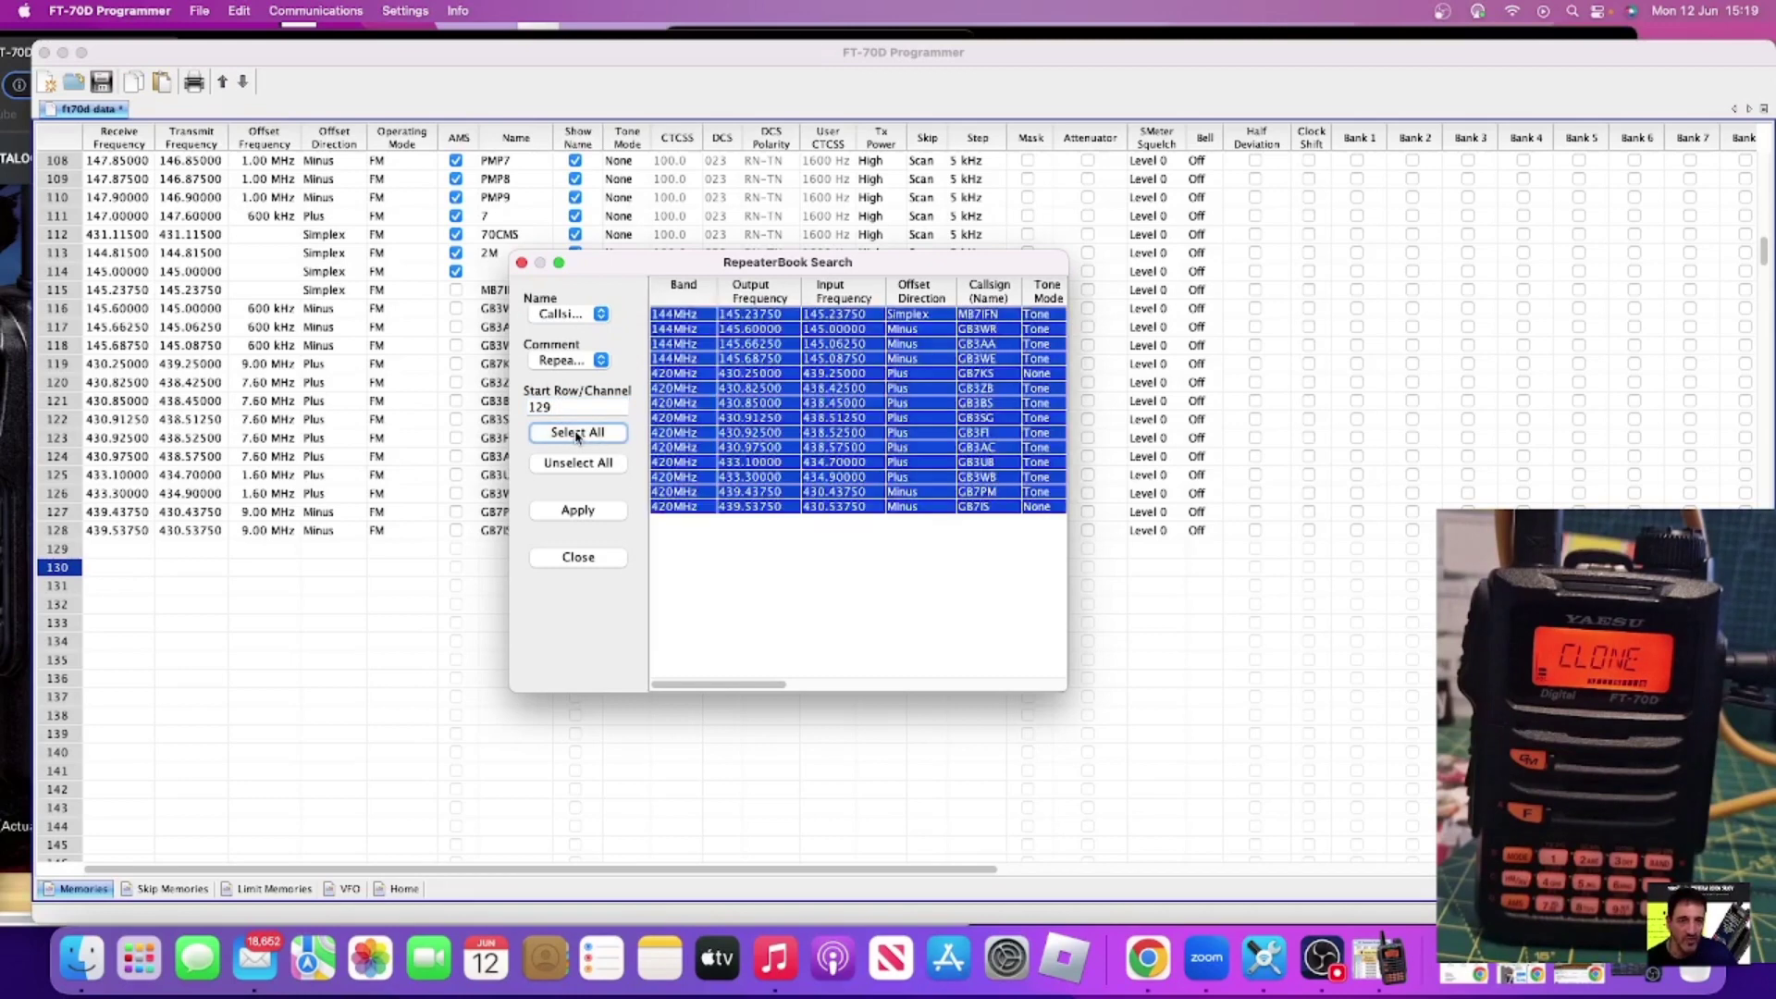
{"action": "left_click", "coordinate": [577, 510]}
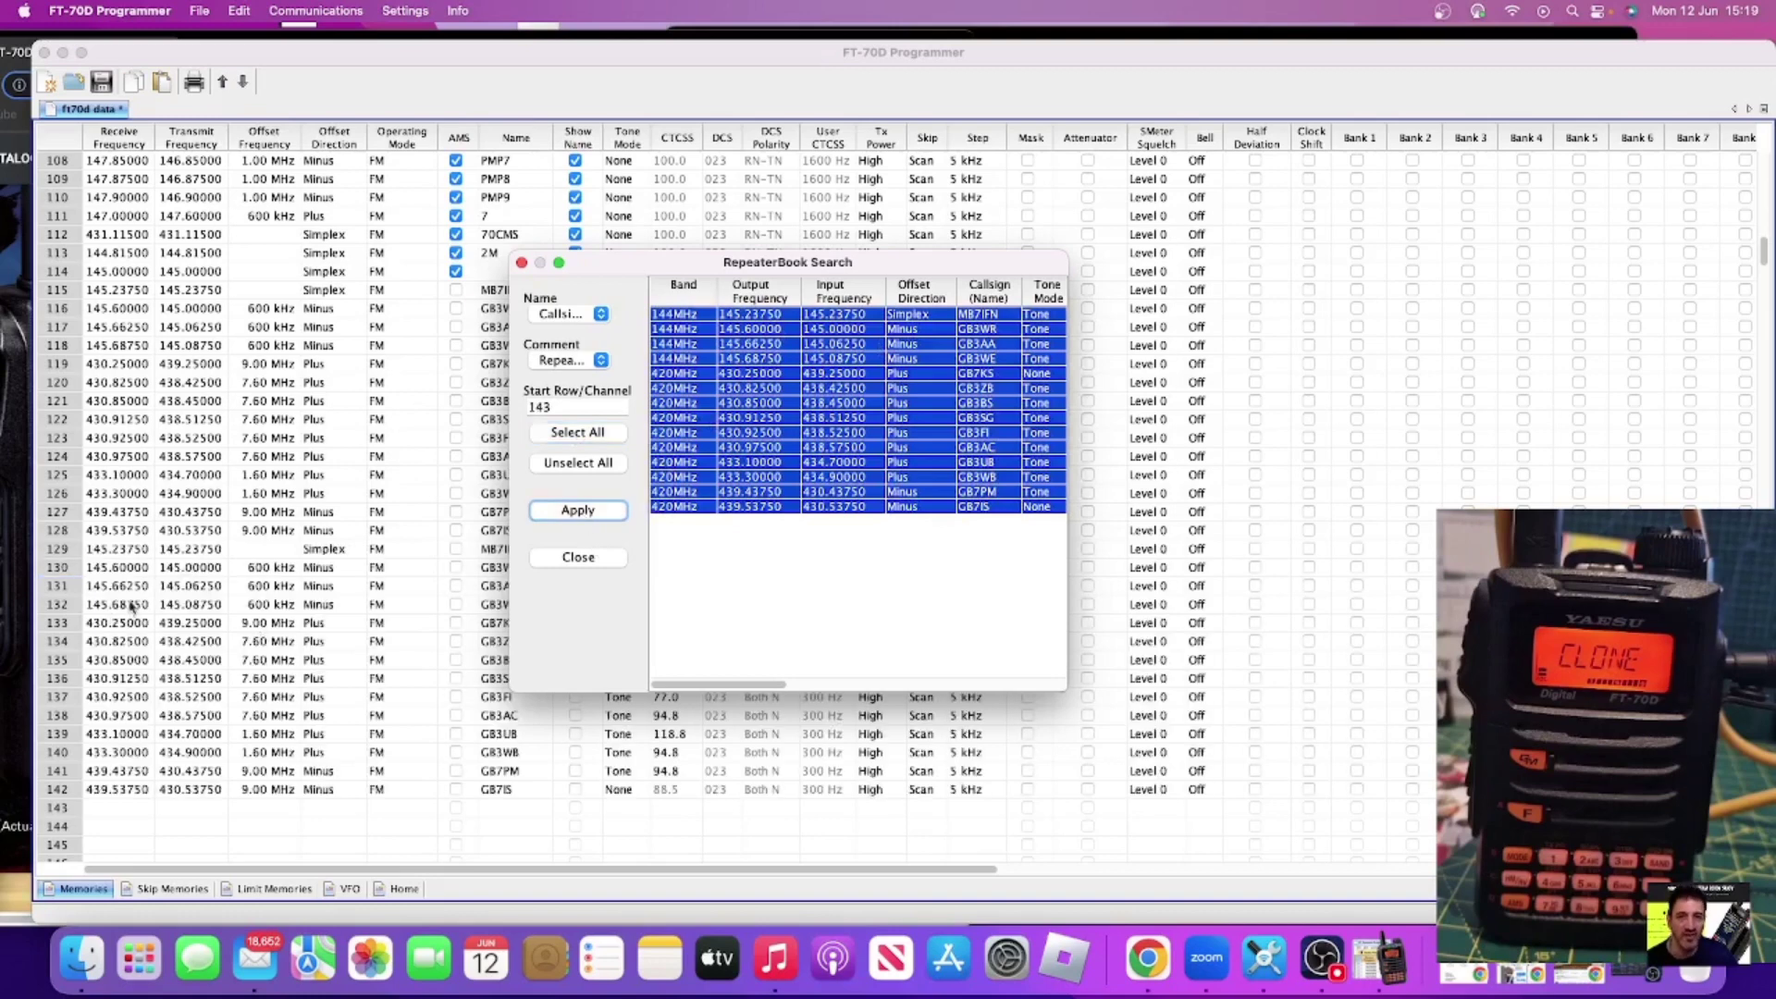
{"action": "left_click_drag", "start_coordinate": [933, 272], "coordinate": [1199, 273]}
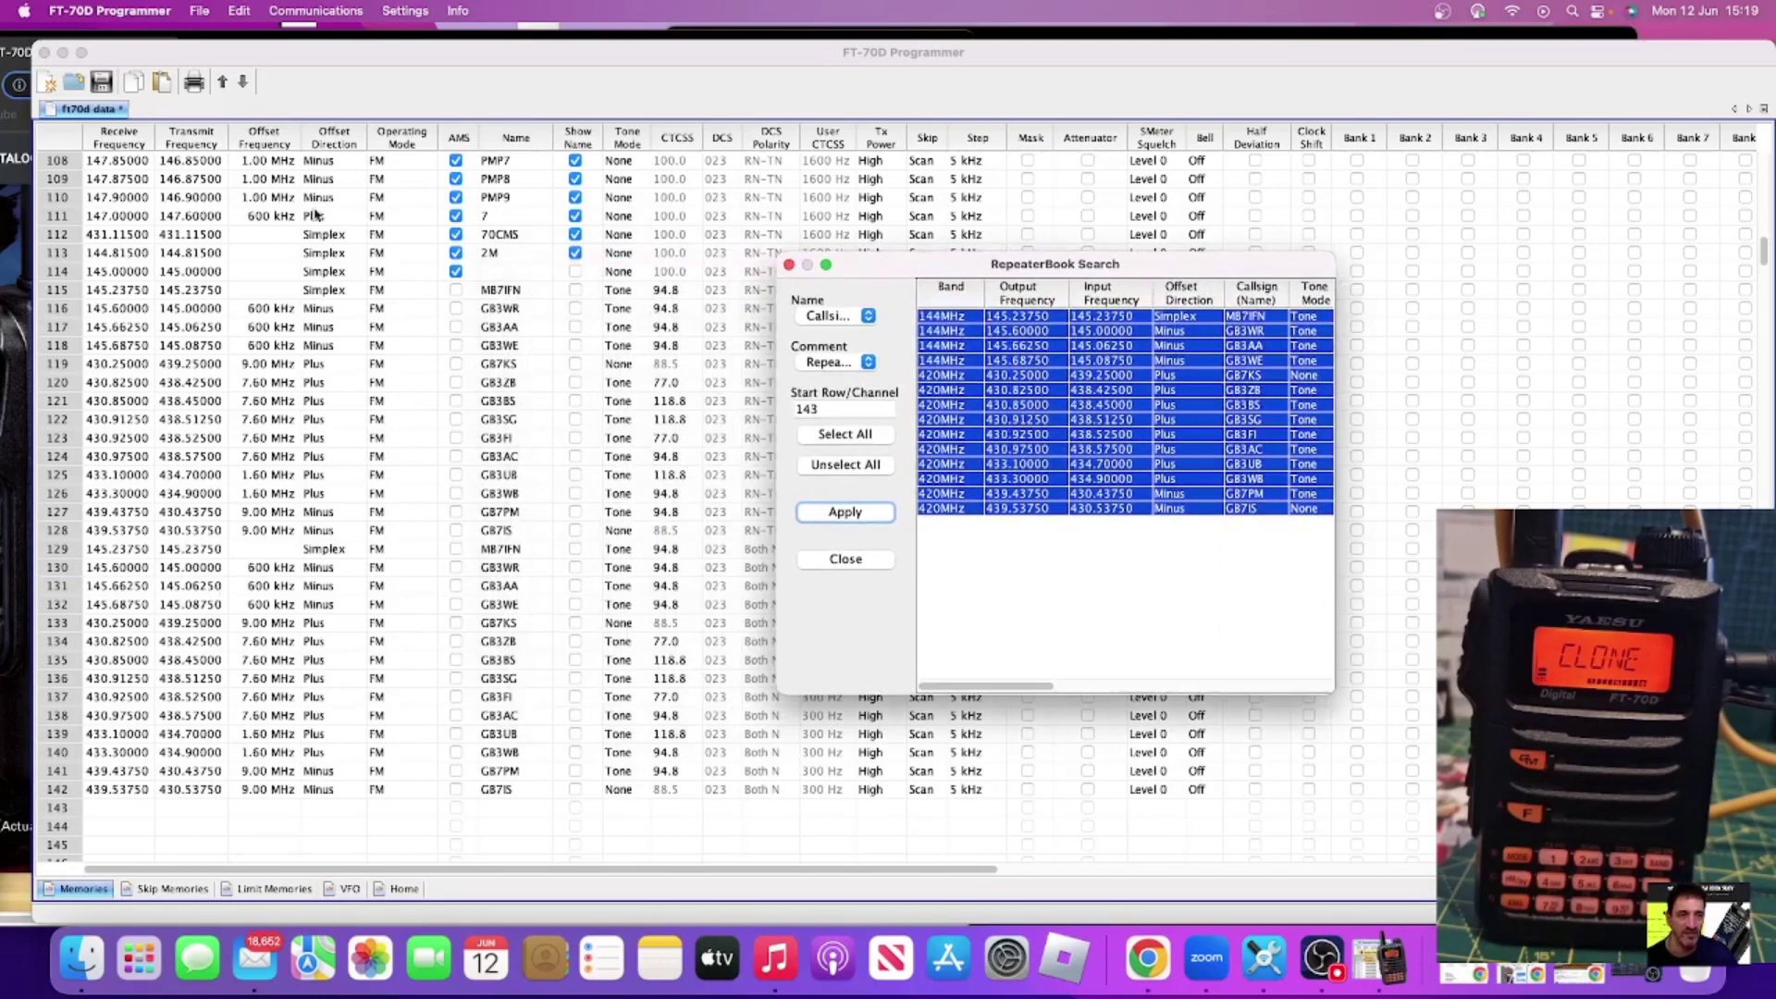
Move channel 142 (GB7IS) up one place so it sits above GB7PM with Edit > Move Up.
{"action": "left_click", "coordinate": [198, 13]}
{"action": "mouse_move", "coordinate": [246, 13]}
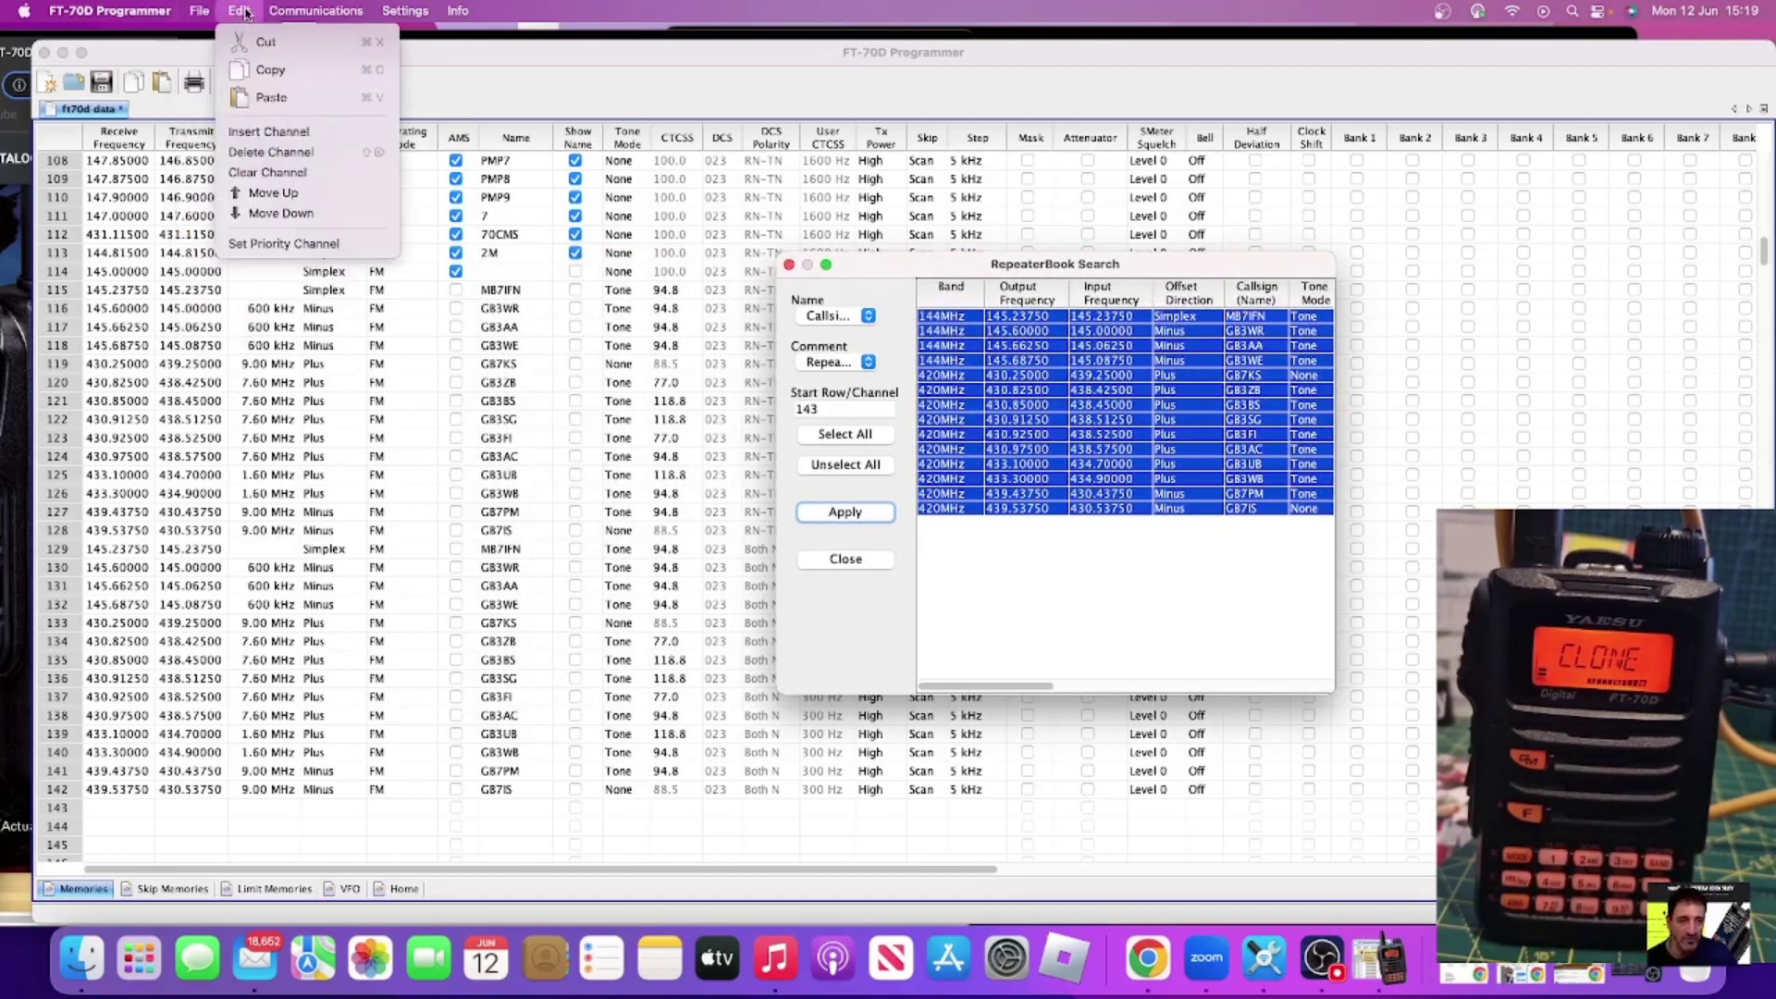
{"action": "left_click", "coordinate": [195, 788]}
{"action": "double_click", "coordinate": [192, 789]}
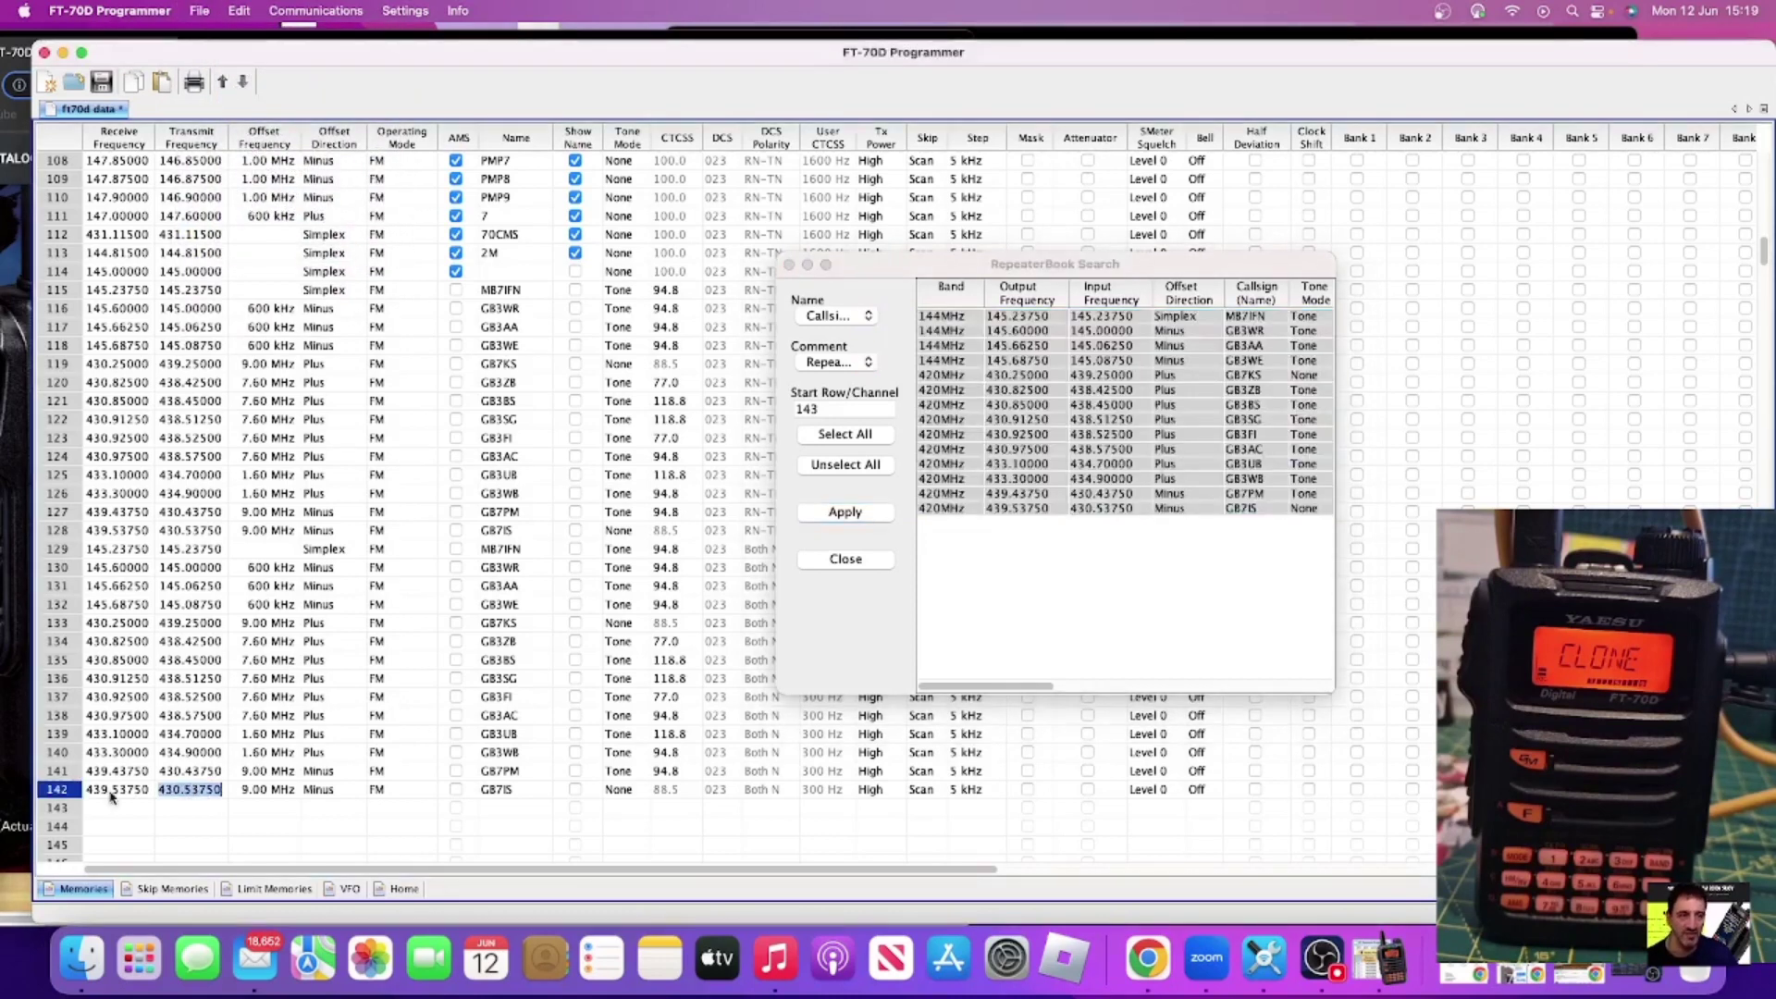
{"action": "left_click", "coordinate": [59, 794]}
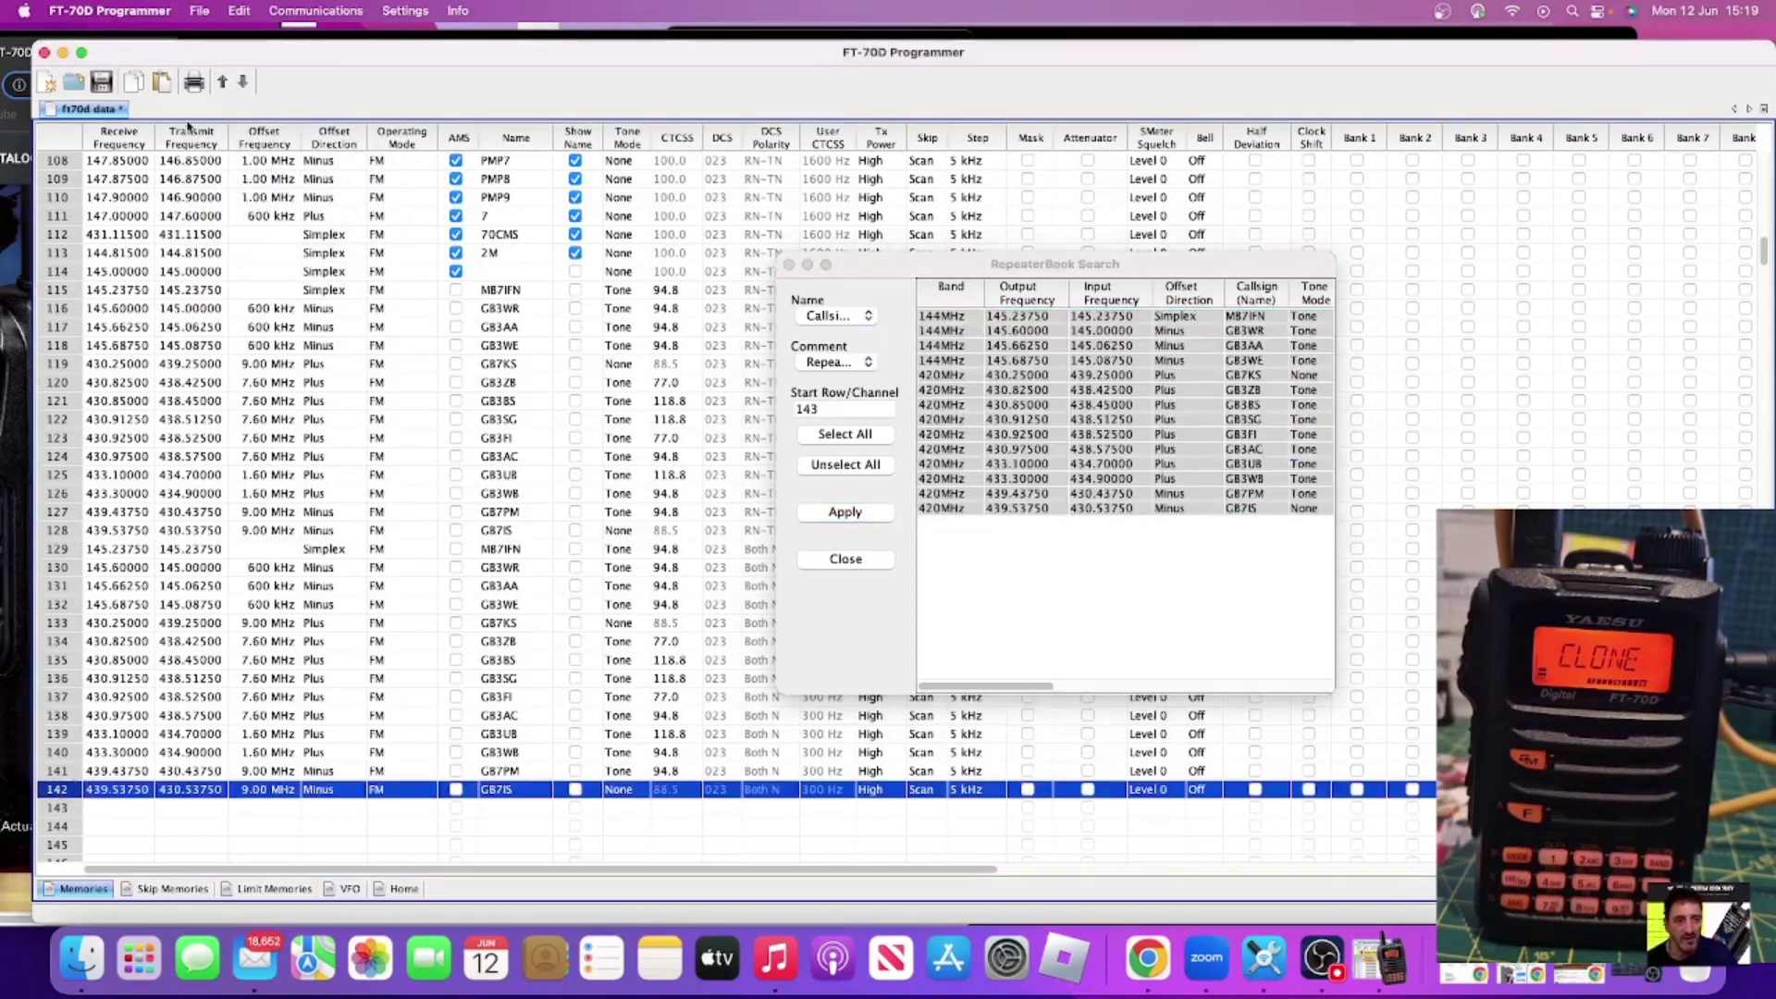
{"action": "left_click", "coordinate": [236, 12]}
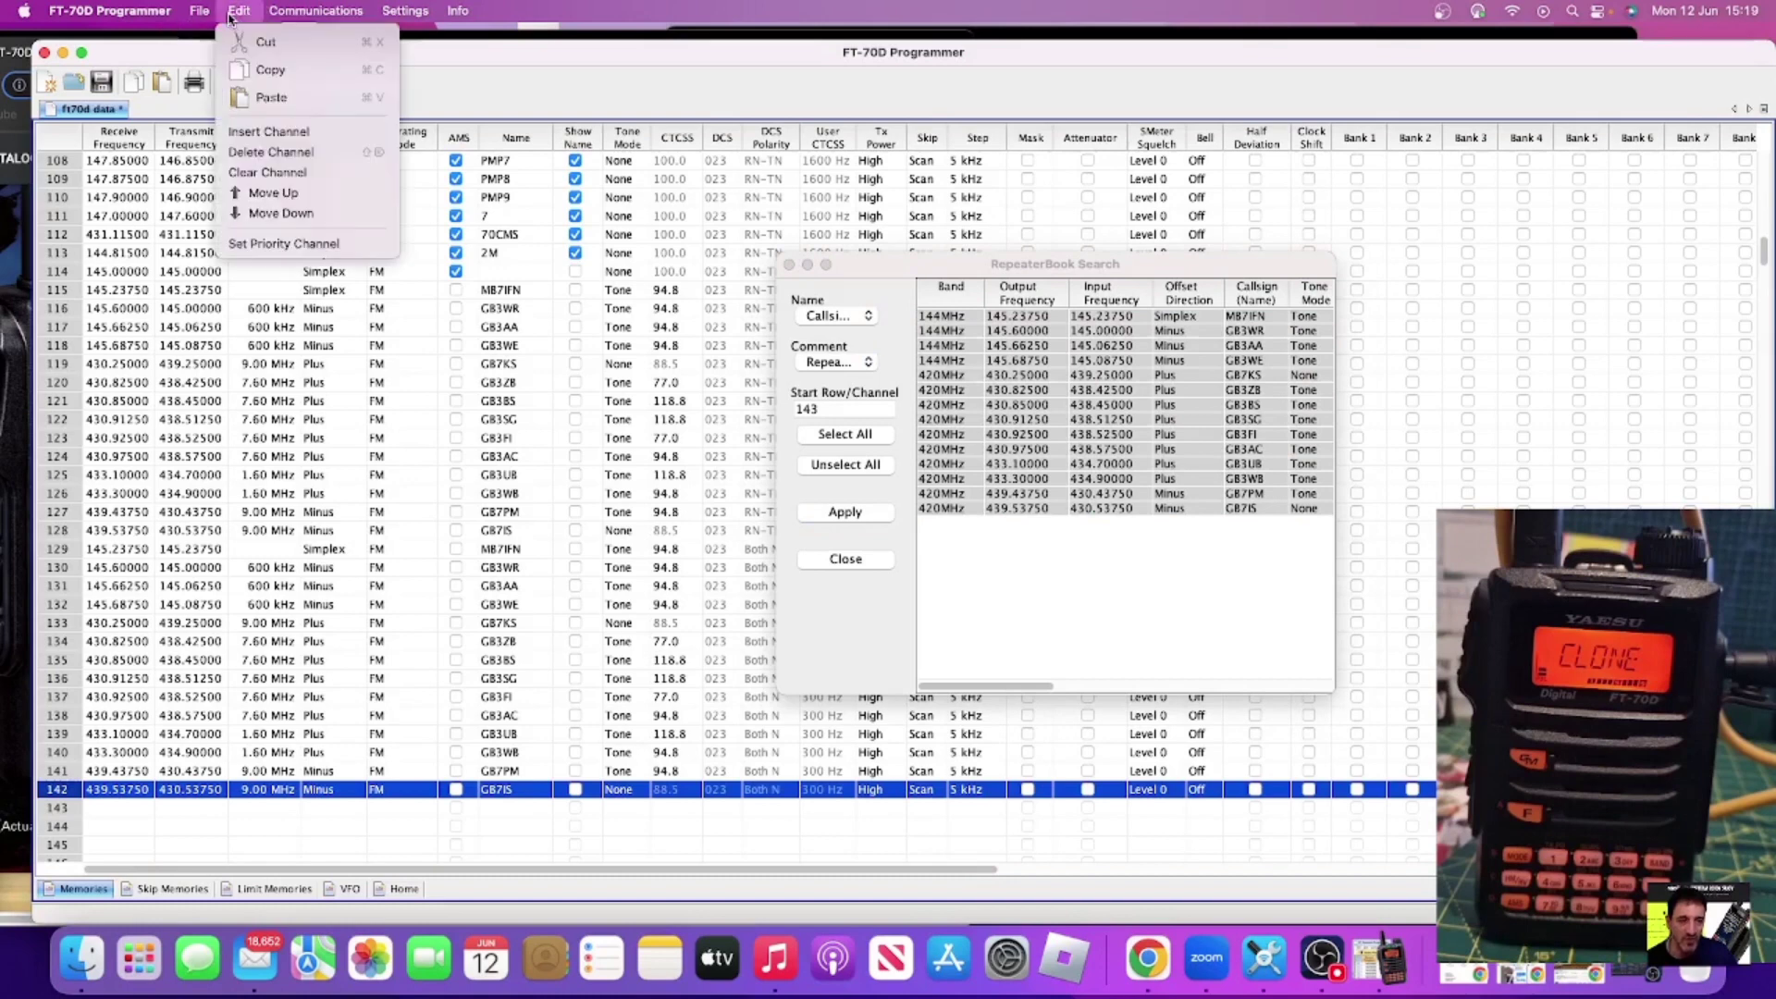
{"action": "left_click", "coordinate": [274, 193]}
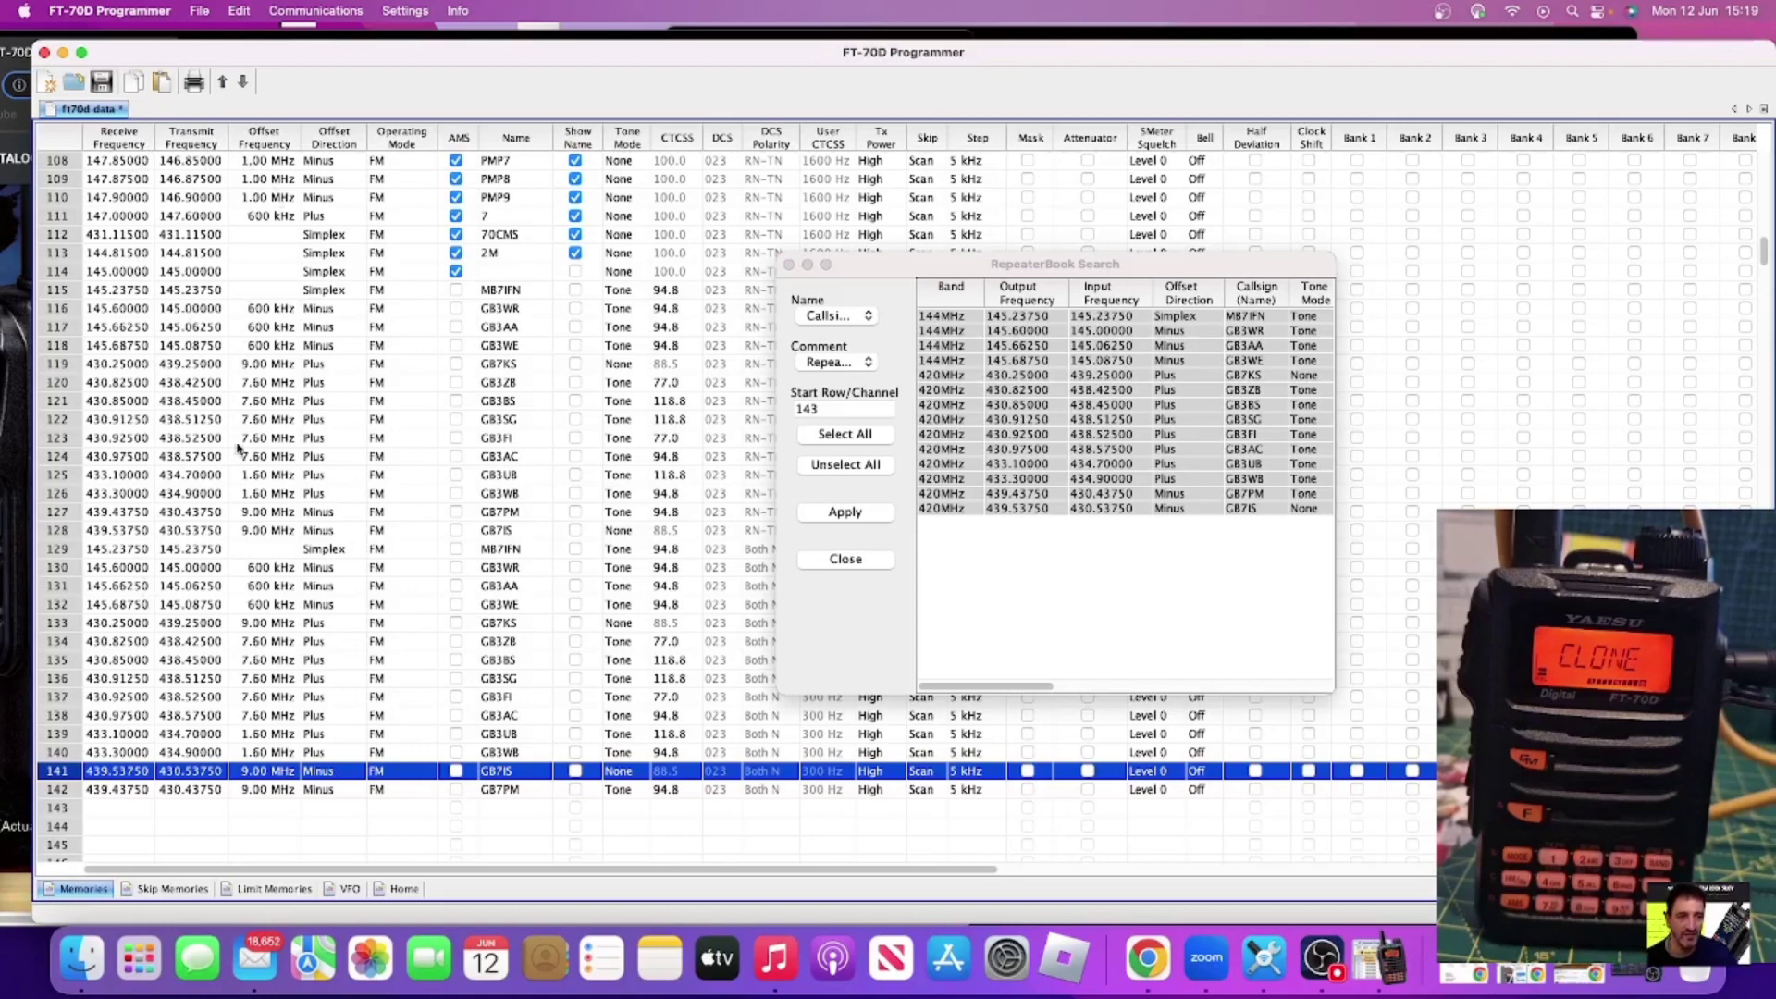
Close the RepeaterBook search results and scroll back over the memory table.
{"action": "left_click", "coordinate": [846, 561]}
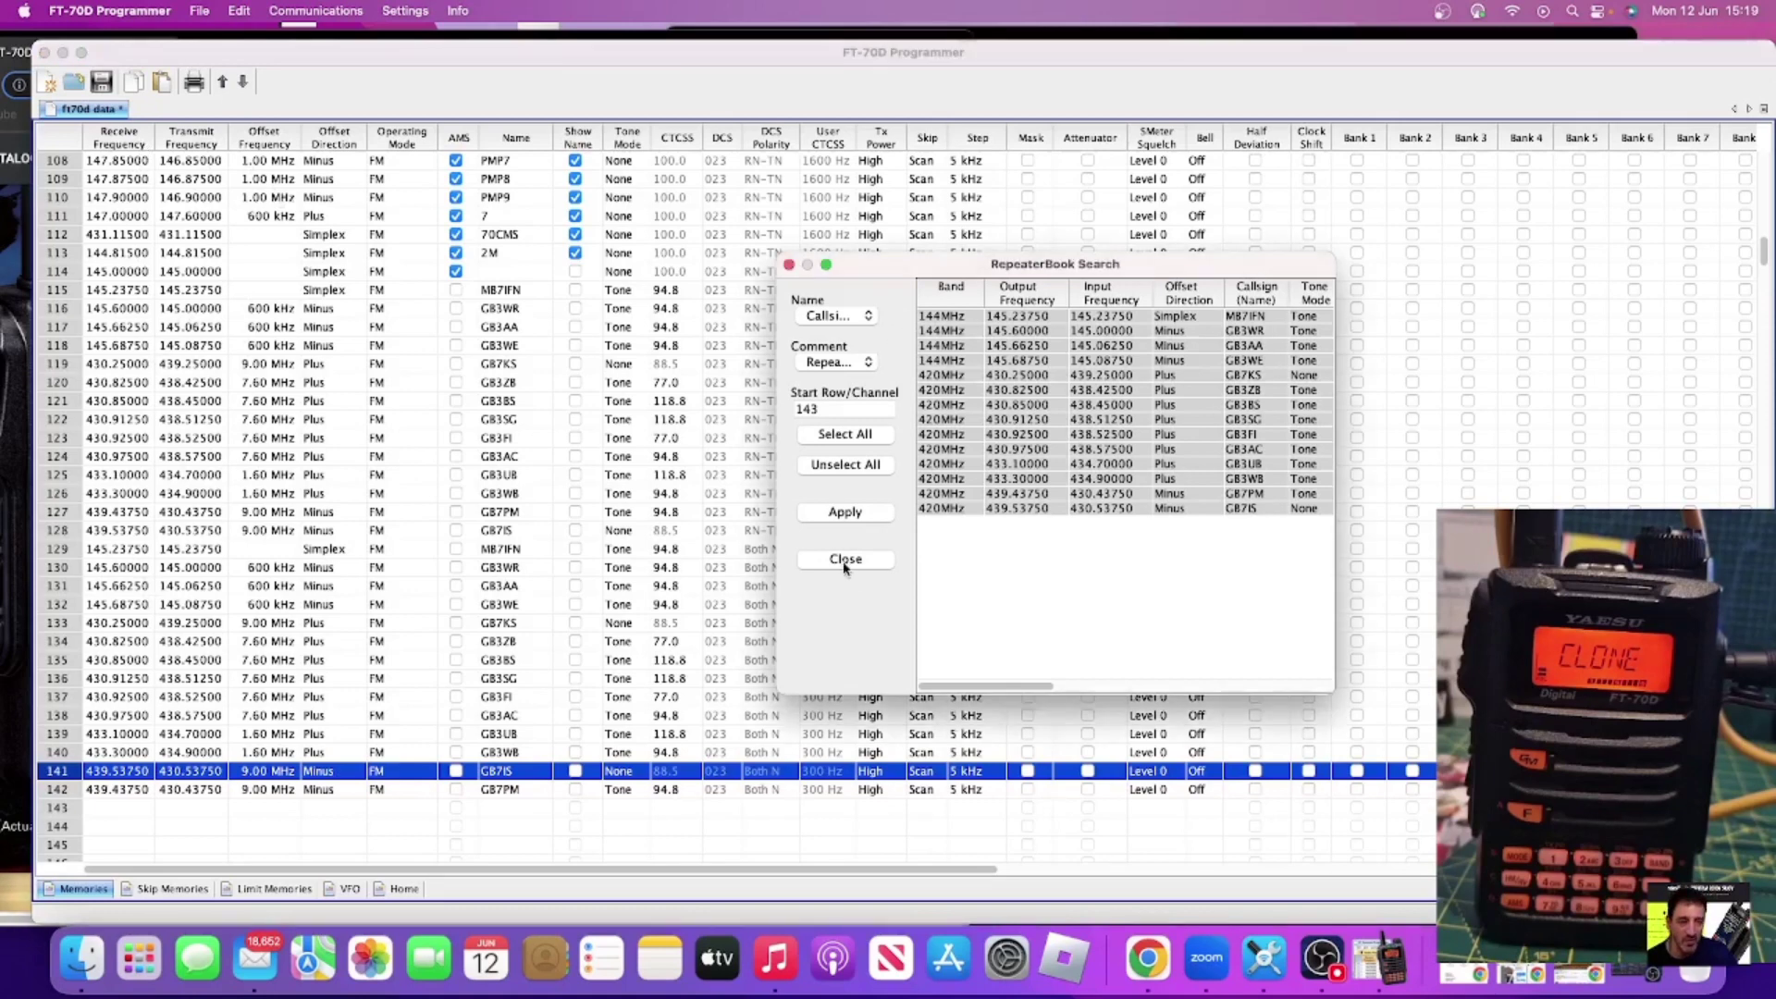
{"action": "scroll", "coordinate": [444, 583], "scroll_direction": "down", "scroll_amount": 5}
{"action": "scroll", "coordinate": [464, 546], "scroll_direction": "up", "scroll_amount": 10}
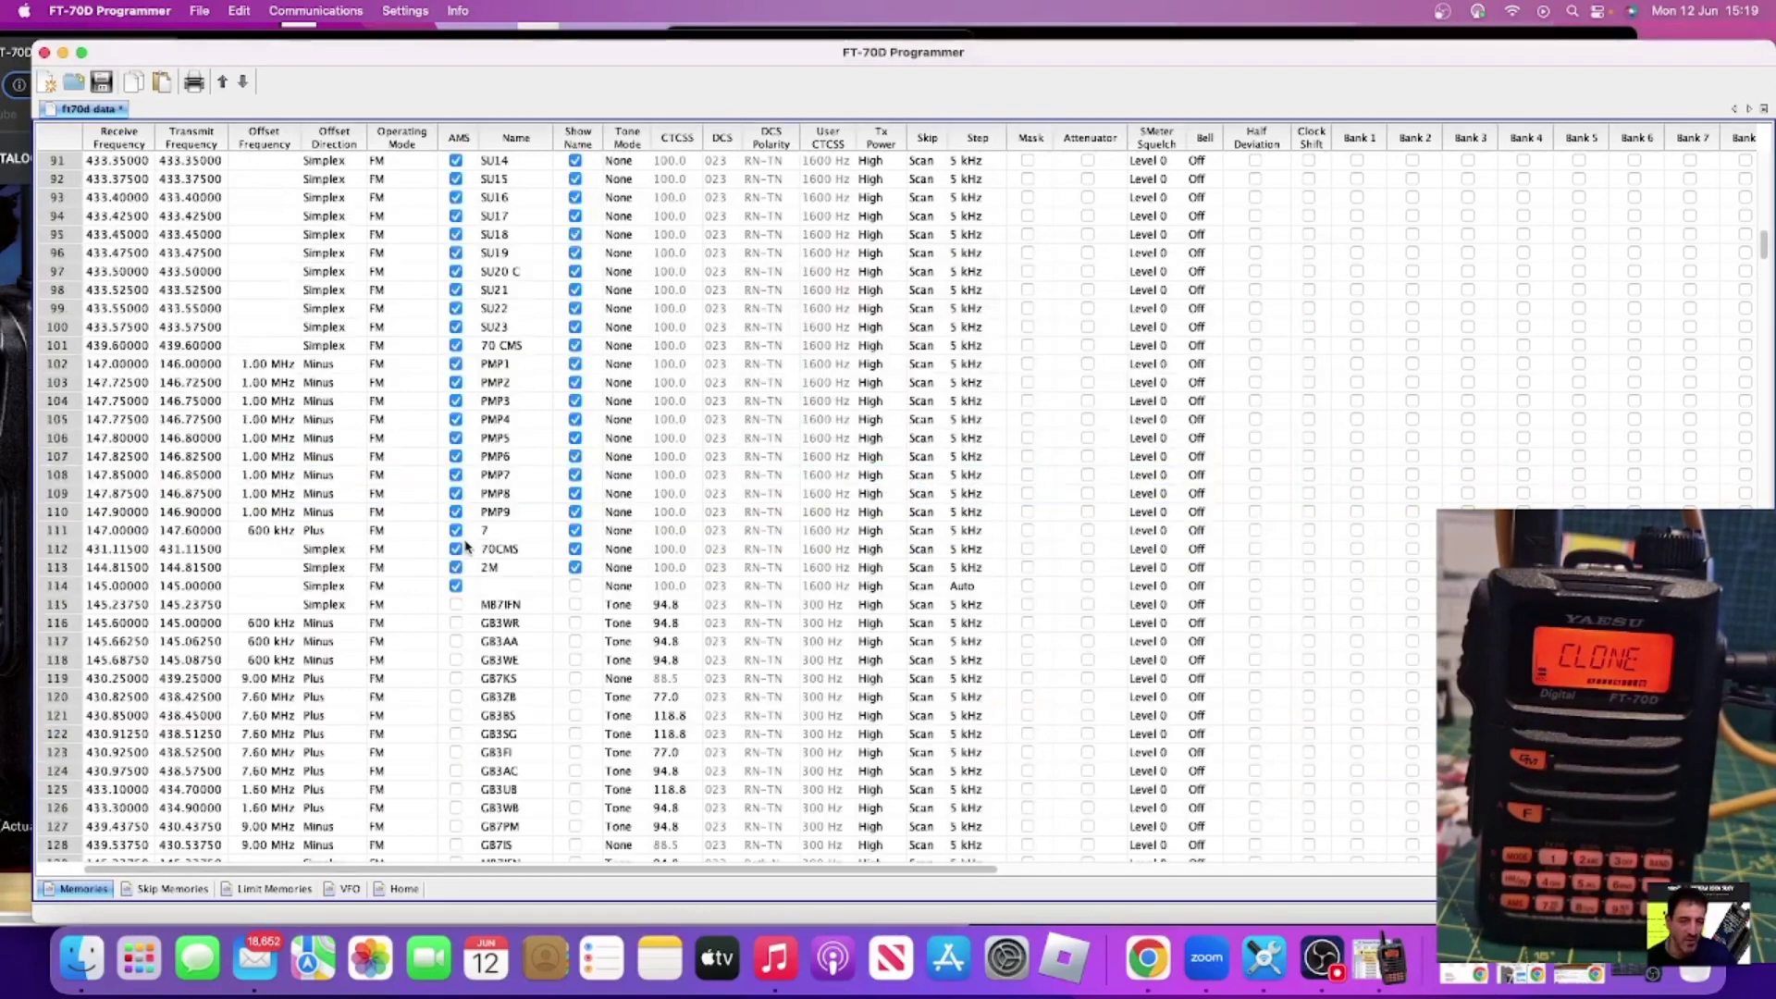
{"action": "scroll", "coordinate": [369, 388], "scroll_direction": "down", "scroll_amount": 1}
{"action": "scroll", "coordinate": [375, 342], "scroll_direction": "down", "scroll_amount": 1}
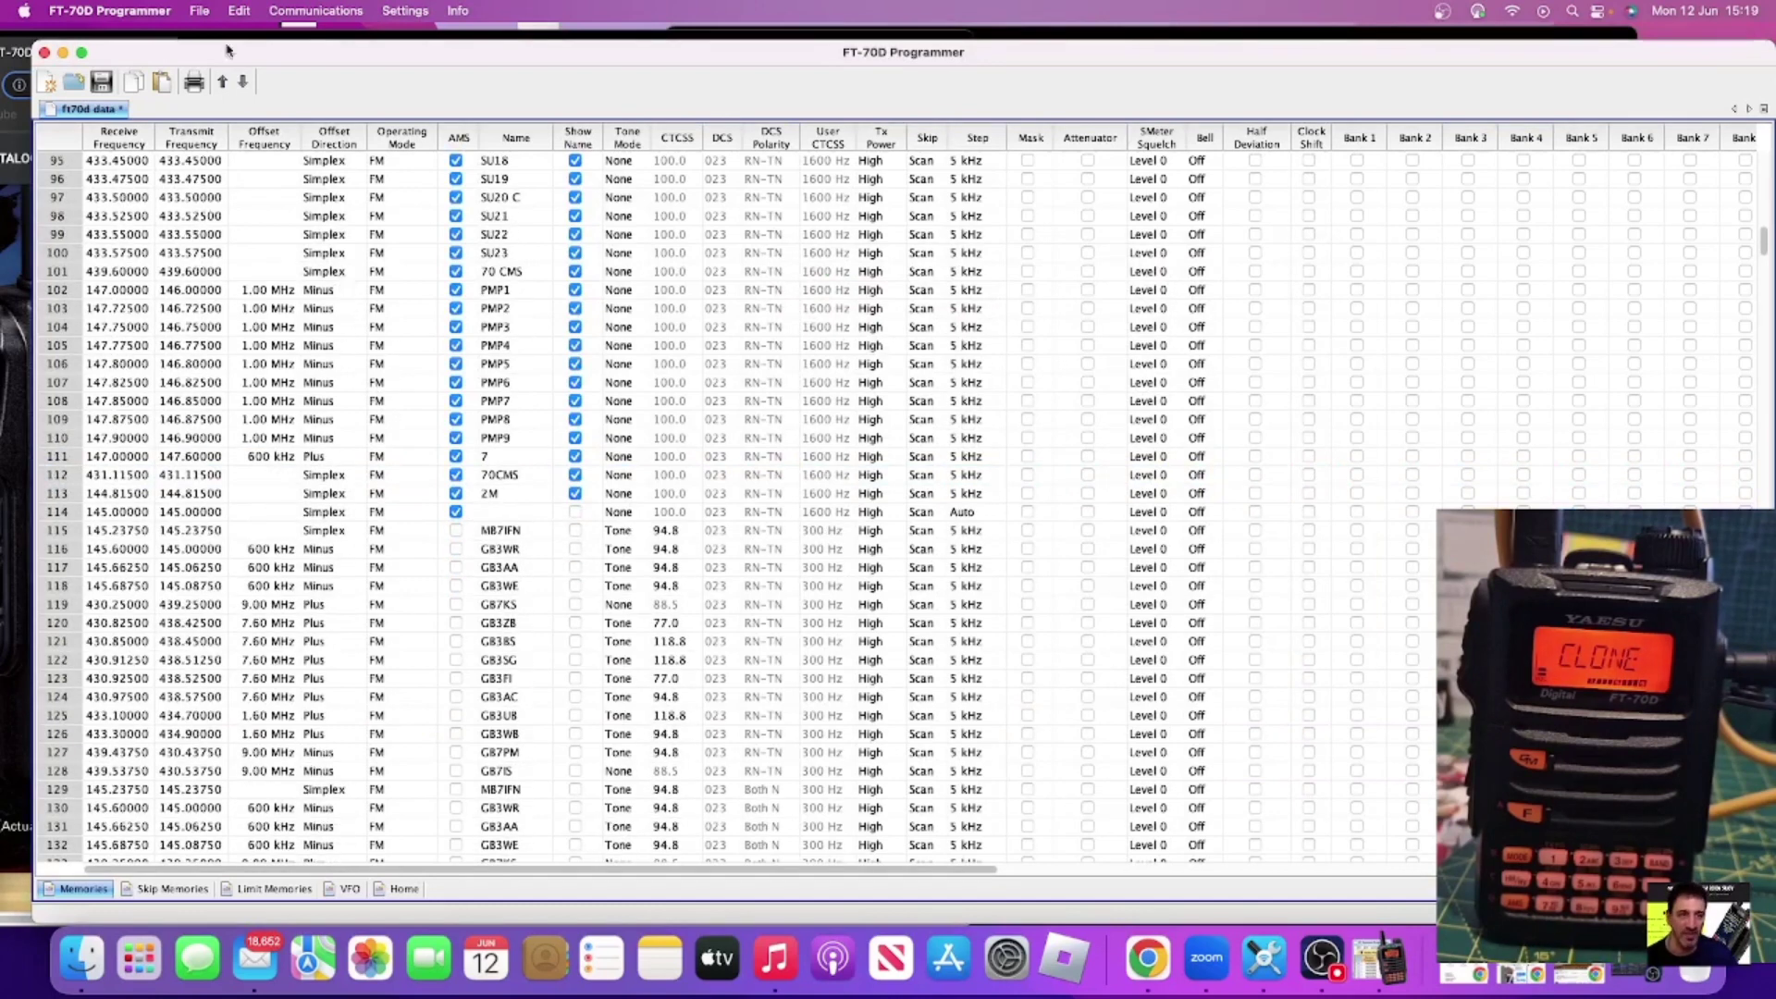
In Radio Menu Settings, replace the Open Message Text with the station callsign.
{"action": "left_click", "coordinate": [404, 12]}
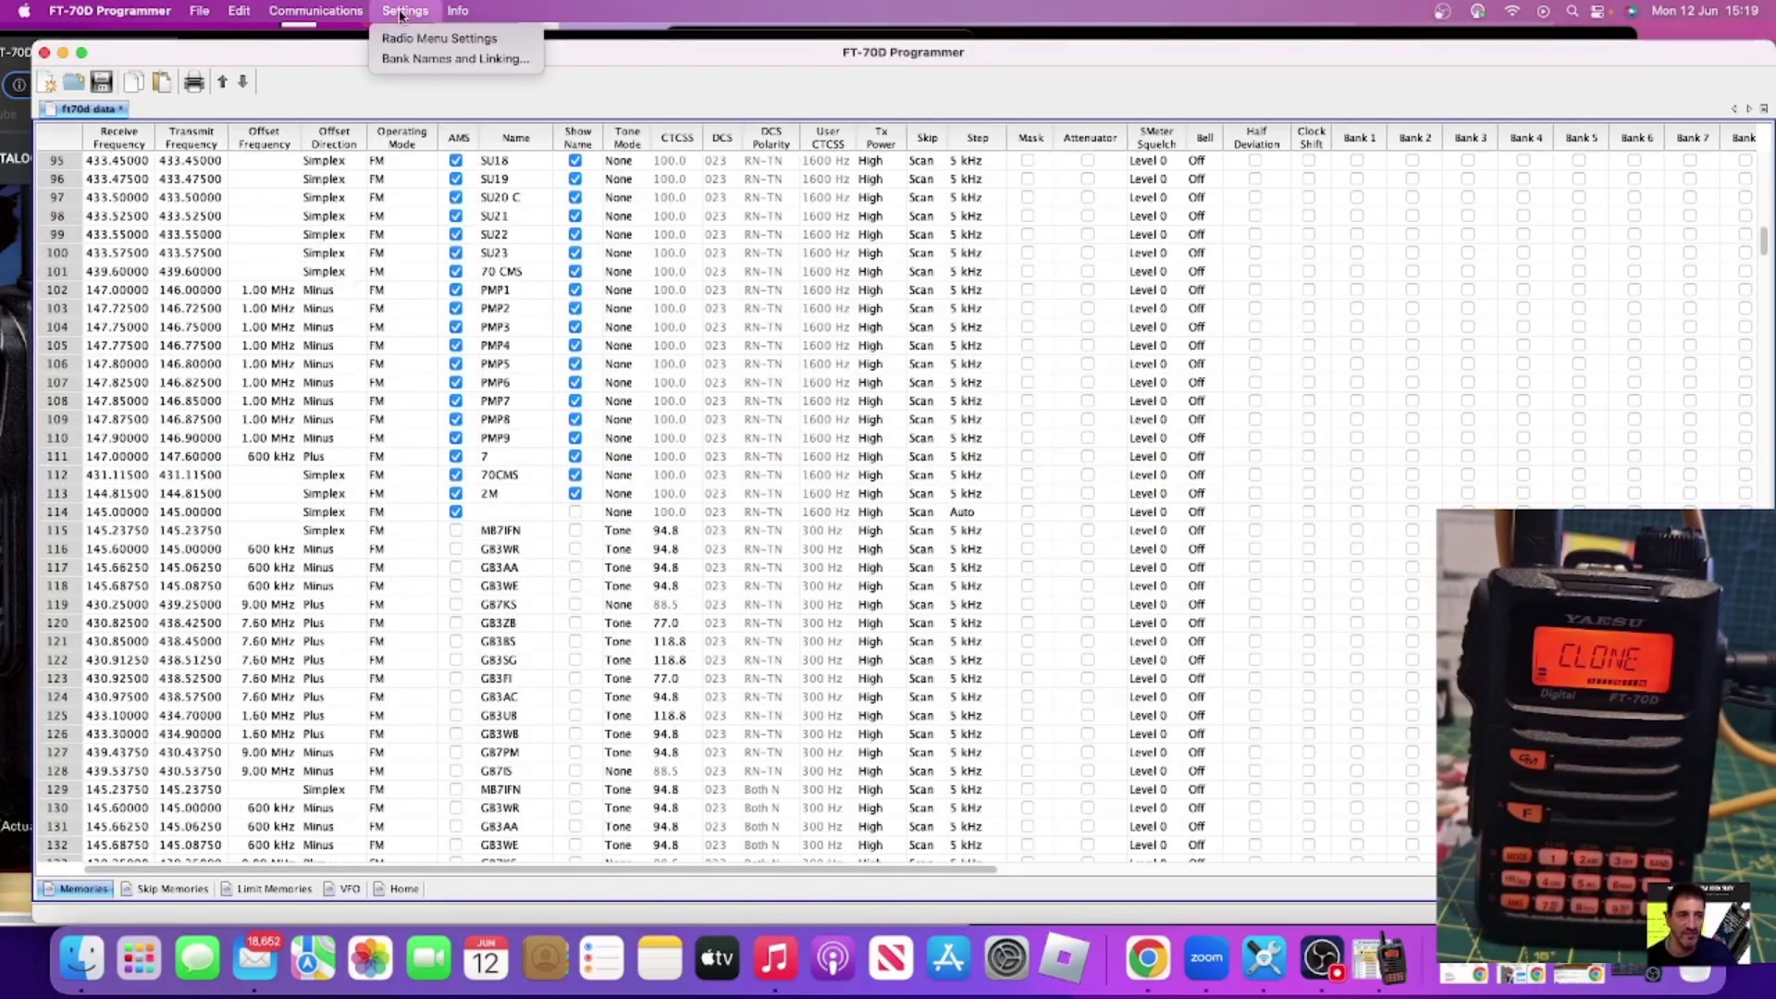
{"action": "left_click", "coordinate": [408, 32]}
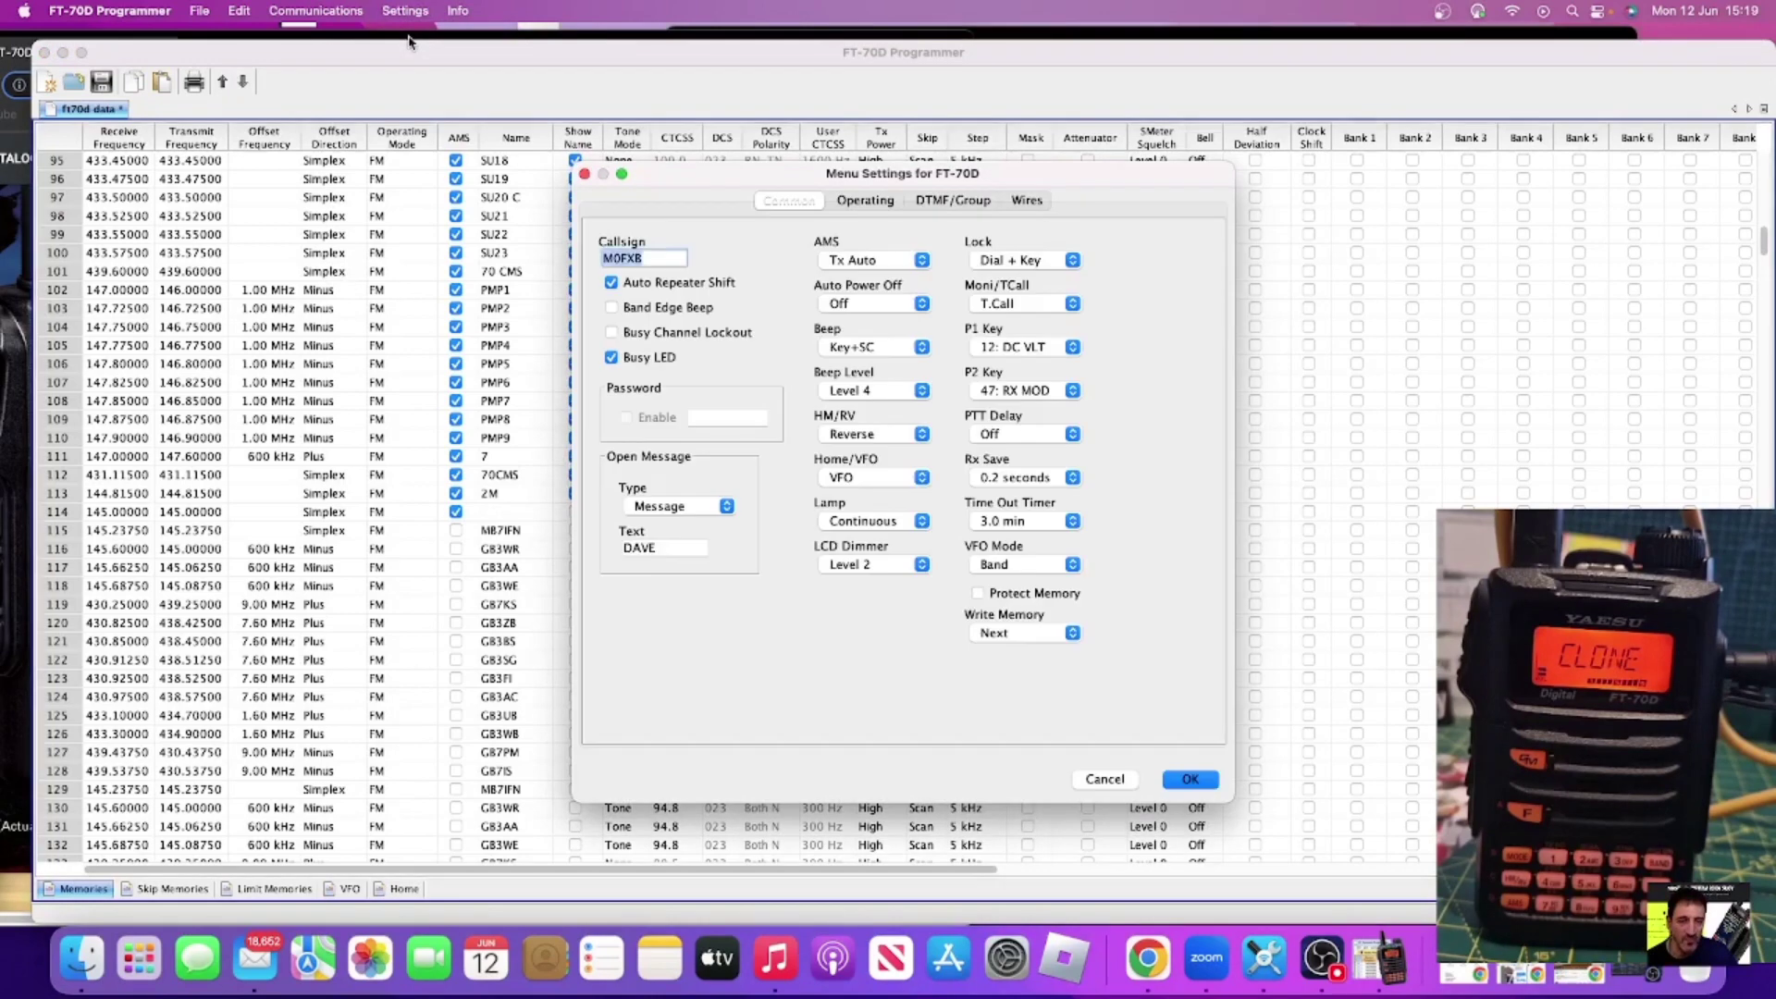
{"action": "left_click_drag", "start_coordinate": [1103, 203], "coordinate": [1089, 190]}
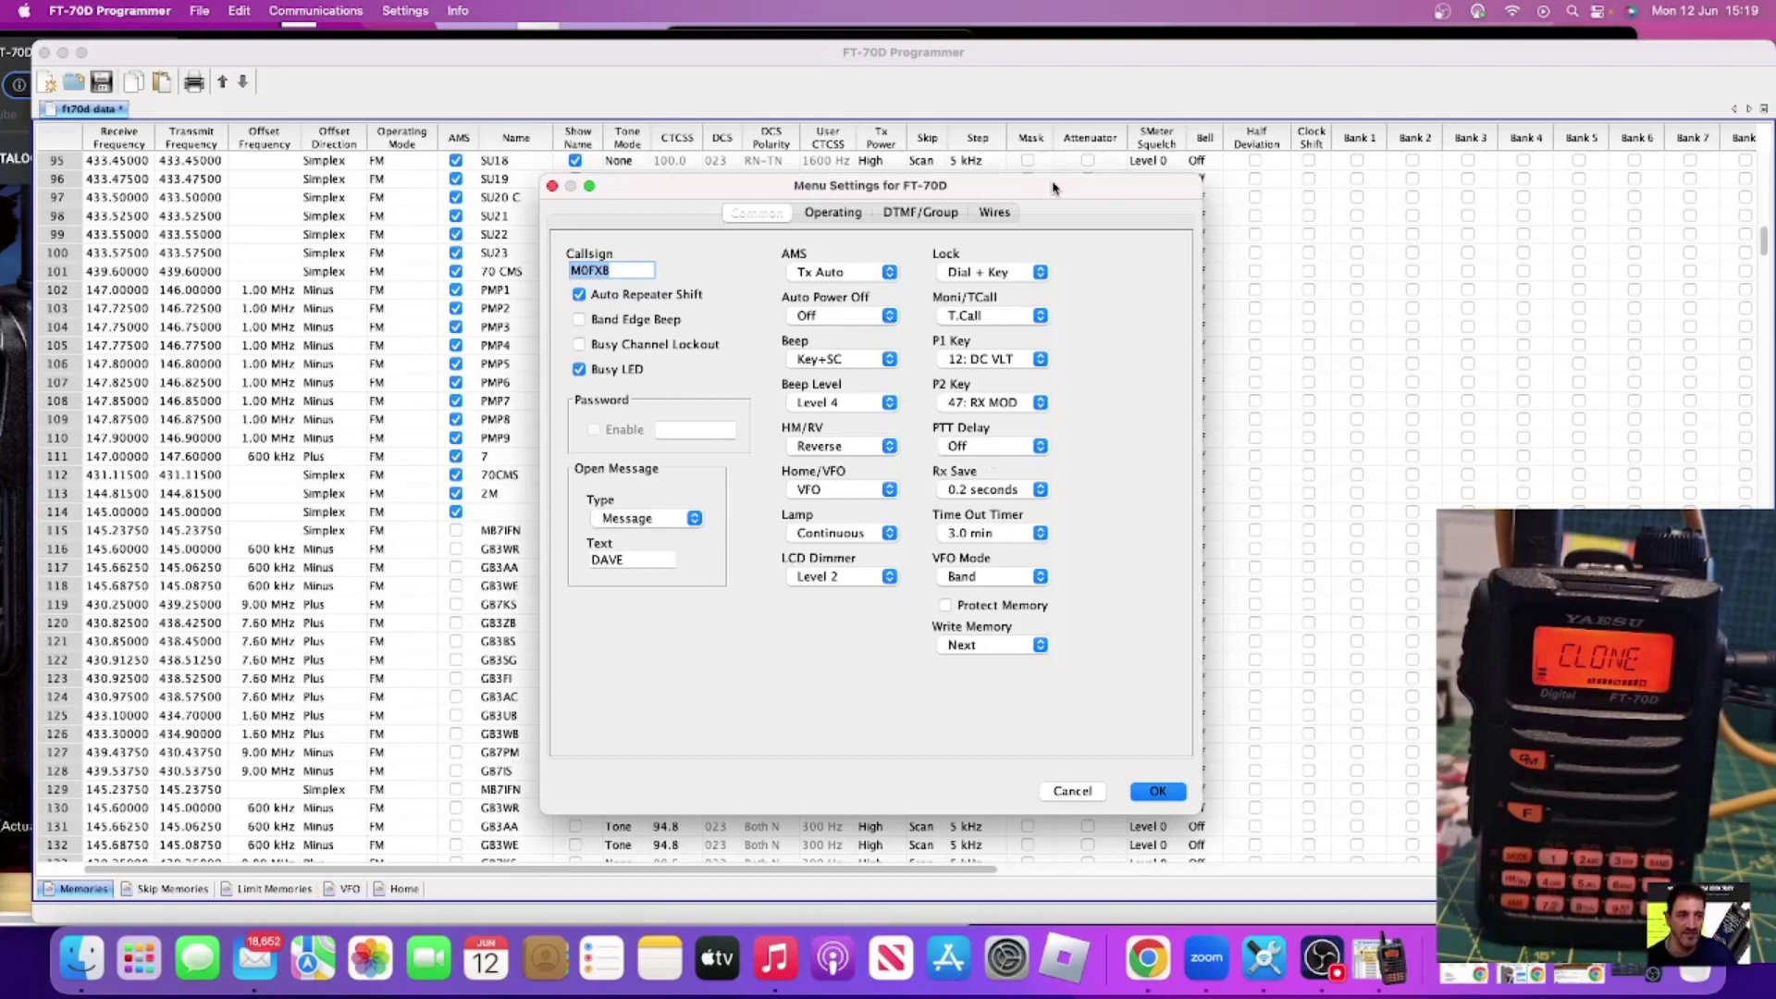
{"action": "left_click_drag", "start_coordinate": [1056, 188], "coordinate": [845, 179]}
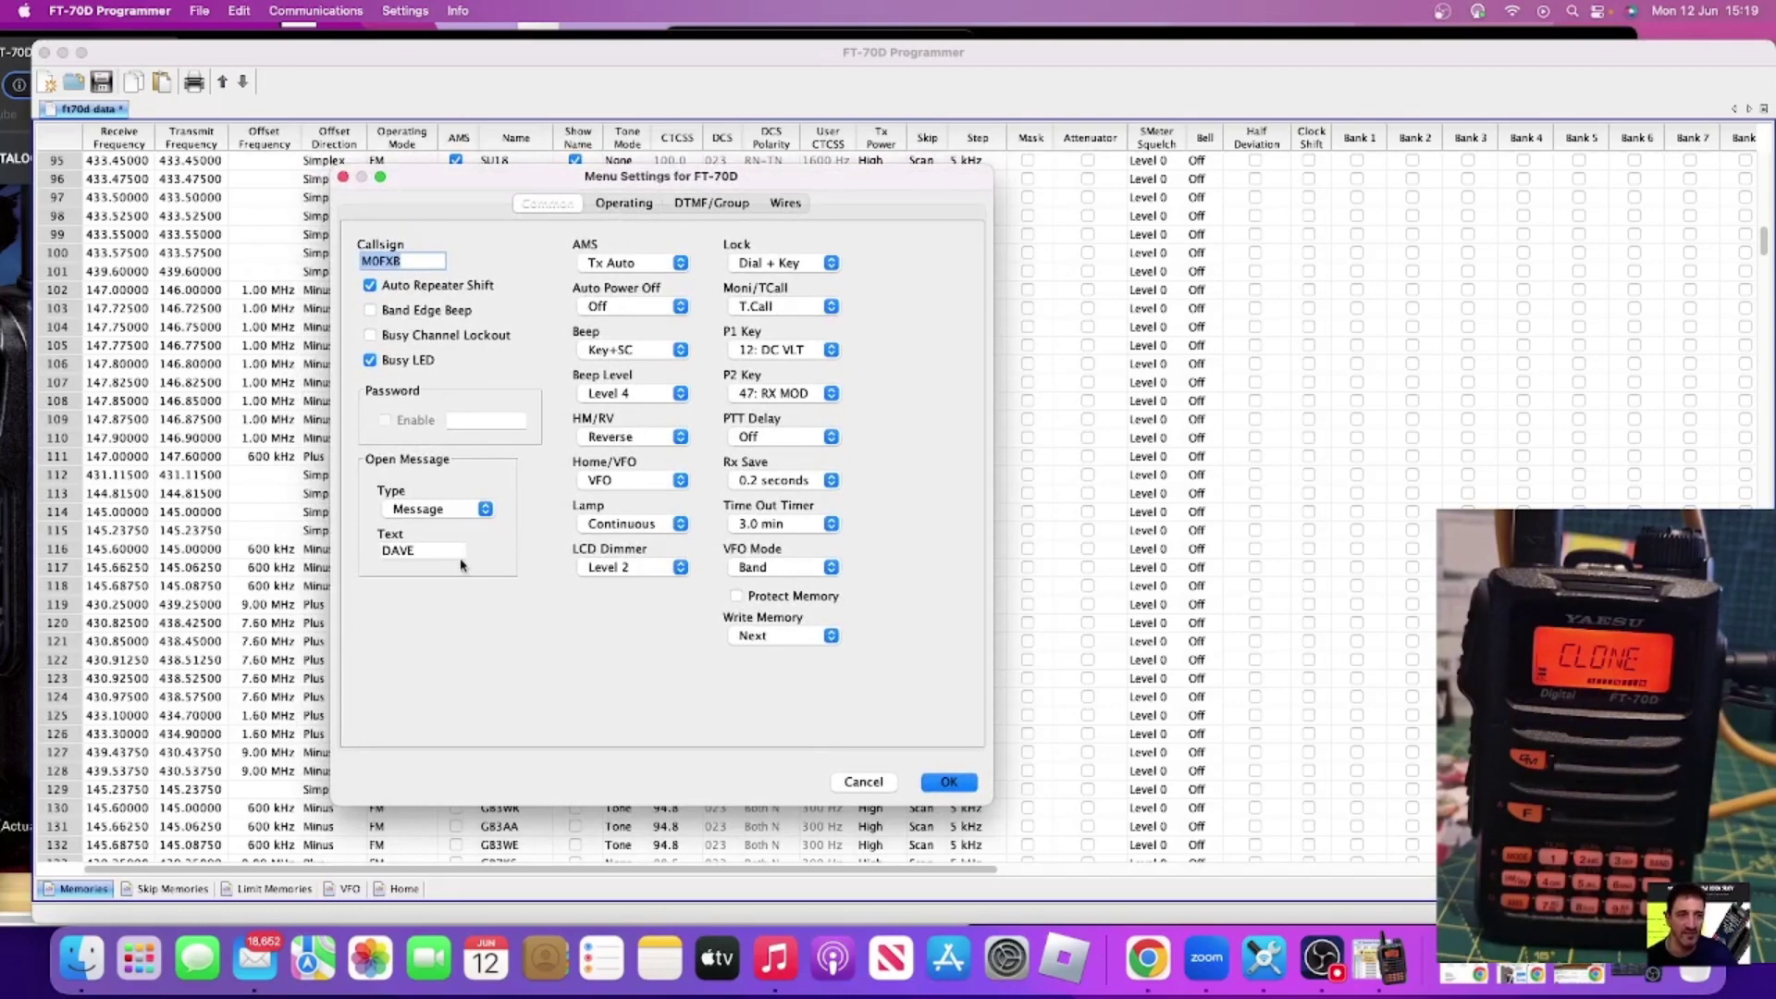
{"action": "left_click", "coordinate": [436, 552]}
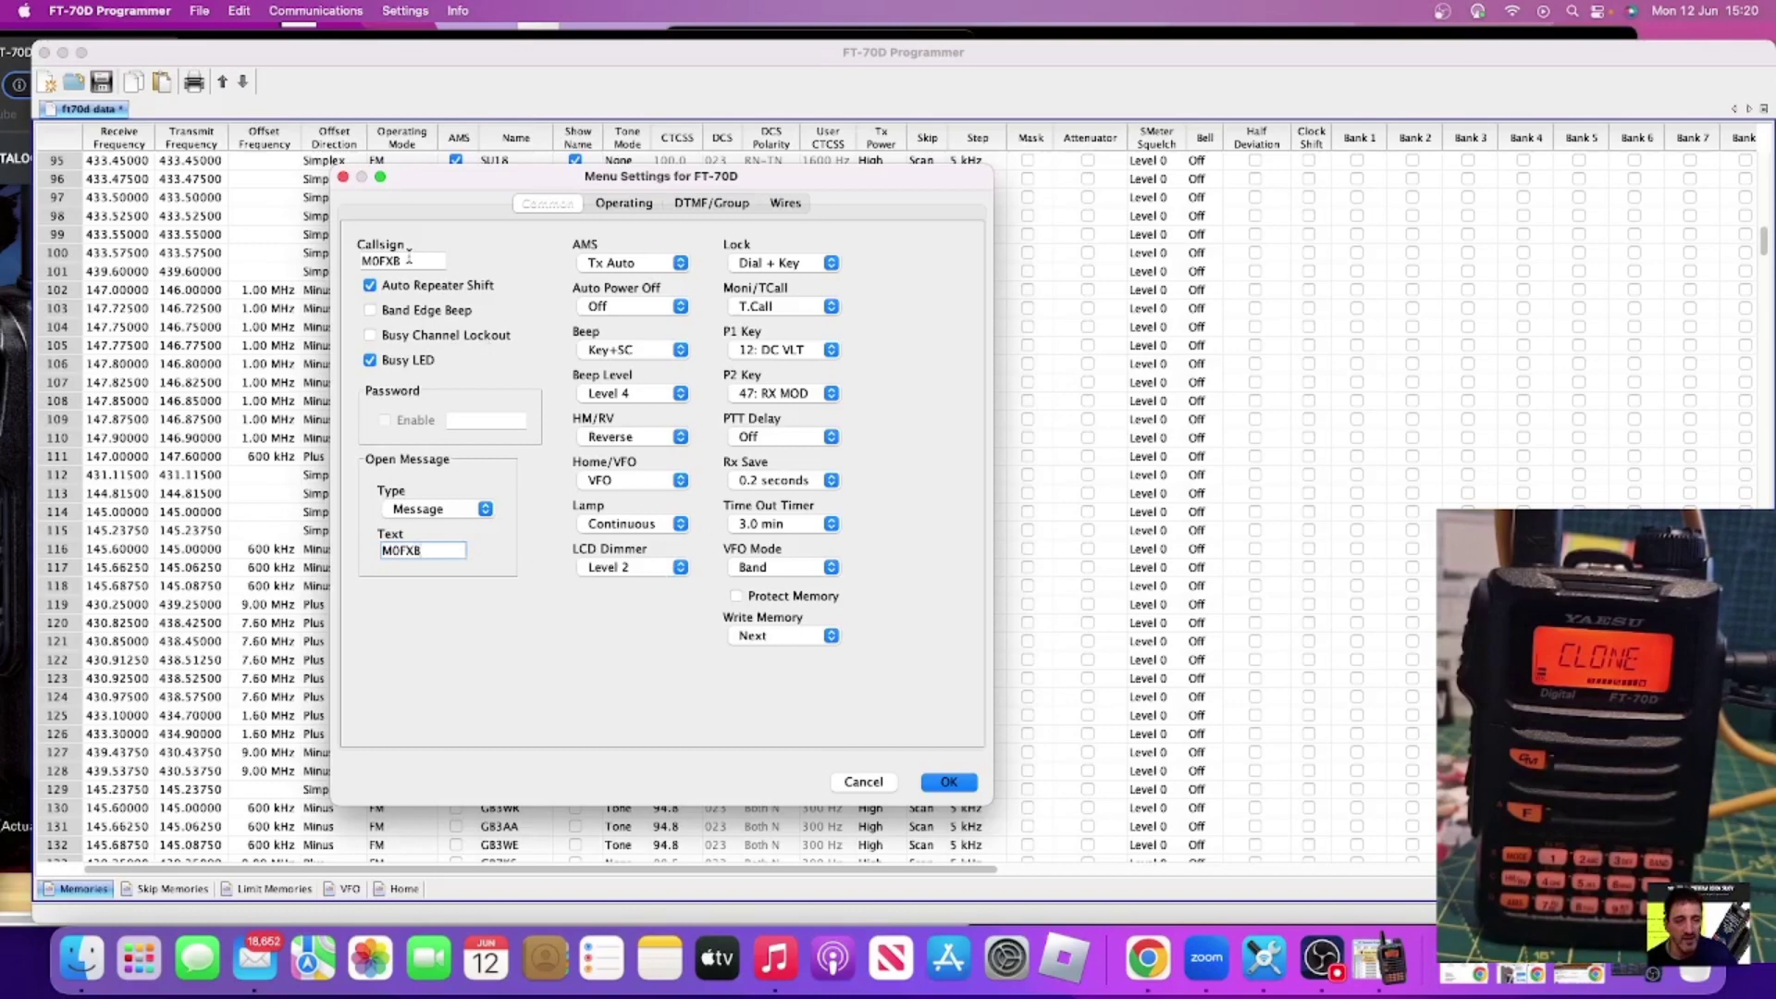
{"action": "left_click", "coordinate": [620, 206]}
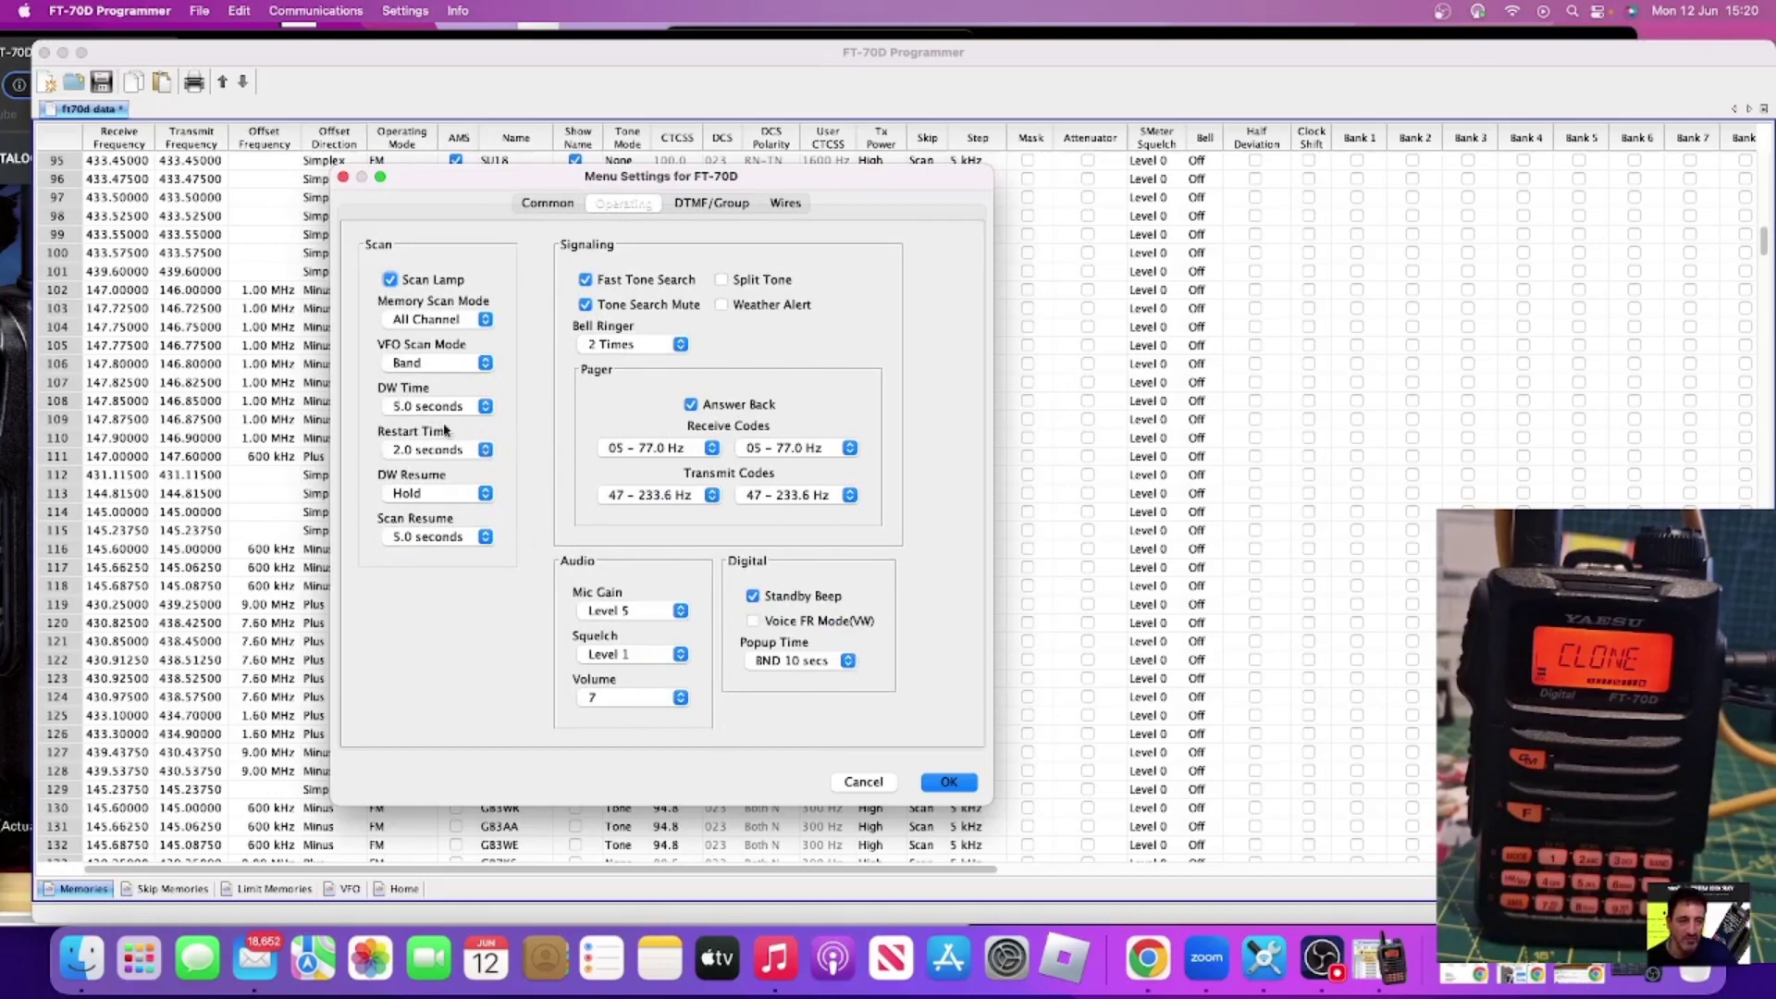
Enter a DTMF code into DTMF memory 1 on the DTMF/Group tab.
{"action": "left_click", "coordinate": [686, 198]}
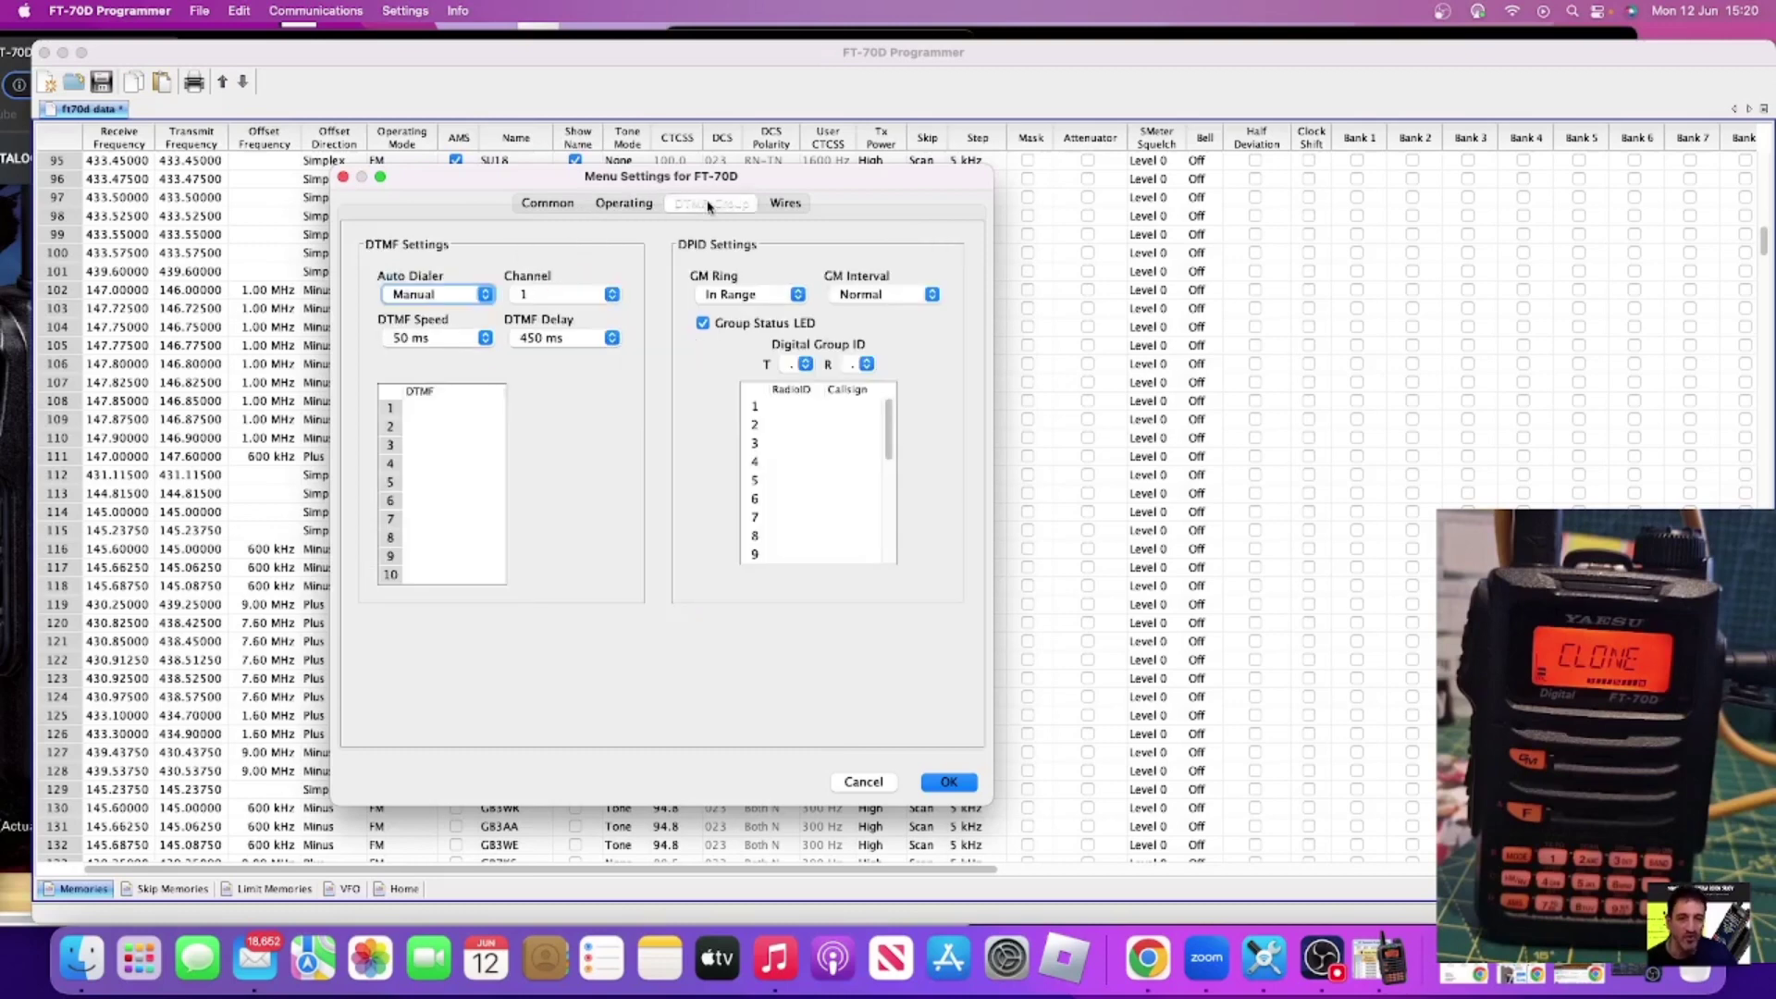
{"action": "left_click", "coordinate": [426, 410]}
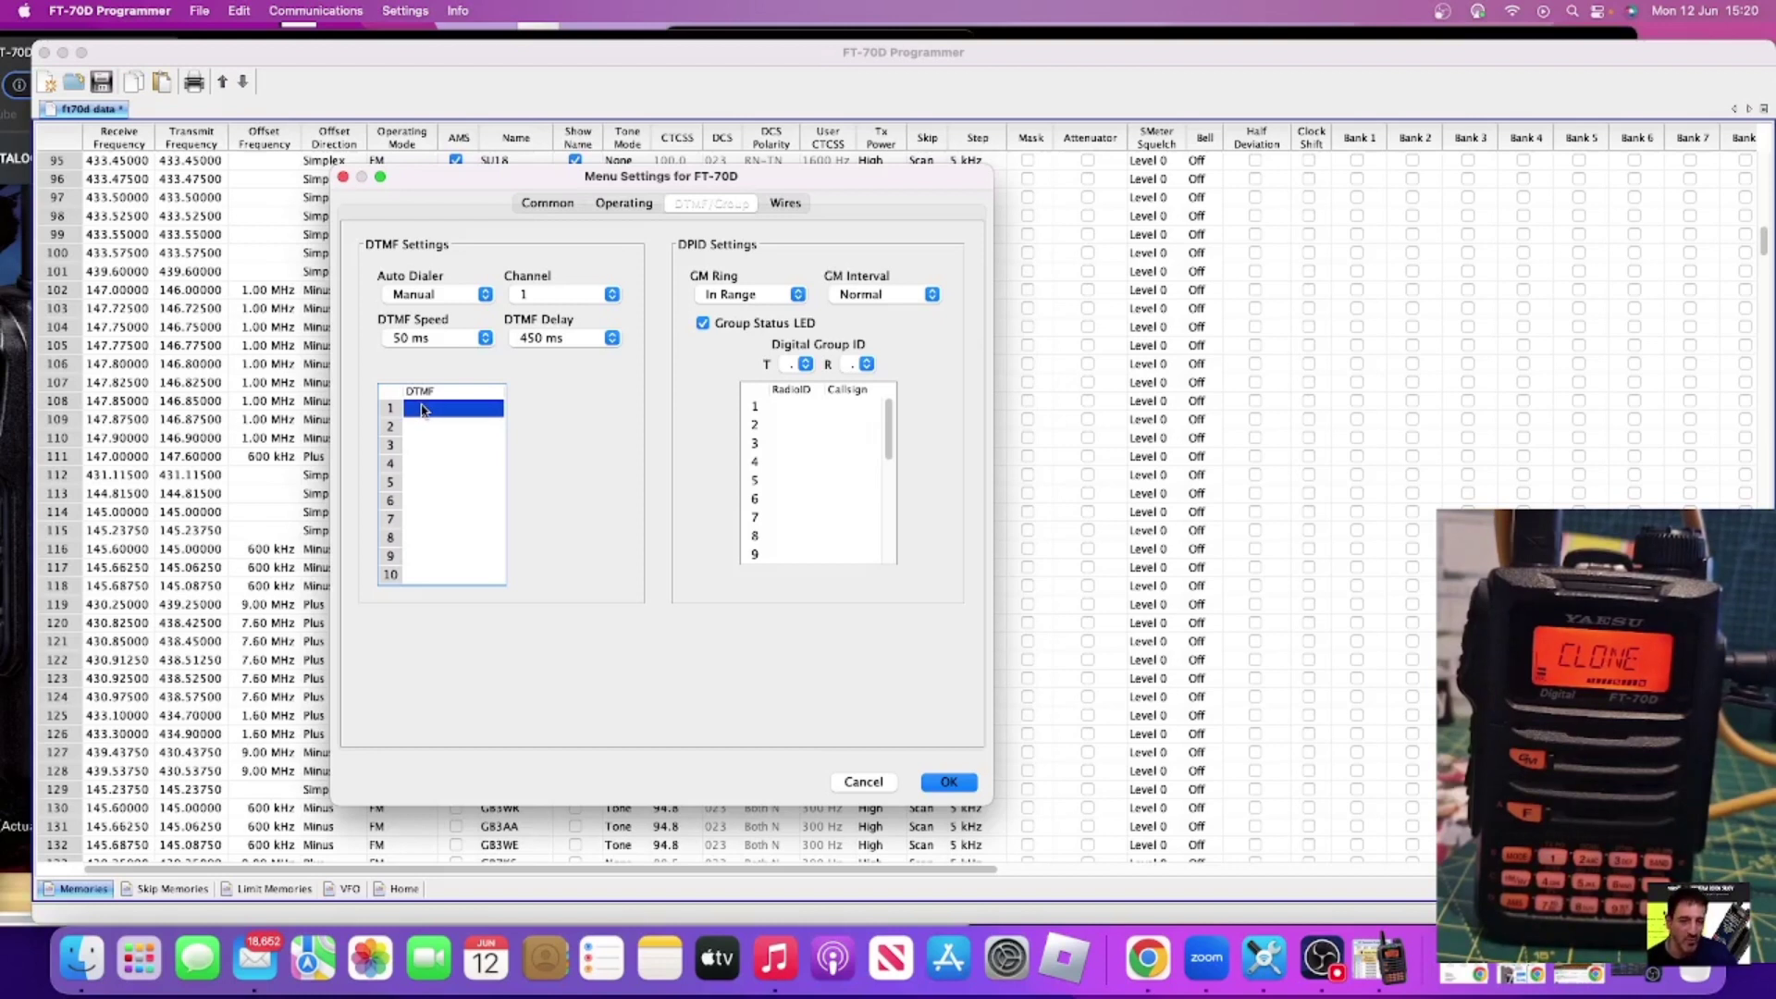
{"action": "type", "text": "*"}
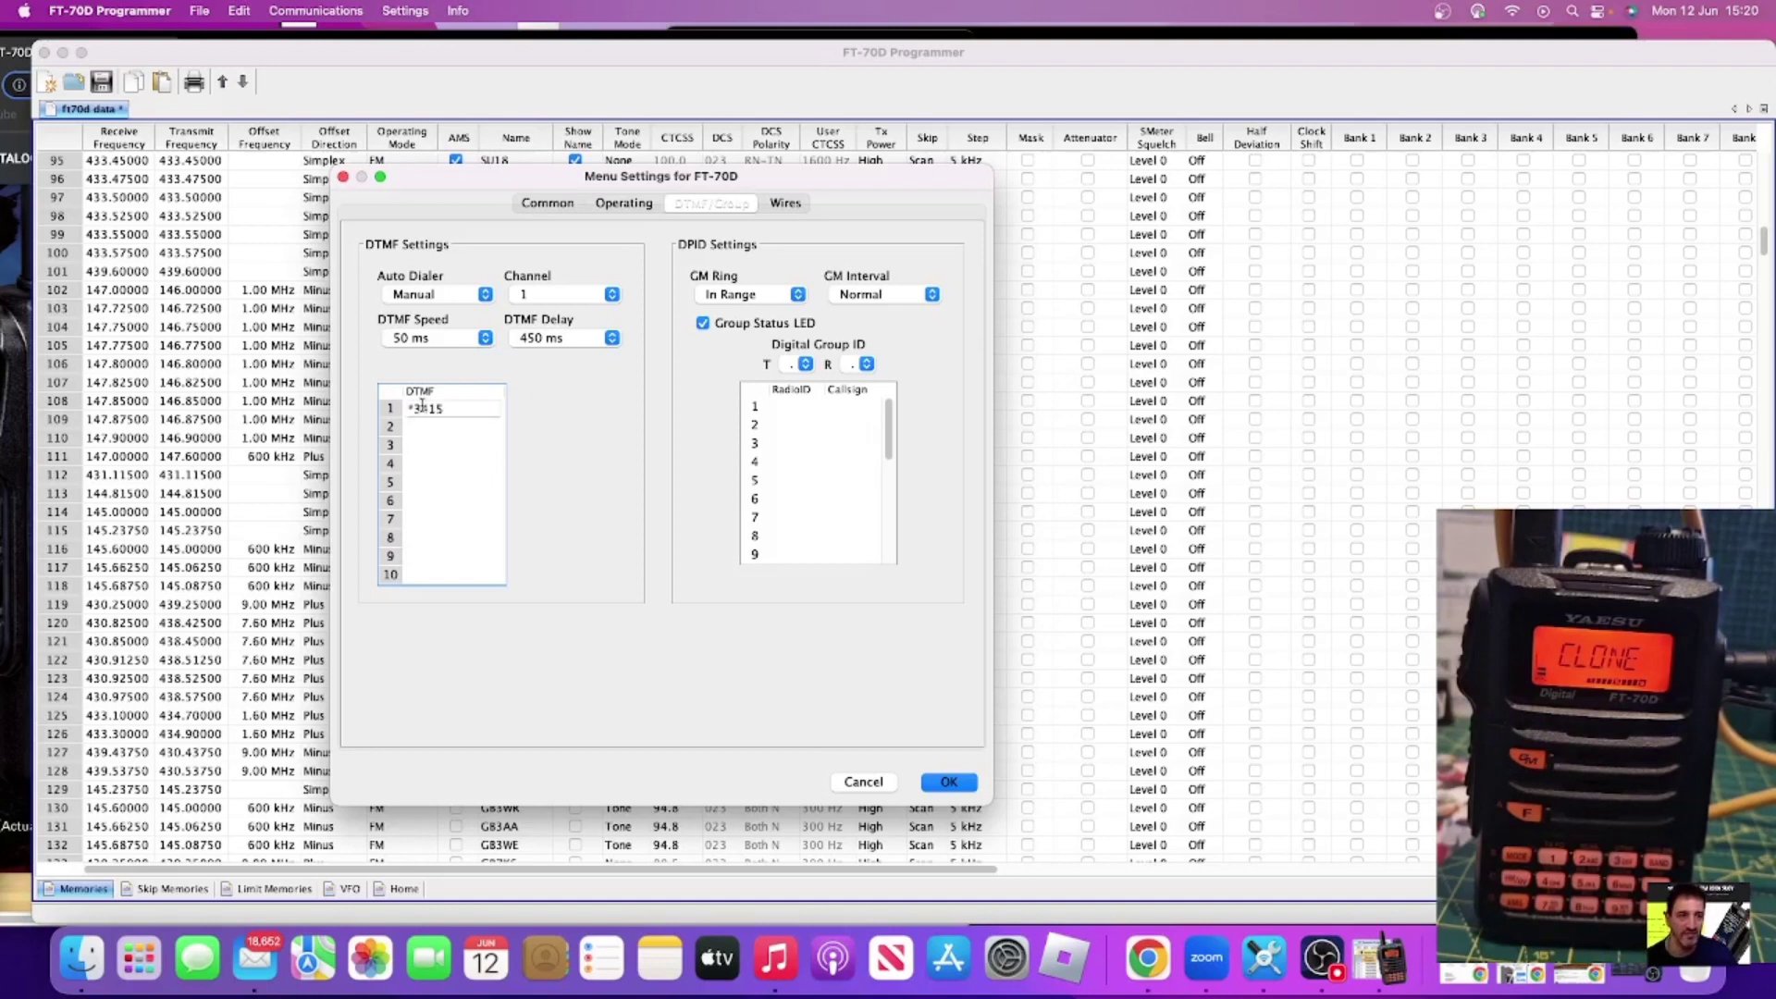
Review the Wires settings, leaving Wires DGID at 01.
{"action": "left_click", "coordinate": [785, 202]}
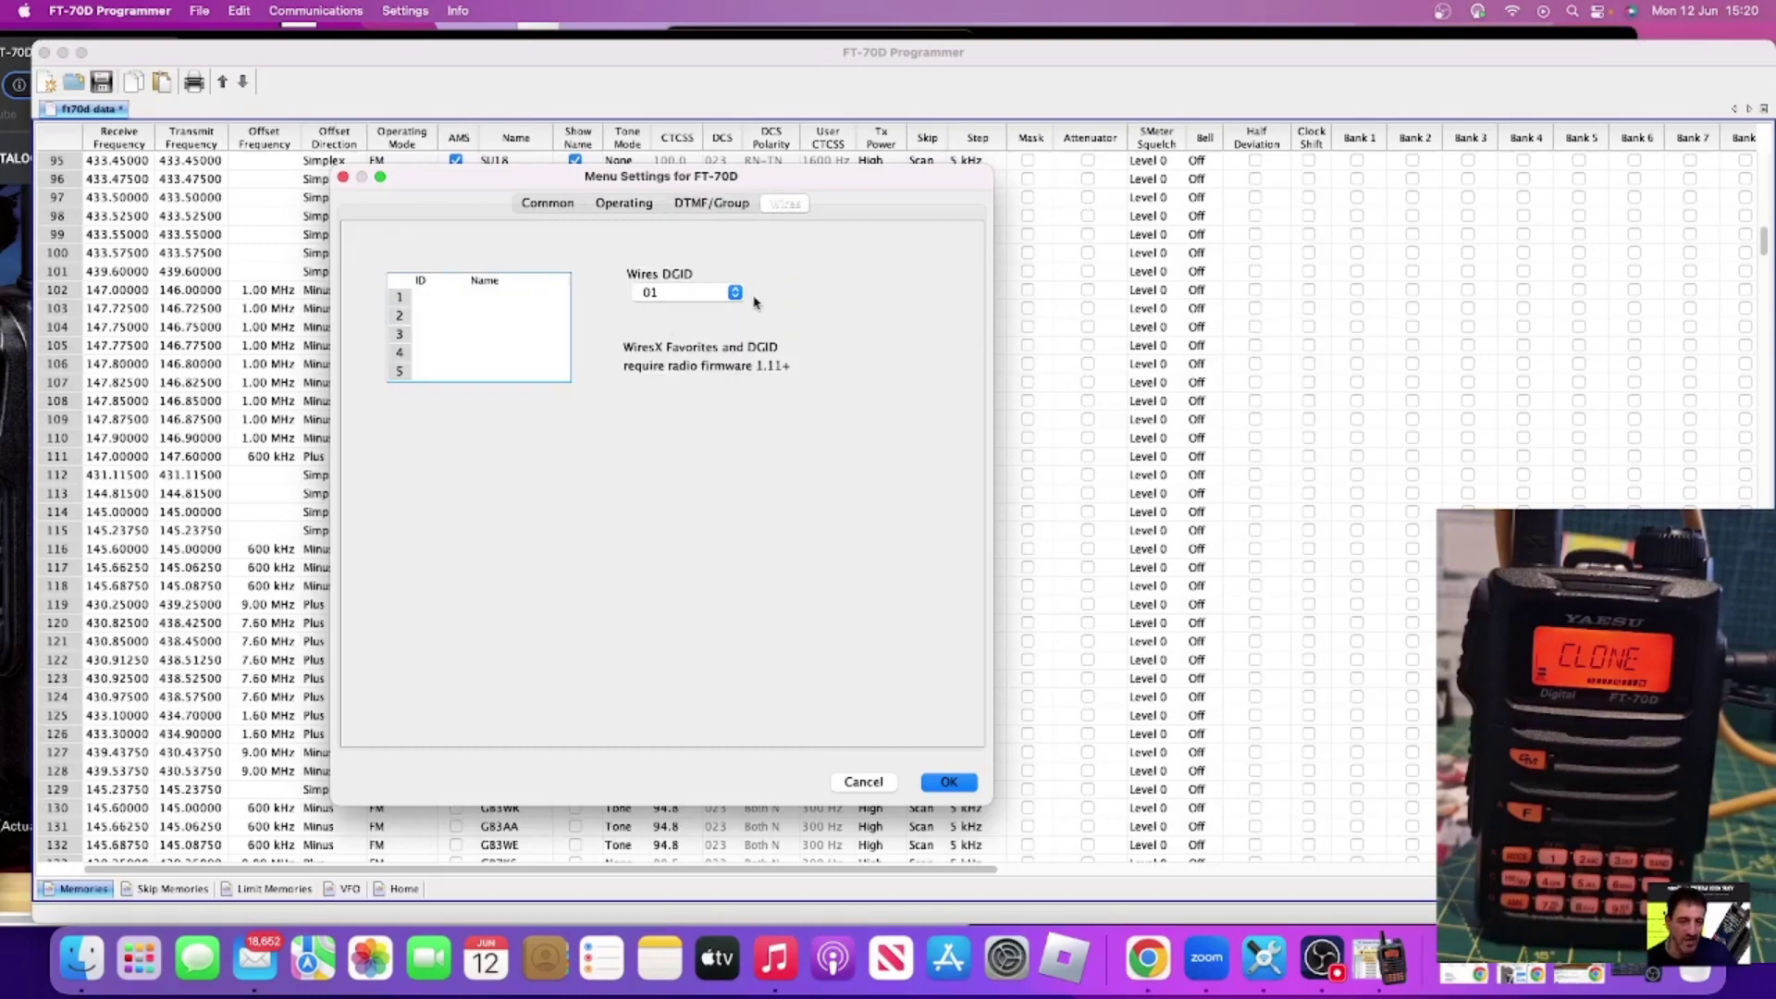
{"action": "left_click", "coordinate": [734, 292]}
{"action": "left_click", "coordinate": [734, 298]}
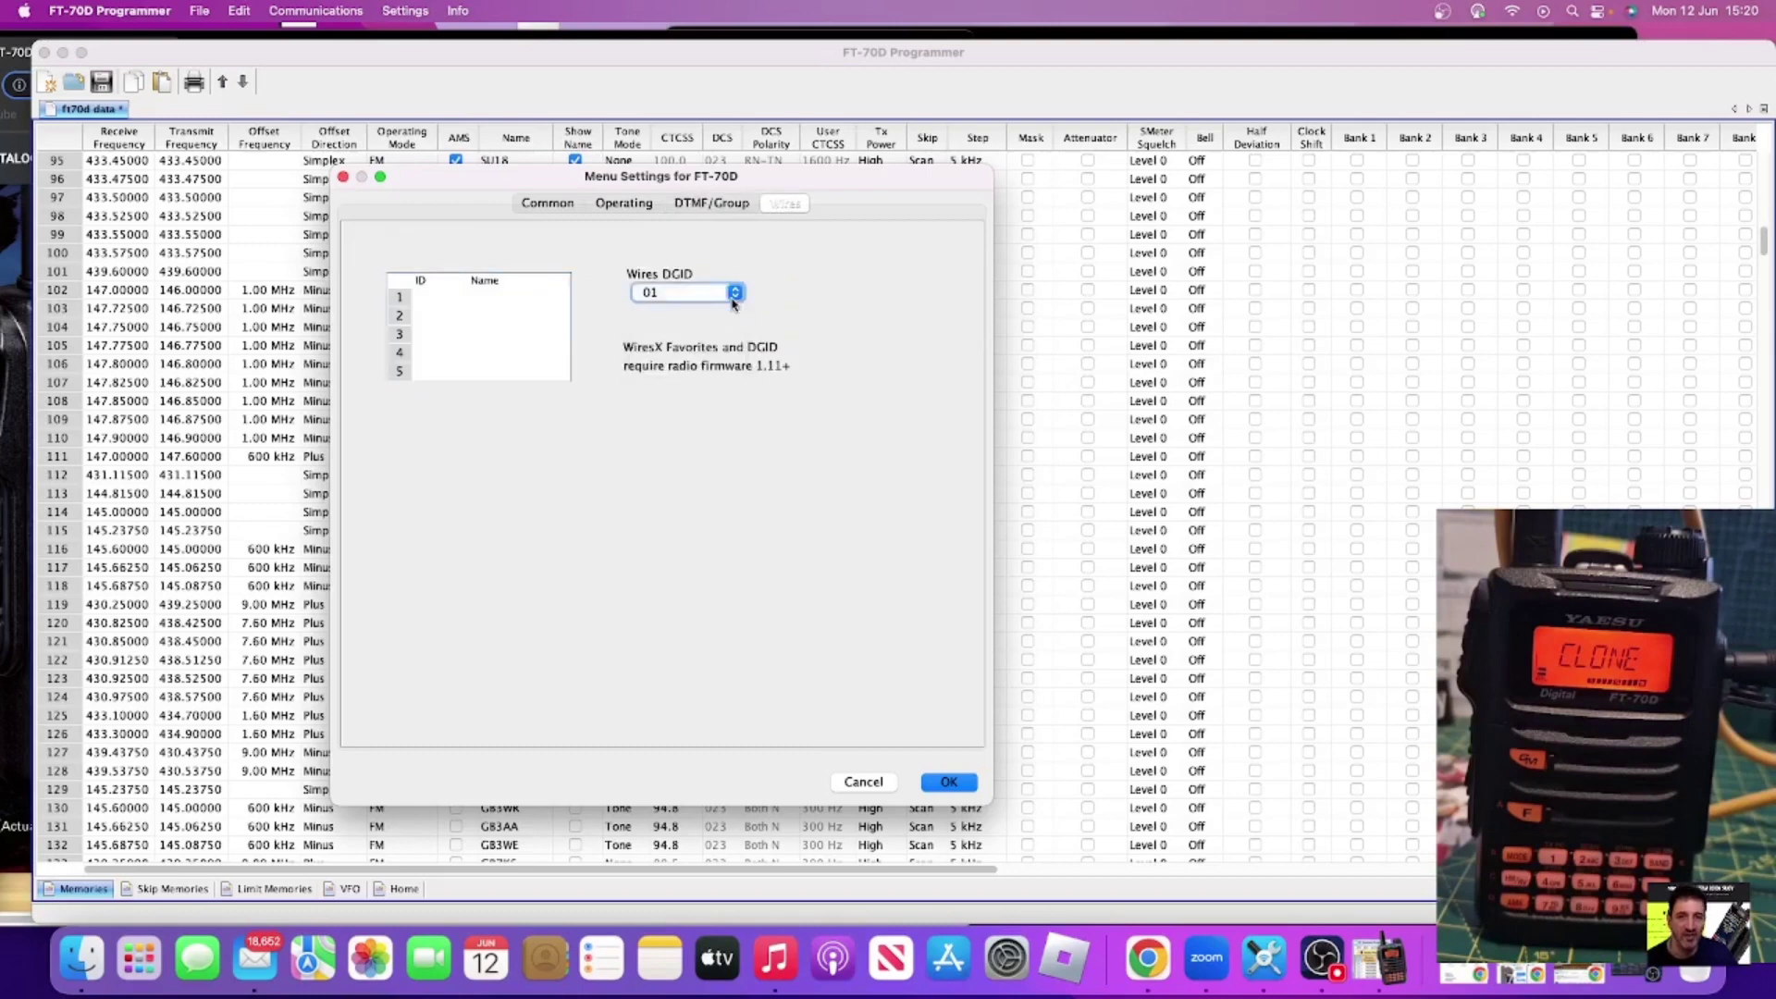
Accept the menu settings, then view Bank Names and Linking and close it unchanged.
{"action": "left_click", "coordinate": [951, 782]}
{"action": "left_click", "coordinate": [384, 13]}
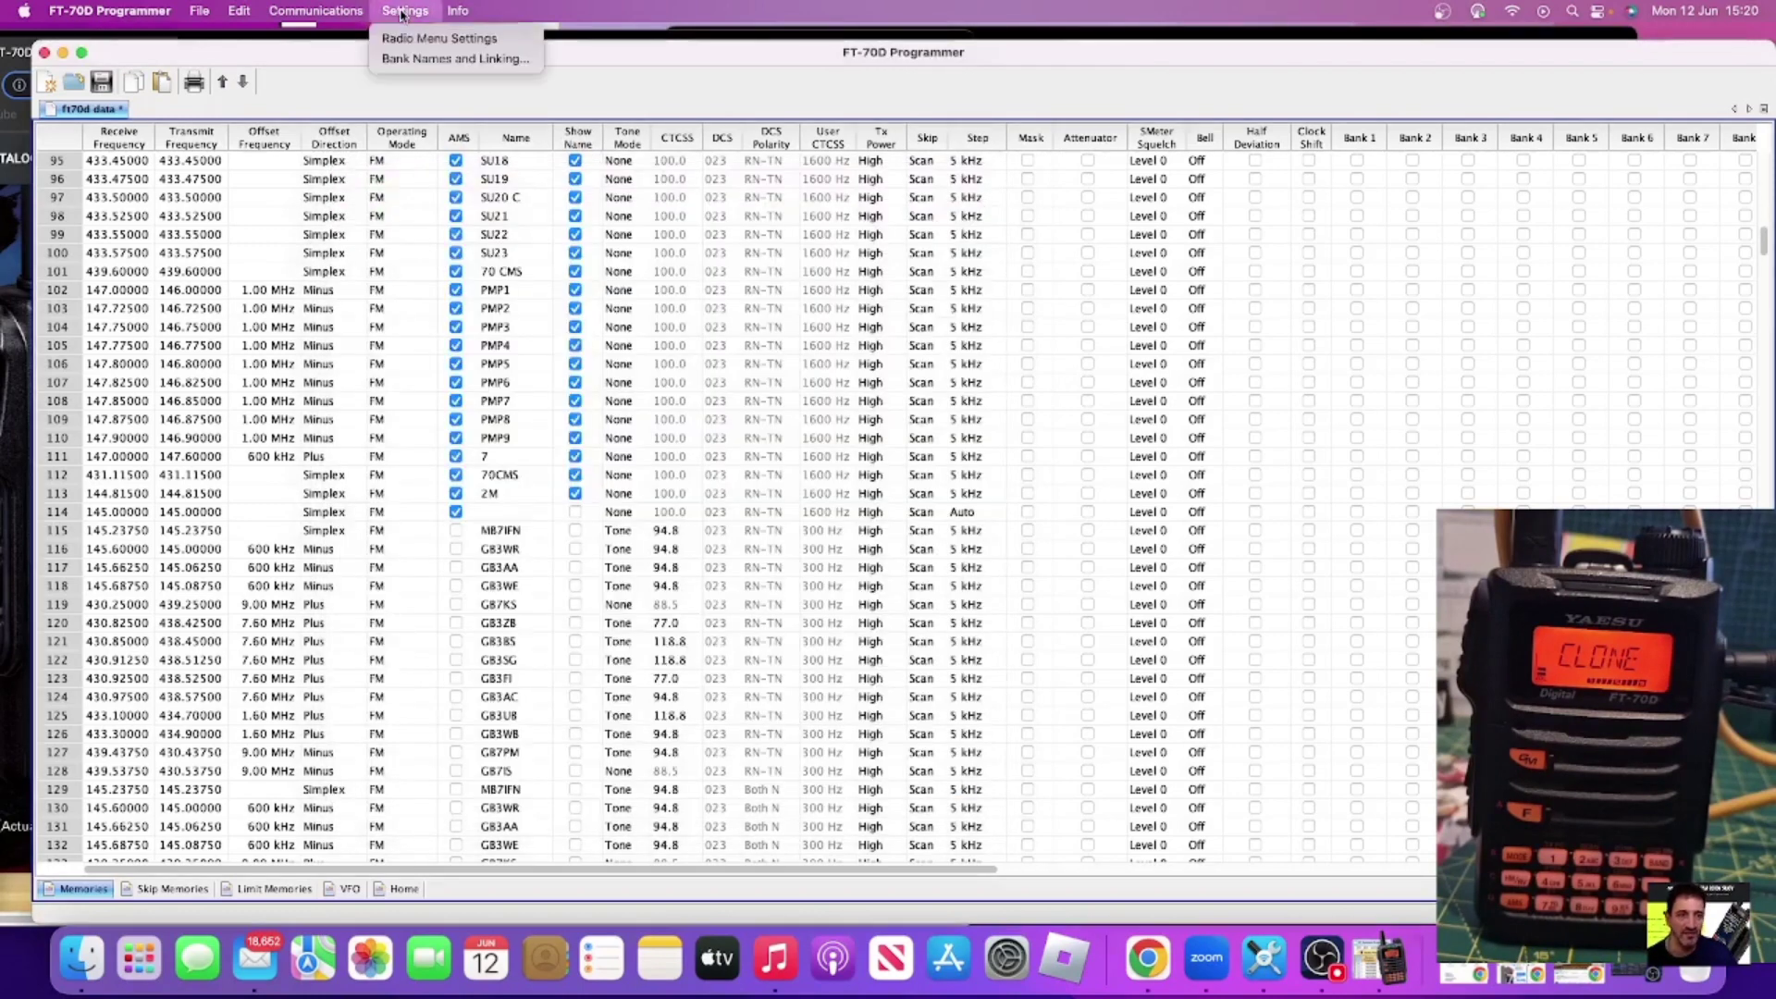
{"action": "left_click", "coordinate": [401, 57]}
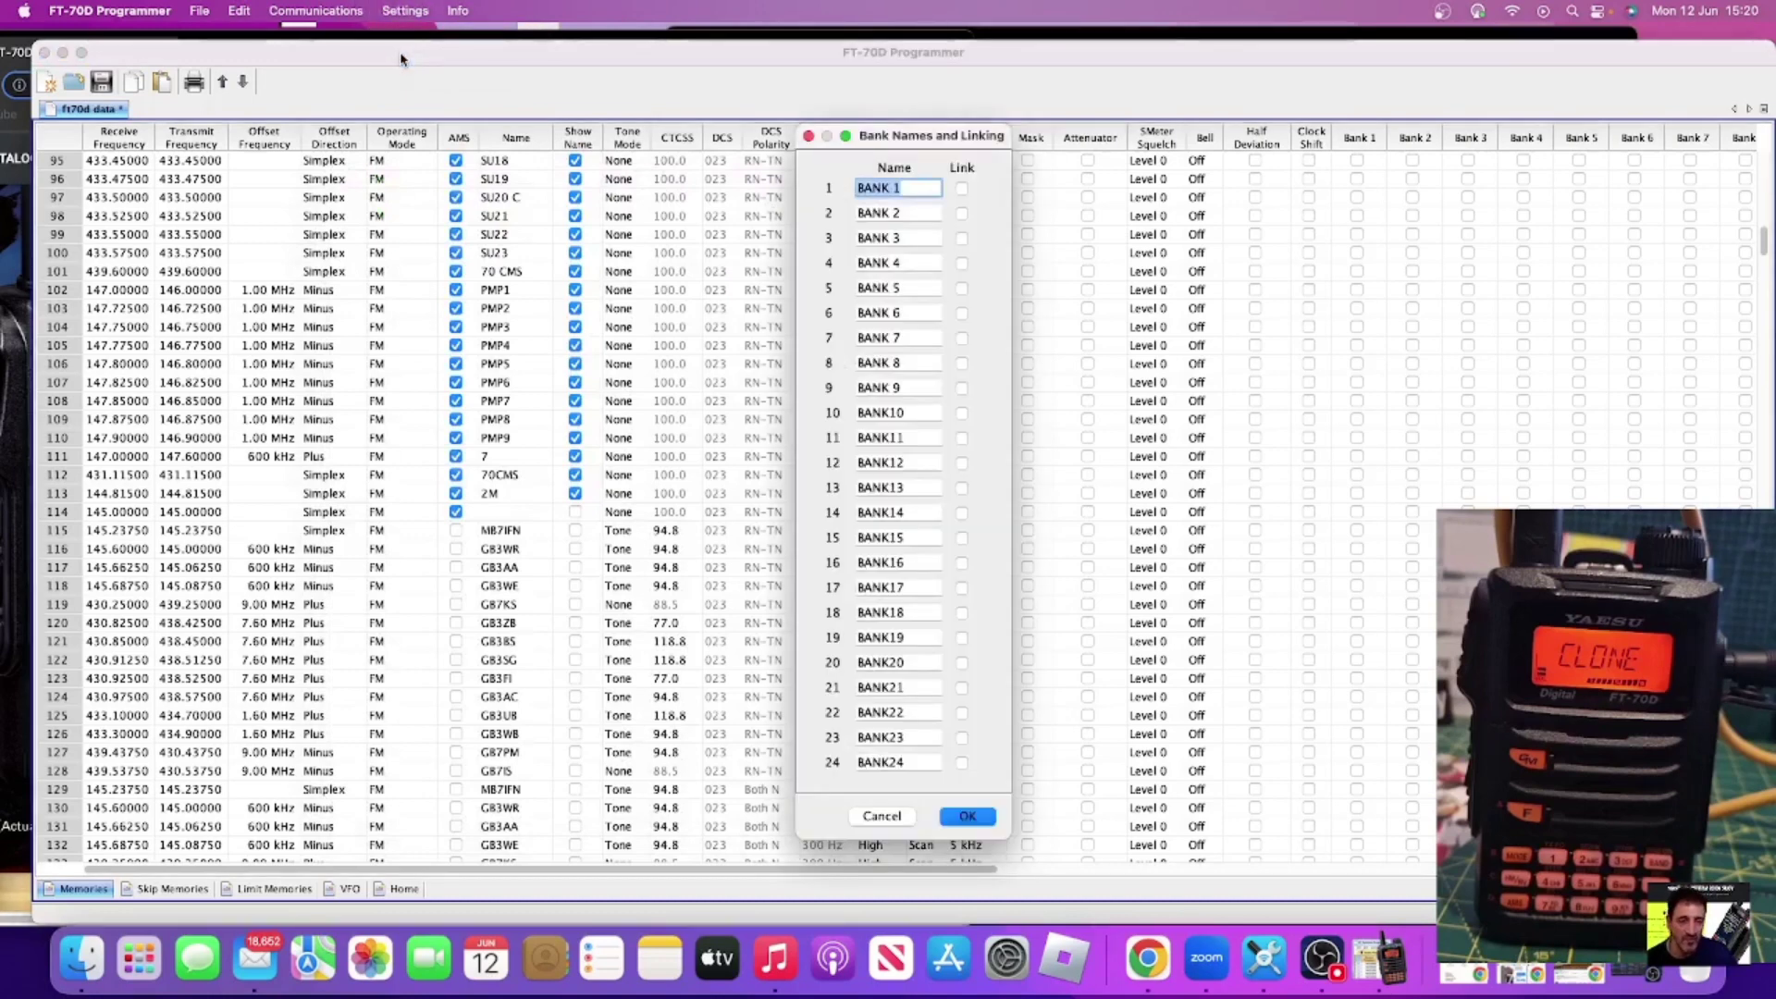
{"action": "left_click", "coordinate": [400, 13]}
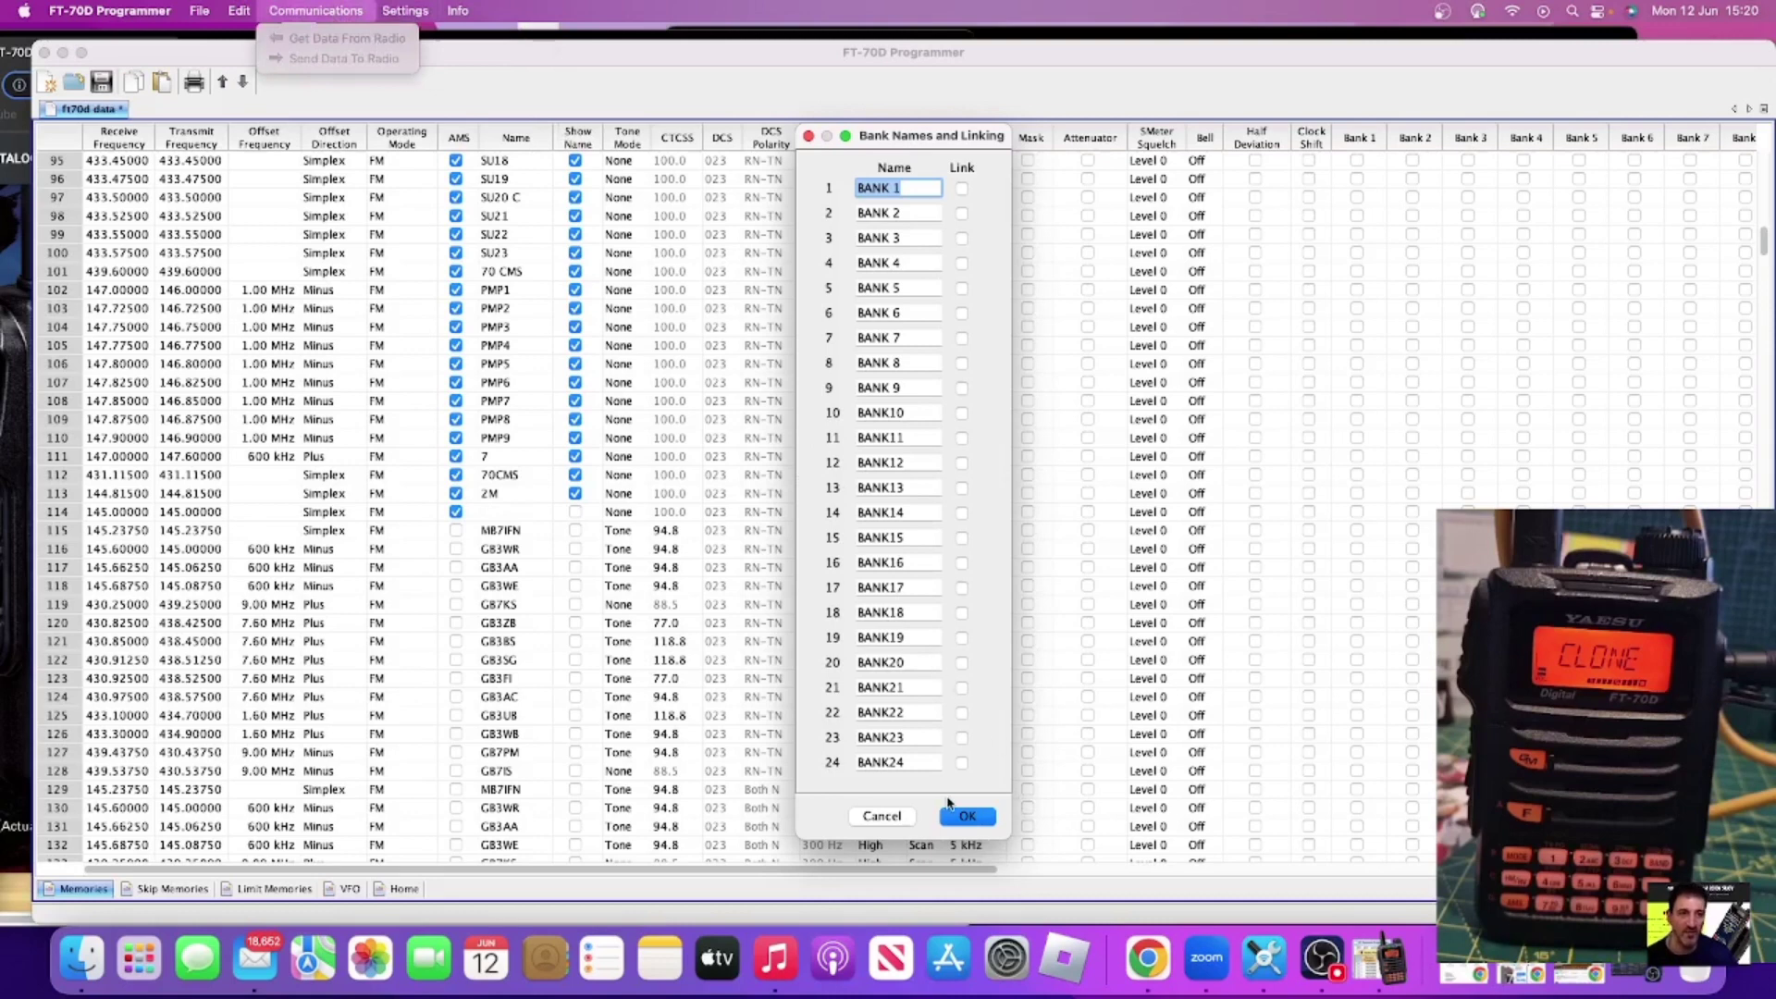
{"action": "left_click", "coordinate": [989, 826]}
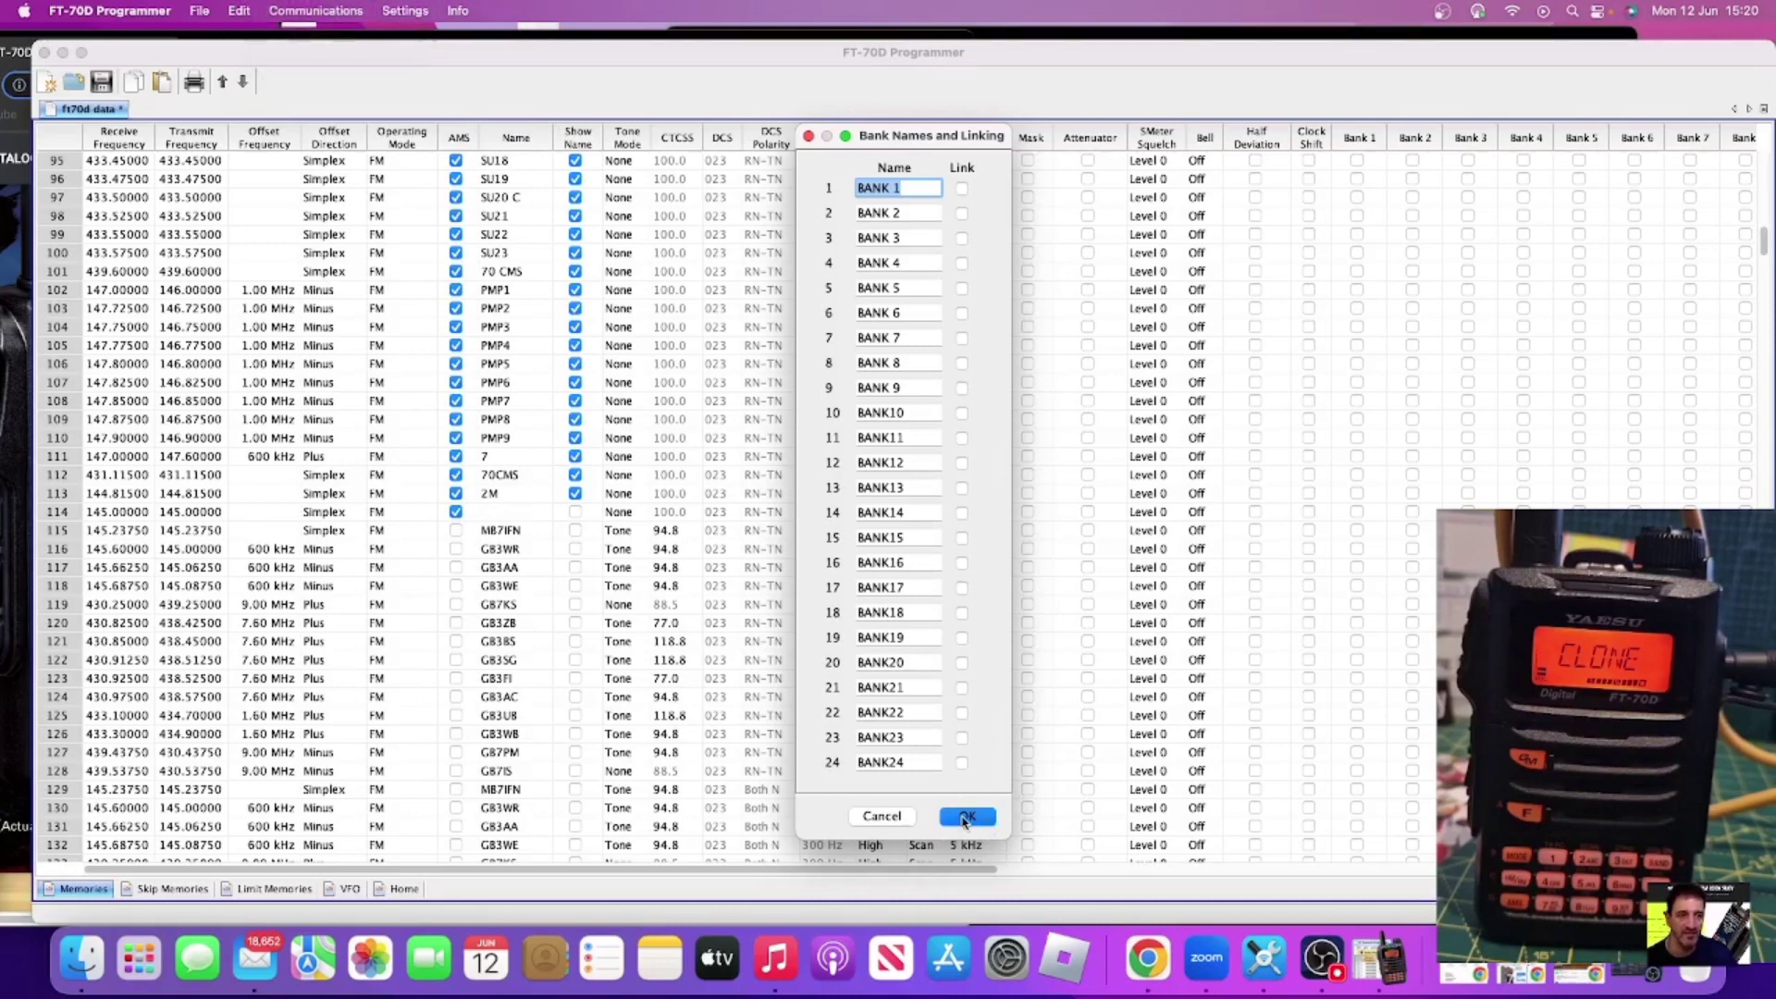
{"action": "left_click", "coordinate": [966, 818]}
View the About box showing program version 6.1.22, then close it.
{"action": "left_click", "coordinate": [408, 11]}
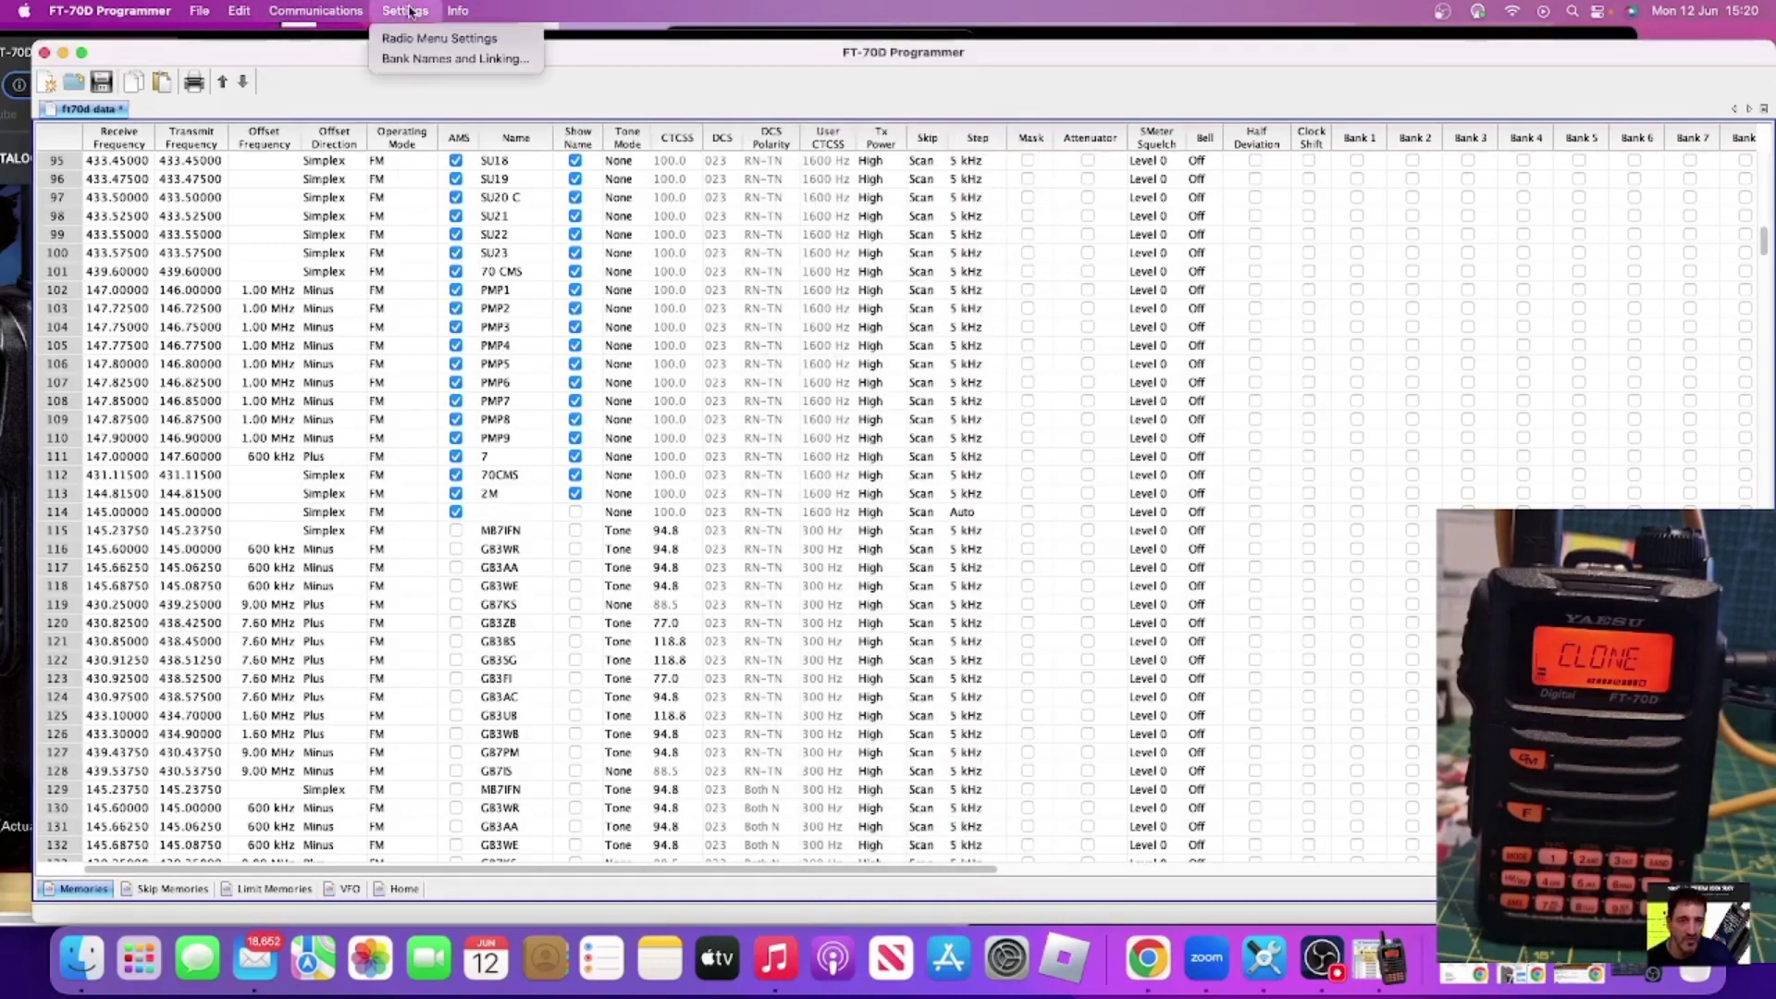
{"action": "left_click", "coordinate": [464, 38]}
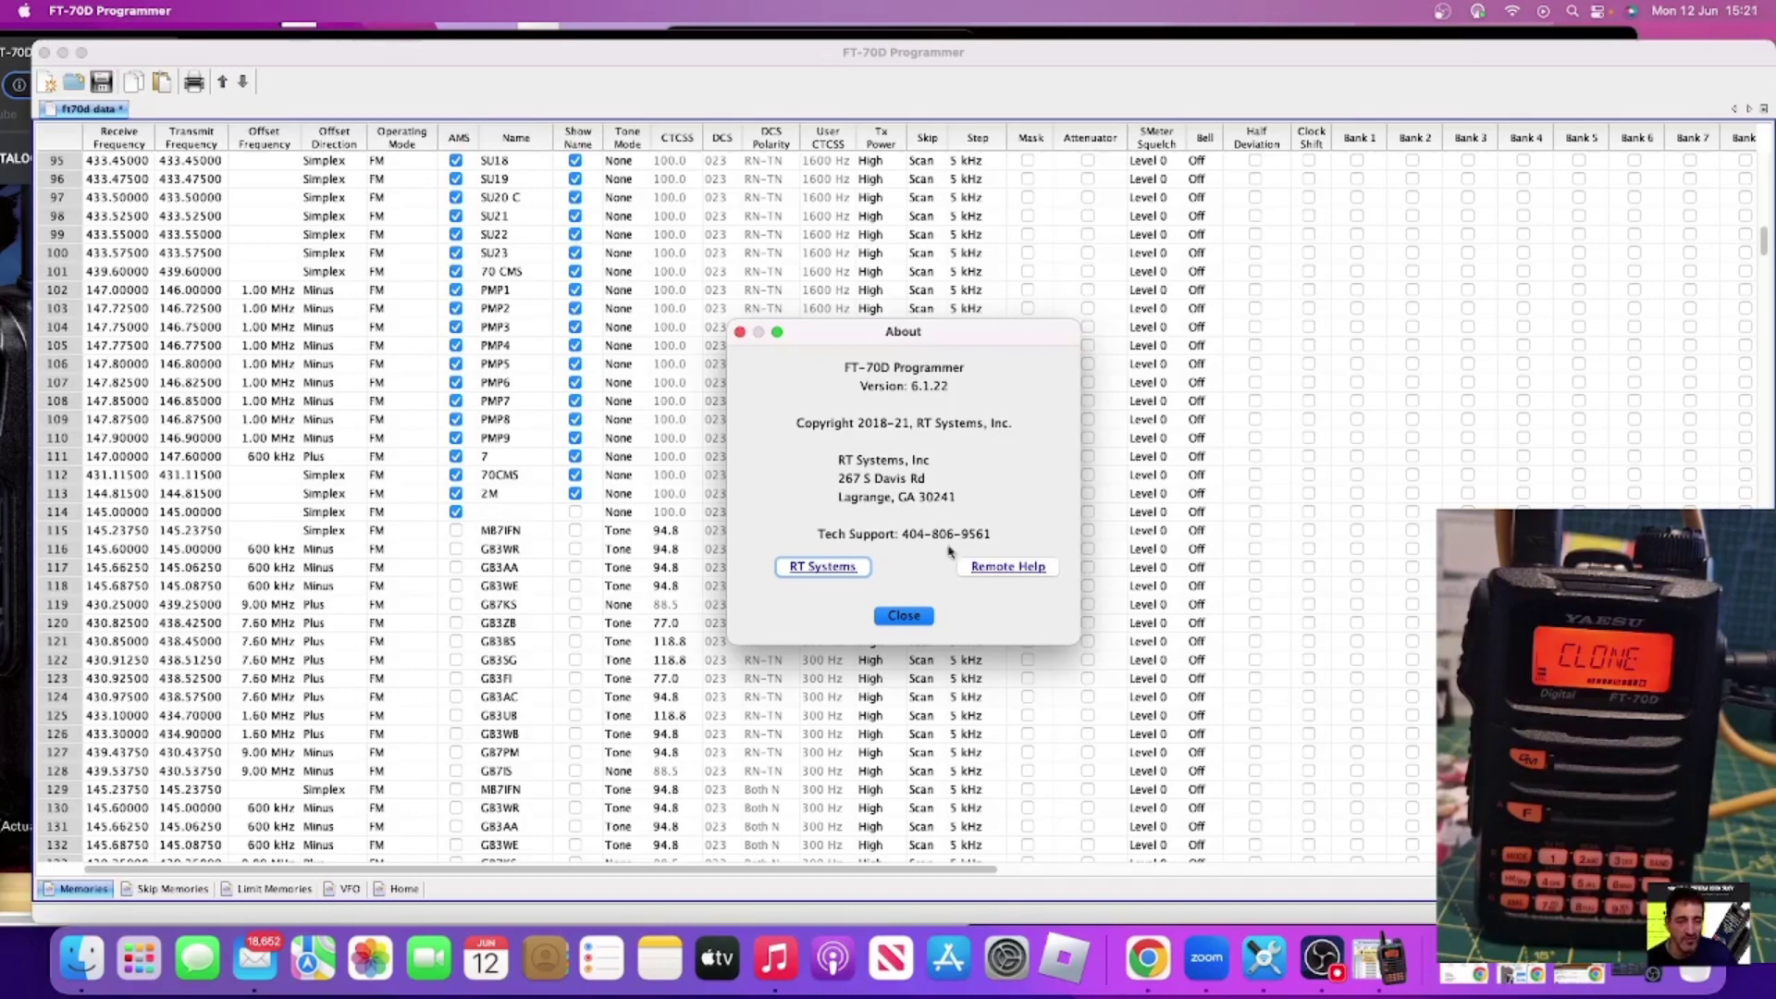
{"action": "left_click", "coordinate": [902, 617]}
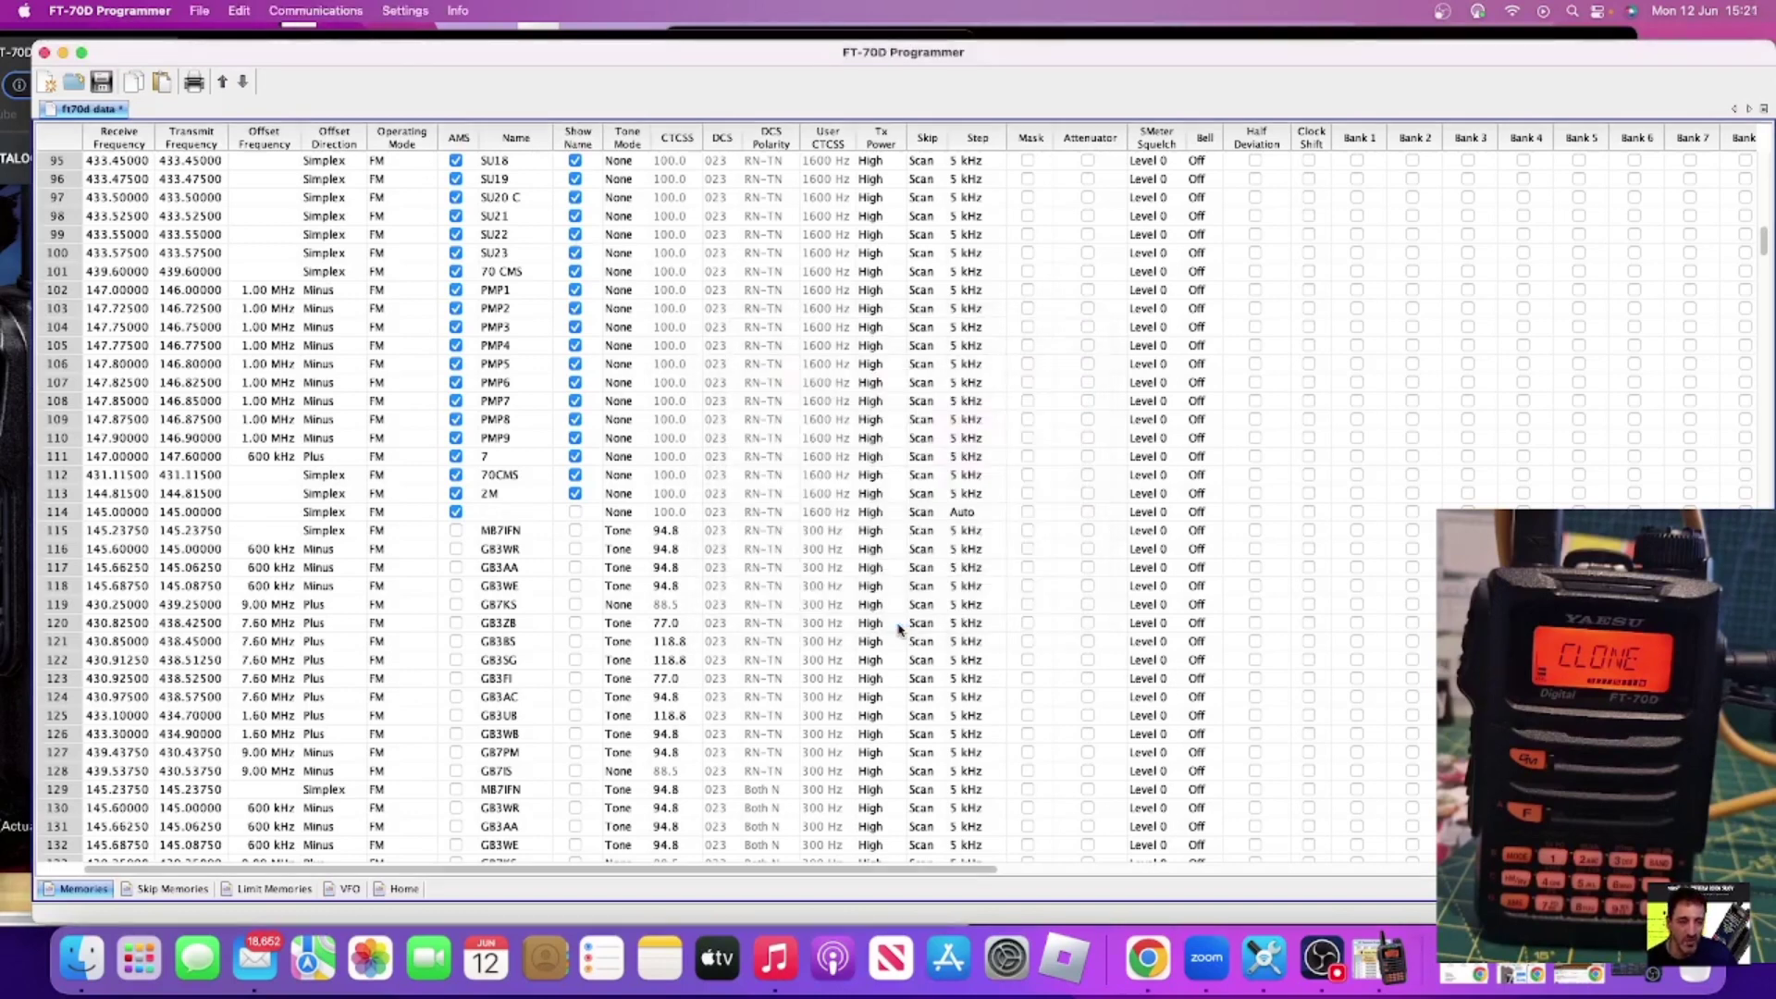
Run Check For Updates and acknowledge that all files are up to date.
{"action": "left_click", "coordinate": [405, 13]}
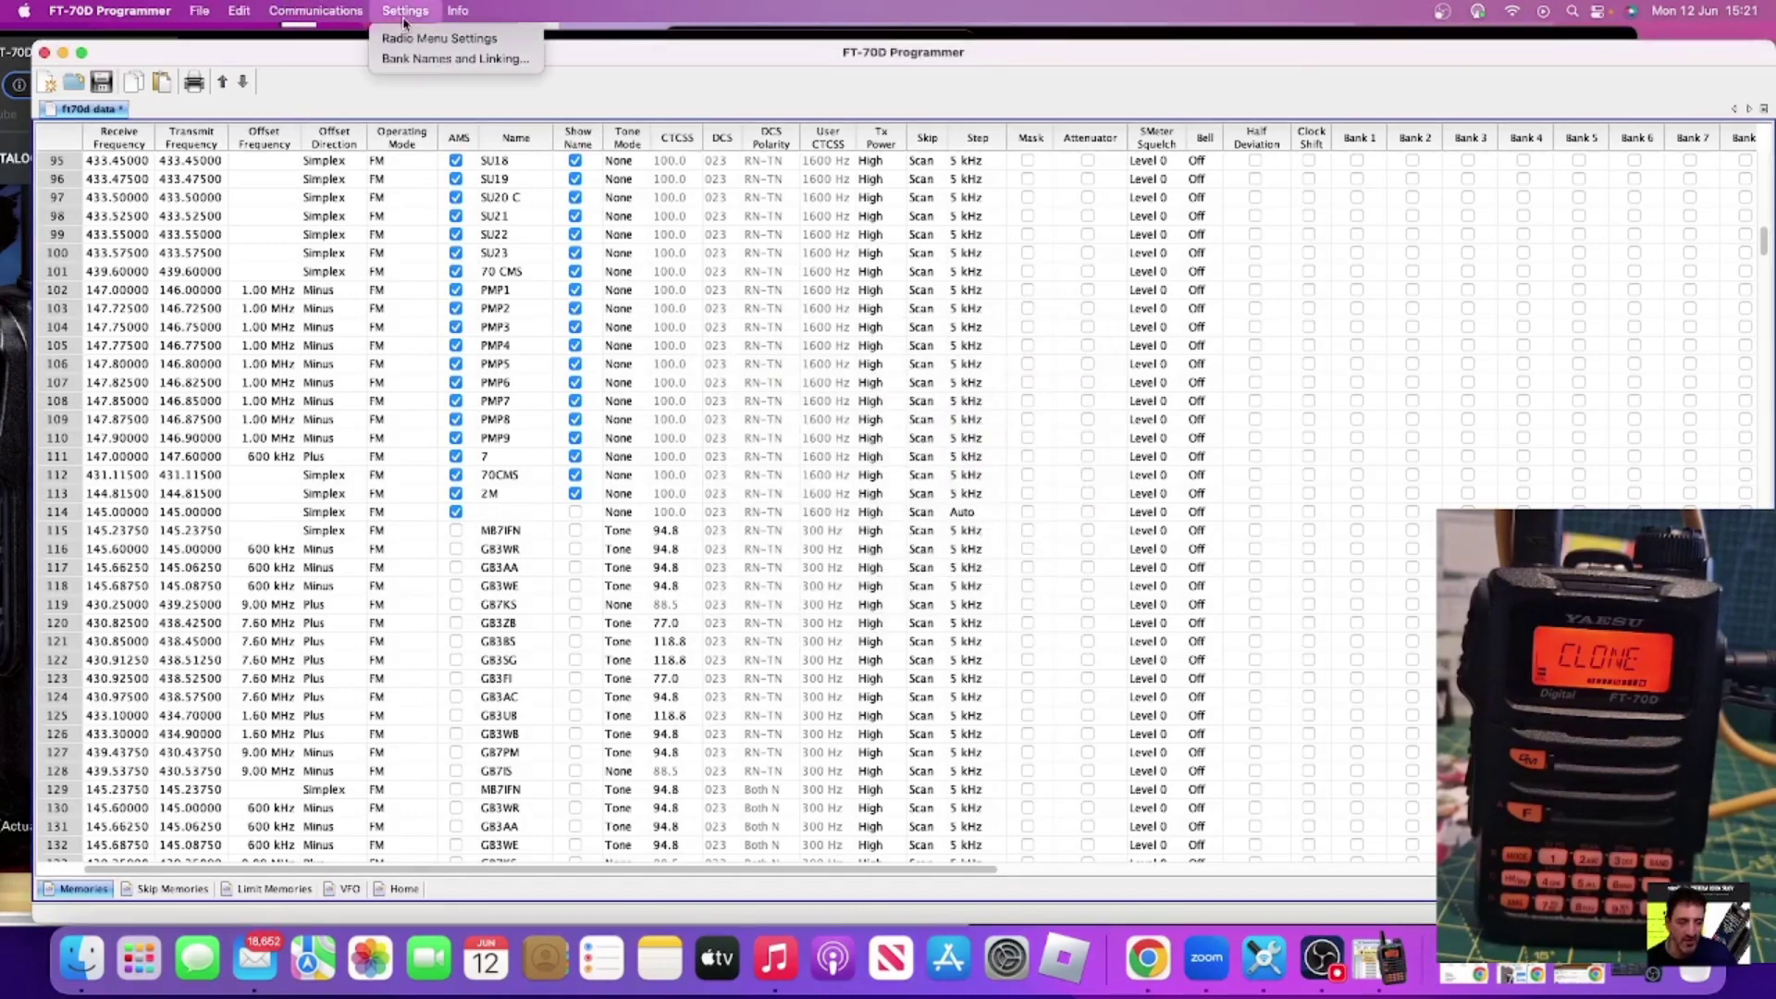
{"action": "left_click", "coordinate": [455, 13]}
{"action": "left_click", "coordinate": [455, 13]}
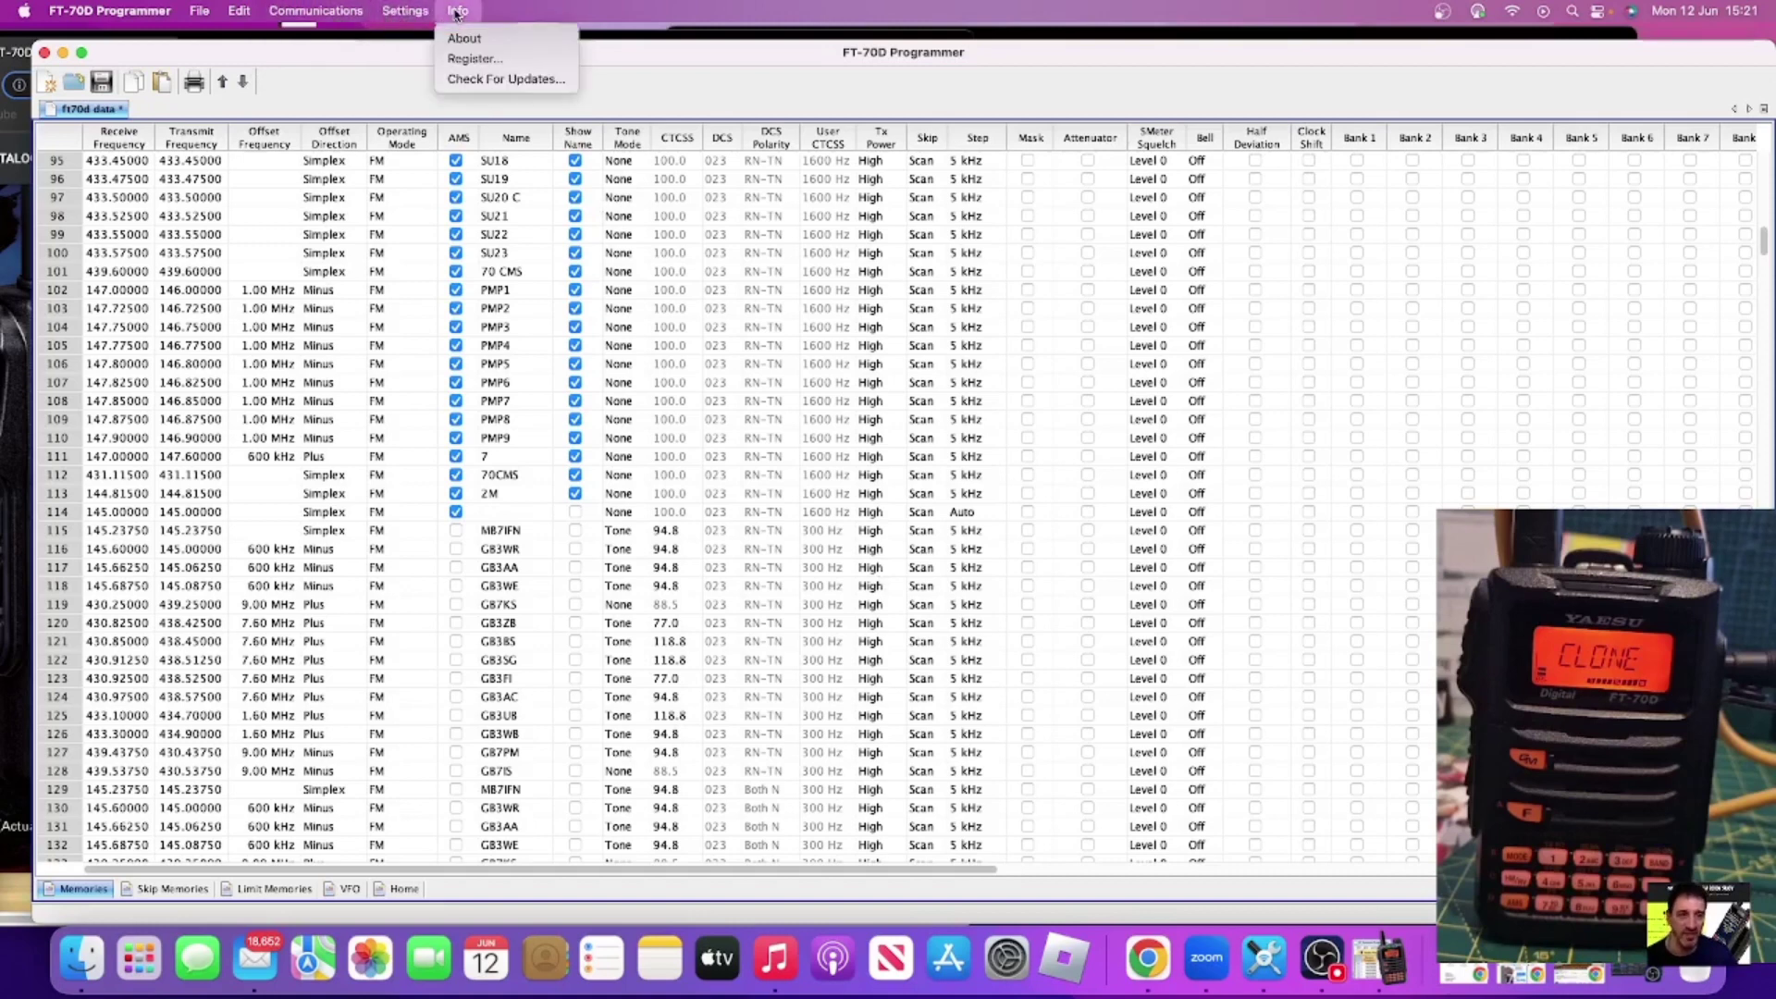
{"action": "left_click", "coordinate": [473, 80]}
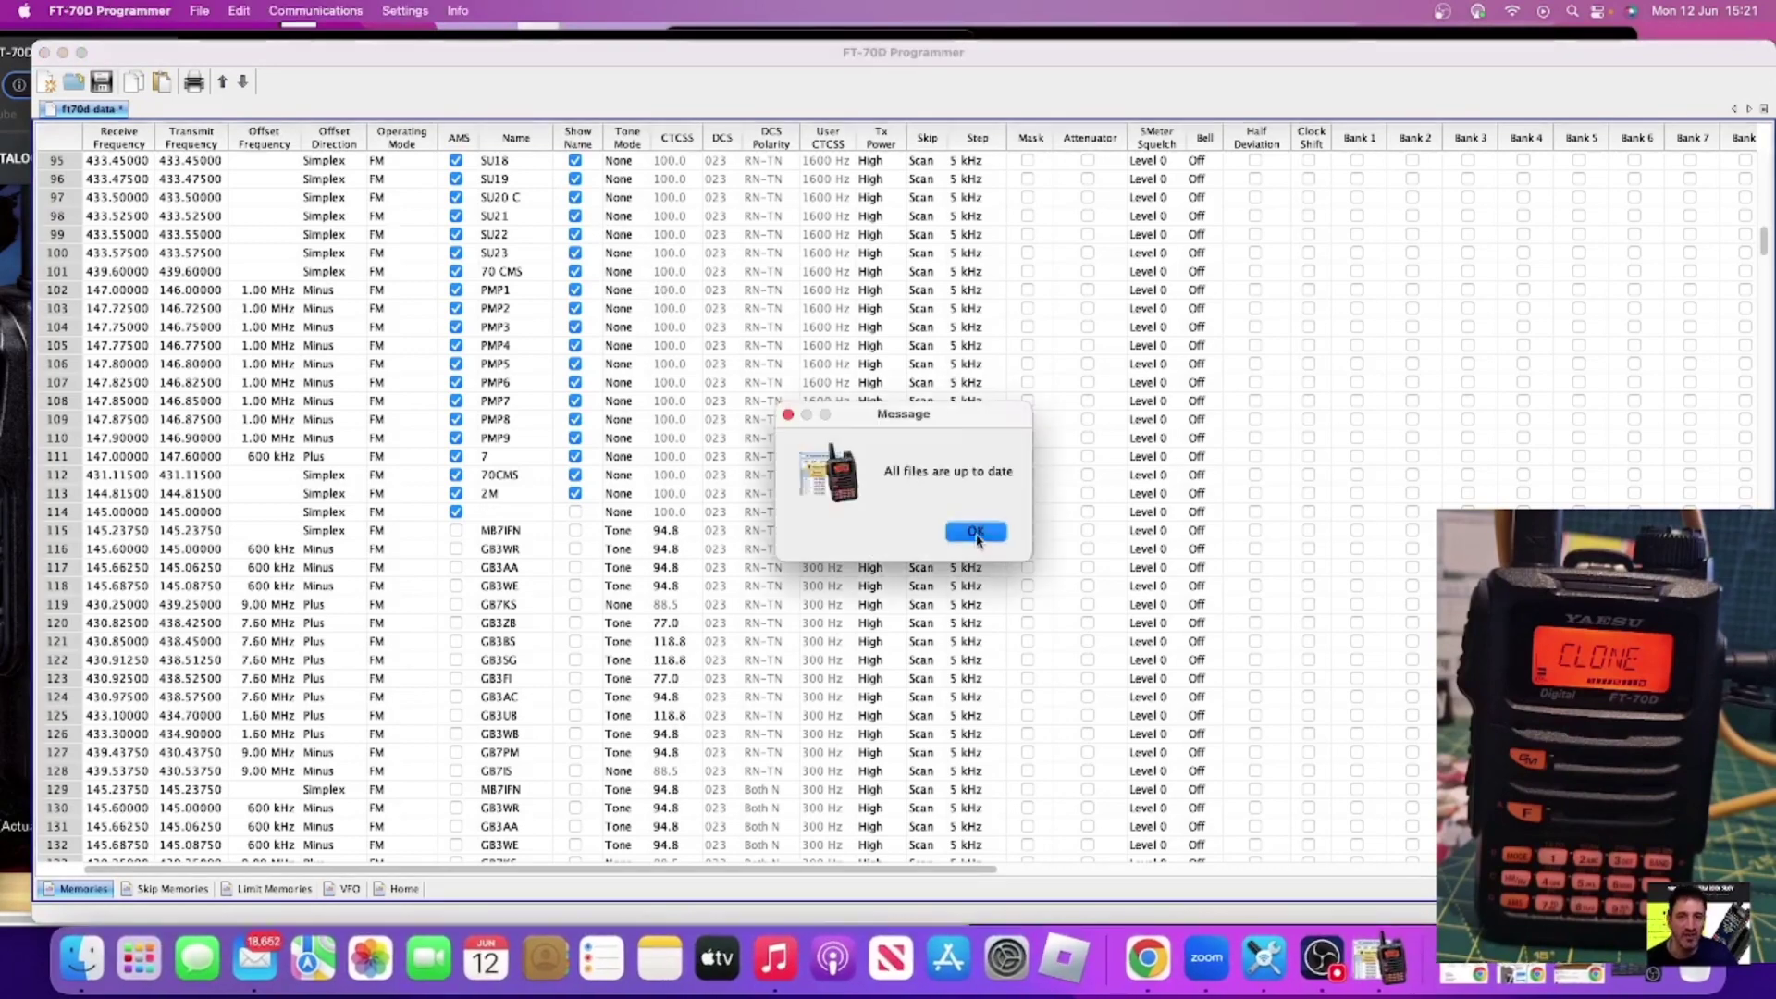
{"action": "left_click", "coordinate": [979, 538]}
Browse into the ft70d folder from File > Import, then cancel the import.
{"action": "left_click", "coordinate": [305, 13]}
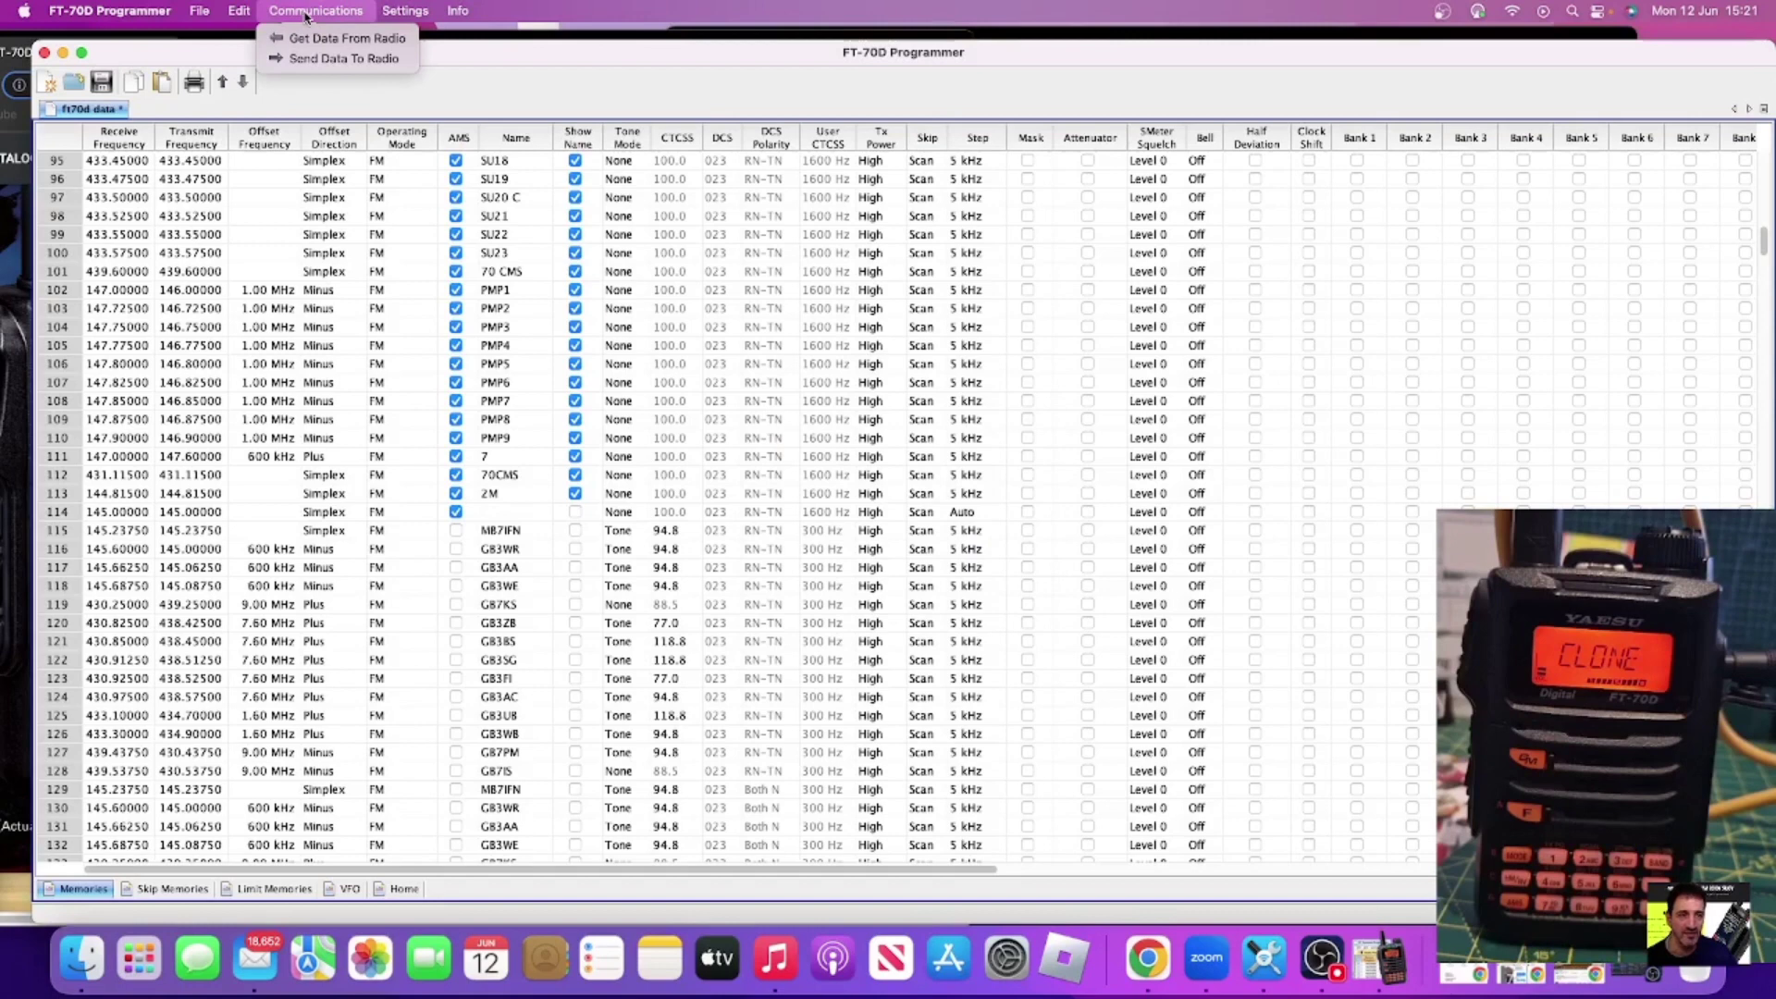
{"action": "mouse_move", "coordinate": [259, 14]}
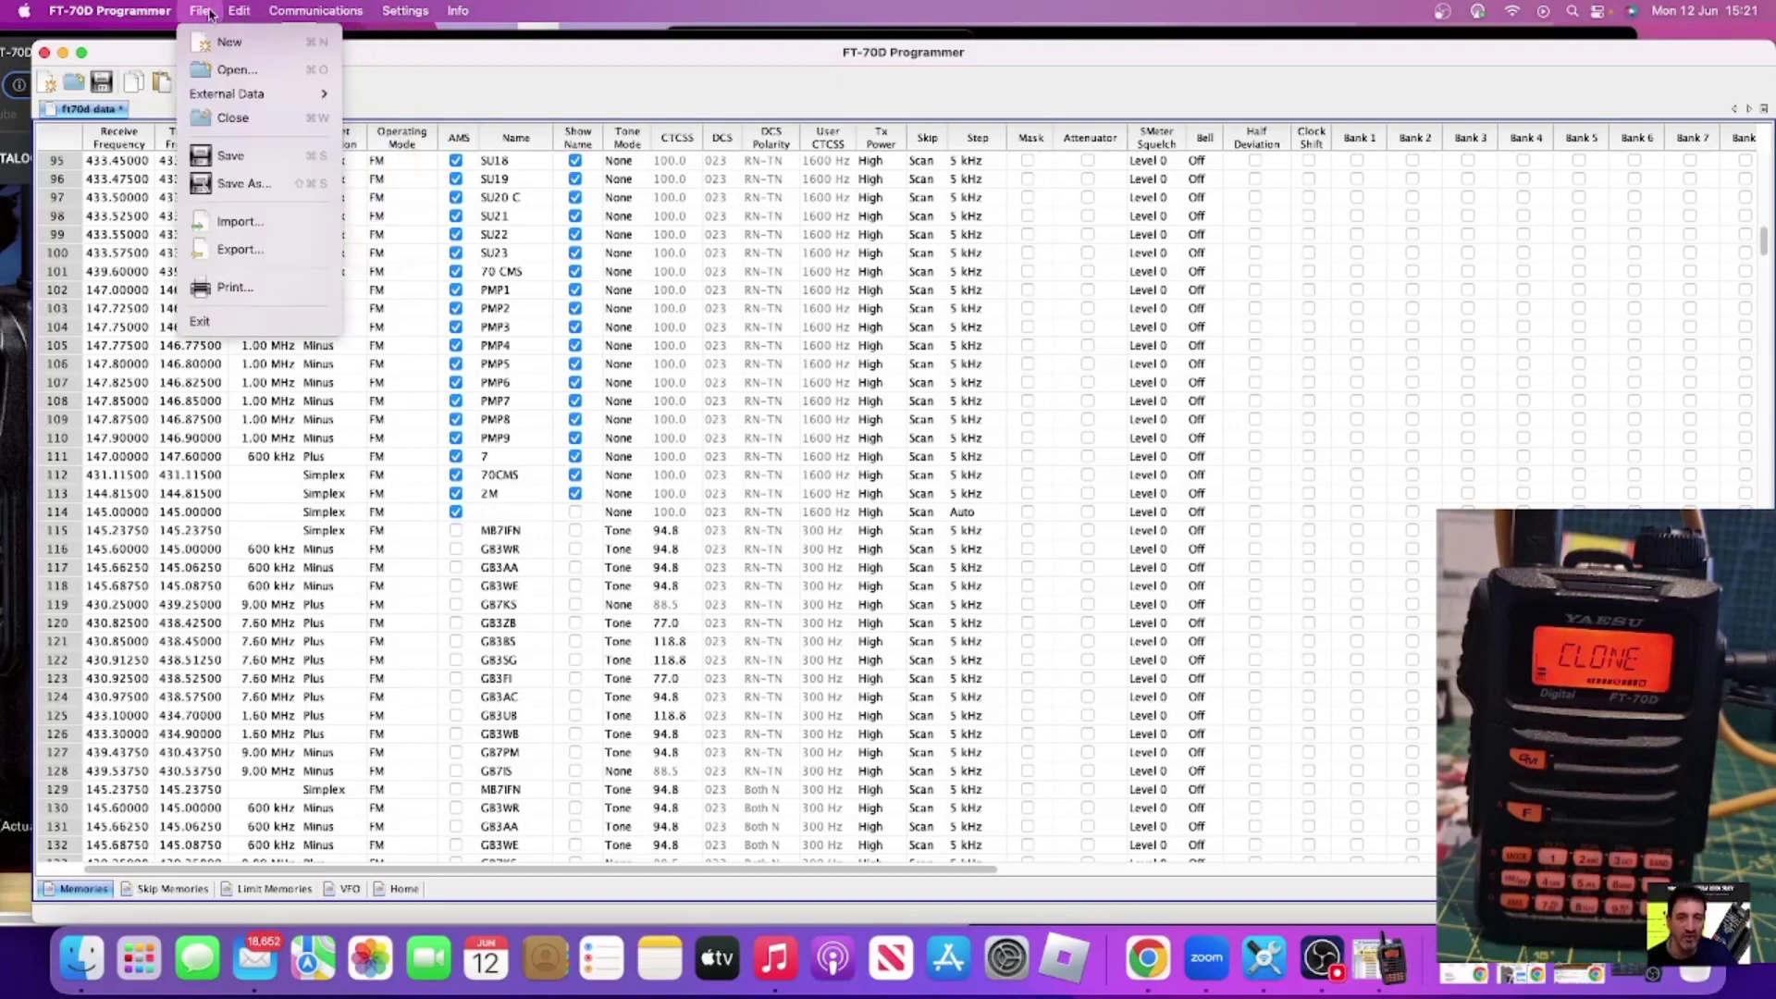
{"action": "left_click", "coordinate": [237, 222]}
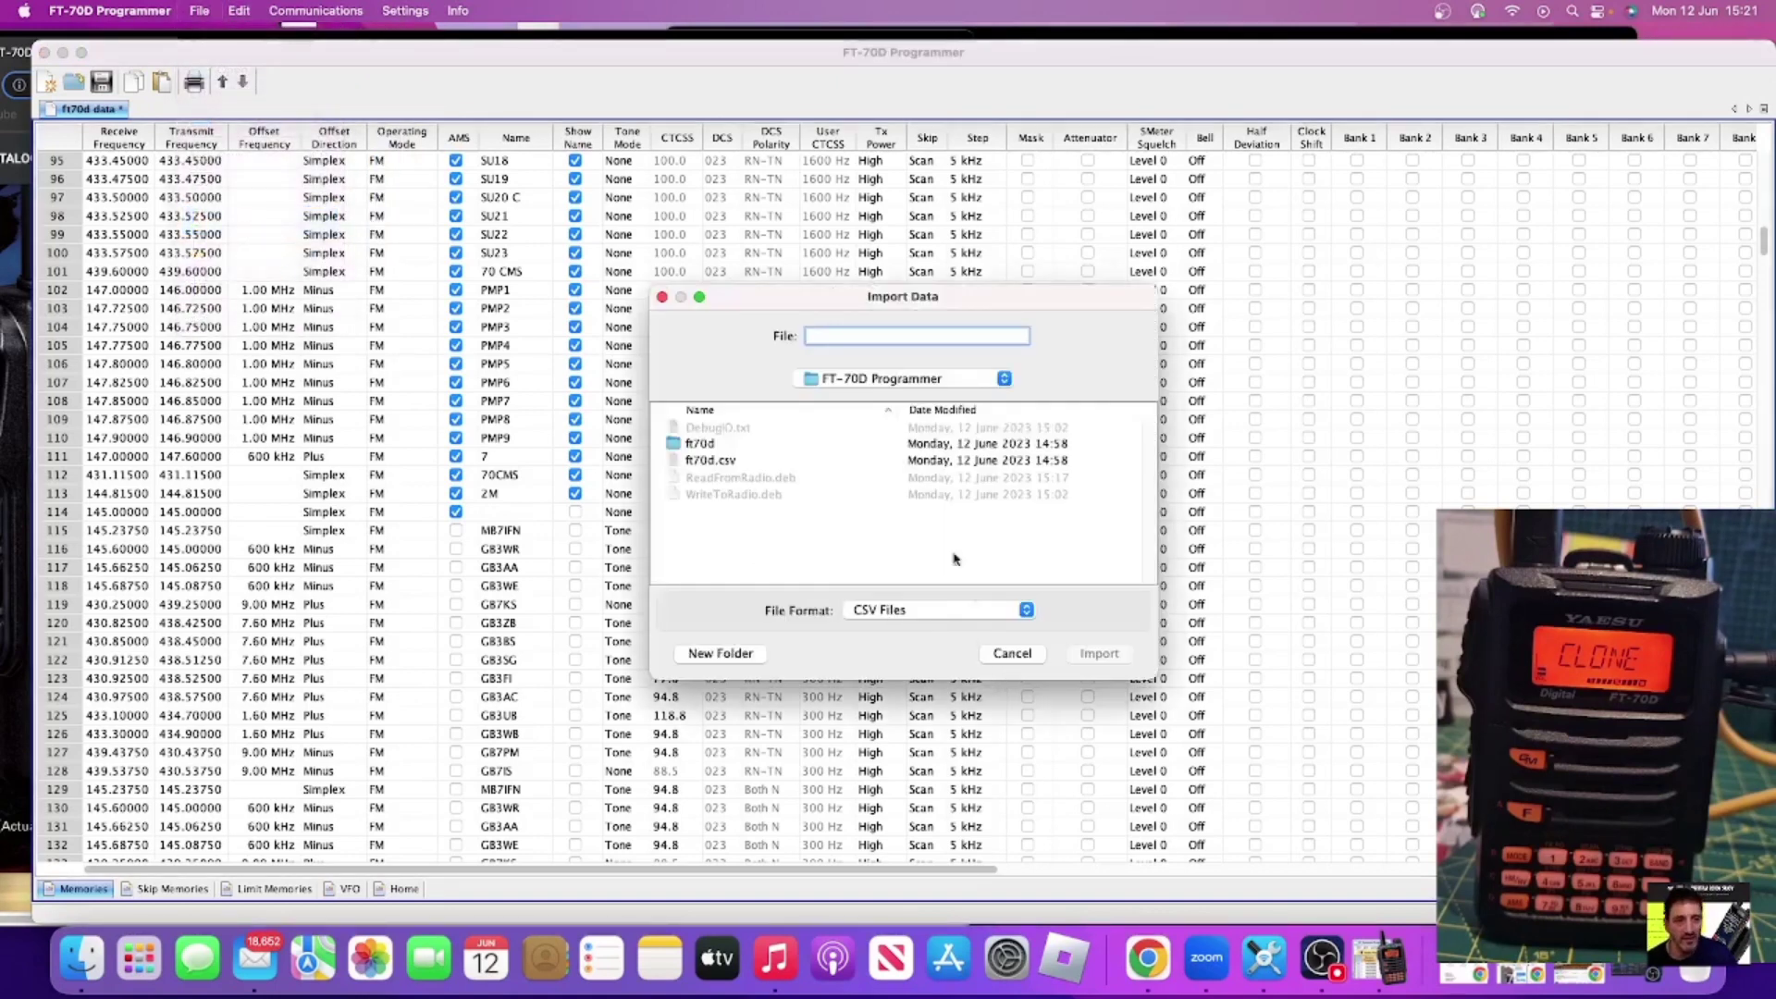
{"action": "left_click", "coordinate": [694, 446]}
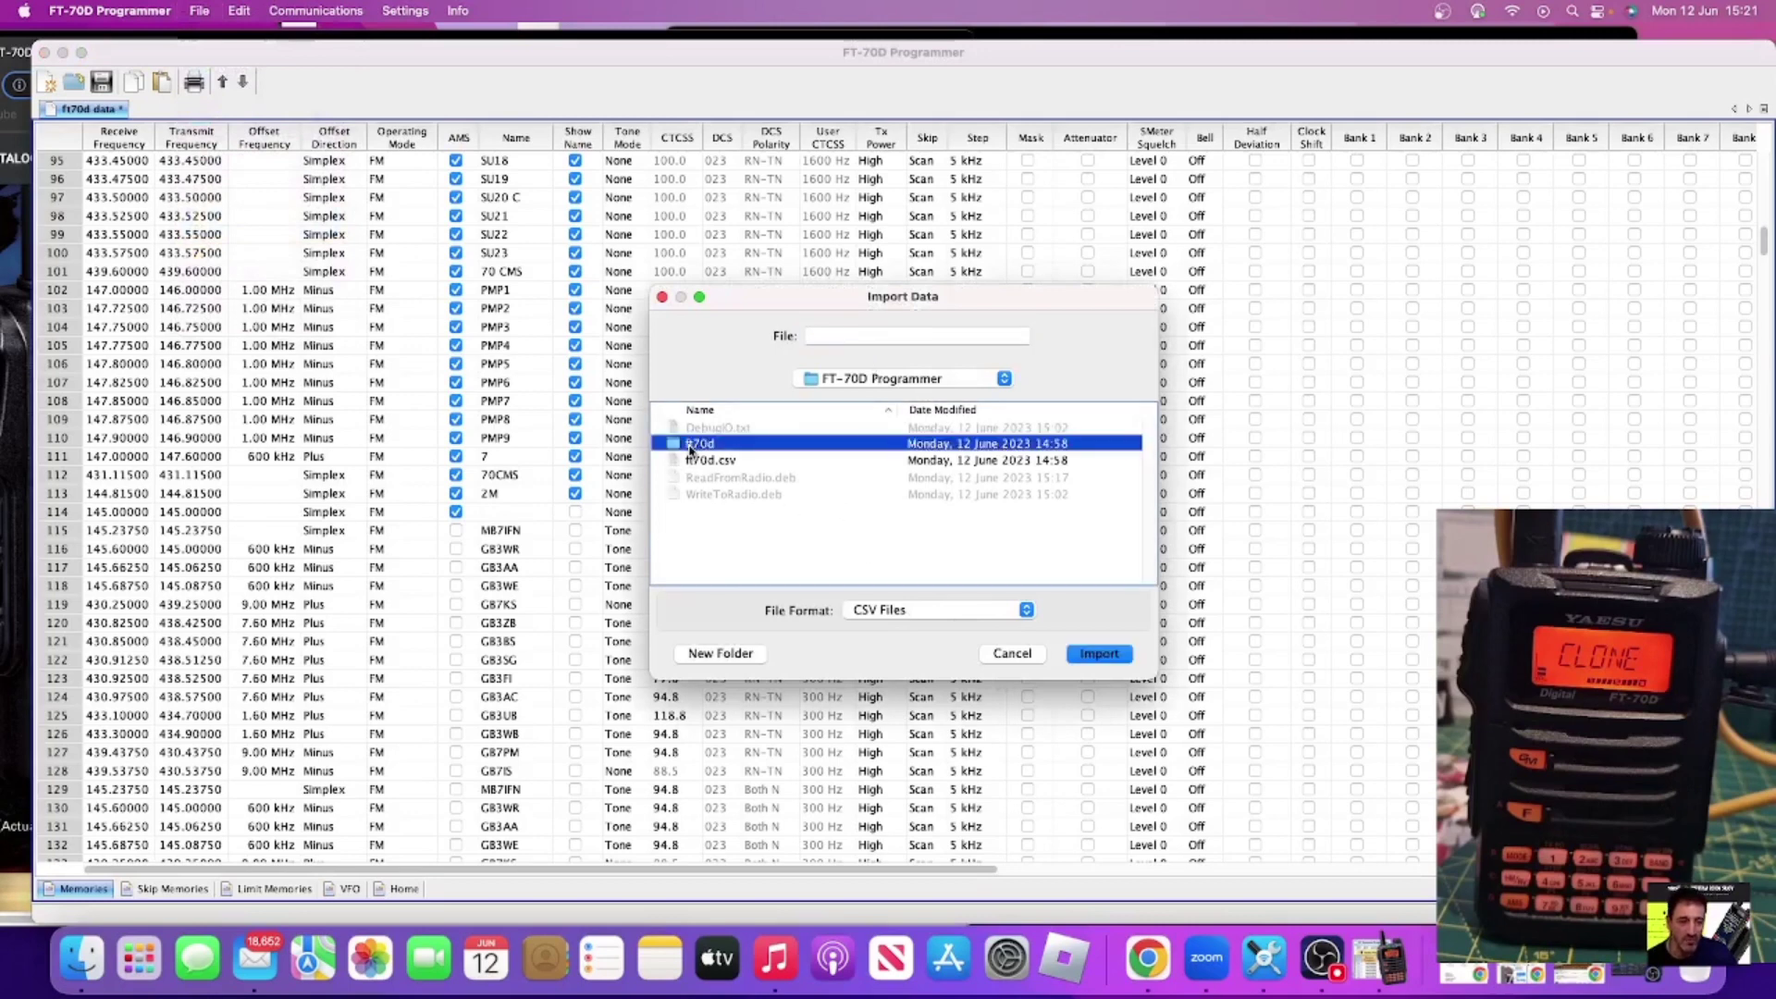
{"action": "left_click", "coordinate": [1100, 655]}
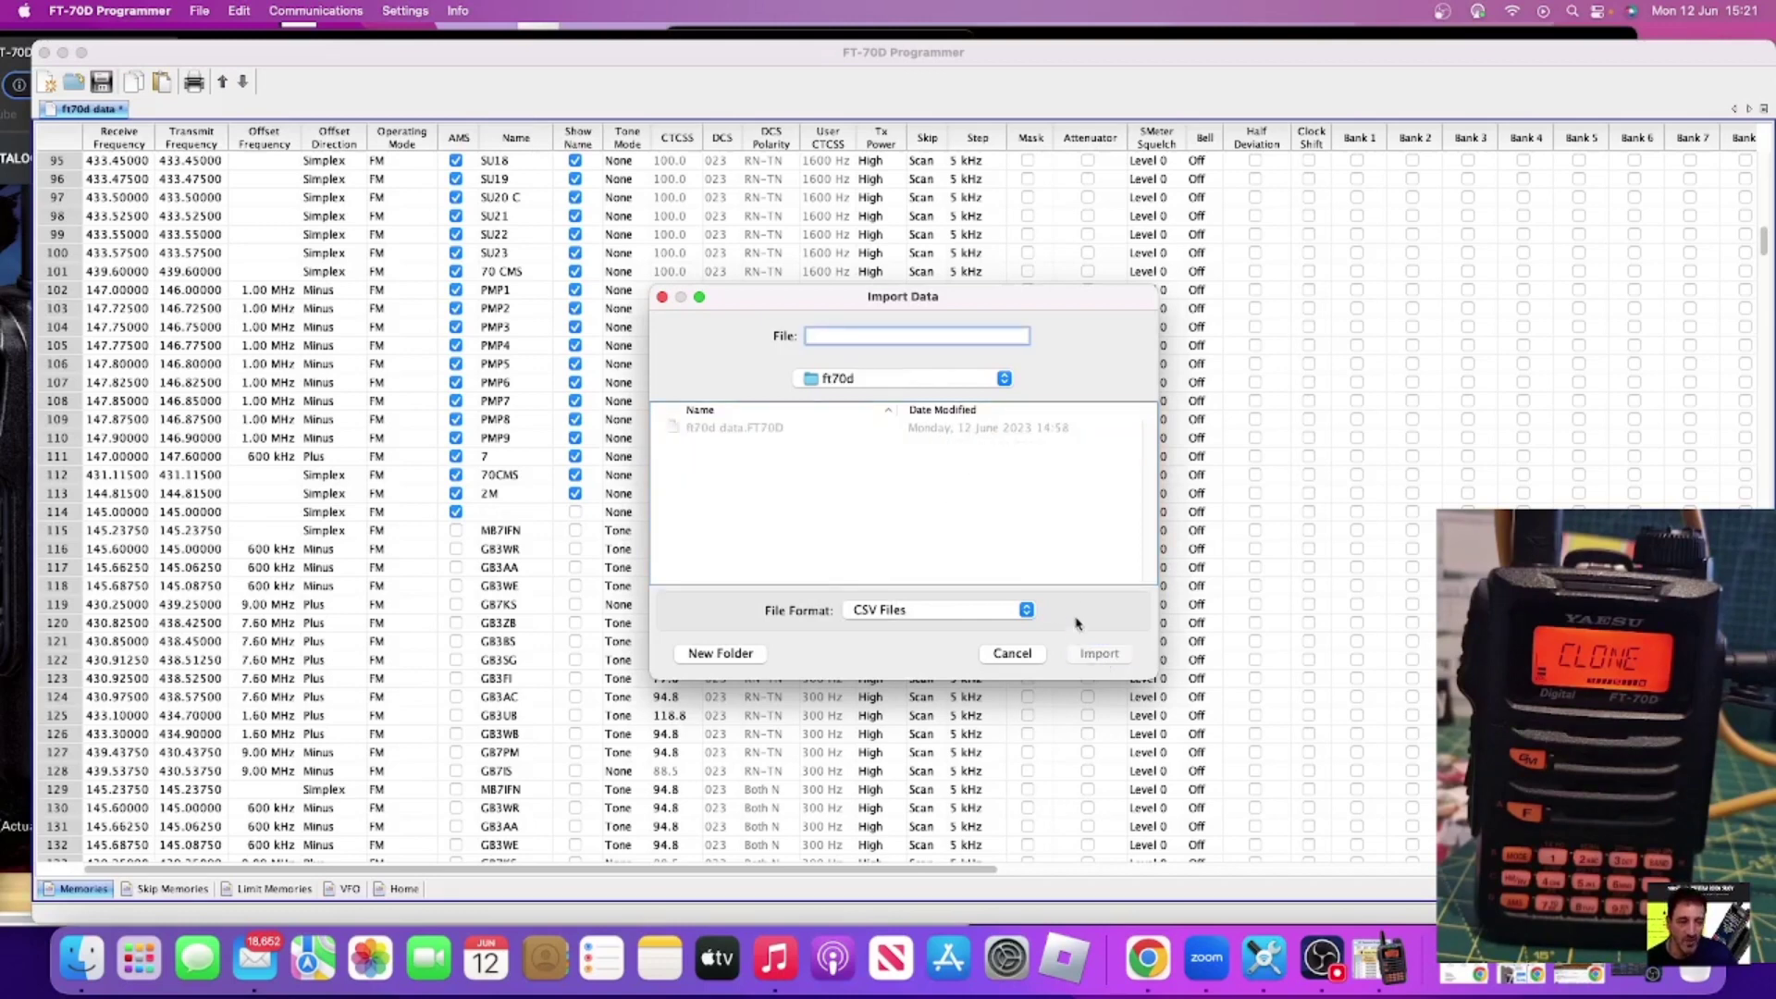
{"action": "left_click", "coordinate": [1017, 655]}
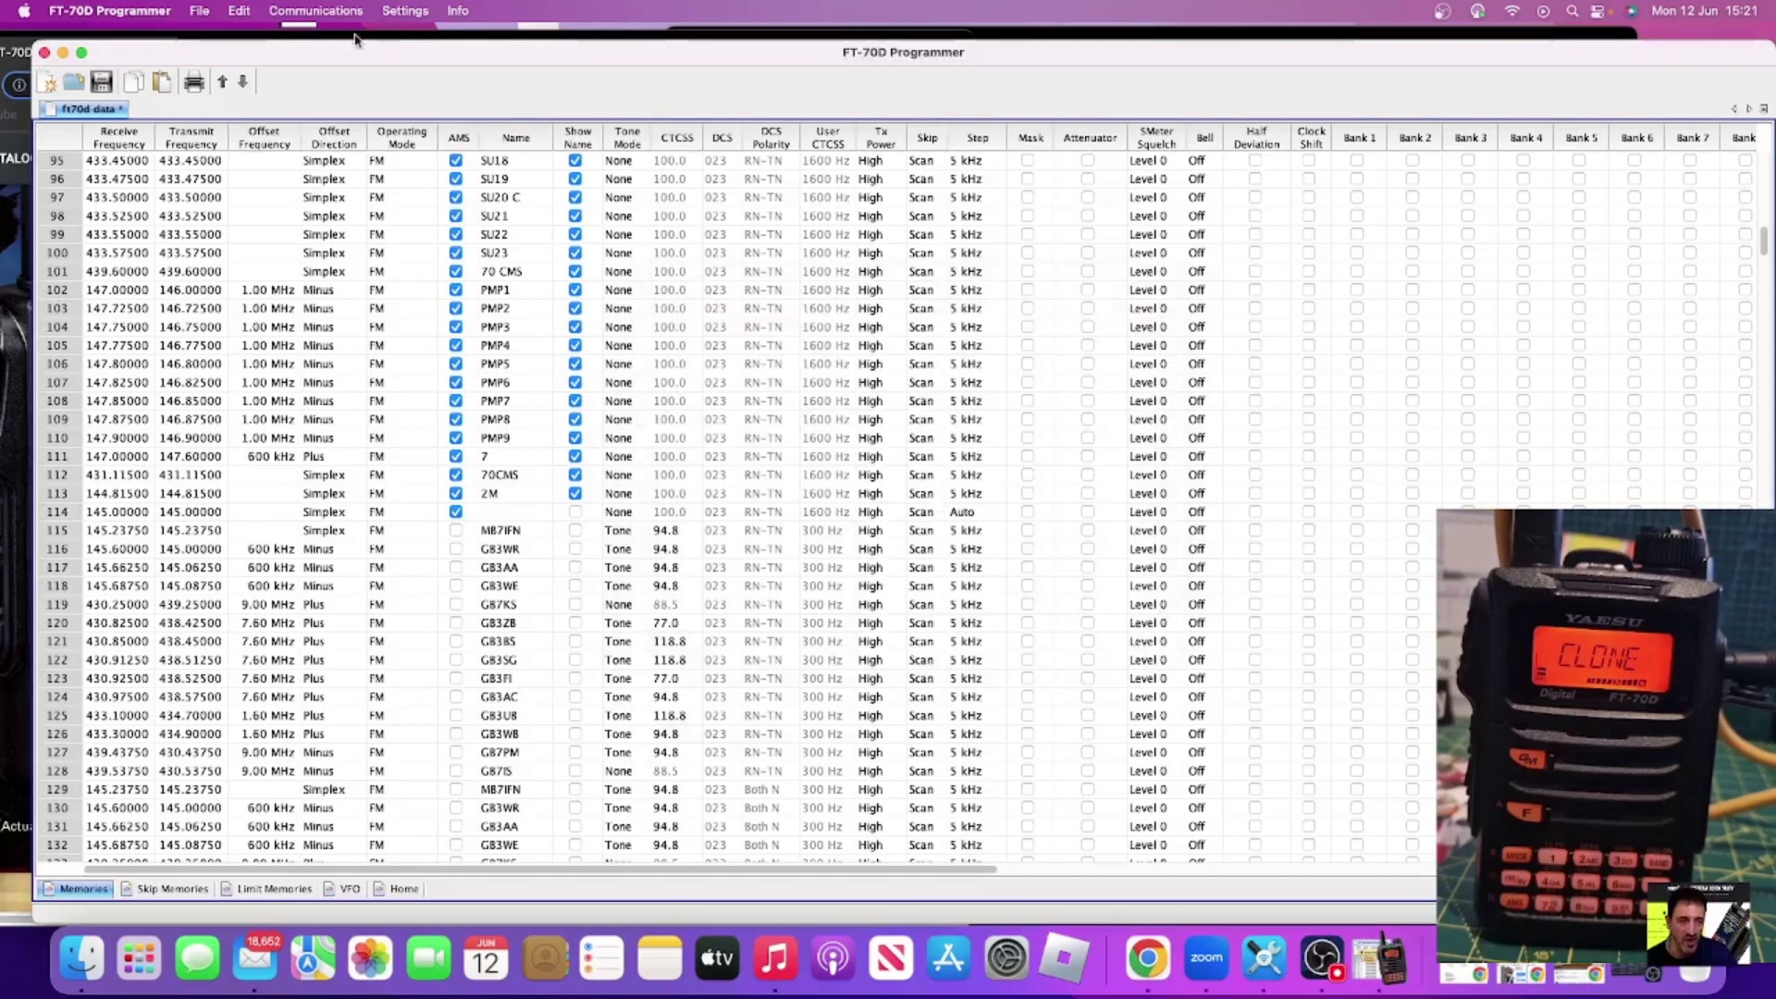
Save the edited ft70d data file with File > Save.
{"action": "left_click", "coordinate": [199, 10]}
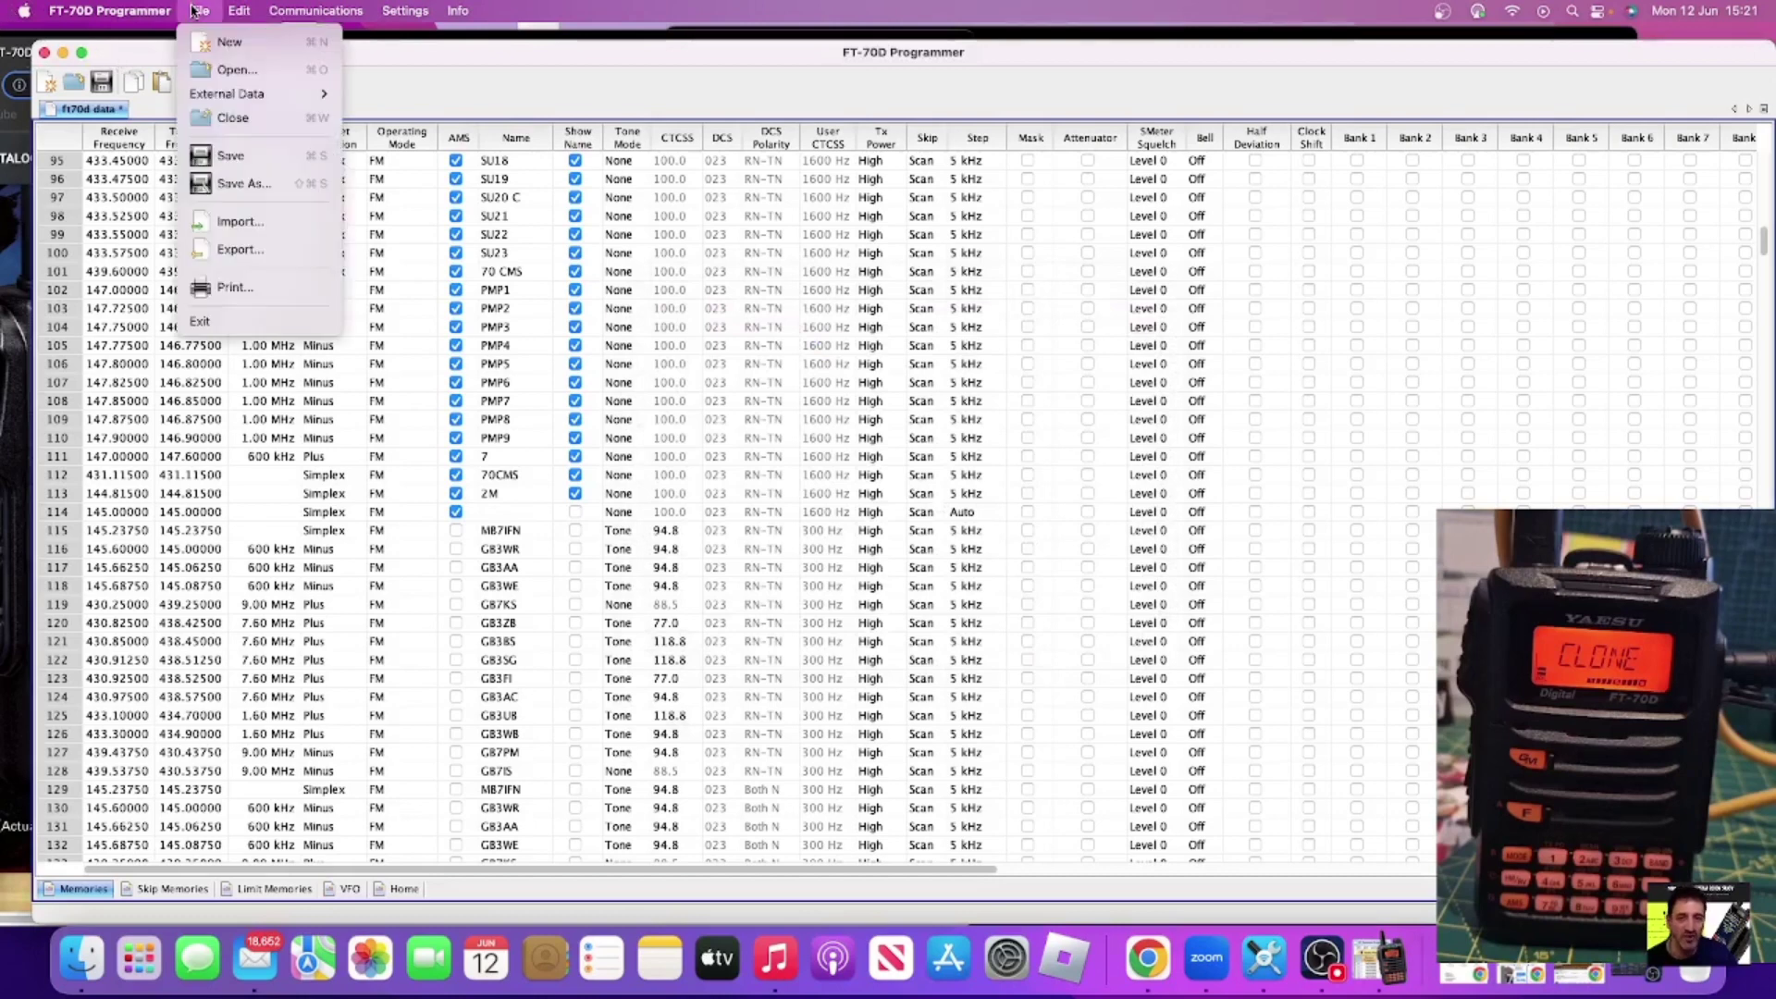
{"action": "left_click", "coordinate": [261, 164]}
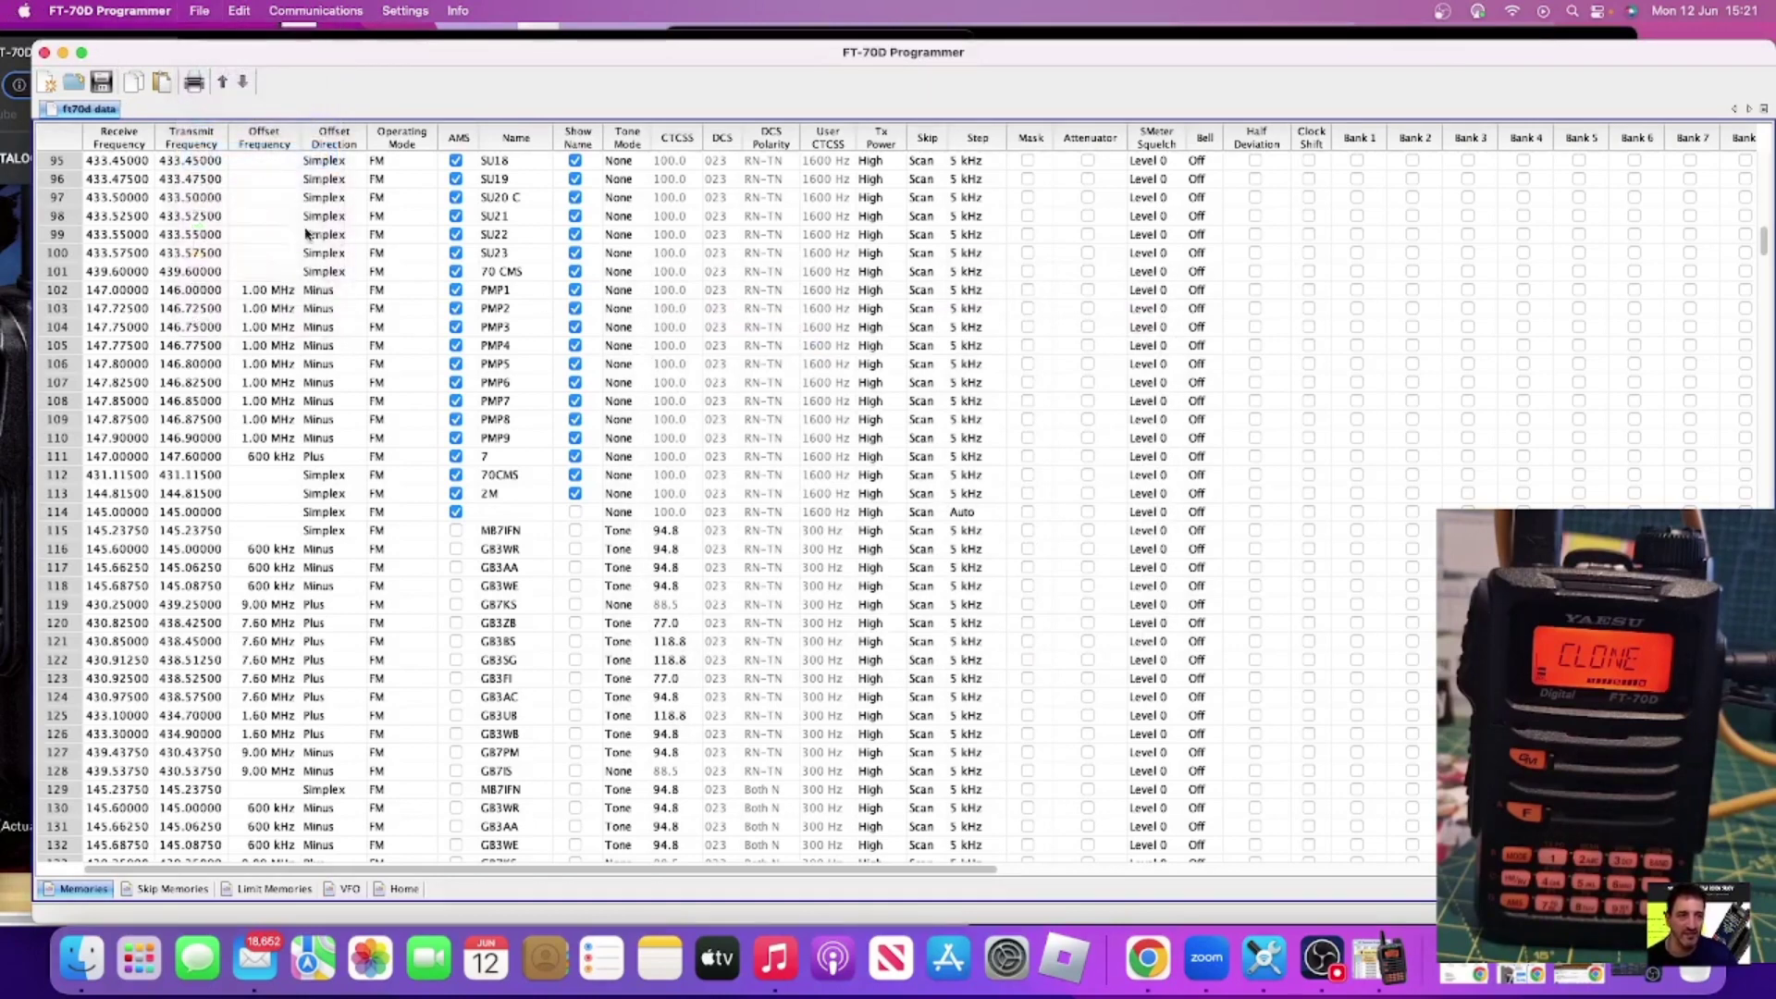
{"action": "left_click", "coordinate": [98, 83]}
Start a first Send Data To Radio transfer, which ends in a communication error.
{"action": "left_click", "coordinate": [290, 11]}
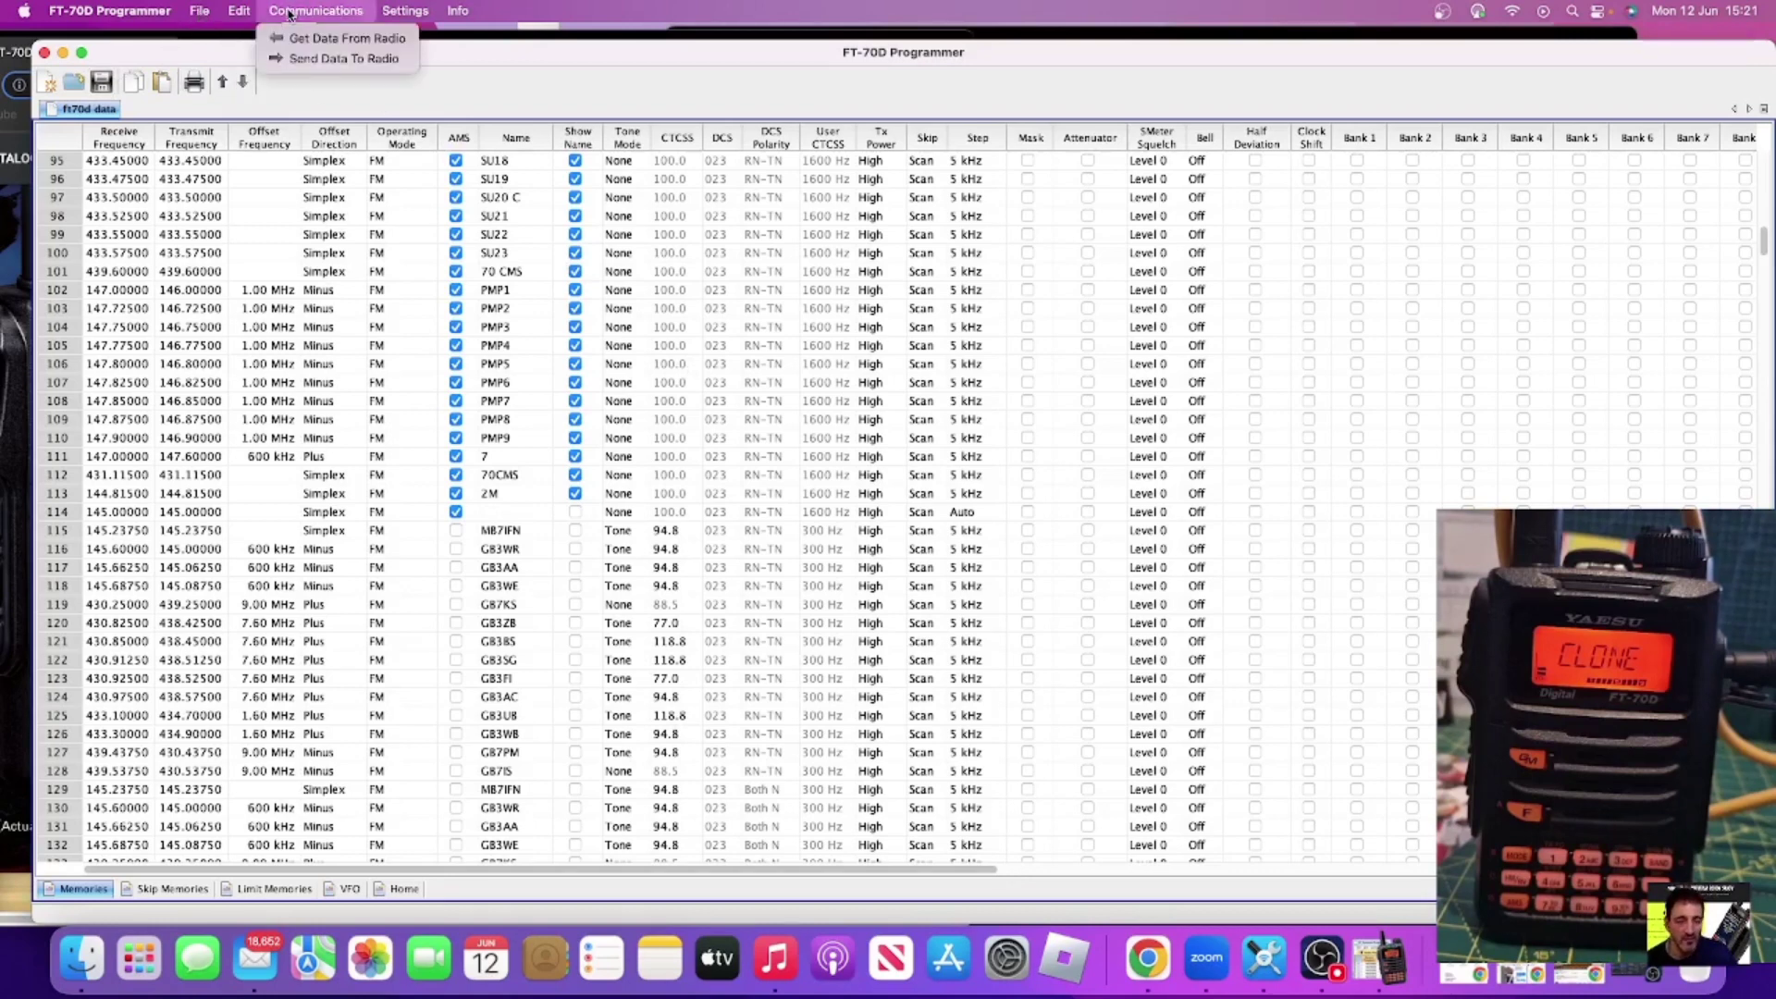
{"action": "left_click", "coordinate": [318, 59]}
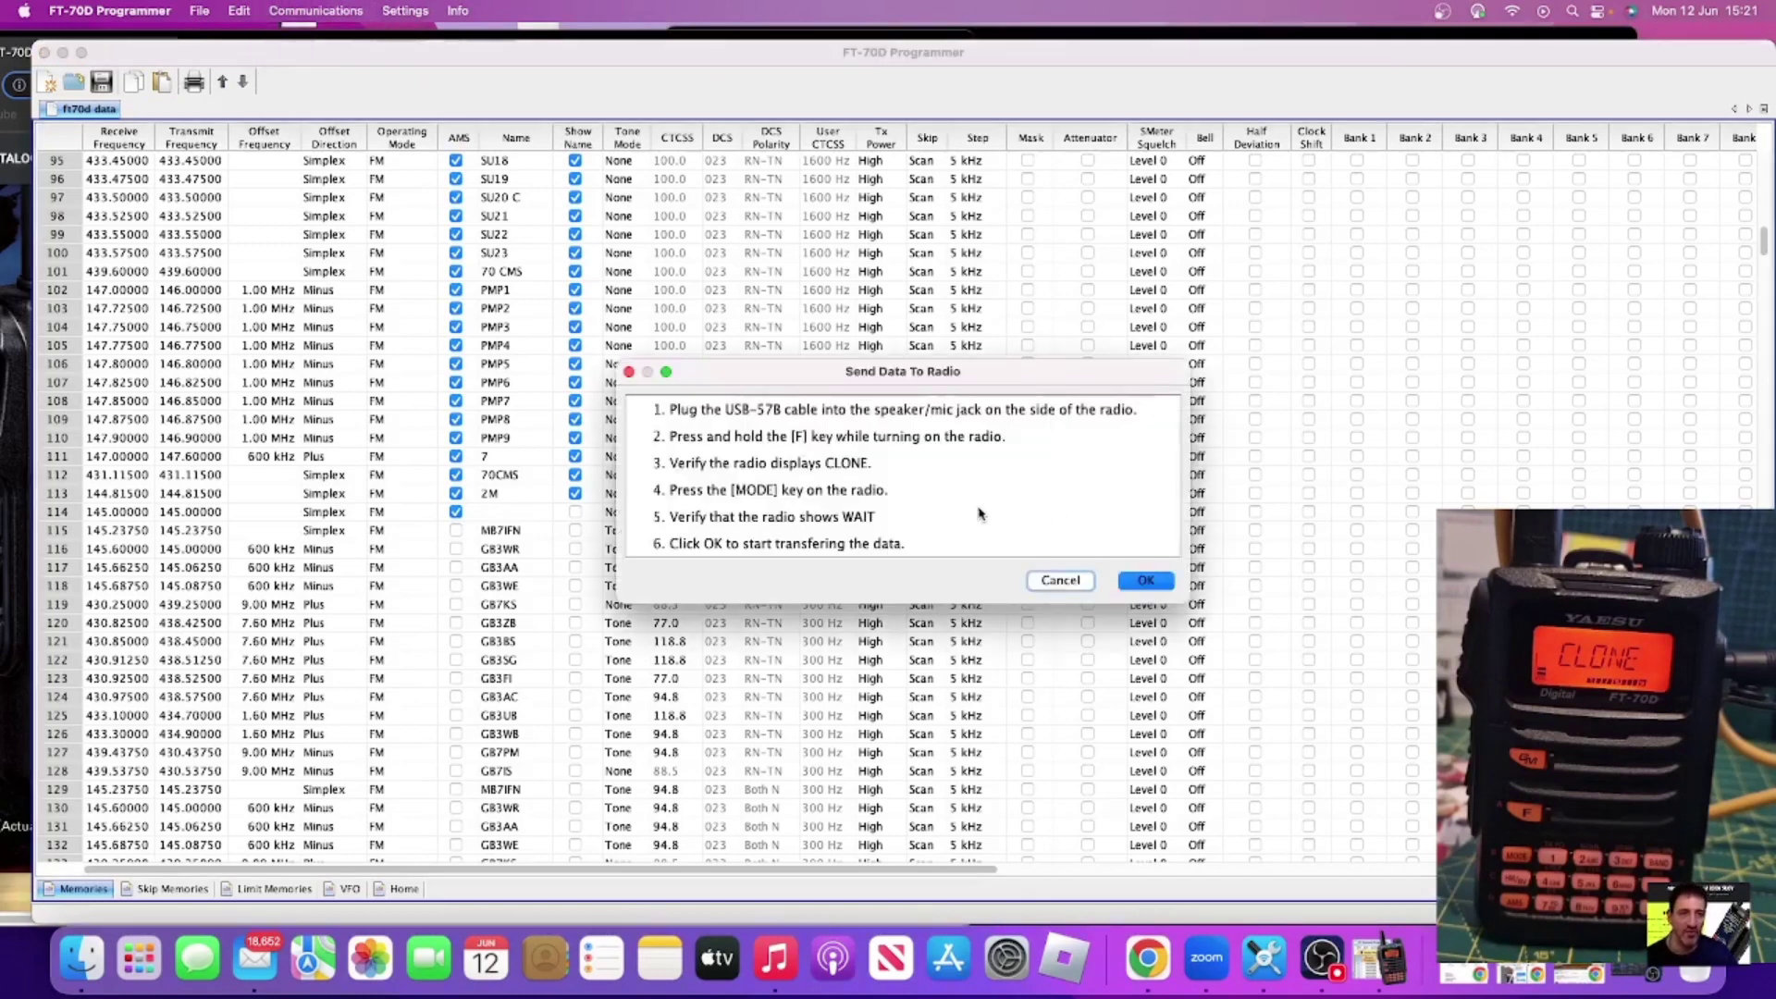
{"action": "left_click", "coordinate": [1144, 592]}
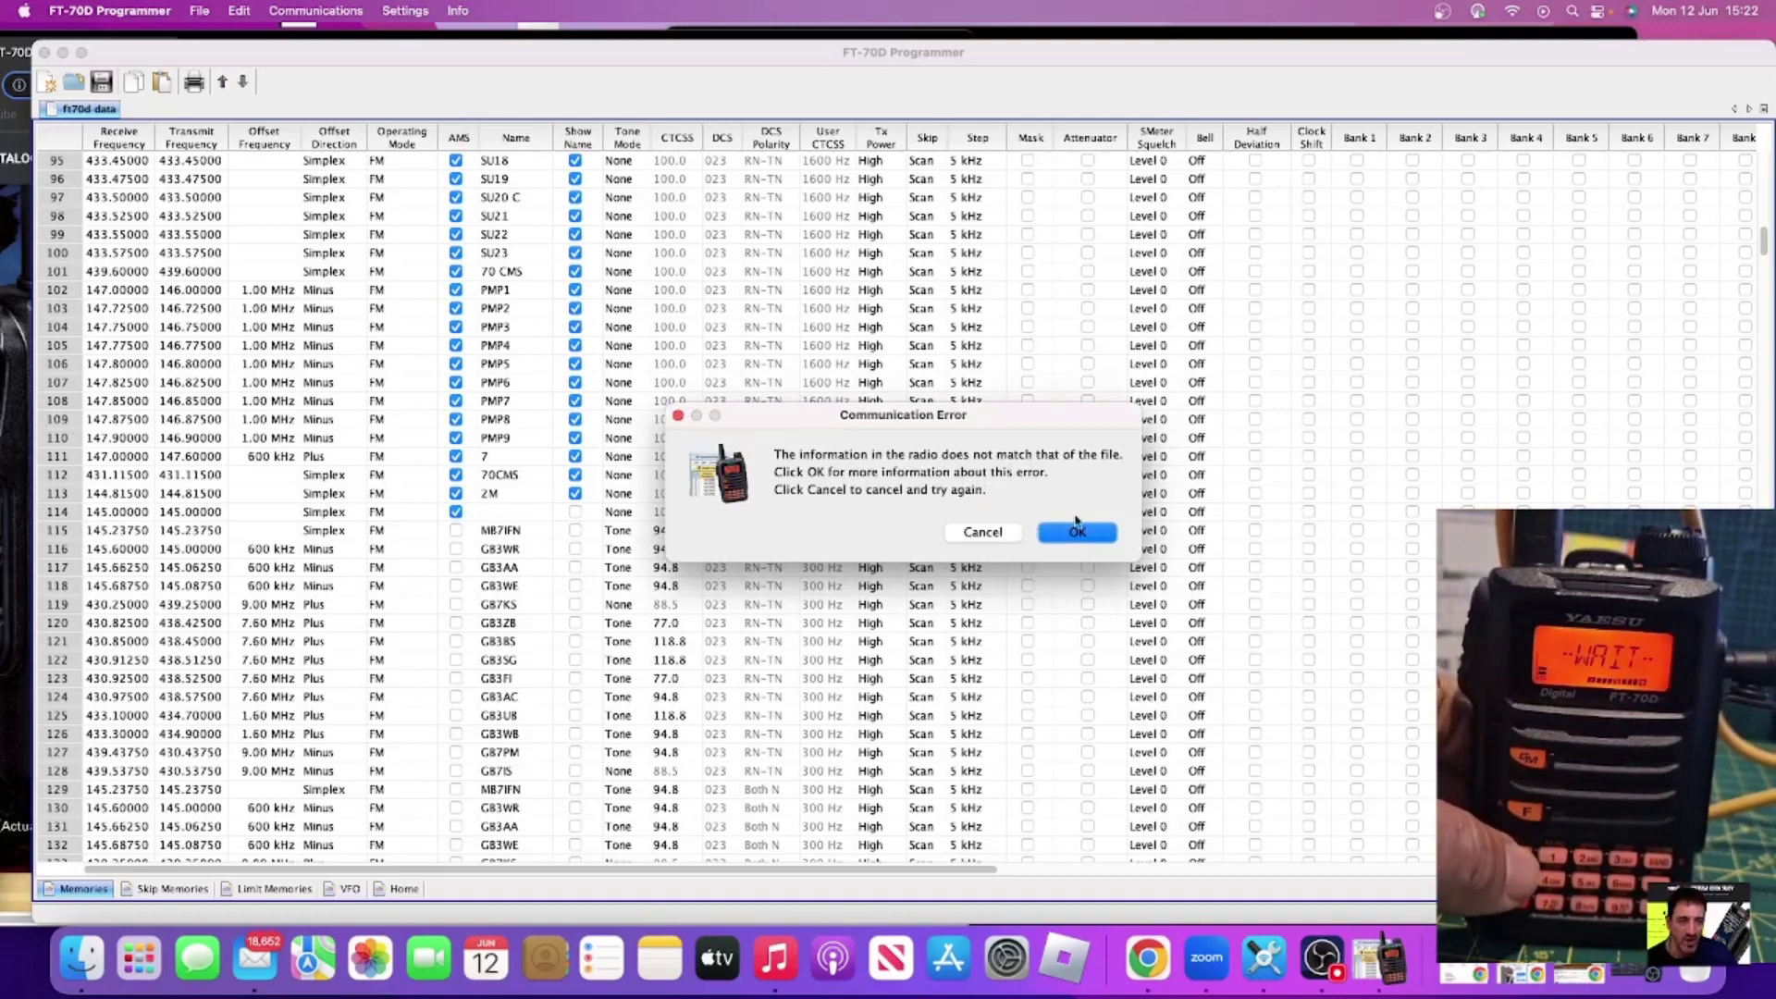
Dismiss the communication error and bring the Send Data To Radio instructions back up.
{"action": "left_click", "coordinate": [1078, 532]}
{"action": "left_click", "coordinate": [1098, 577]}
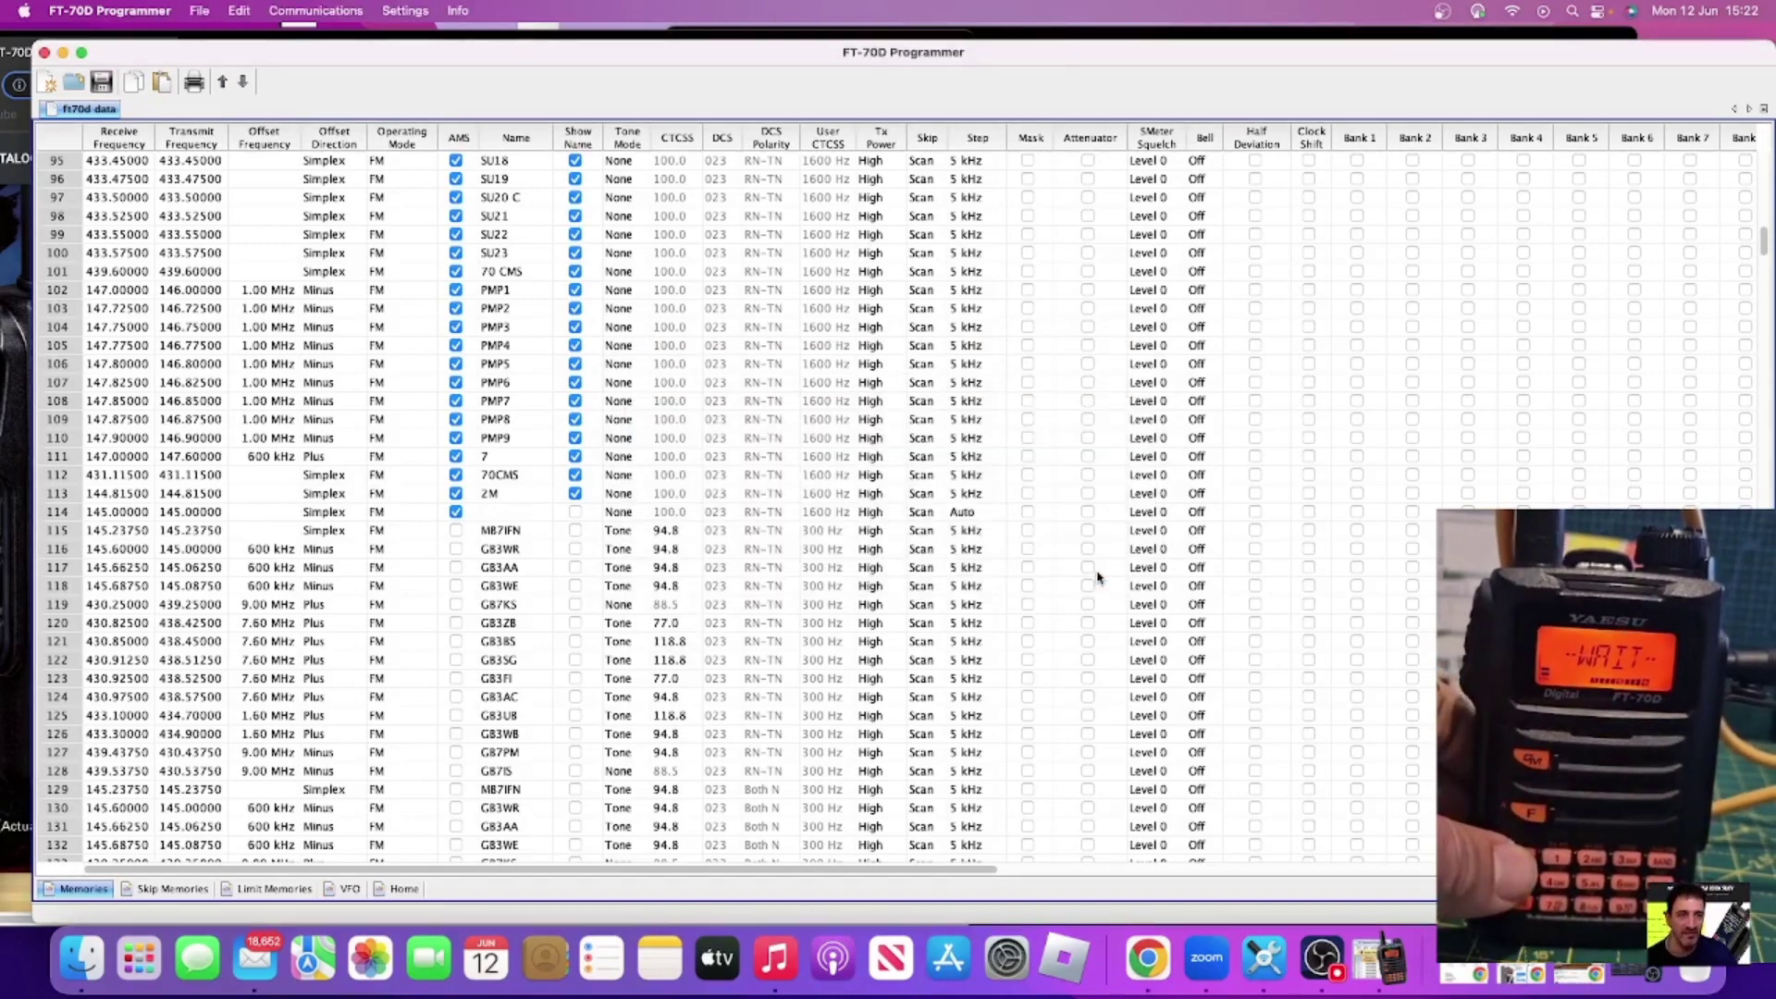
{"action": "left_click", "coordinate": [315, 10]}
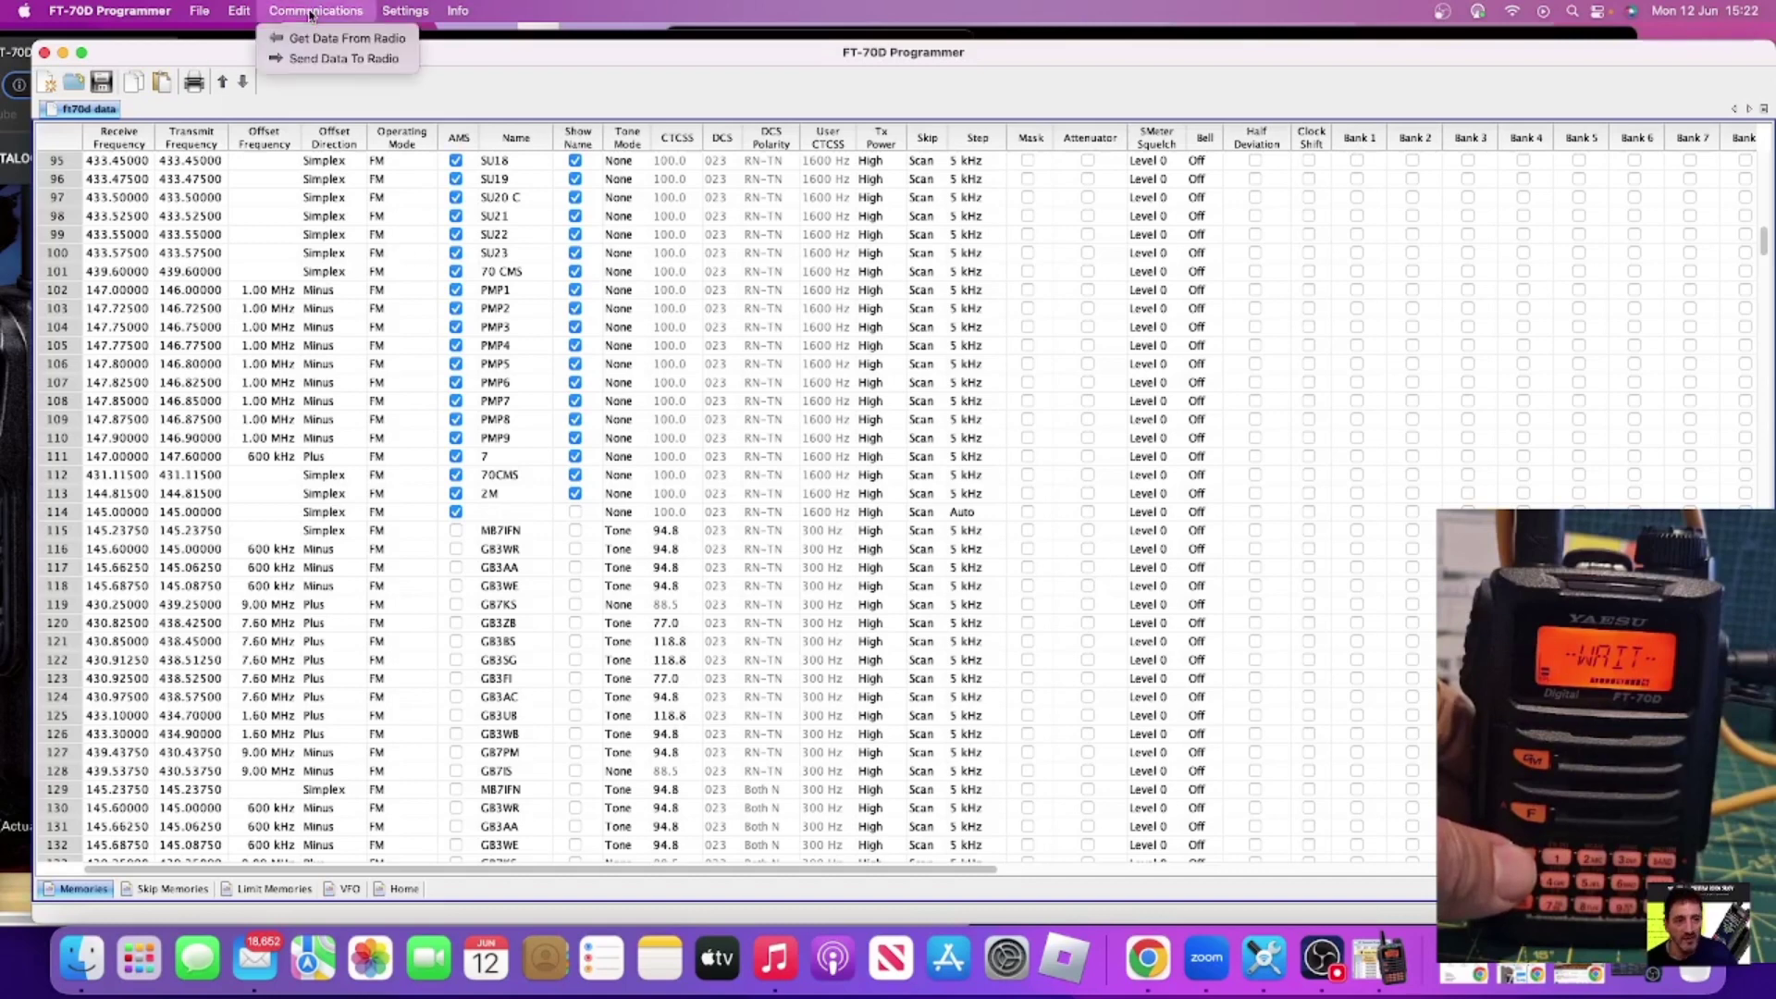
{"action": "left_click", "coordinate": [319, 58]}
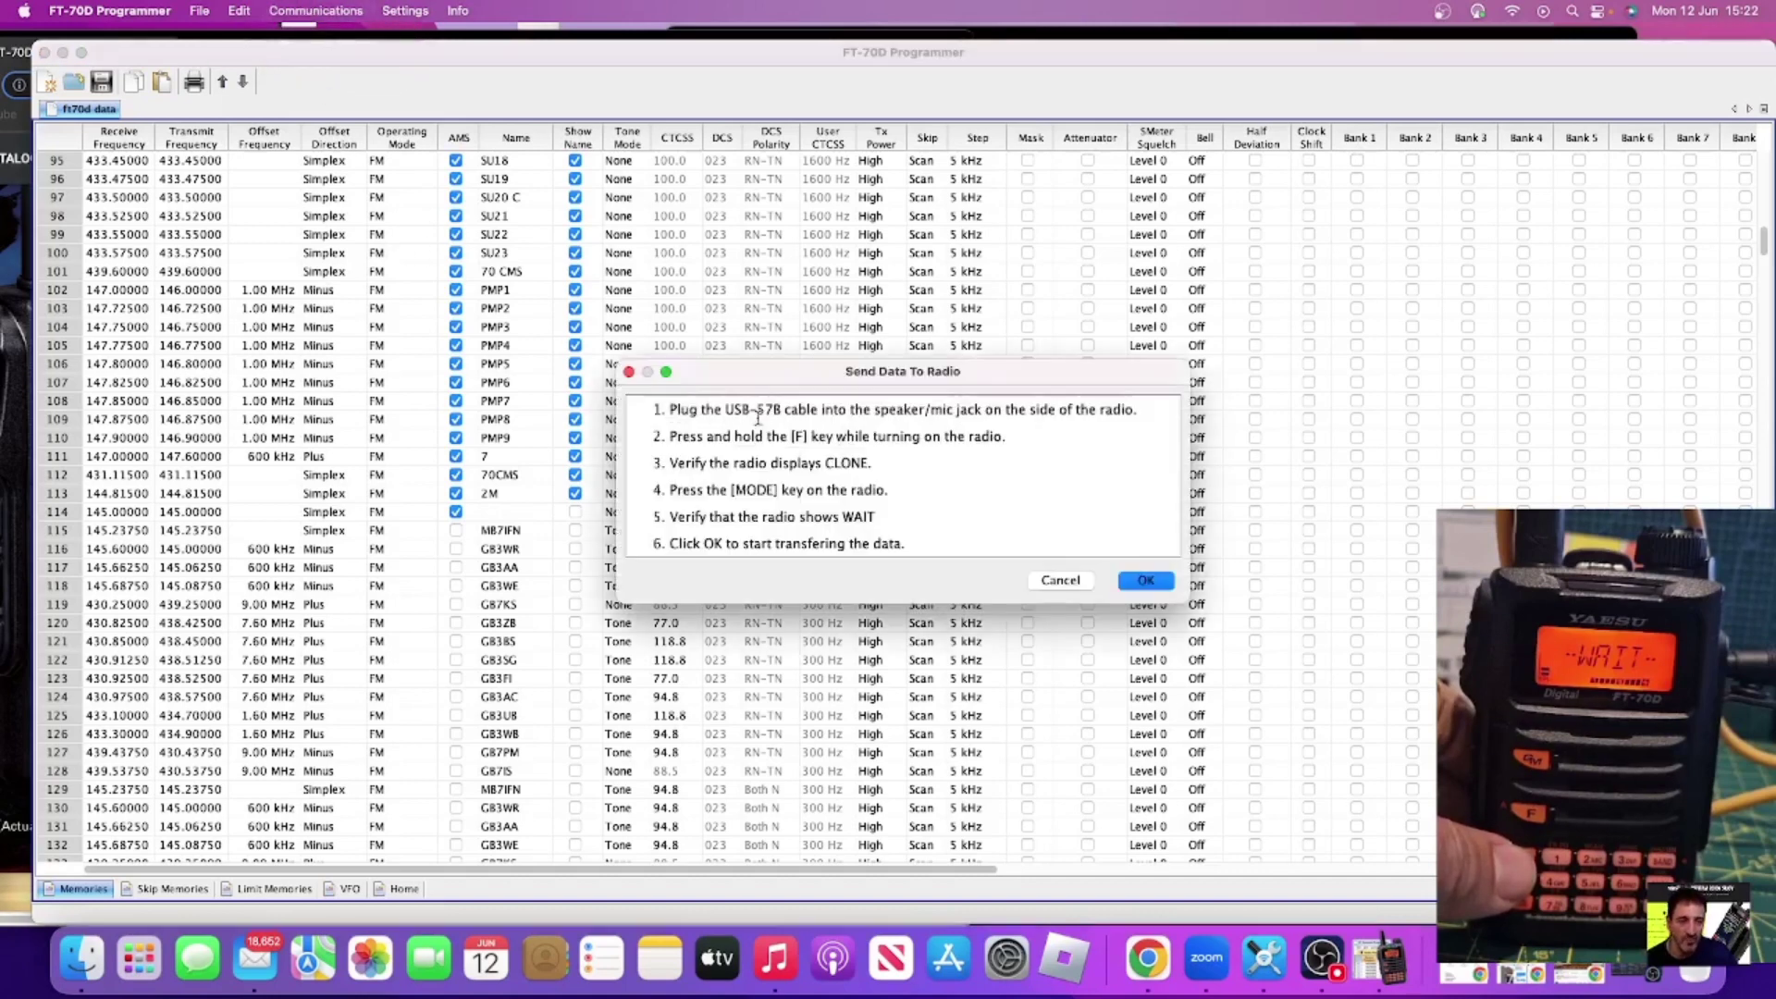
Start writing the memories and settings to the radio, then show About This Mac.
{"action": "left_click", "coordinate": [1147, 581]}
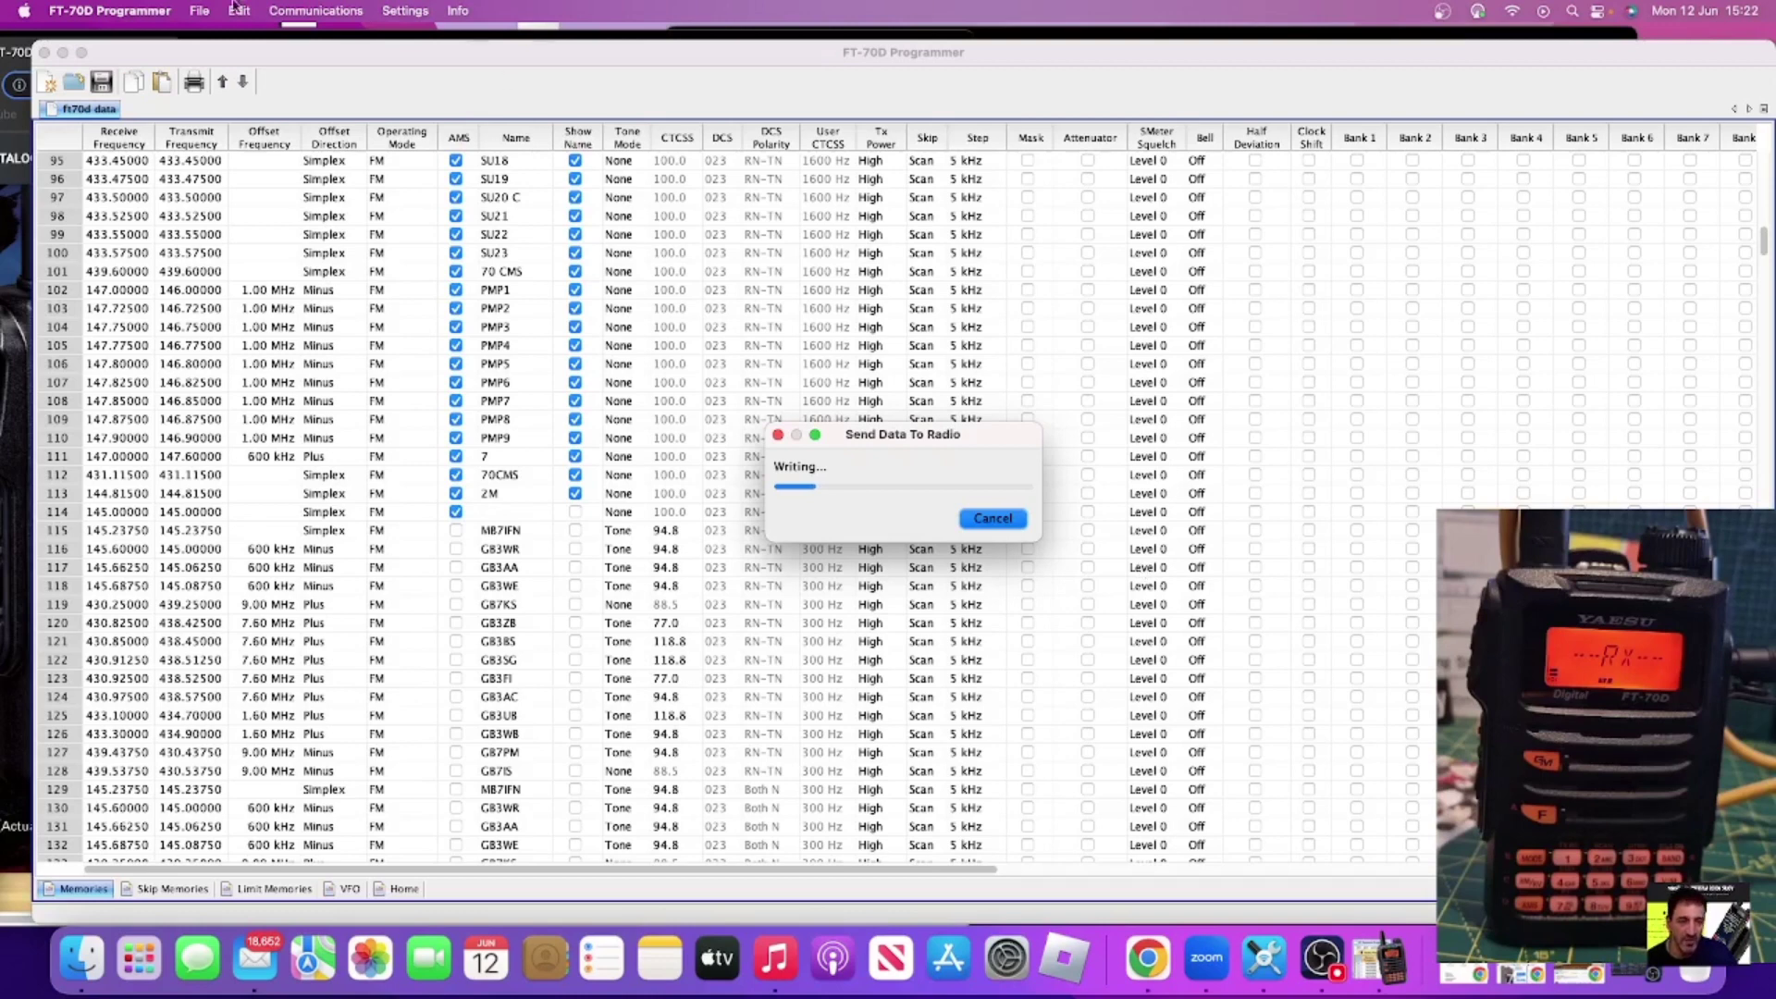
{"action": "left_click", "coordinate": [25, 12]}
{"action": "left_click", "coordinate": [37, 33]}
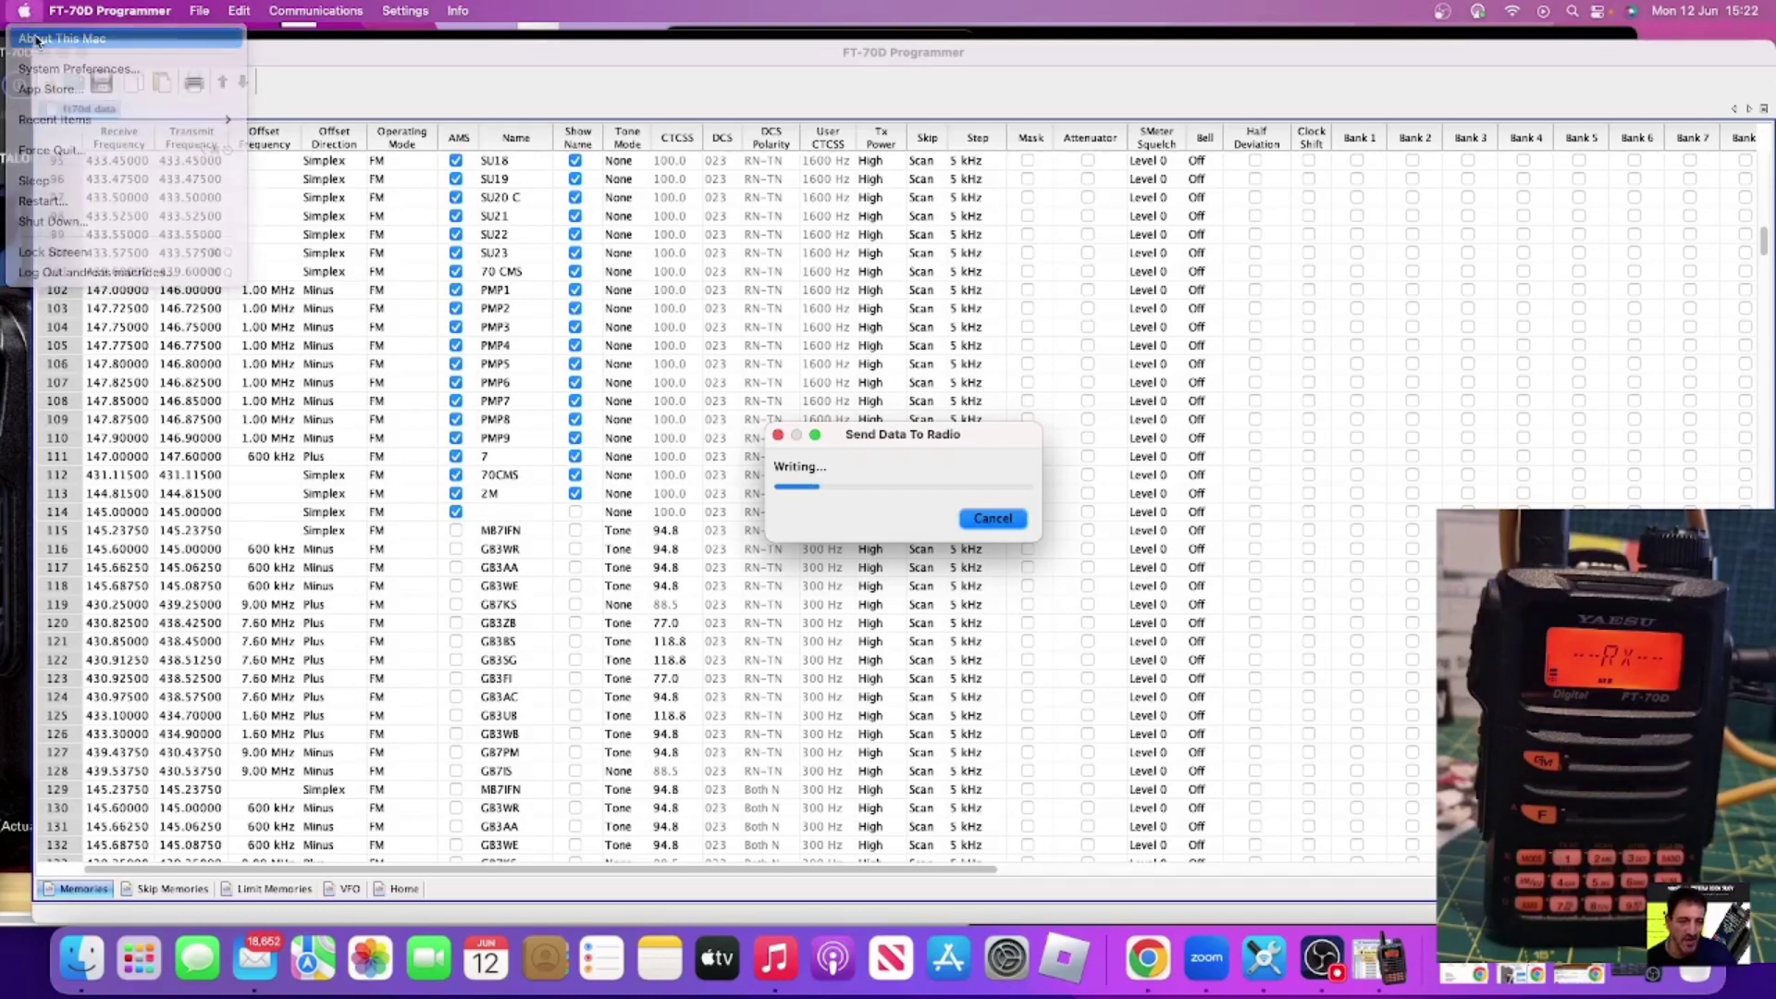